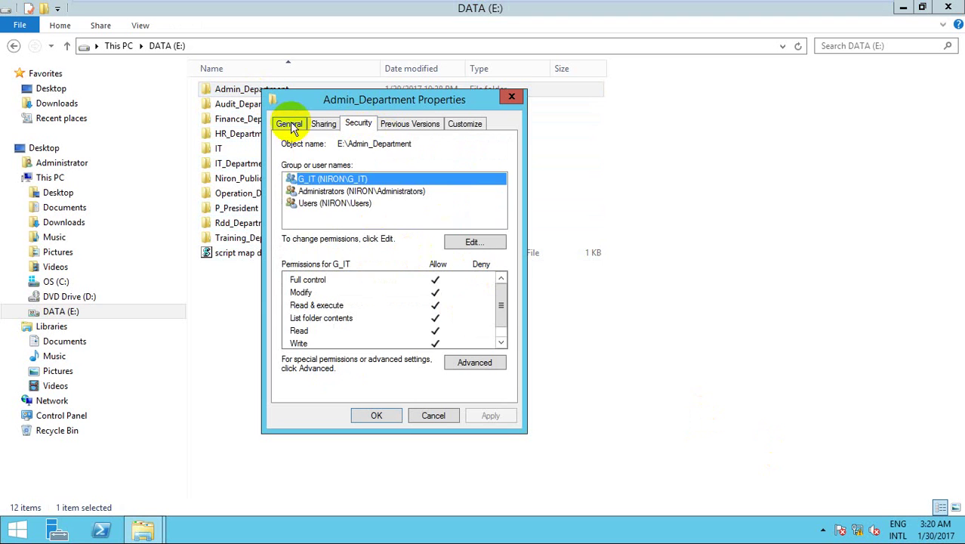
# Open the advanced share permissions of the Admin_Department folder and select the Everyone entry.
pyautogui.click(321, 124)
pyautogui.click(337, 295)
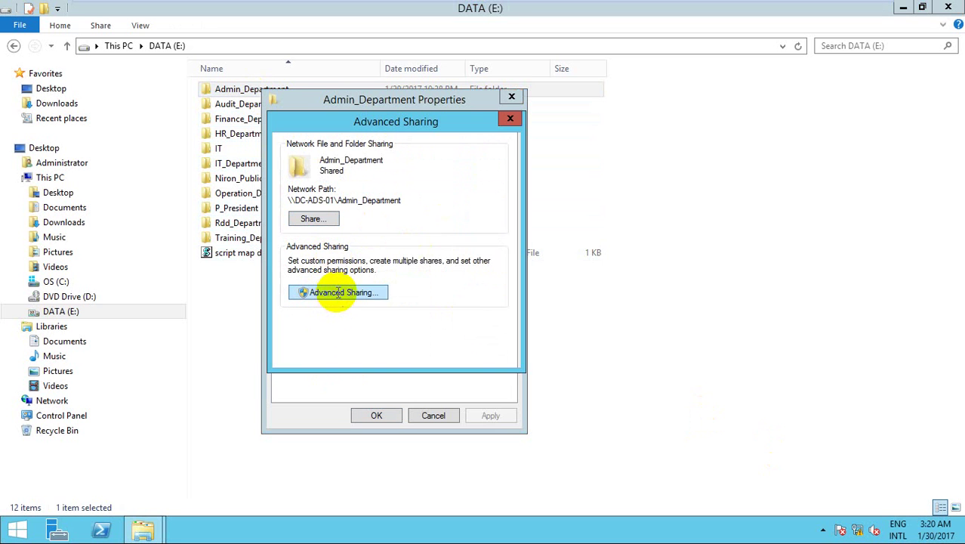
pyautogui.click(336, 315)
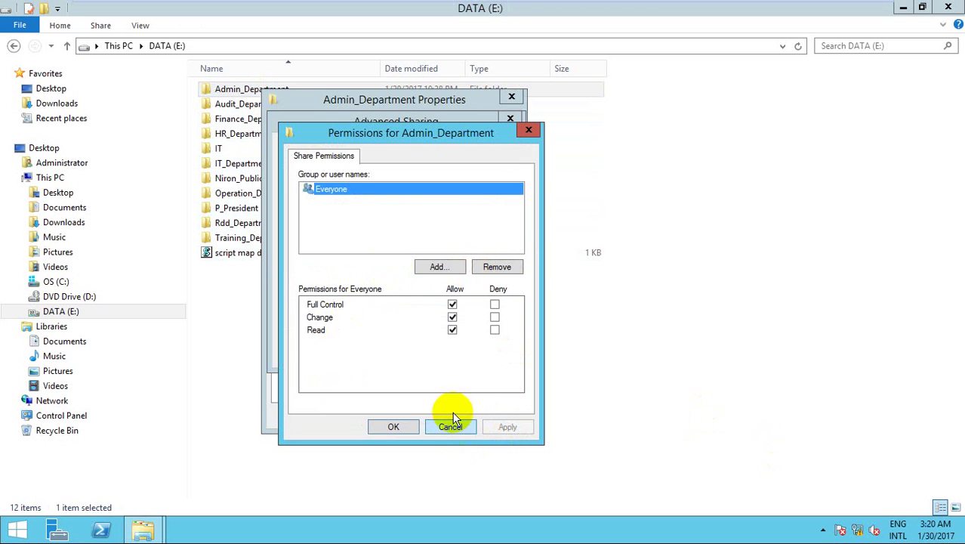
pyautogui.click(375, 215)
pyautogui.click(334, 190)
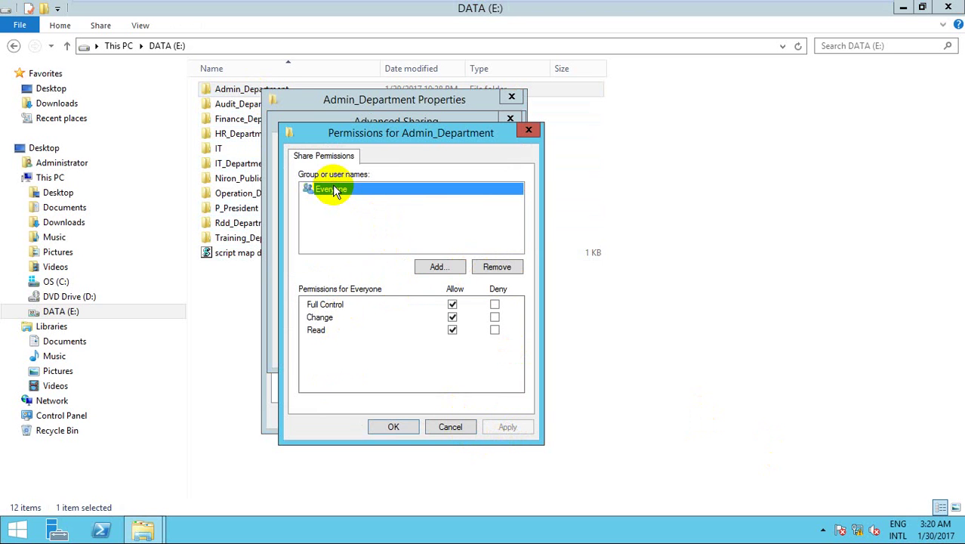
pyautogui.moveTo(383, 135); pyautogui.dragTo(441, 122)
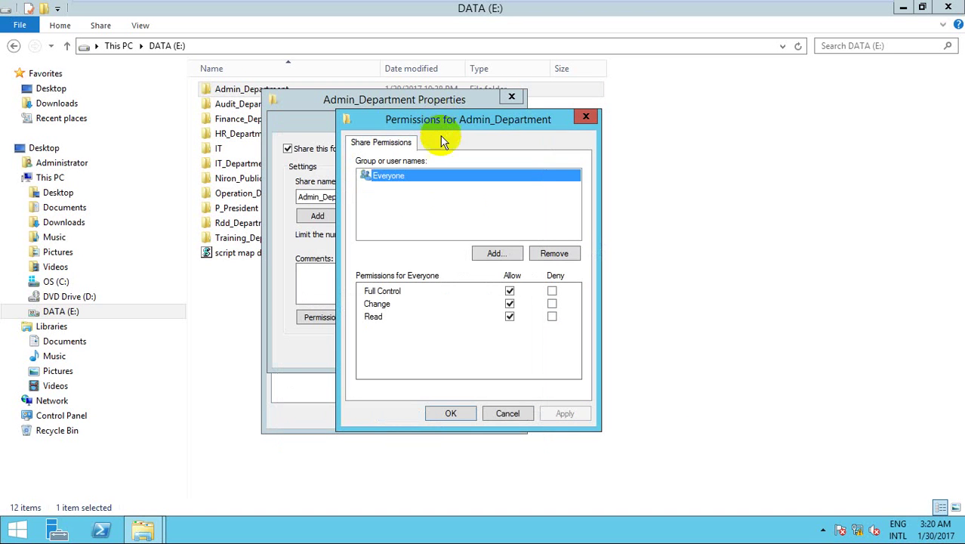
# Find the G_Admin group in the NIRON.COM.KH directory and add it to the folder's share permissions.
pyautogui.click(492, 254)
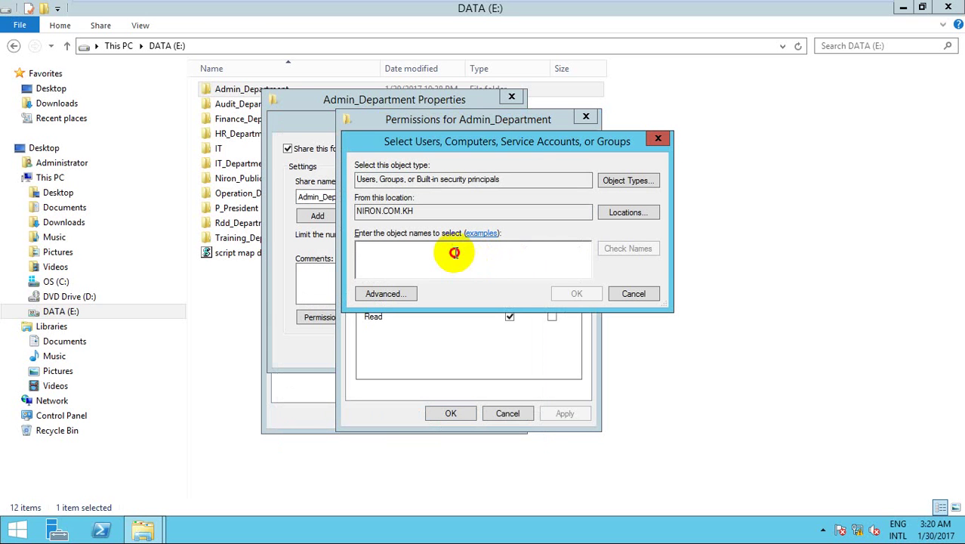
pyautogui.click(403, 293)
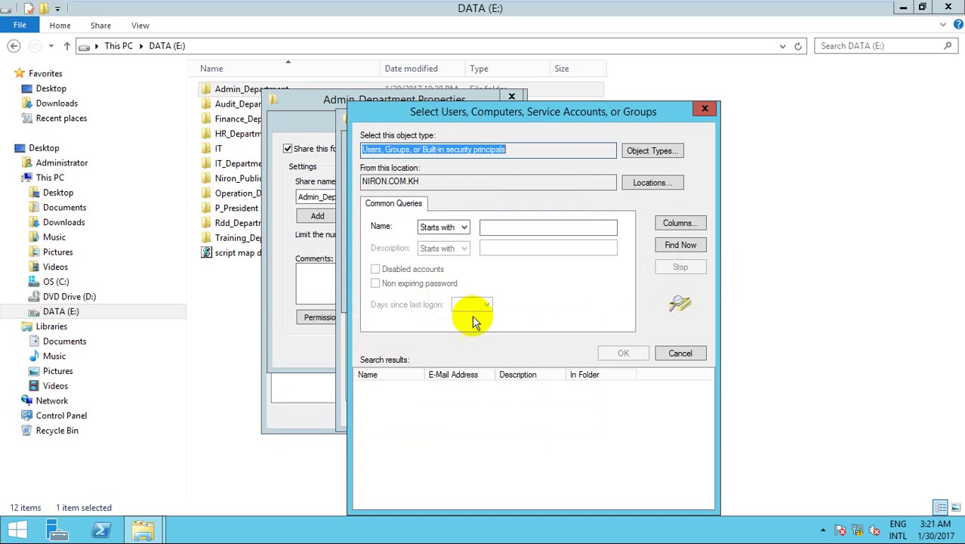
pyautogui.click(678, 245)
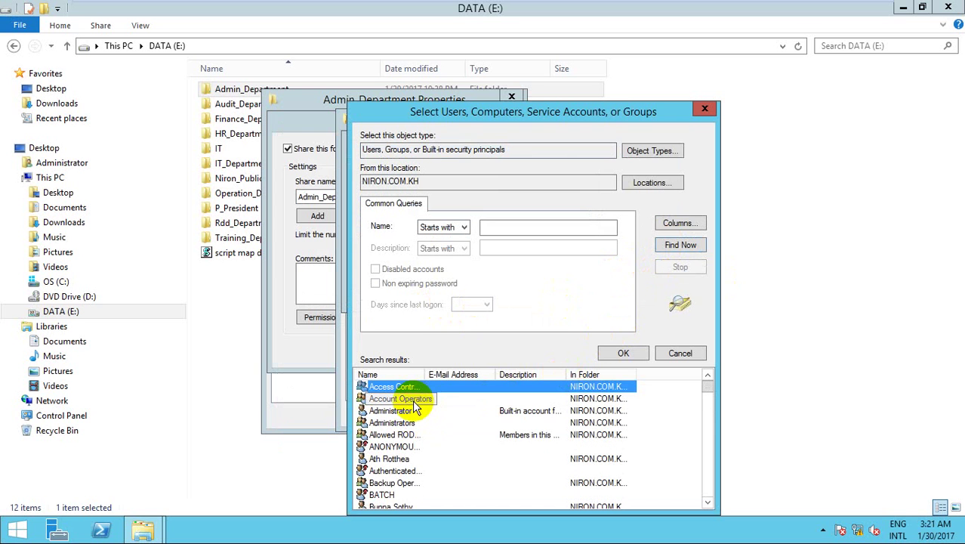
pyautogui.press('g')
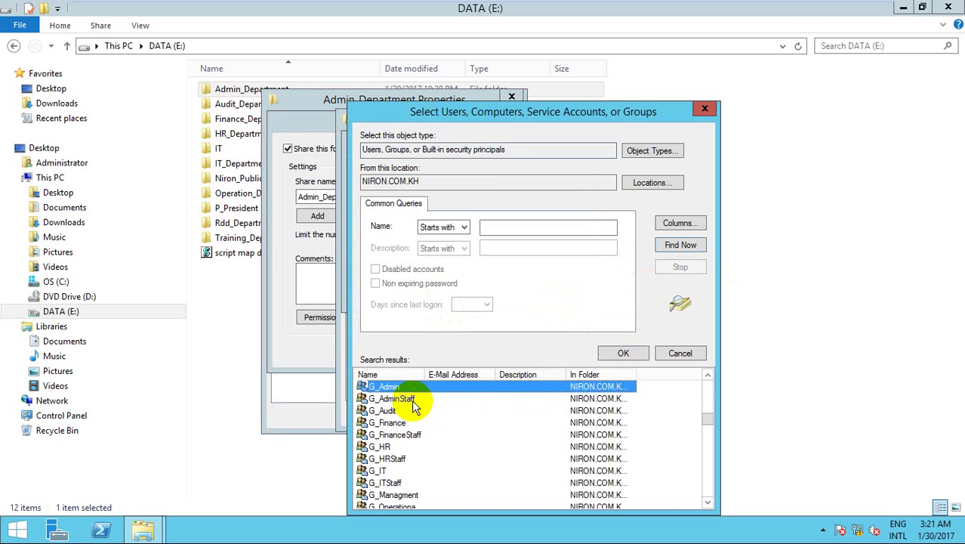
pyautogui.click(622, 353)
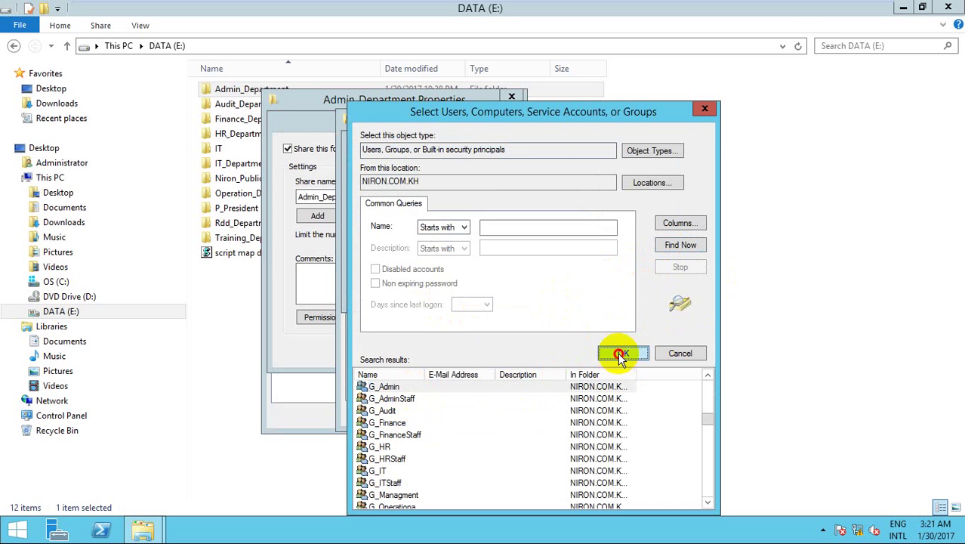
pyautogui.click(394, 294)
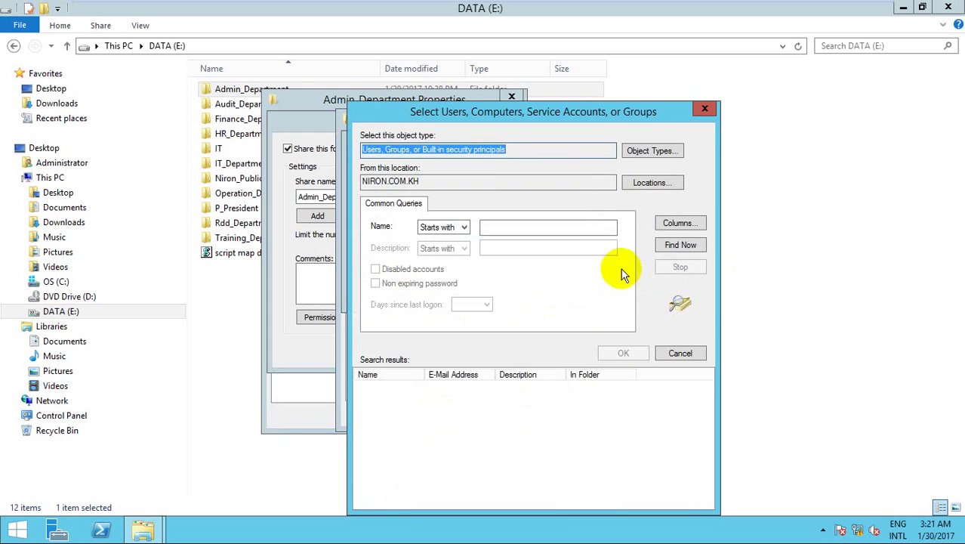
pyautogui.click(703, 112)
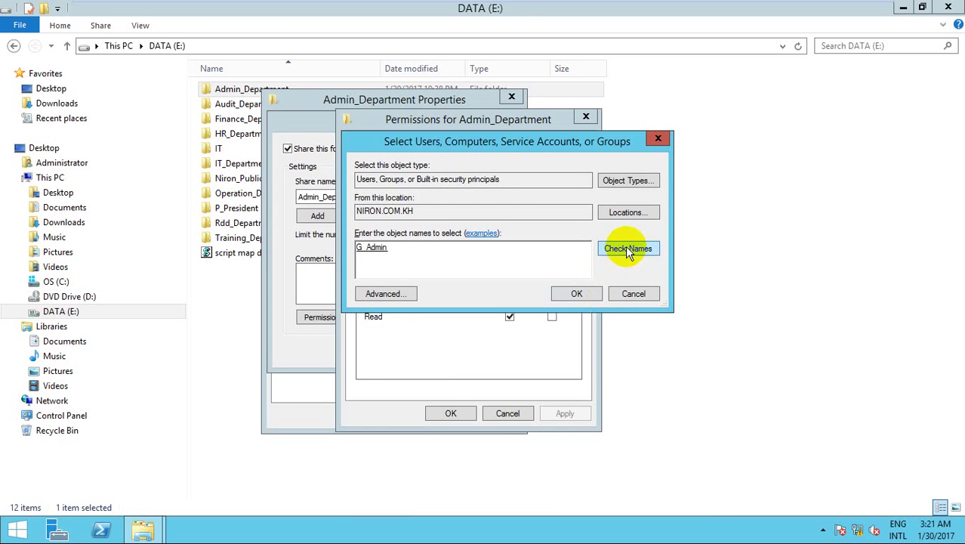
pyautogui.click(571, 293)
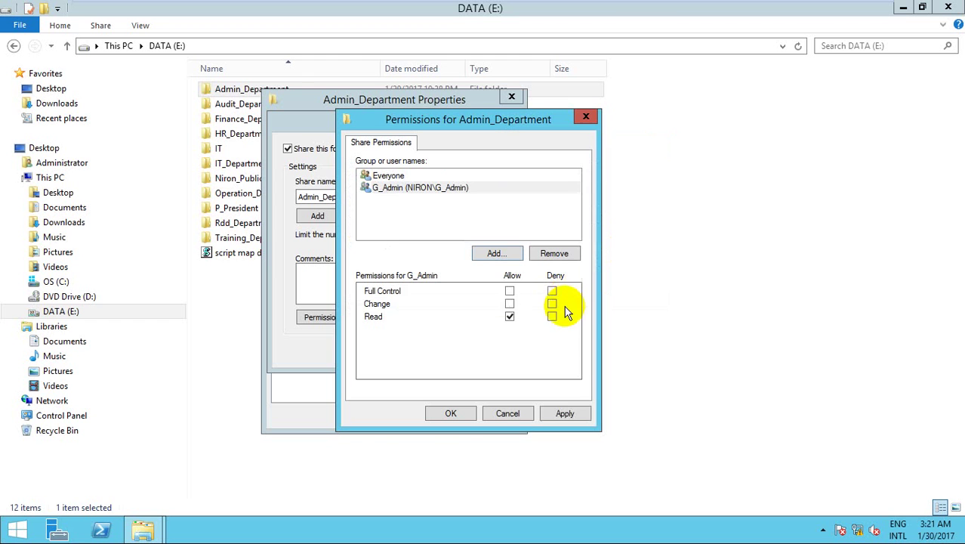
# Allow G_Admin Full Control, Change and Read on the share, apply it, and start adding another account.
pyautogui.click(510, 303)
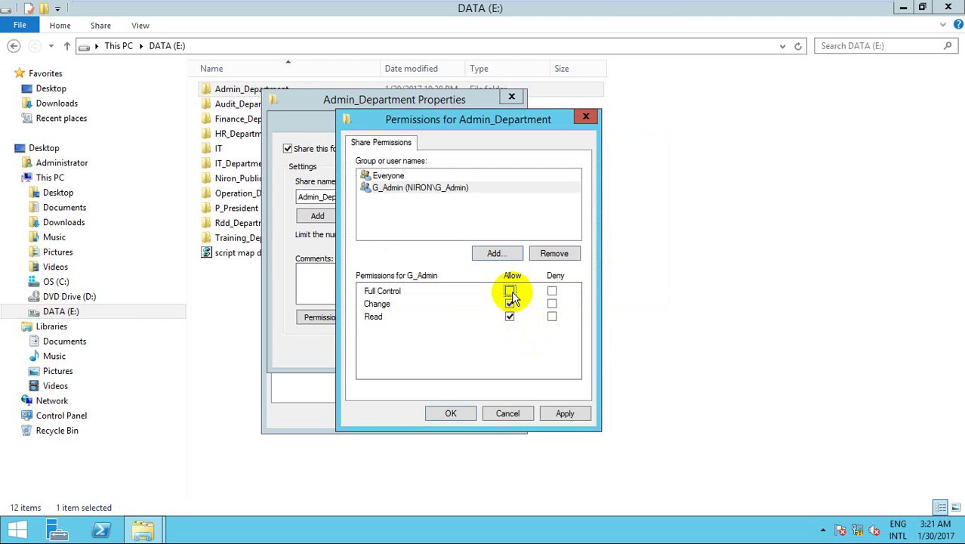
pyautogui.click(511, 291)
pyautogui.click(565, 413)
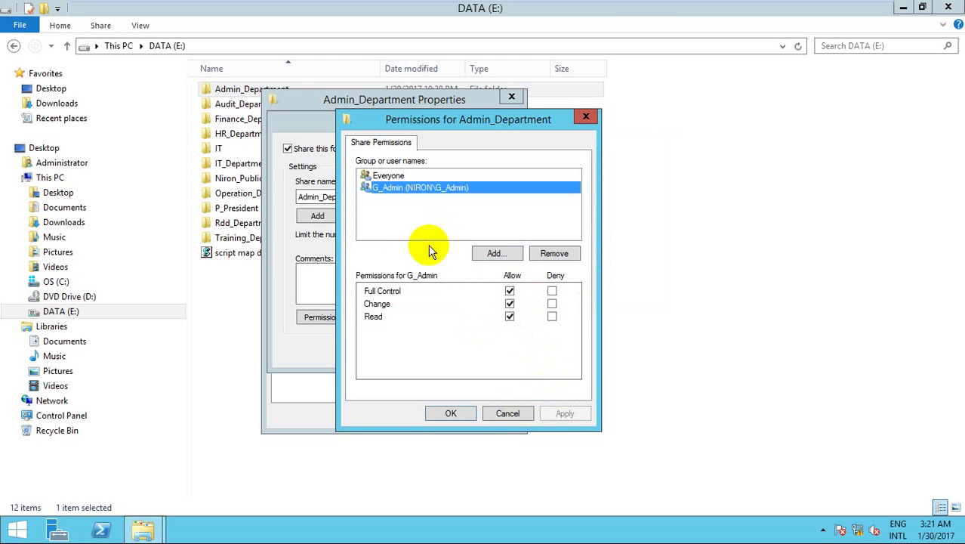
pyautogui.click(426, 219)
pyautogui.click(498, 253)
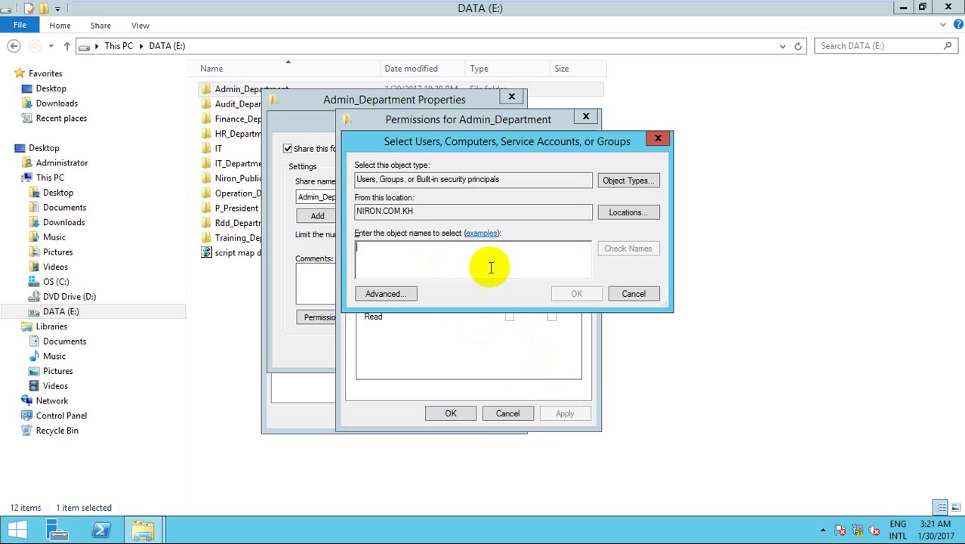
pyautogui.write('ad0')
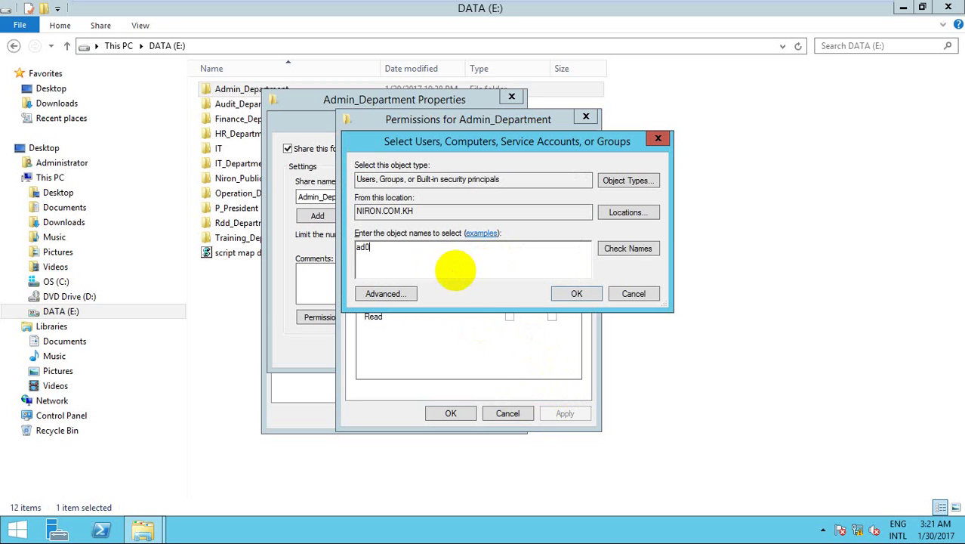
pyautogui.write('d')
pyautogui.press('BackSpace')
pyautogui.press('BackSpace')
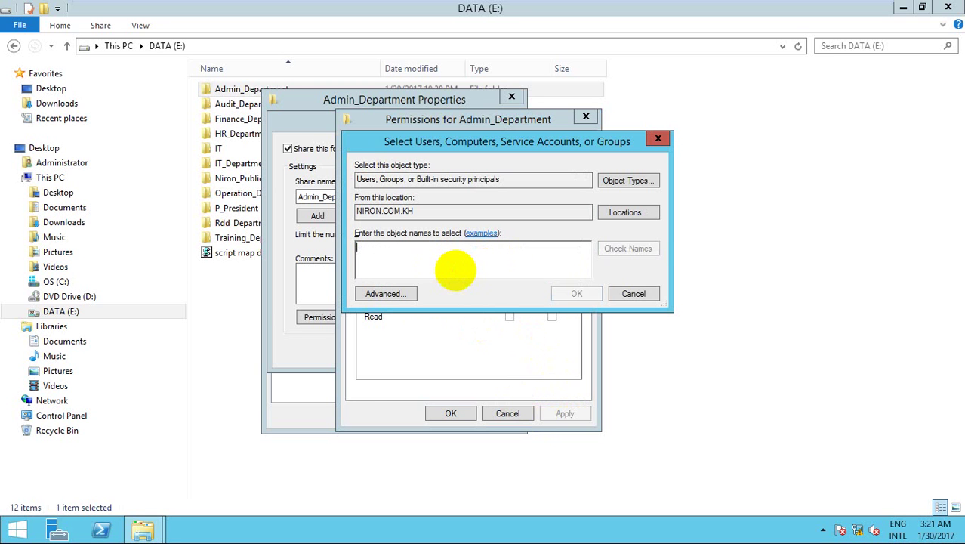
pyautogui.write('ad')
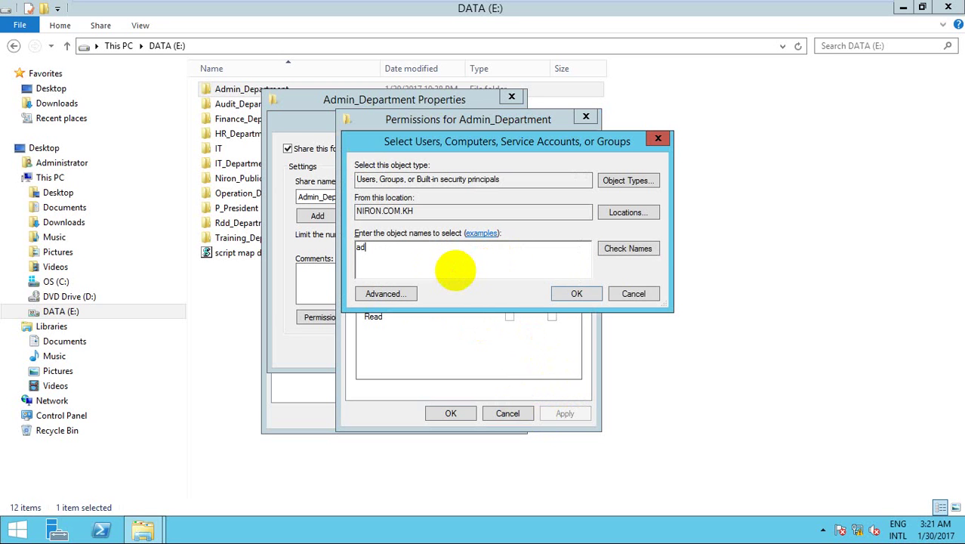
pyautogui.press('BackSpace')
pyautogui.press('BackSpace')
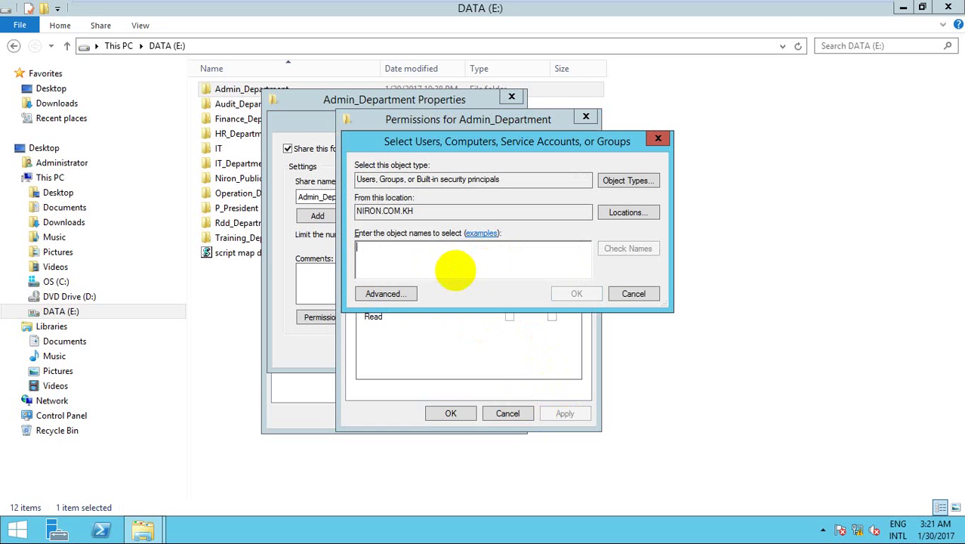
pyautogui.write('okko')
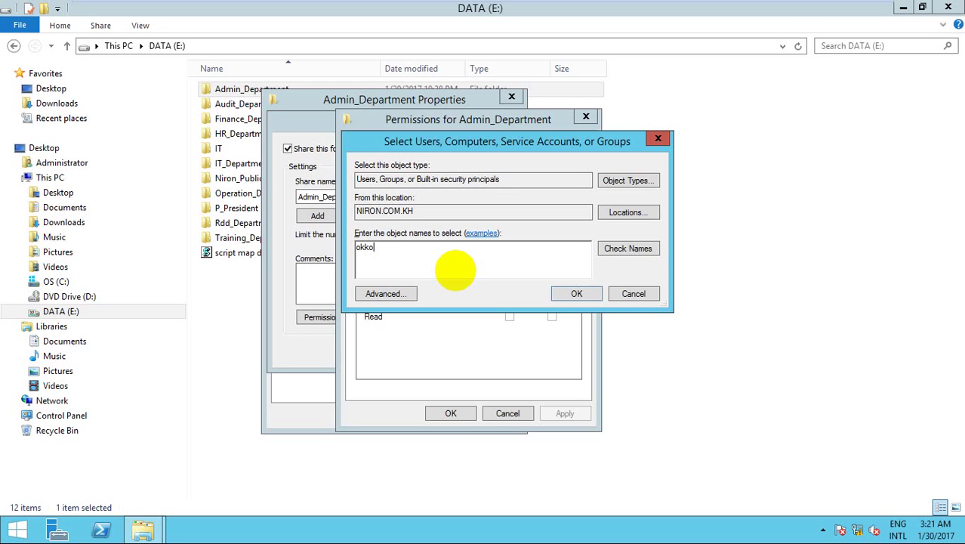
pyautogui.press('BackSpace')
# Look up "administrator" and add the matching Administrator user account to the share permissions.
pyautogui.write('administrator')
pyautogui.click(634, 246)
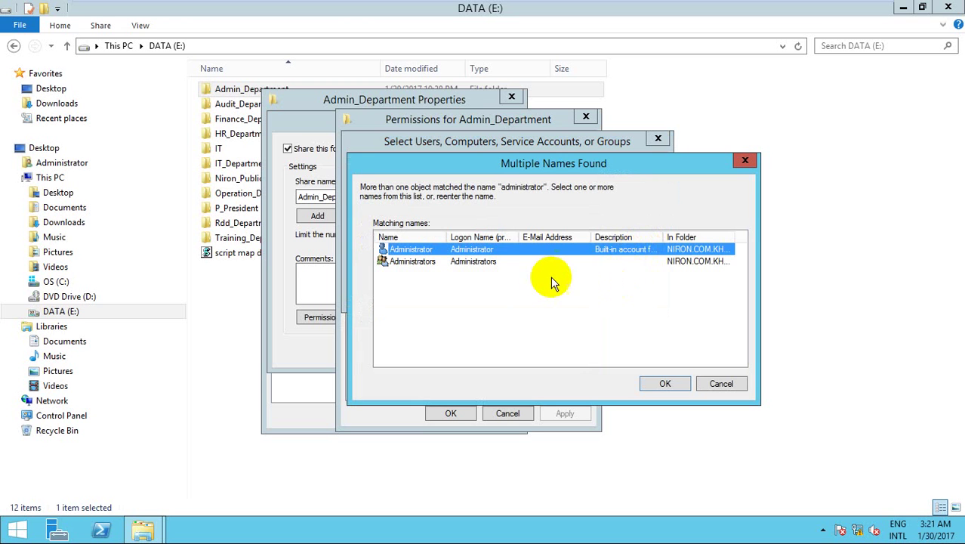
pyautogui.click(508, 263)
pyautogui.click(489, 250)
pyautogui.click(664, 383)
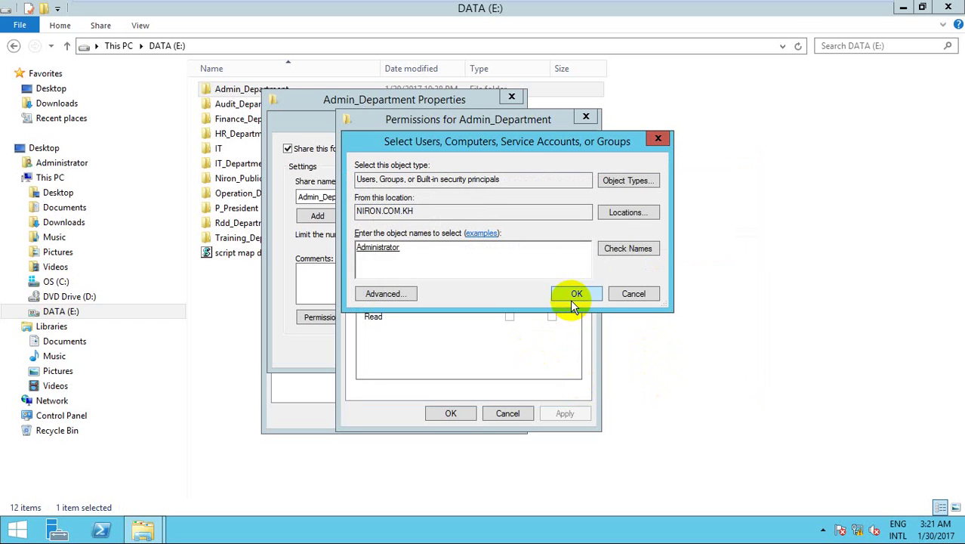
pyautogui.click(576, 295)
# Allow Administrator Full Control on the share, apply it, and confirm the advanced sharing settings.
pyautogui.click(509, 291)
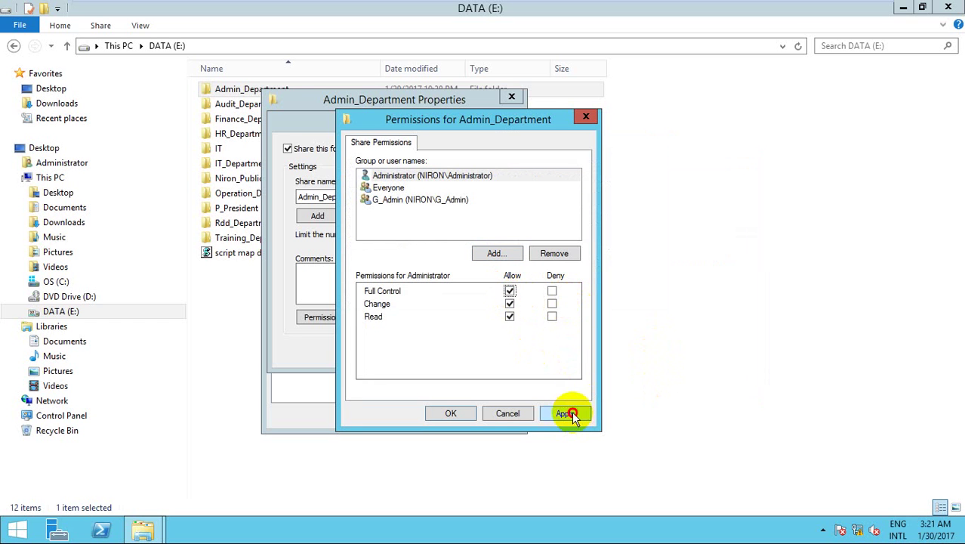
pyautogui.click(568, 414)
pyautogui.click(451, 413)
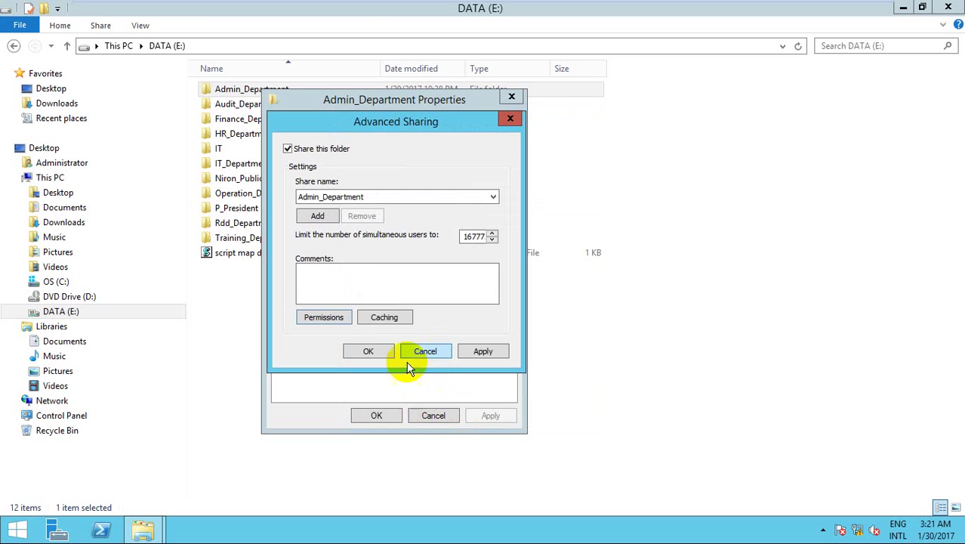
pyautogui.click(373, 349)
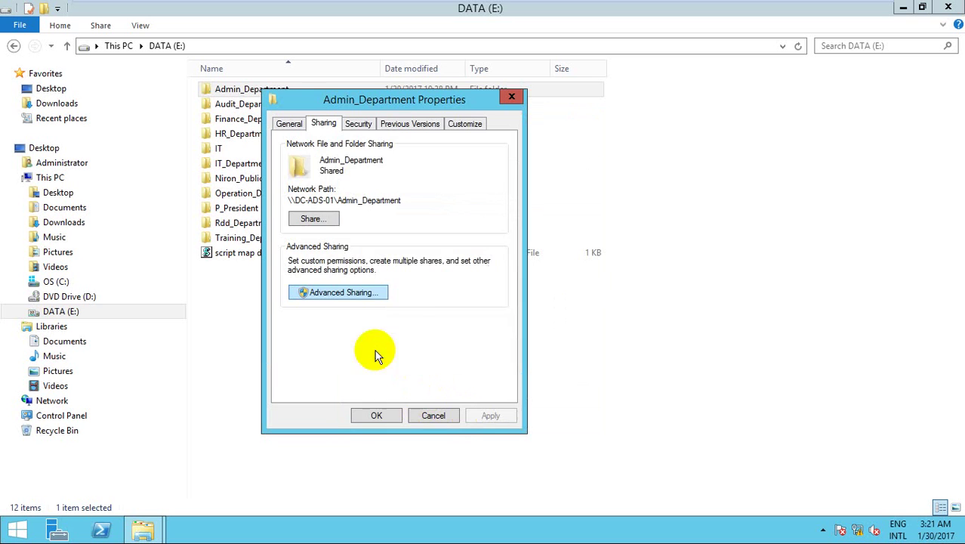
# Add the built-in Administrator user account to the security permissions of the Admin_Department folder.
pyautogui.click(360, 123)
pyautogui.click(366, 191)
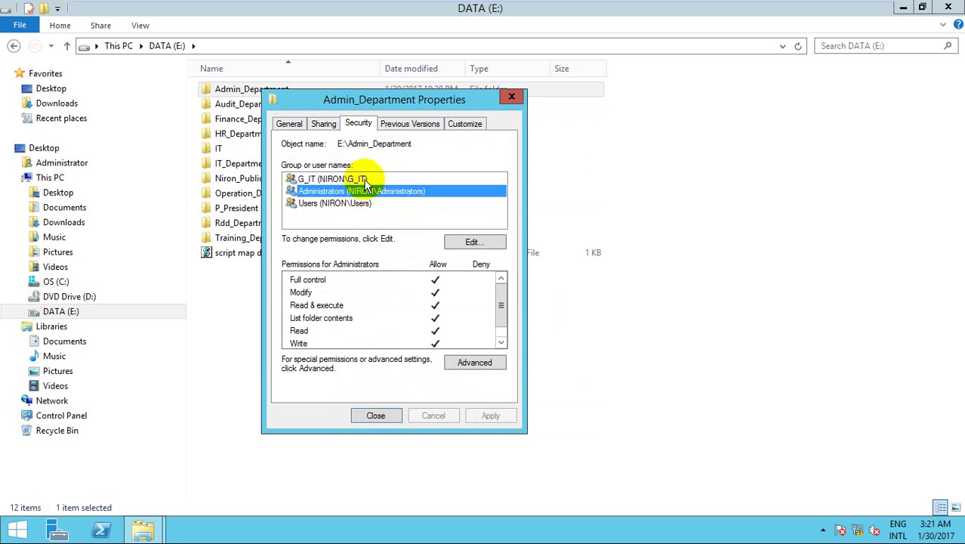
pyautogui.click(368, 179)
pyautogui.click(370, 192)
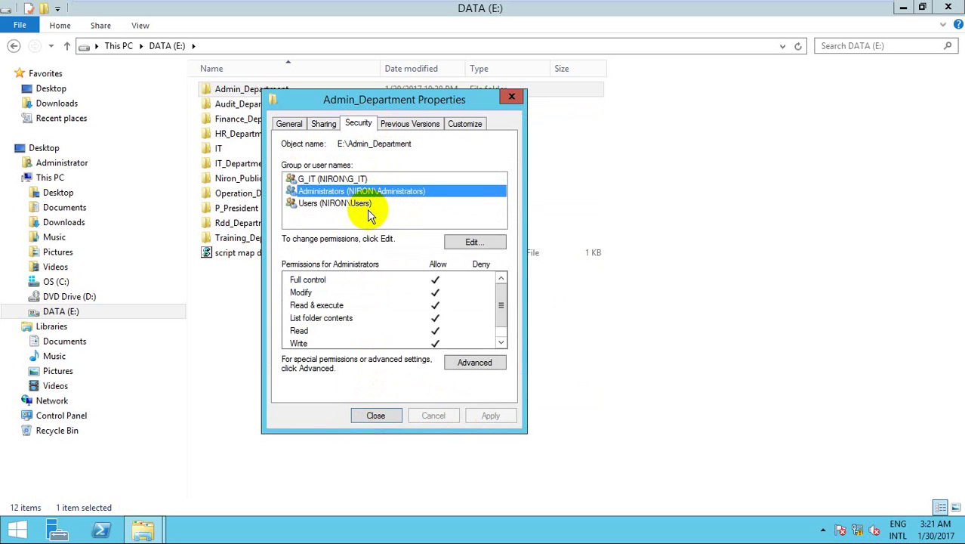
pyautogui.click(370, 217)
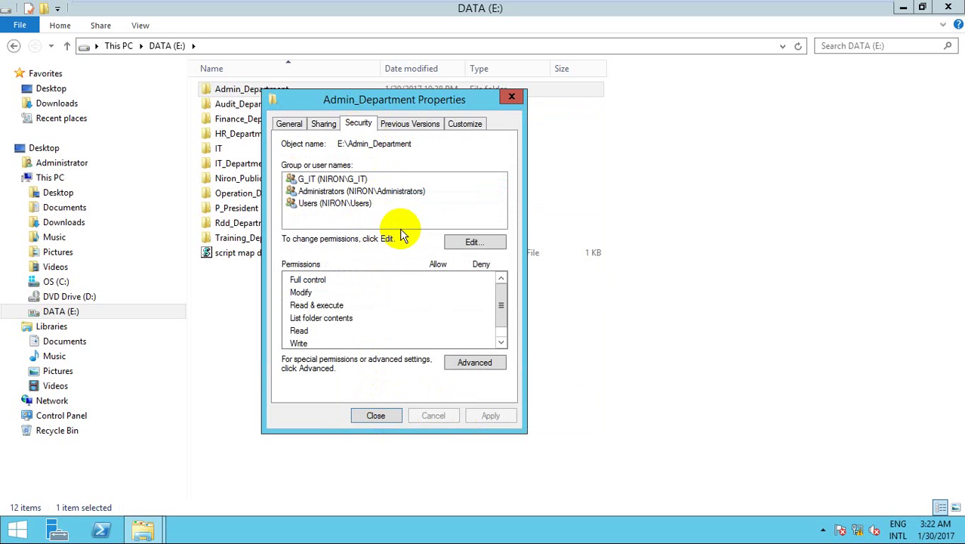
pyautogui.click(469, 242)
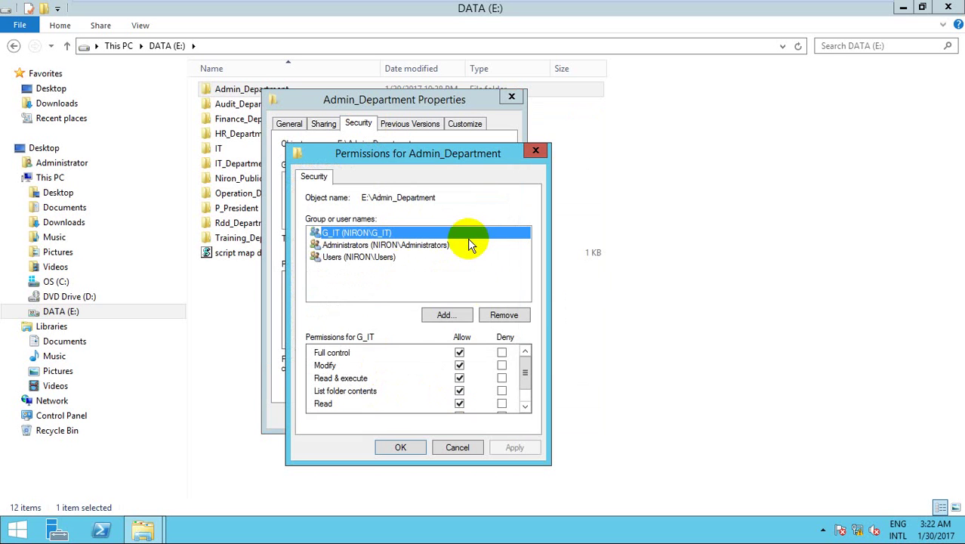
pyautogui.click(459, 316)
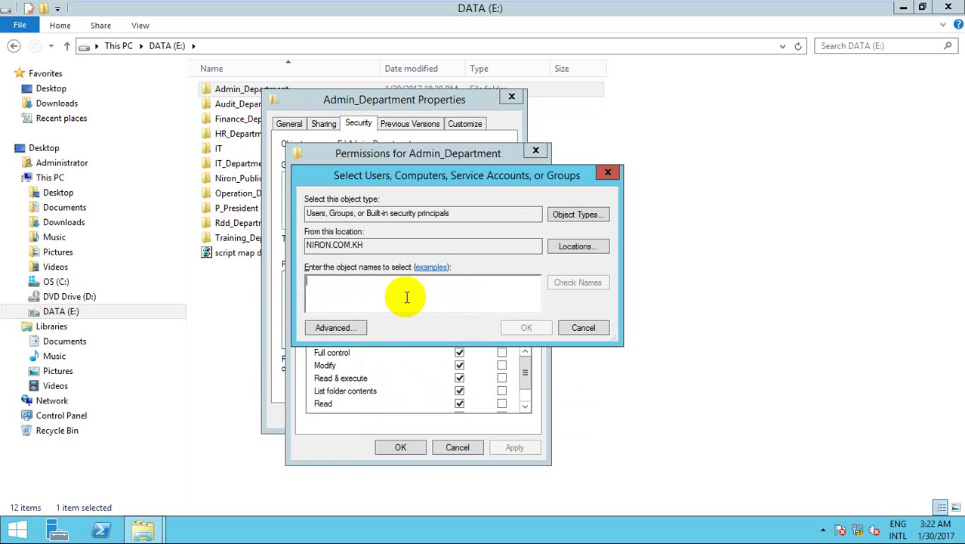
pyautogui.write('administrator')
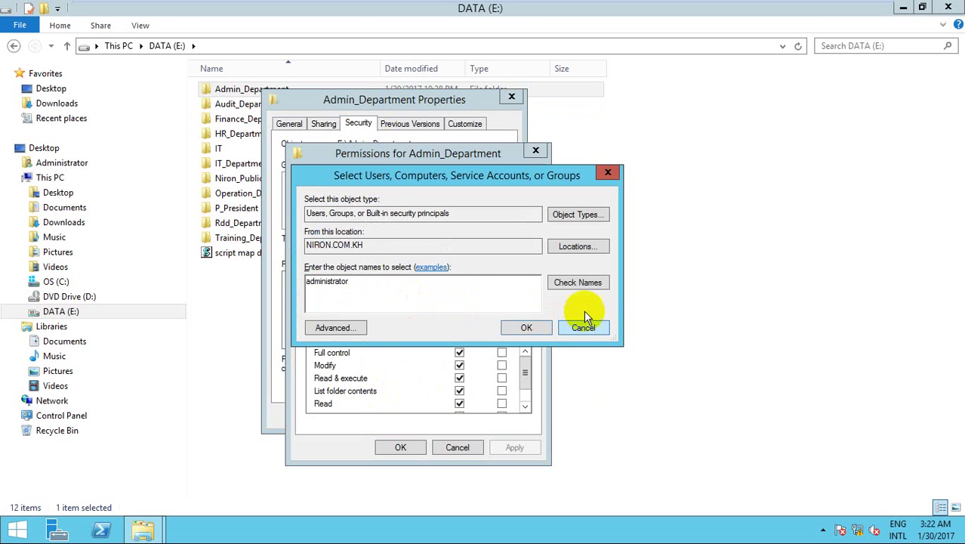
pyautogui.click(578, 283)
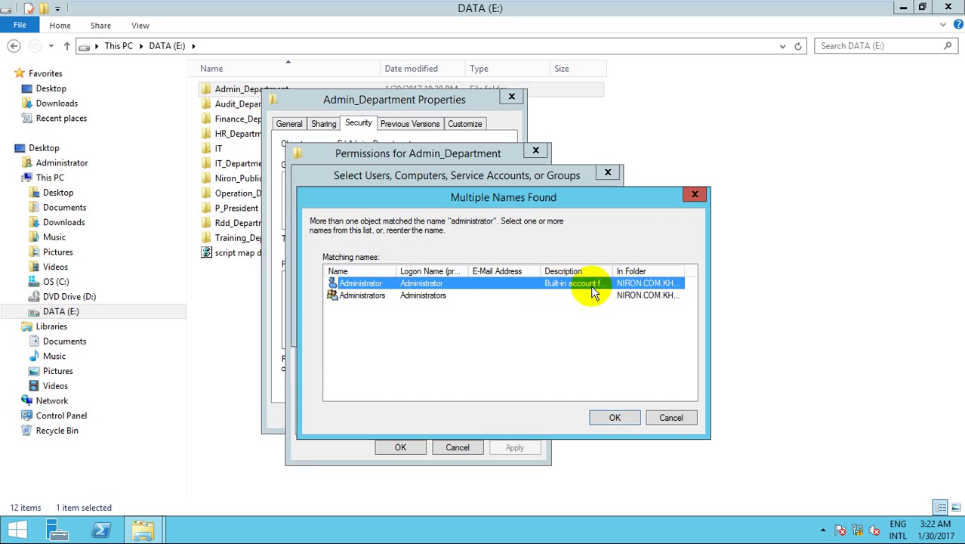
pyautogui.click(608, 417)
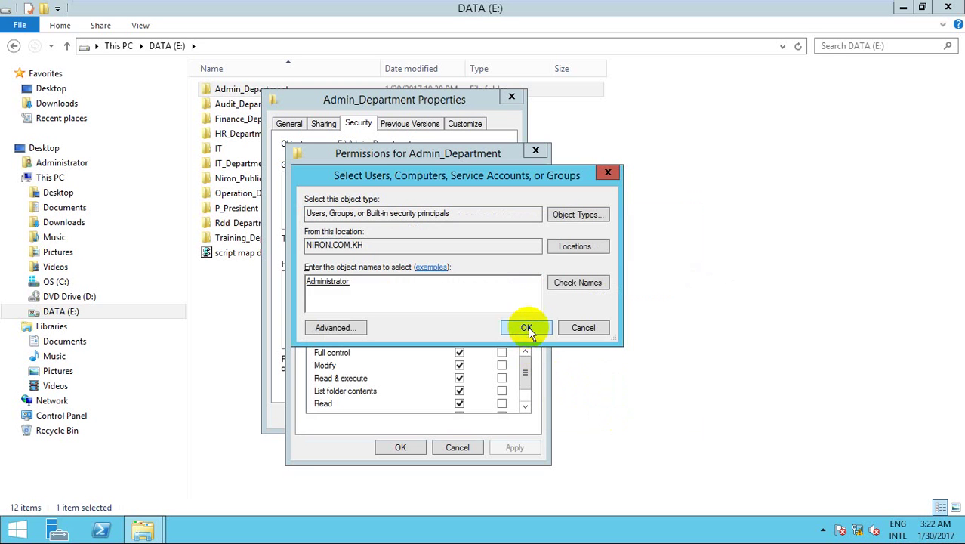
pyautogui.click(527, 328)
# Allow the Administrator account Full control in the folder's security permissions, apply the change, and confirm the permissions.
pyautogui.click(459, 352)
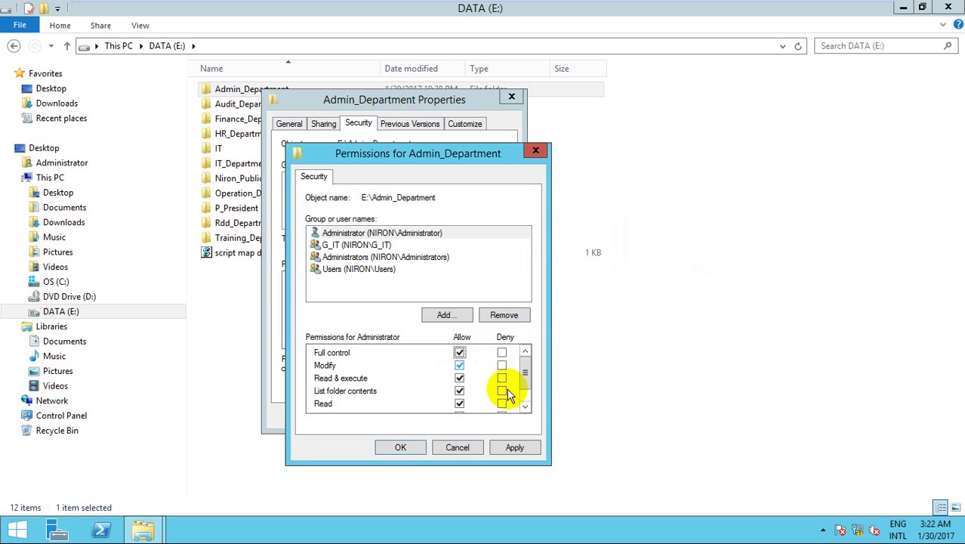
pyautogui.scroll(-1, 526, 378)
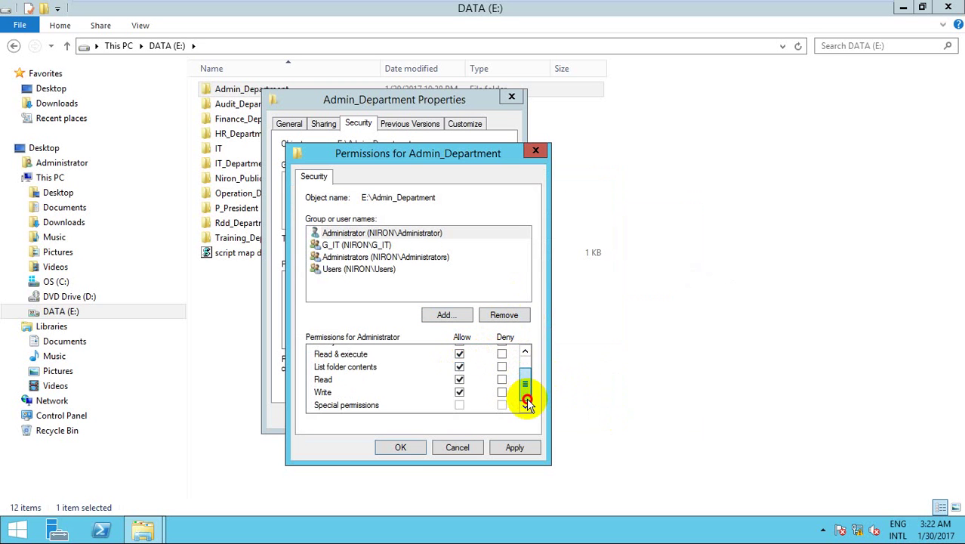
pyautogui.click(514, 448)
pyautogui.click(371, 257)
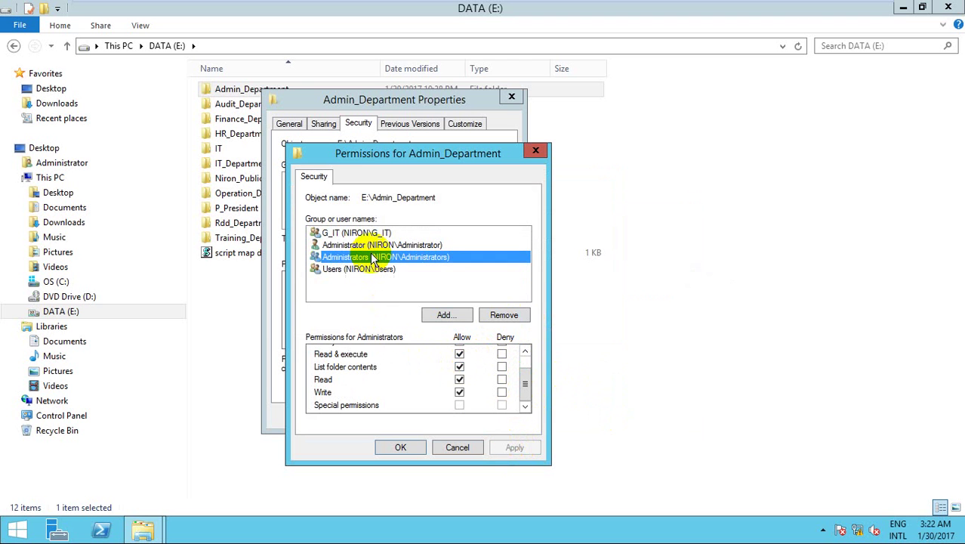
pyautogui.click(390, 294)
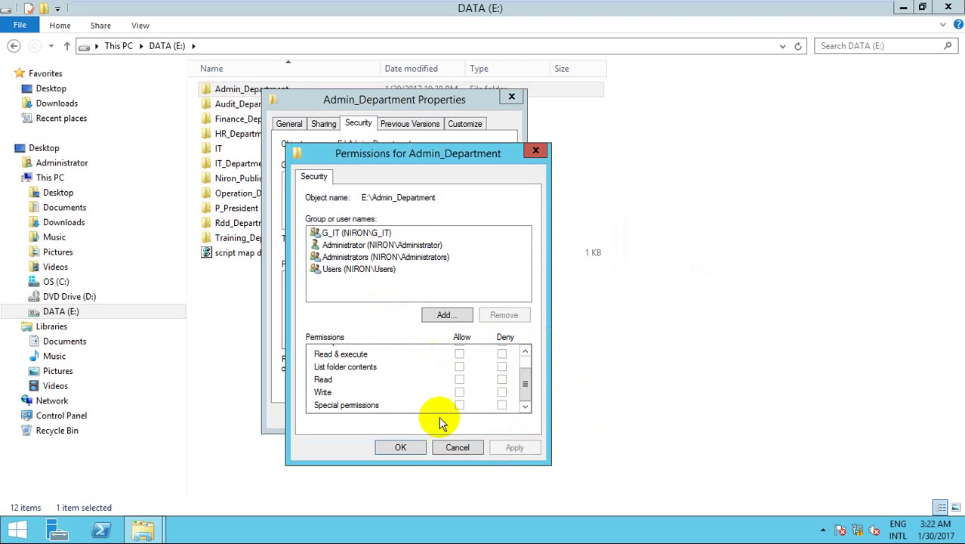
pyautogui.click(402, 447)
# Review the advanced permission entries of Admin_Department and the rights of each listed group and account.
pyautogui.click(459, 361)
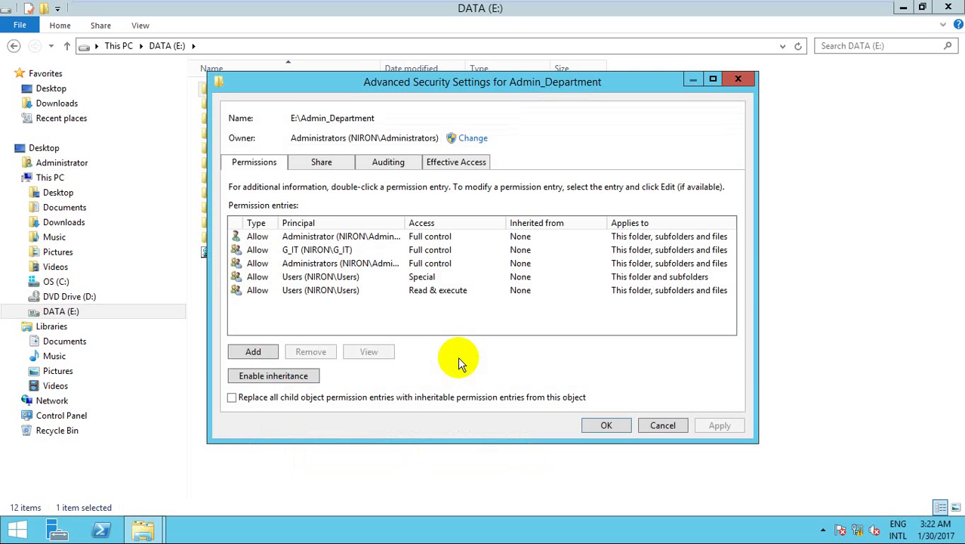
pyautogui.click(346, 253)
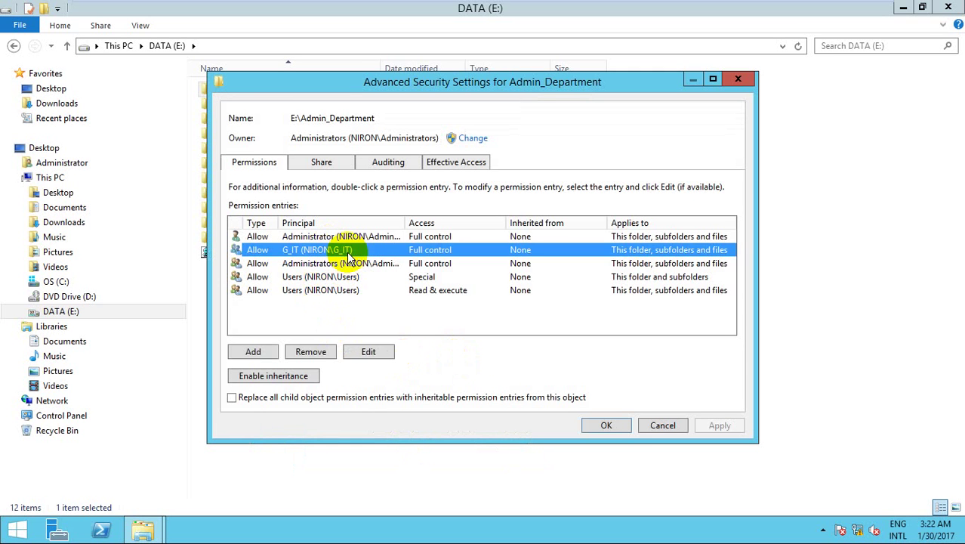
pyautogui.click(345, 239)
pyautogui.click(352, 311)
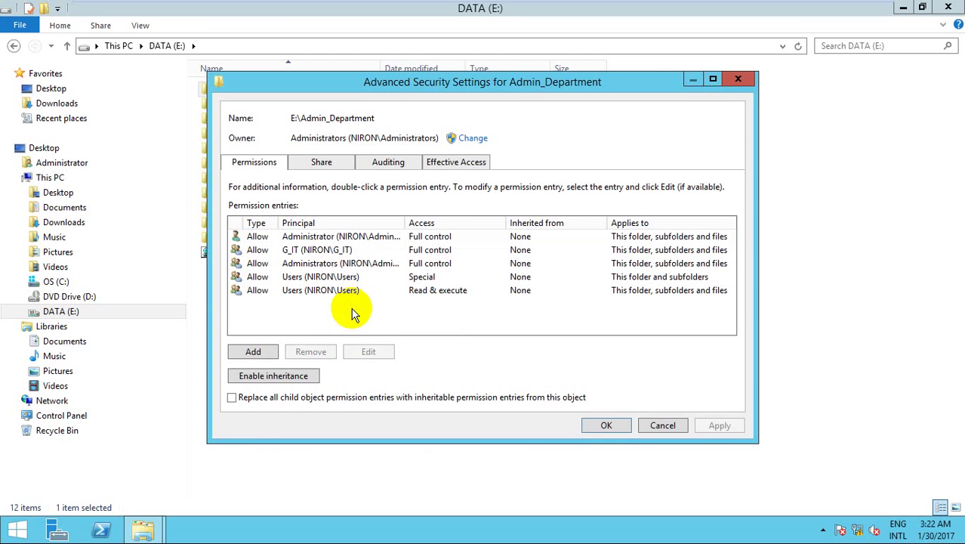
pyautogui.click(737, 80)
pyautogui.click(381, 191)
pyautogui.click(379, 204)
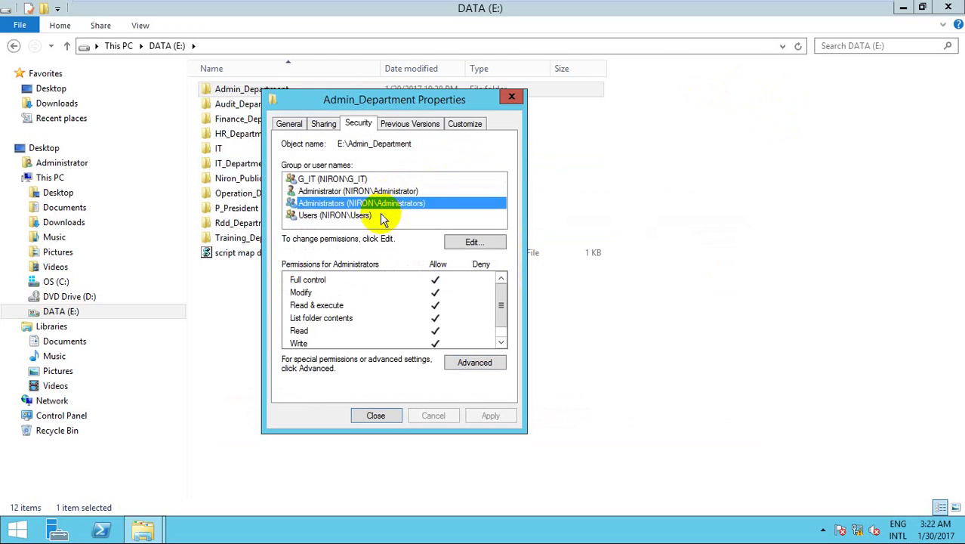
pyautogui.click(379, 218)
pyautogui.click(404, 179)
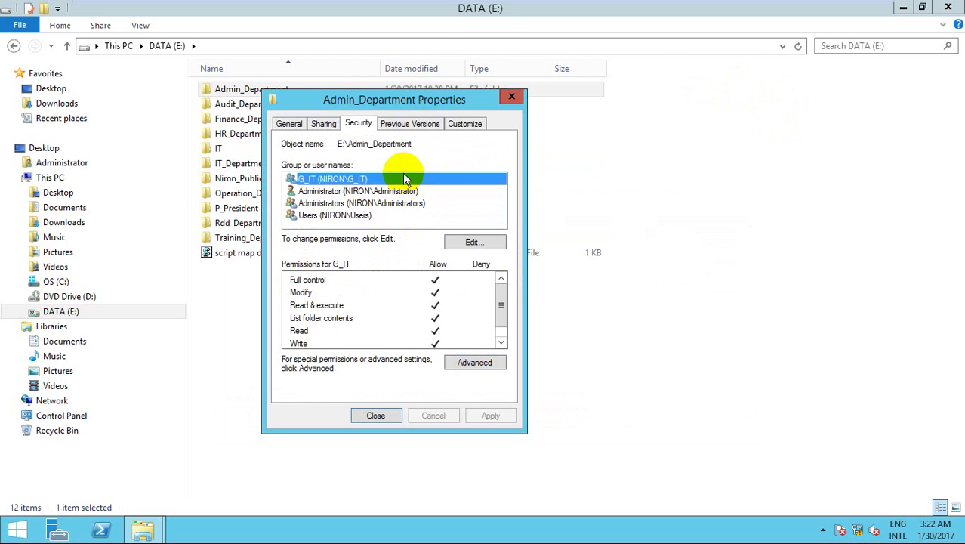
# Find the G_Admin group in the directory, add it to the folder's security permissions with its default rights, and apply.
pyautogui.click(470, 243)
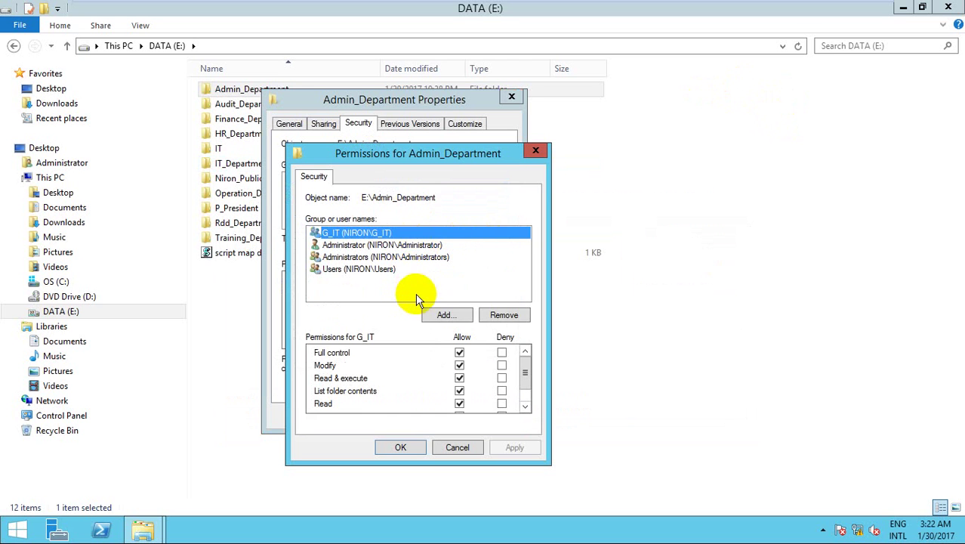
pyautogui.click(444, 316)
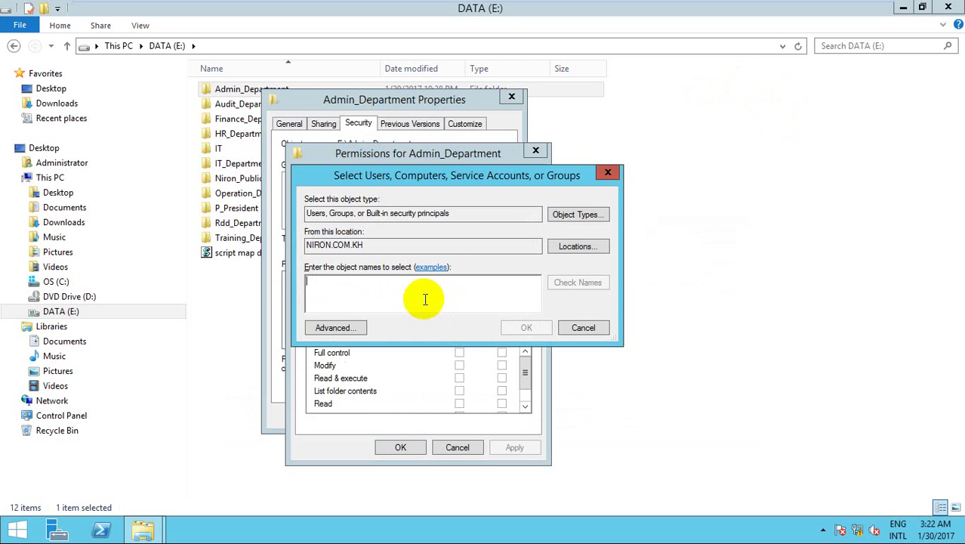
pyautogui.click(362, 326)
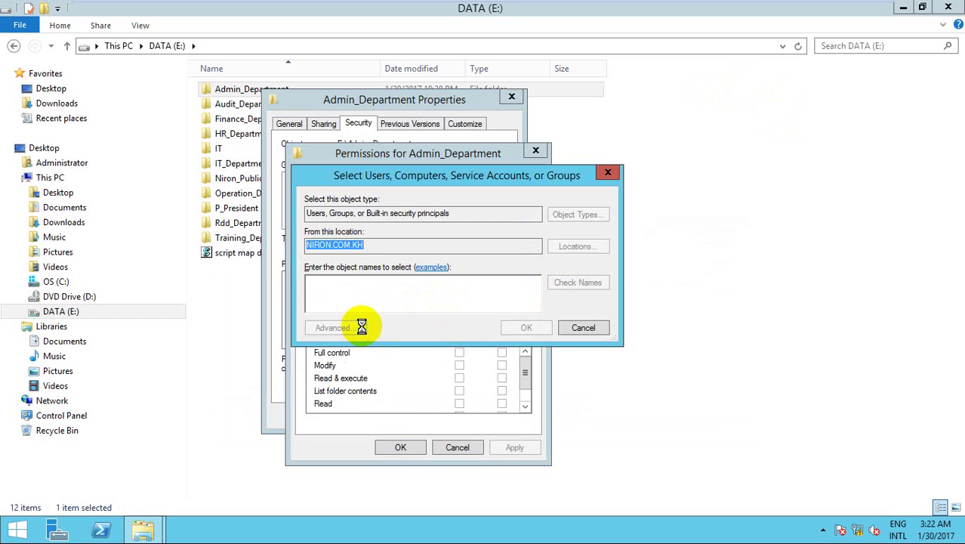
pyautogui.click(634, 244)
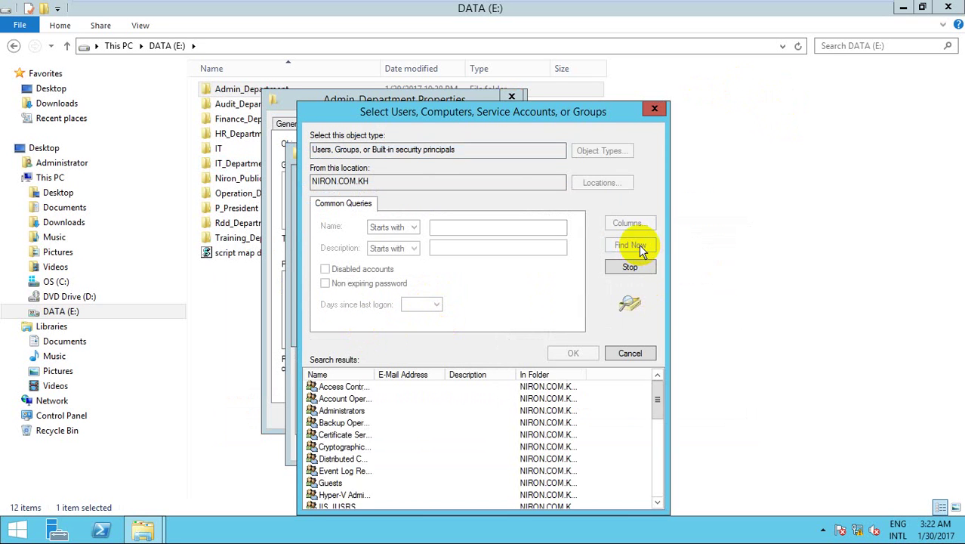
pyautogui.press('g')
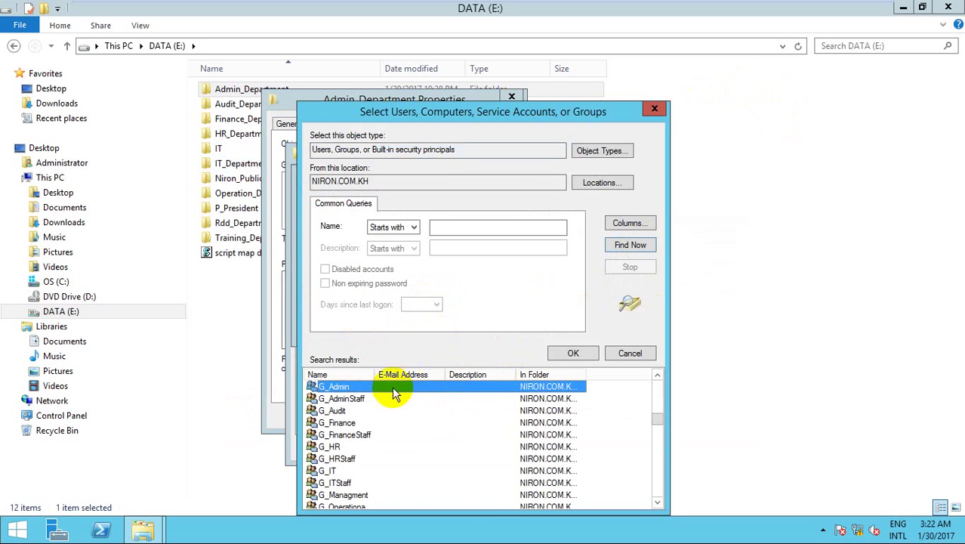
pyautogui.click(573, 352)
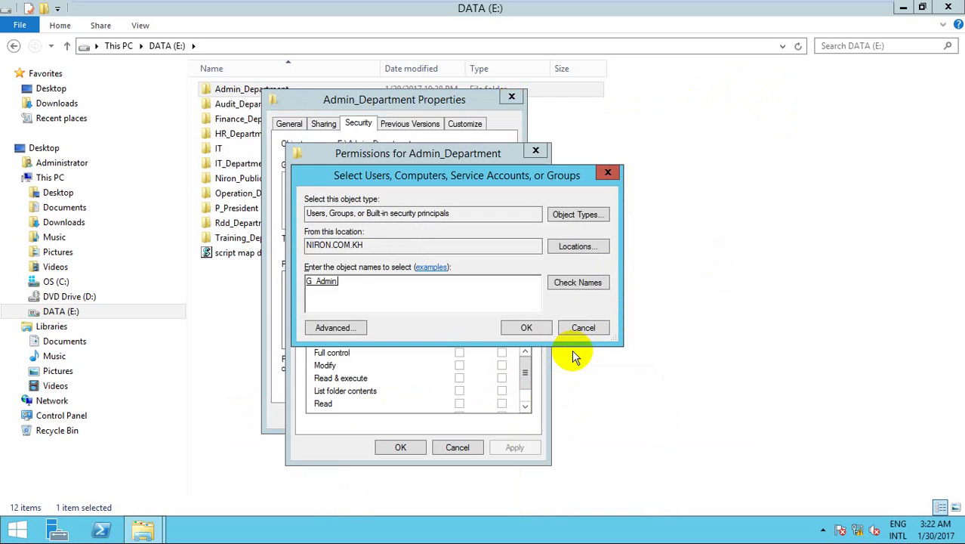
pyautogui.click(524, 326)
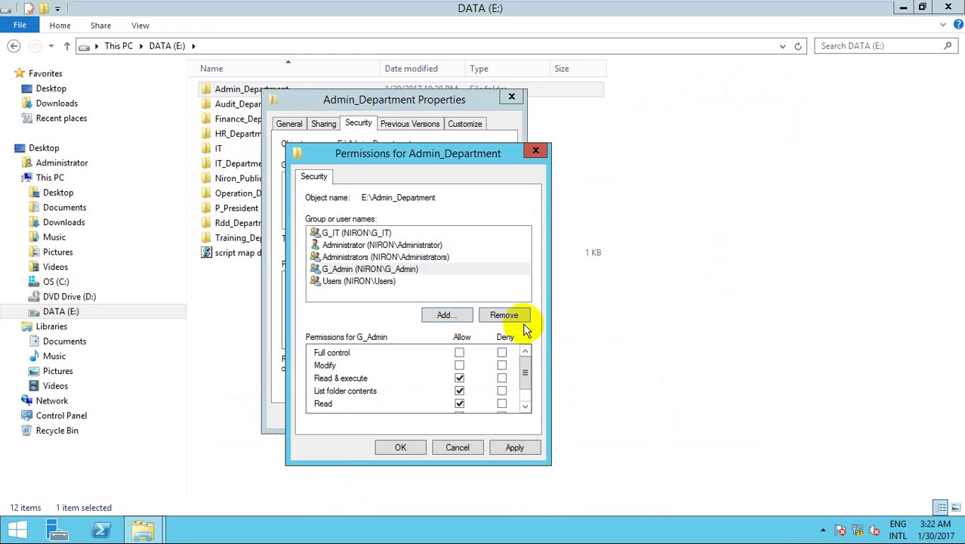
pyautogui.click(512, 450)
pyautogui.click(393, 451)
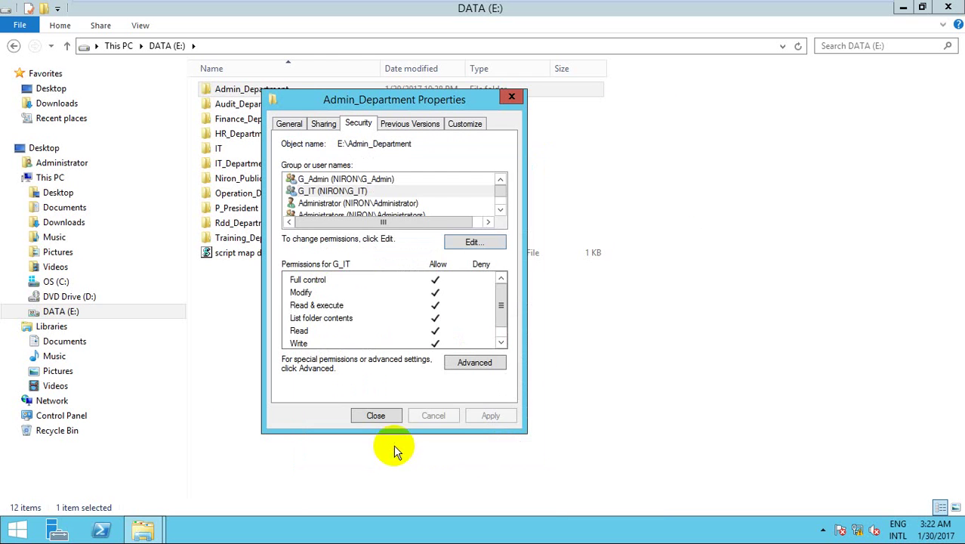
# Open G_Admin's permission entry for editing in the advanced security settings and display its advanced permissions.
pyautogui.click(374, 191)
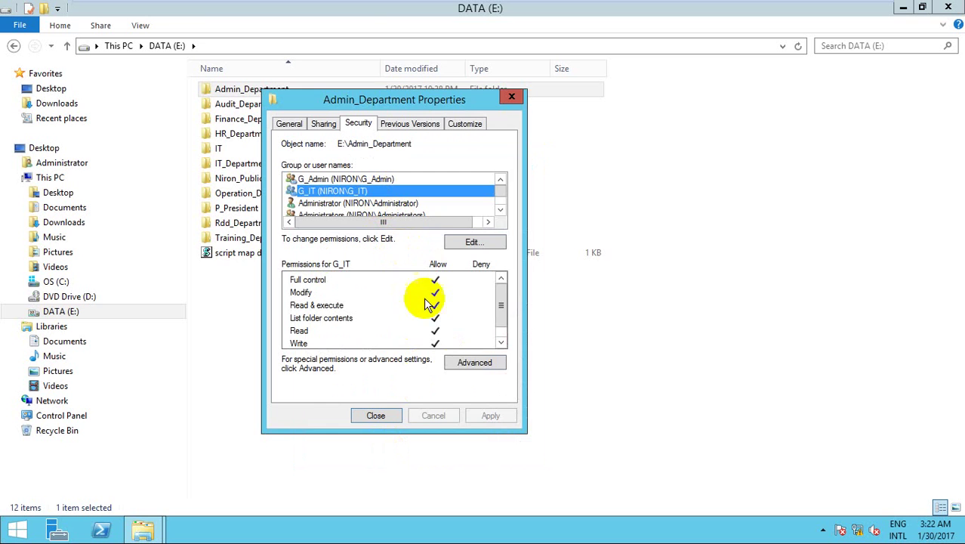
pyautogui.click(470, 363)
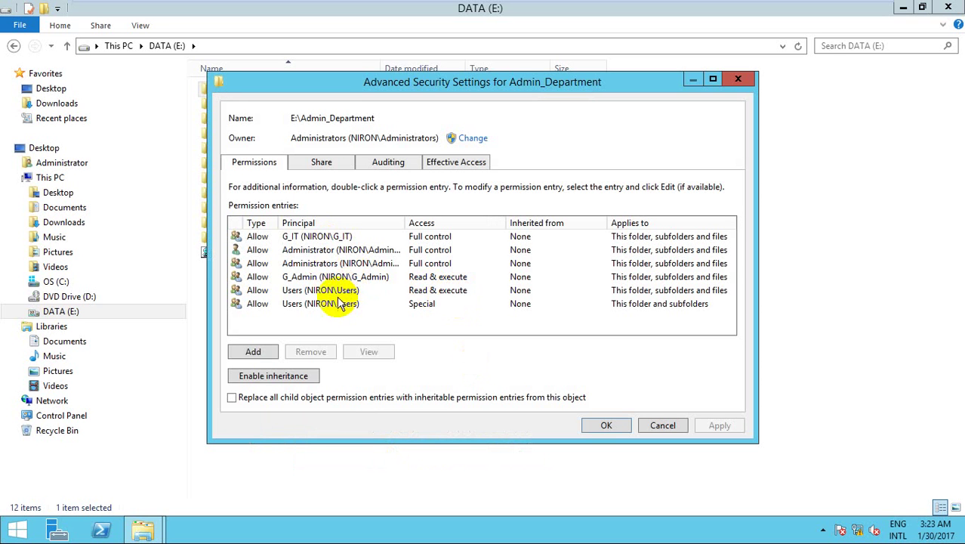
pyautogui.click(321, 277)
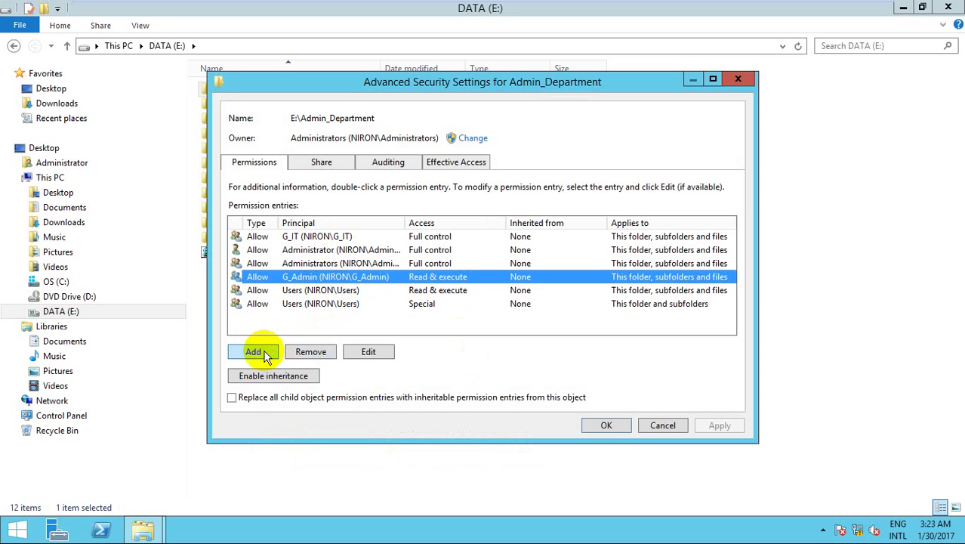
pyautogui.click(370, 351)
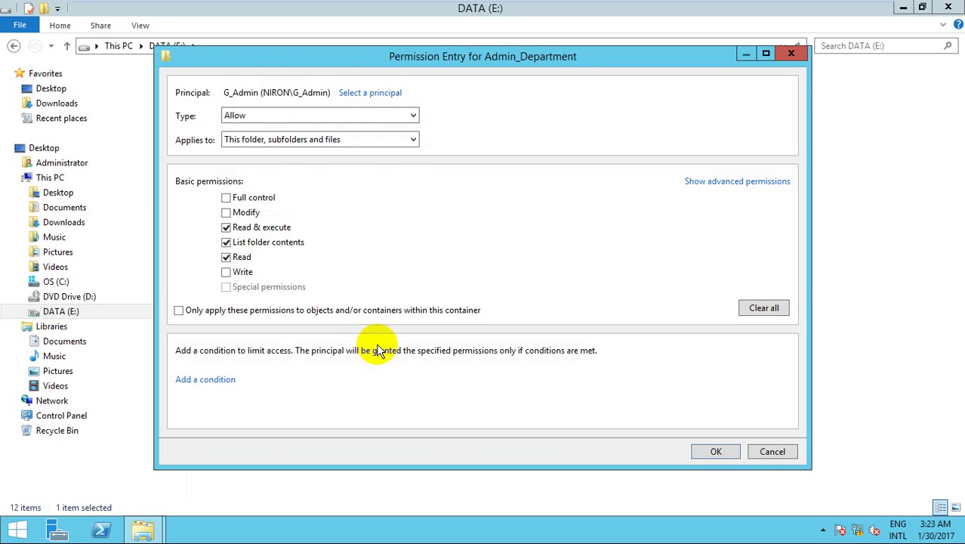
pyautogui.click(733, 182)
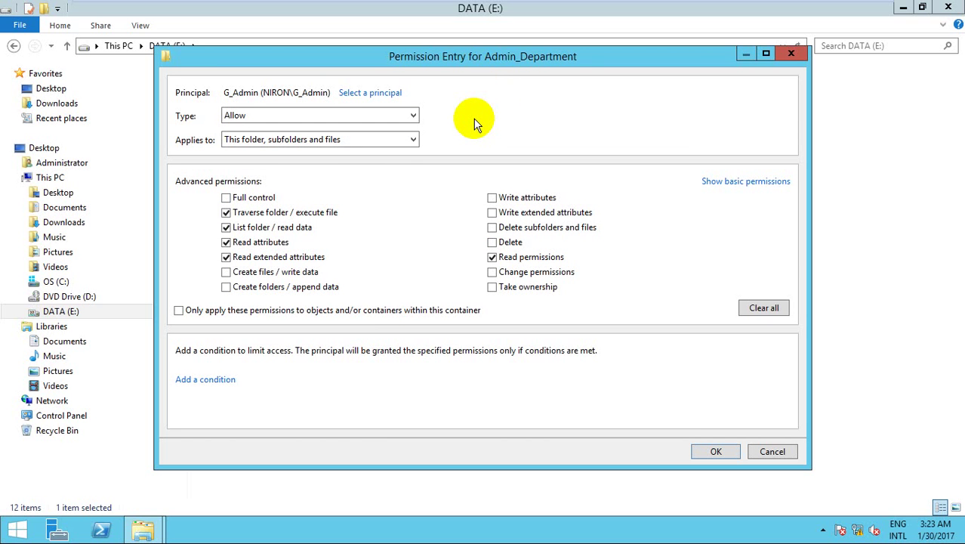
# Switch to the host desktop and open the G-Fin picture from the niron folder as a reference for the permission entry.
pyautogui.moveTo(453, 4)
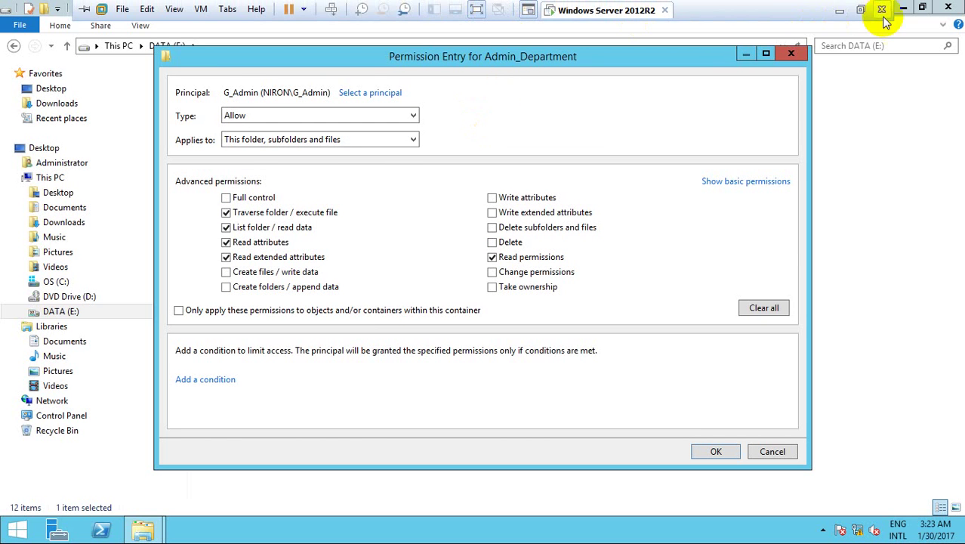
pyautogui.click(843, 9)
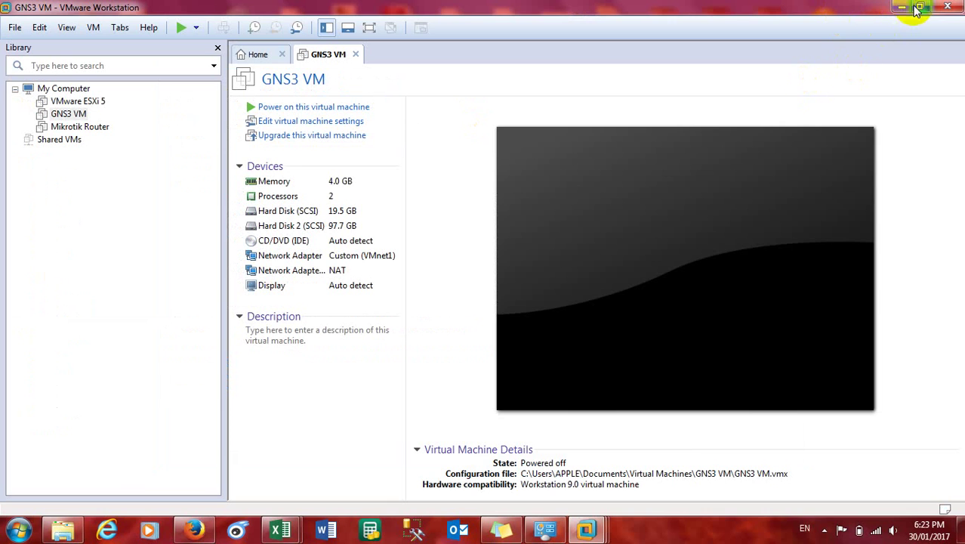
pyautogui.click(956, 8)
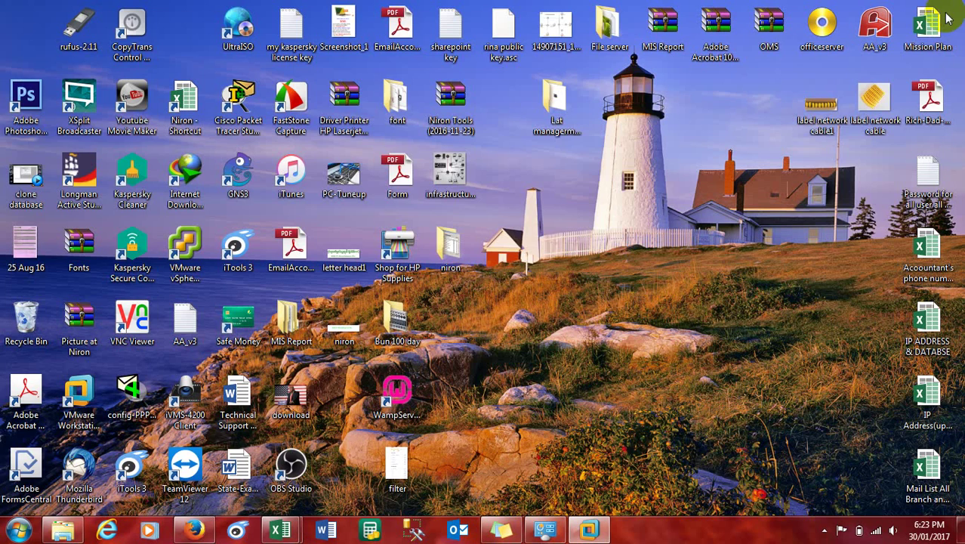
pyautogui.click(589, 532)
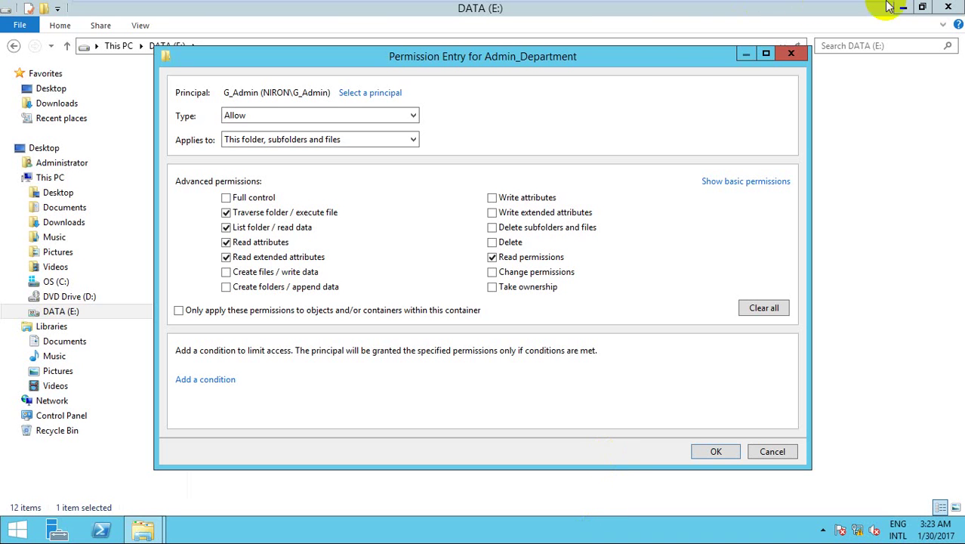
pyautogui.moveTo(582, 6)
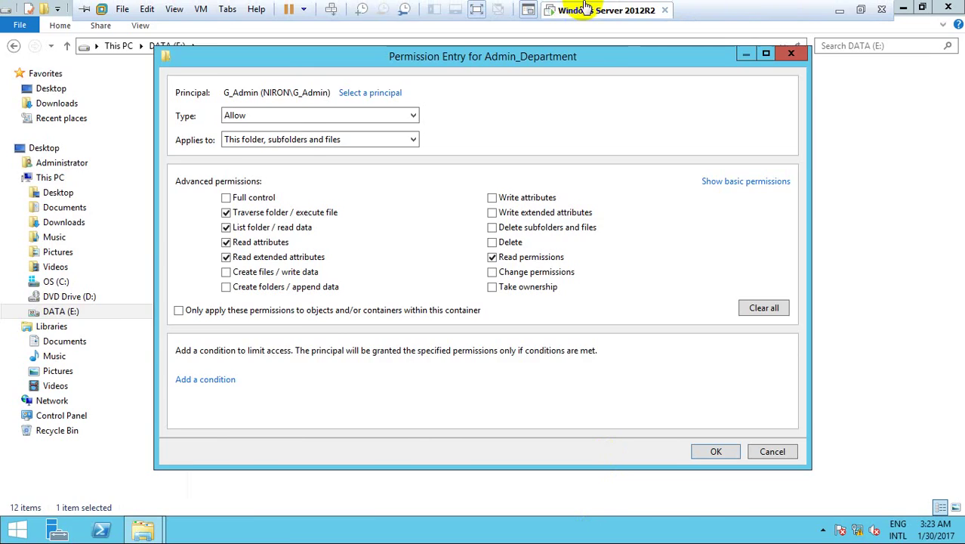
pyautogui.click(849, 9)
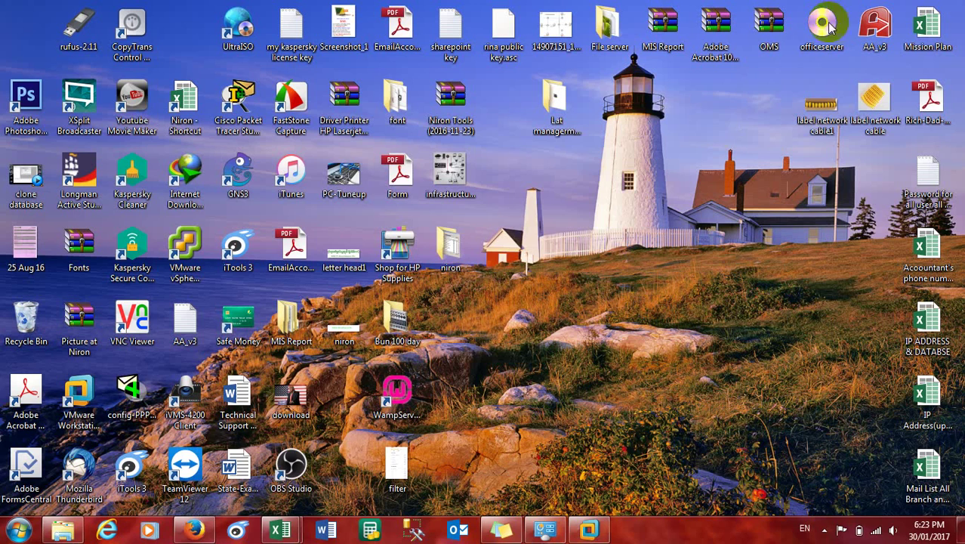
pyautogui.doubleClick(445, 243)
pyautogui.doubleClick(272, 147)
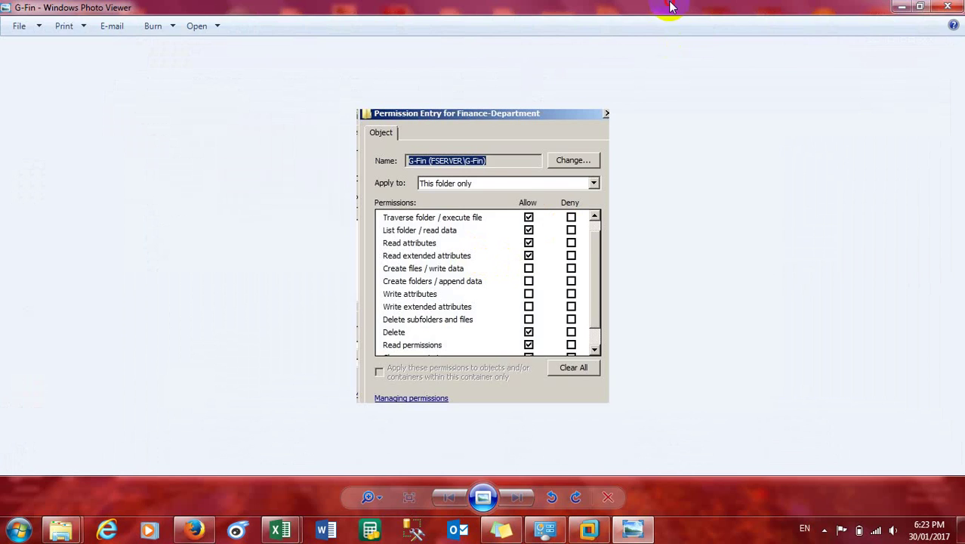
pyautogui.moveTo(556, 7); pyautogui.dragTo(499, 10)
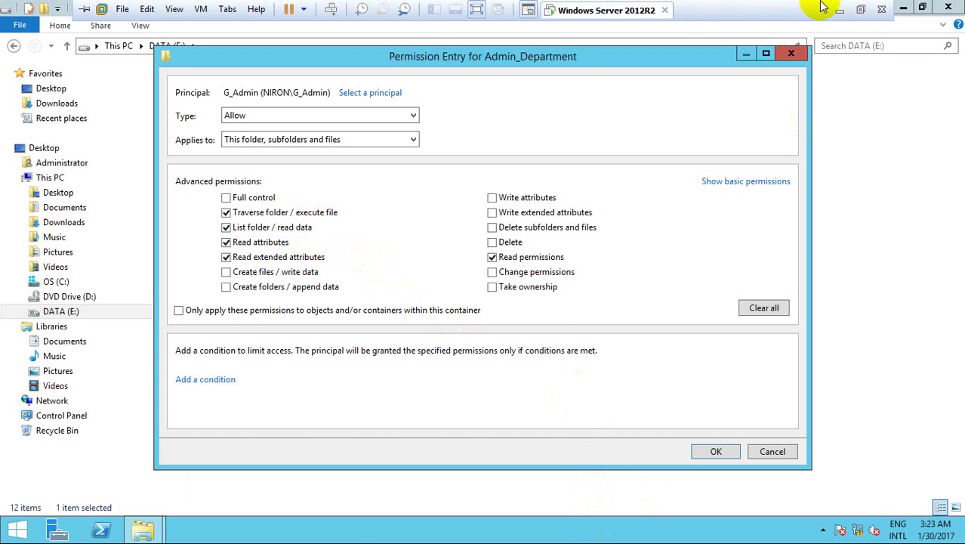
# Allow Delete and Create folders / append data in G_Admin's permission entry, checking it against the G-Fin picture on the host desktop.
pyautogui.click(834, 9)
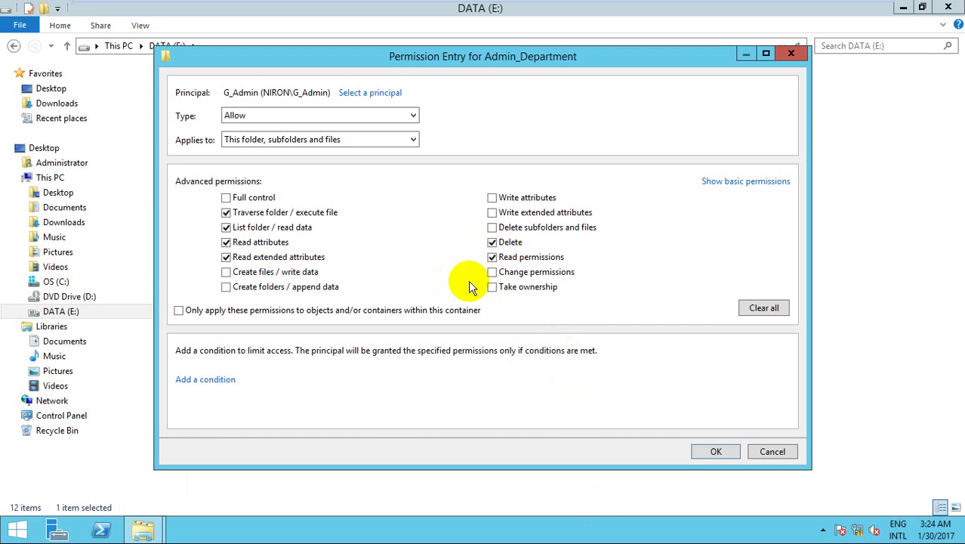
pyautogui.click(302, 286)
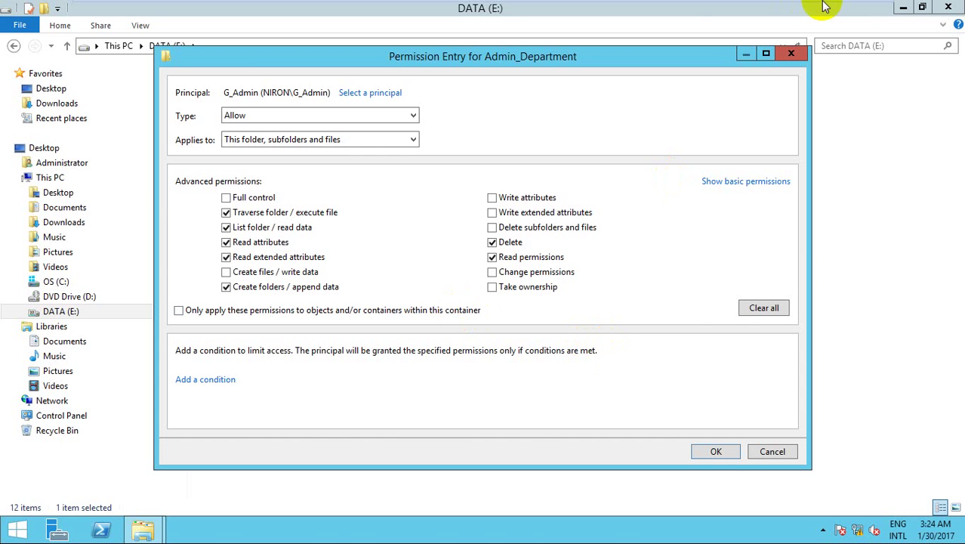
pyautogui.click(844, 9)
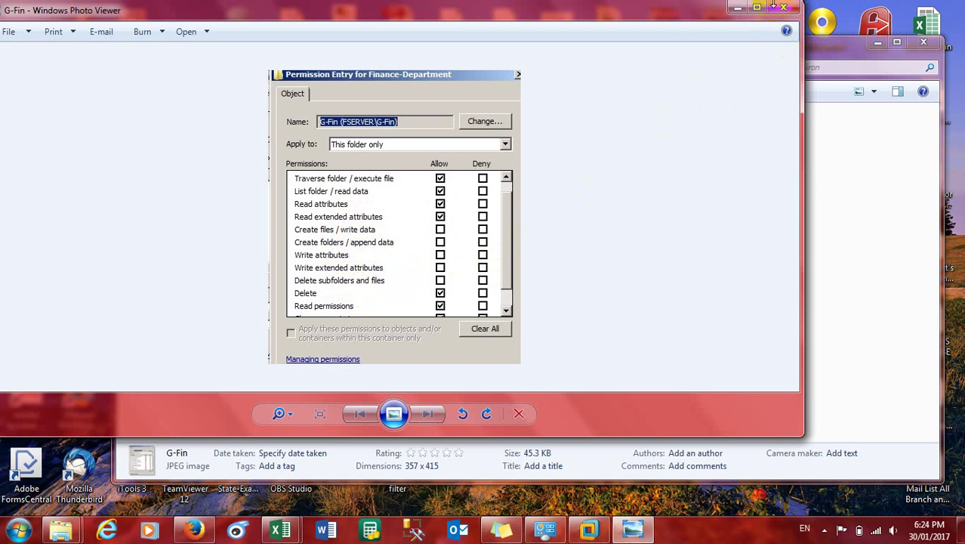
pyautogui.click(734, 9)
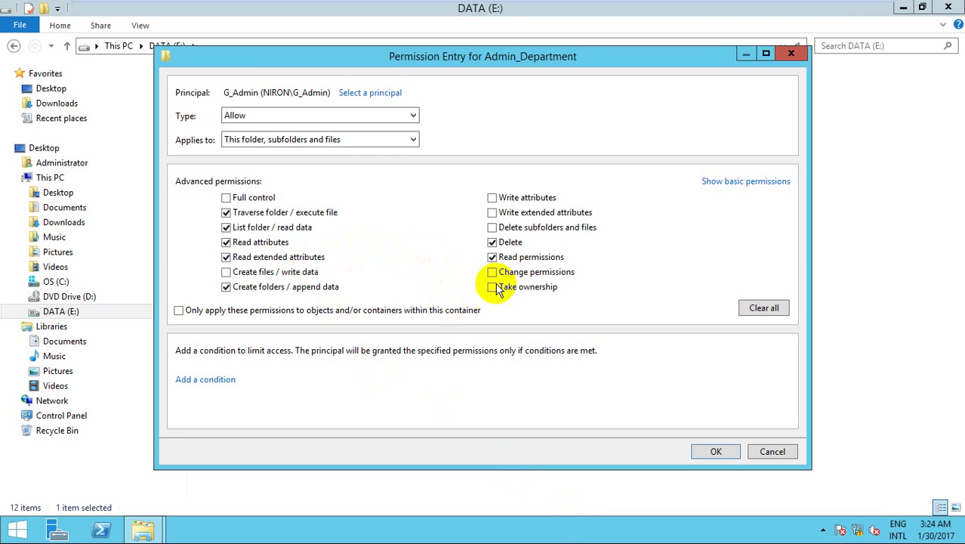
# Compare the entry with the G-Fin picture on the host desktop again and clear Create folders / append data for G_Admin.
pyautogui.moveTo(694, 5)
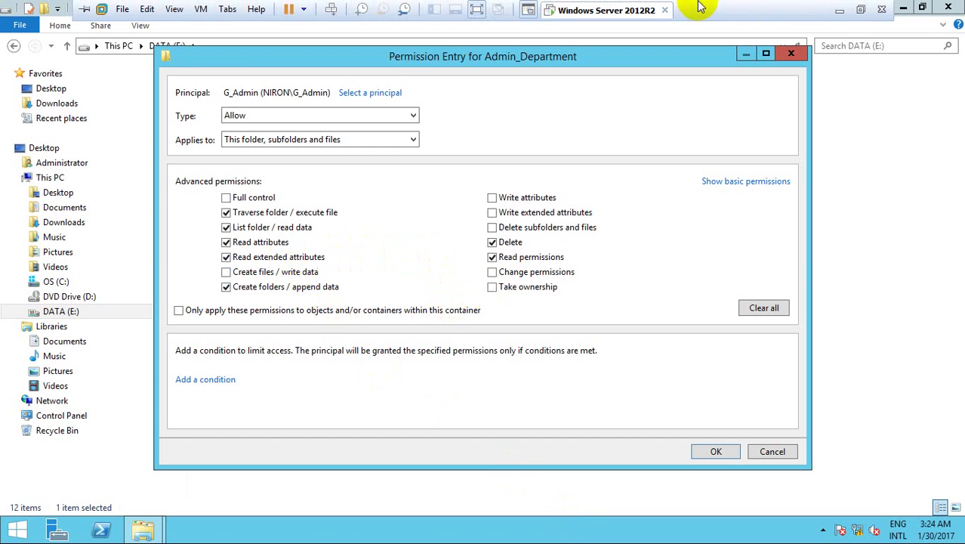
pyautogui.click(845, 10)
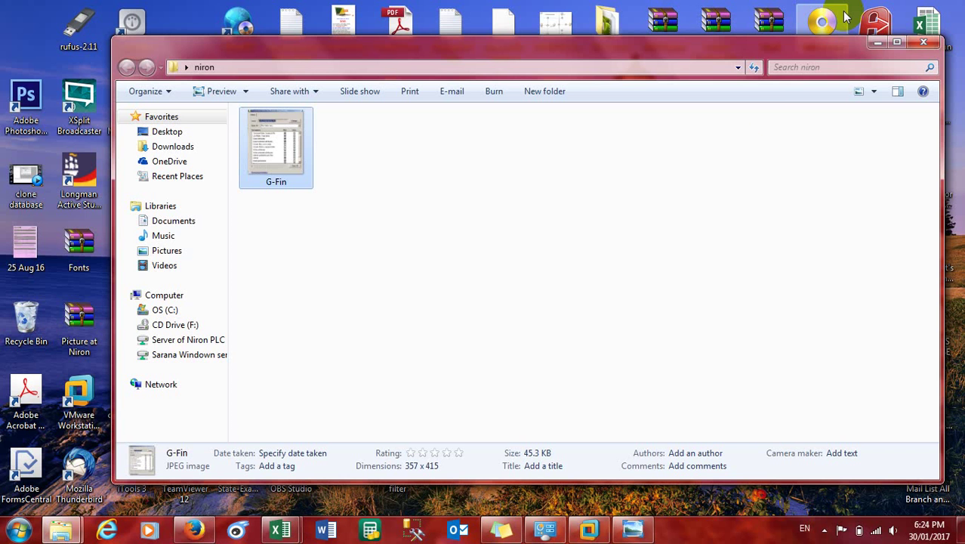
pyautogui.click(642, 531)
pyautogui.scroll(3, 453, 306)
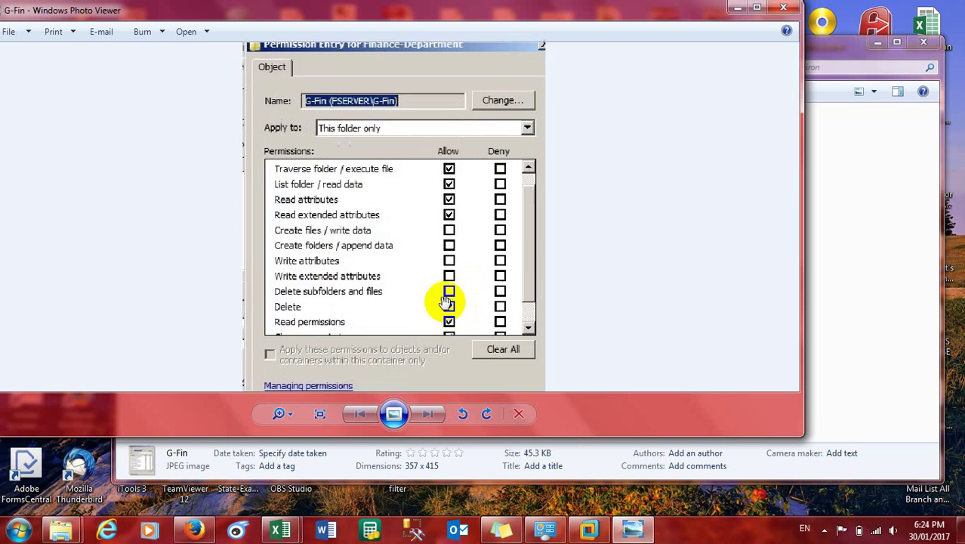
pyautogui.scroll(-3, 456, 336)
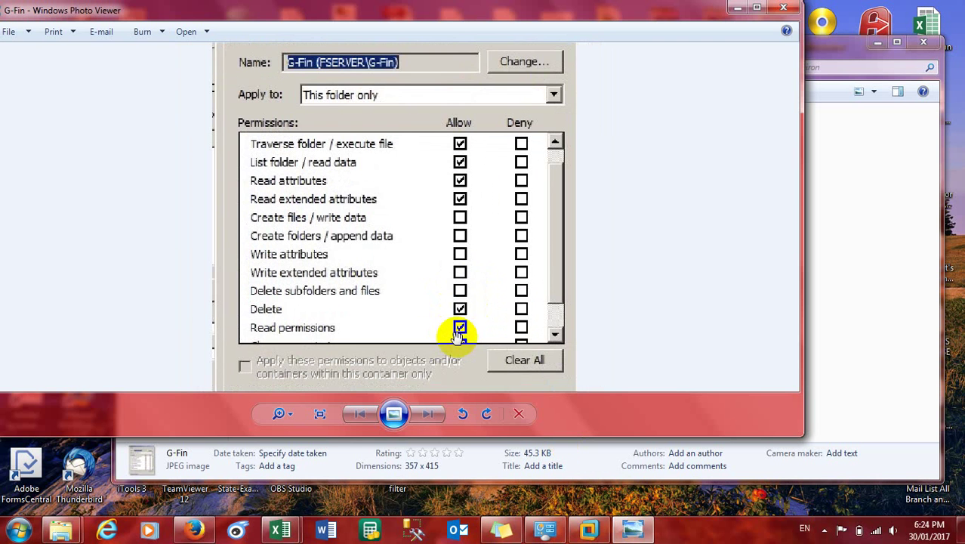
pyautogui.click(783, 8)
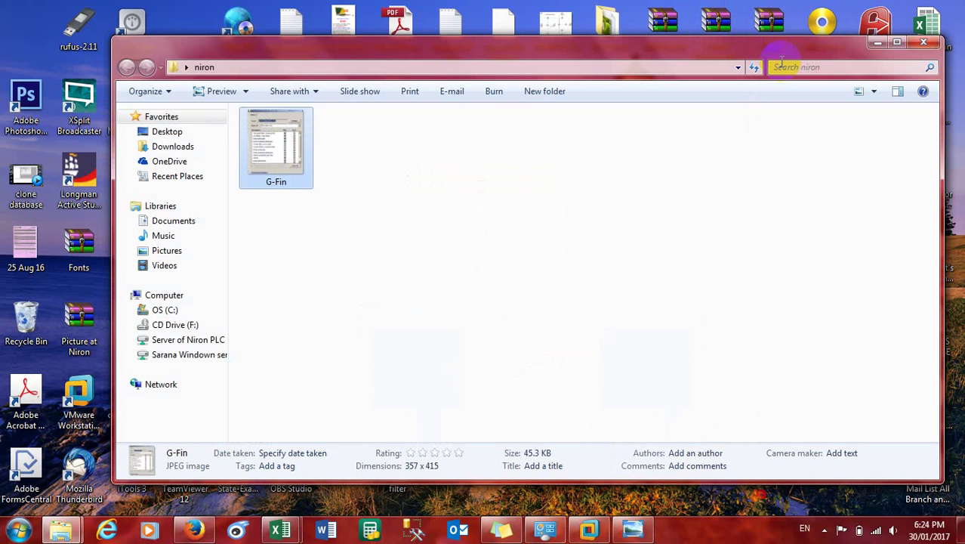
pyautogui.click(878, 43)
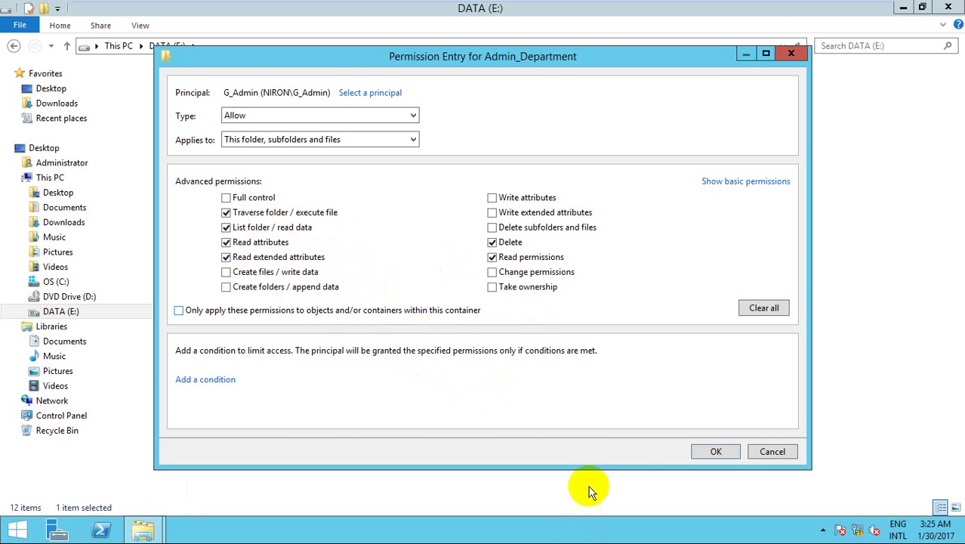
# Recheck G_Admin's entry against the G-Fin picture, accept it and apply the advanced security settings of Admin_Department.
pyautogui.moveTo(657, 6)
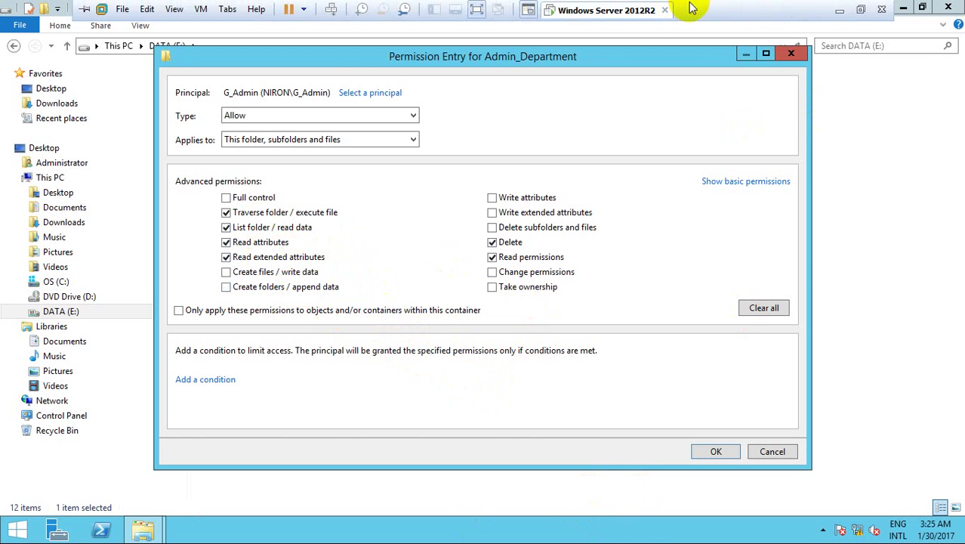
pyautogui.click(844, 9)
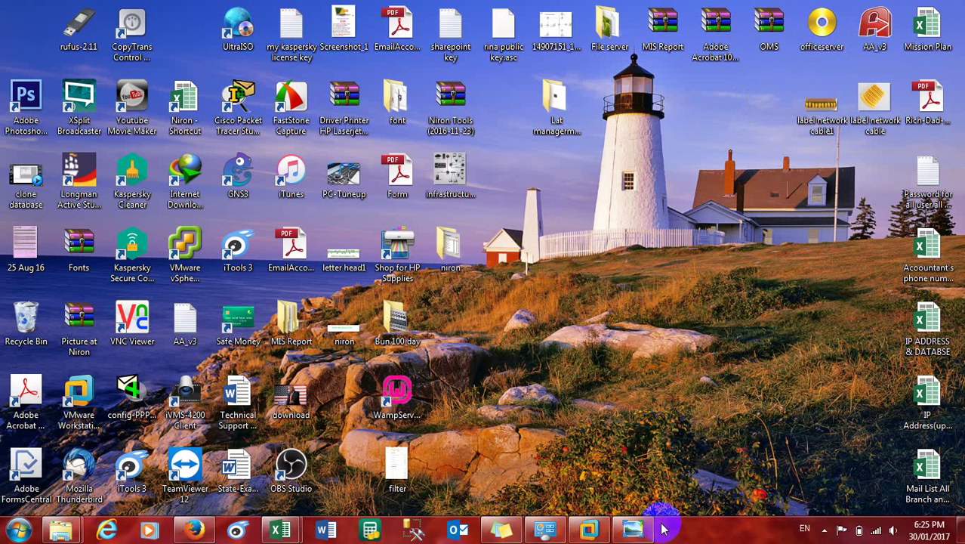
pyautogui.click(638, 528)
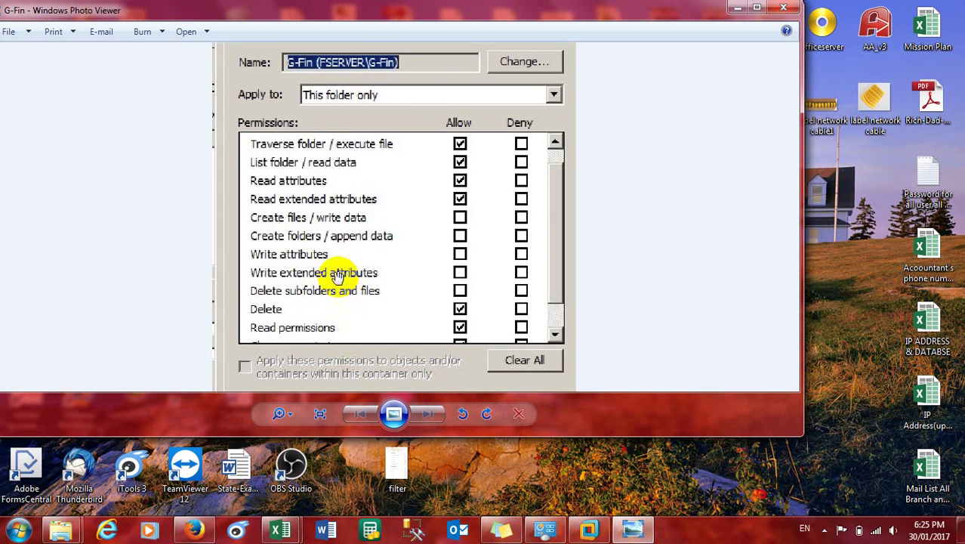
pyautogui.click(738, 8)
pyautogui.click(589, 529)
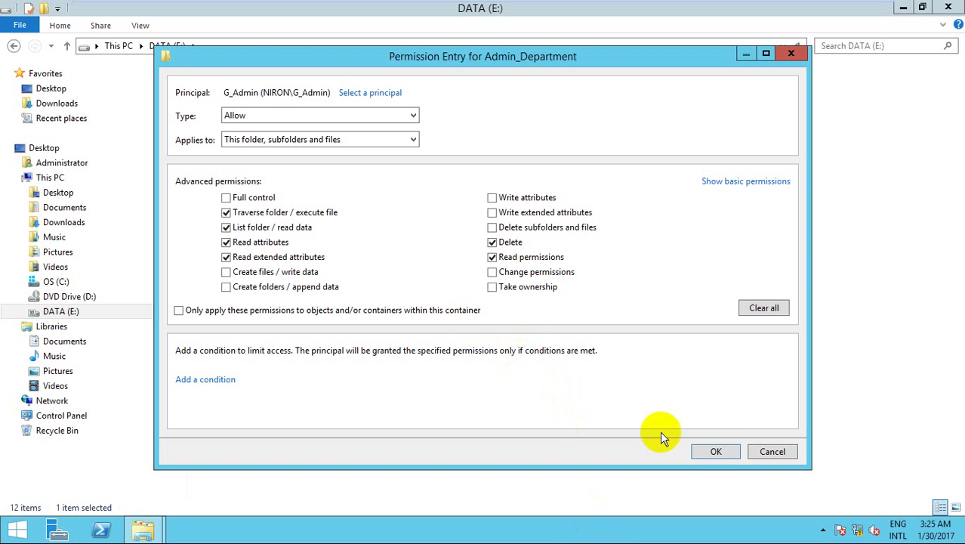
pyautogui.click(711, 451)
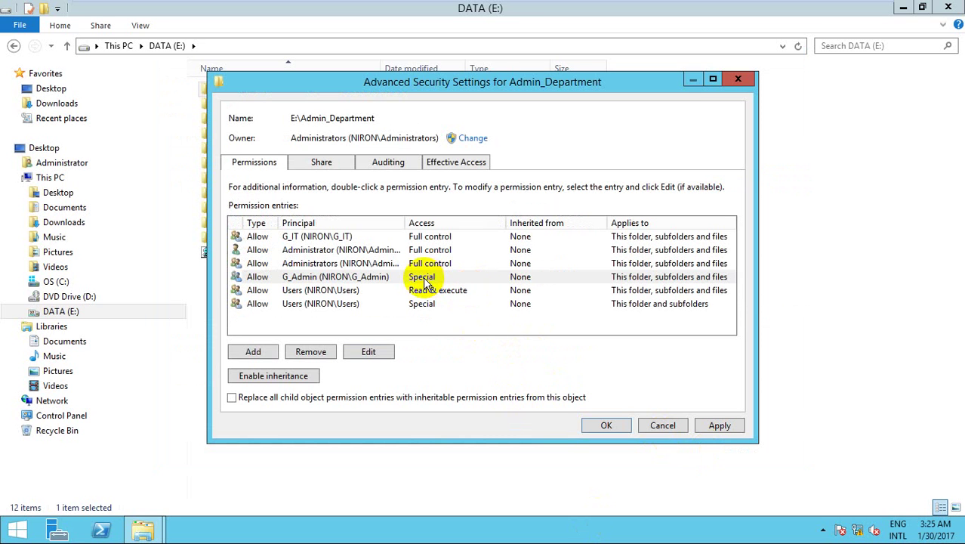
pyautogui.click(722, 428)
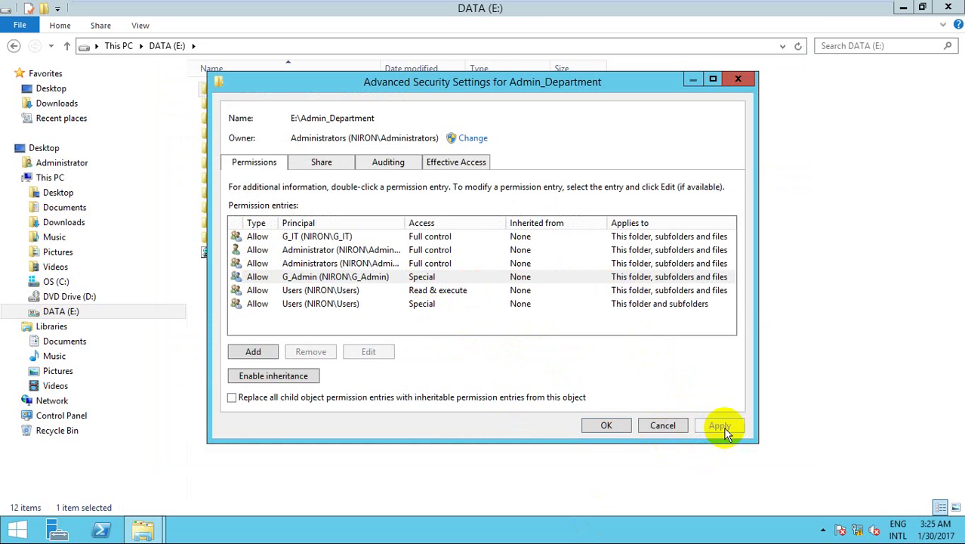
pyautogui.click(611, 425)
# Remove G_Admin's allowed Read & execute, List folder contents and Read permissions on Admin_Department and apply.
pyautogui.click(369, 190)
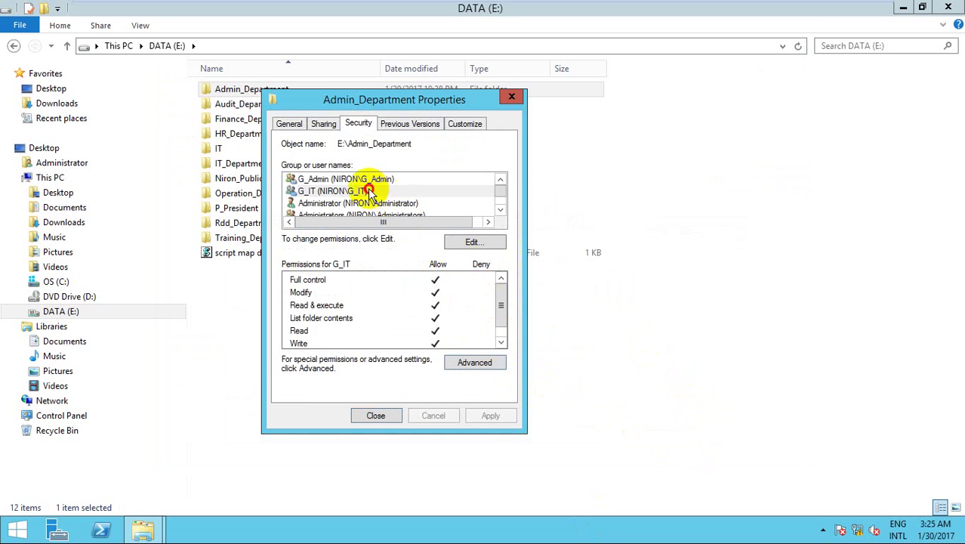
pyautogui.click(385, 179)
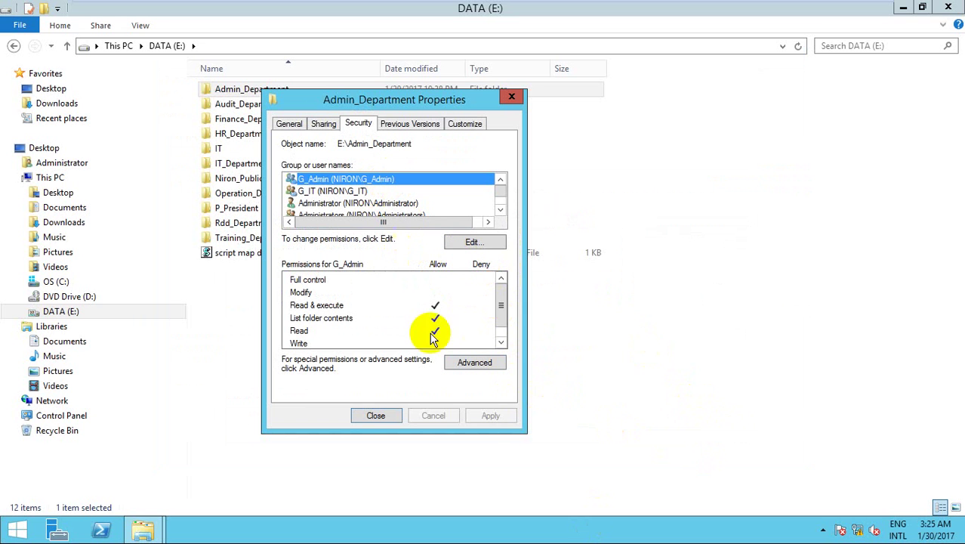
pyautogui.click(502, 330)
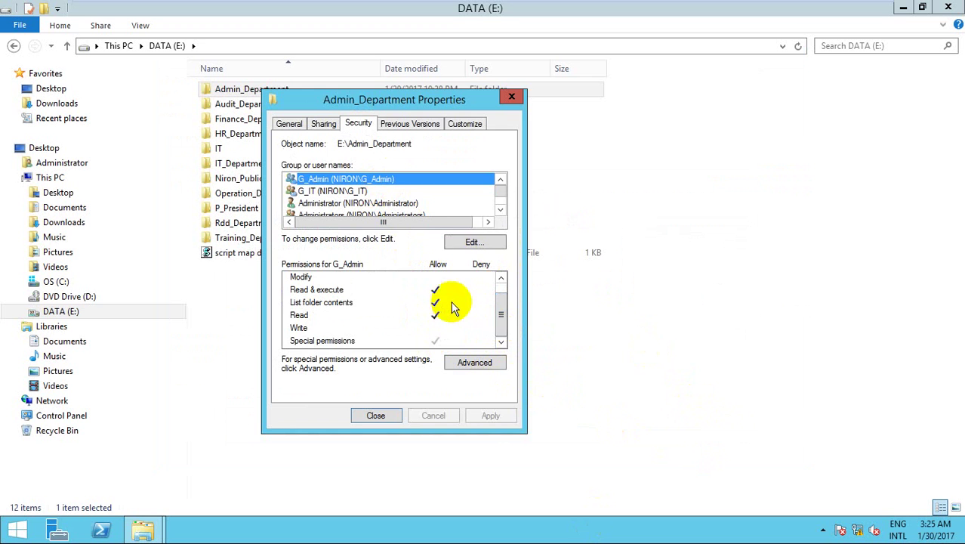
pyautogui.click(470, 240)
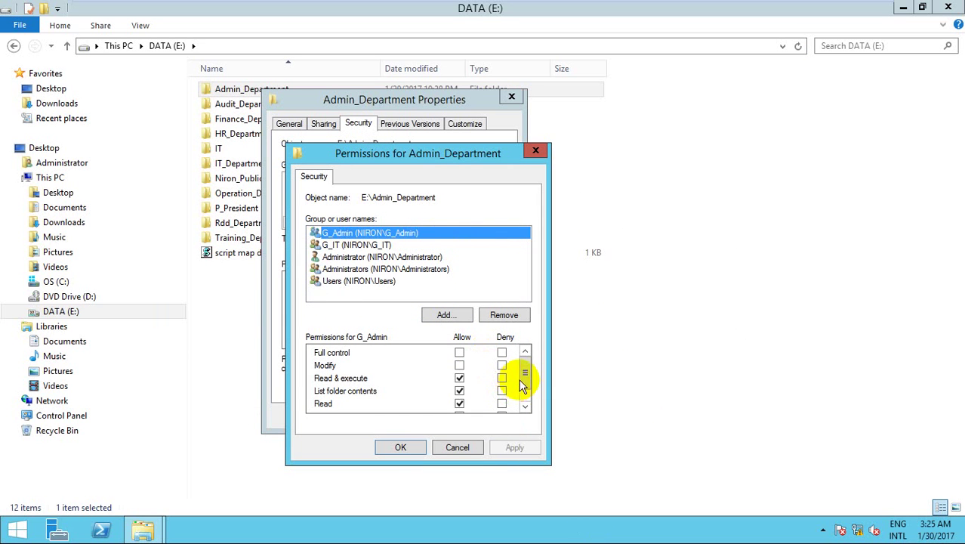
pyautogui.scroll(-2, 523, 385)
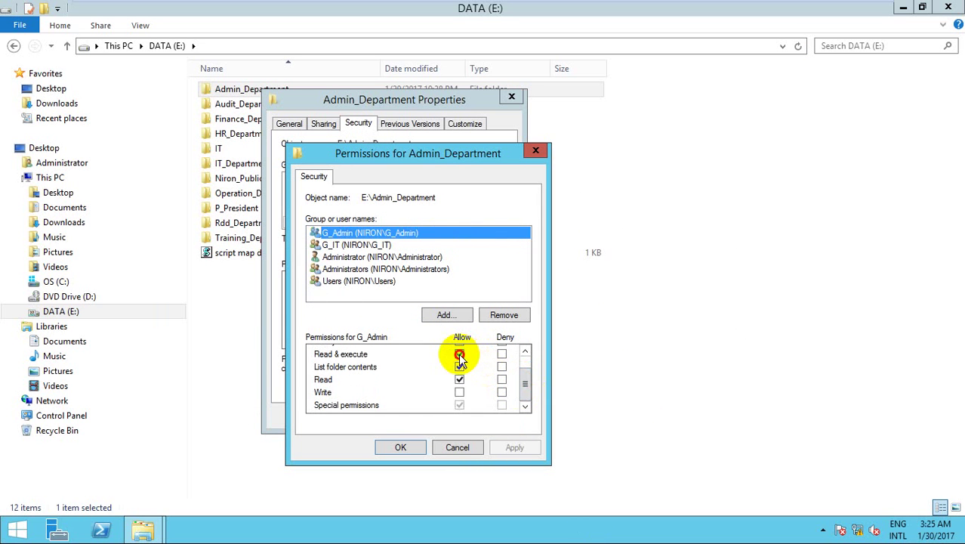
pyautogui.click(459, 355)
pyautogui.click(459, 366)
pyautogui.click(460, 379)
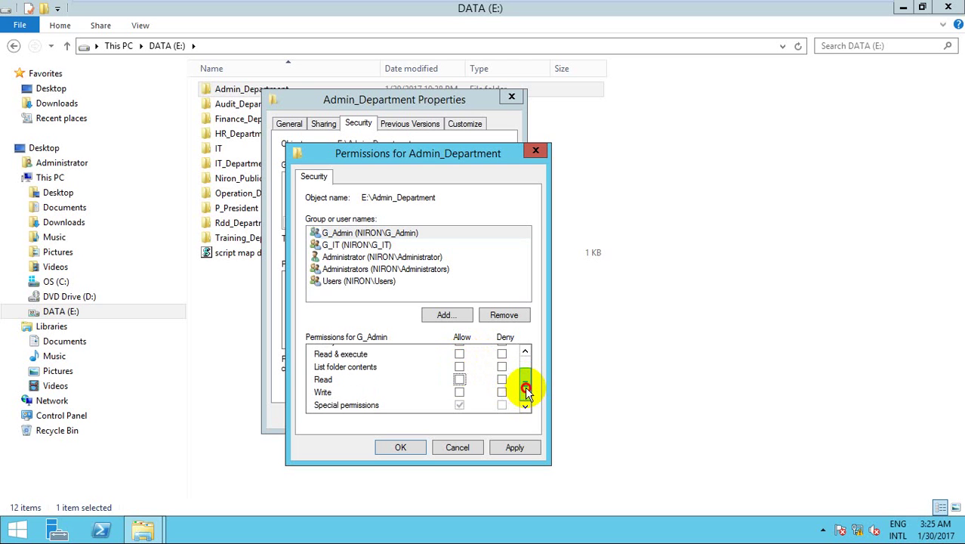
pyautogui.moveTo(527, 390)
pyautogui.mouseDown()
pyautogui.moveTo(528, 366)
pyautogui.moveTo(528, 394)
pyautogui.mouseUp()
pyautogui.click(521, 447)
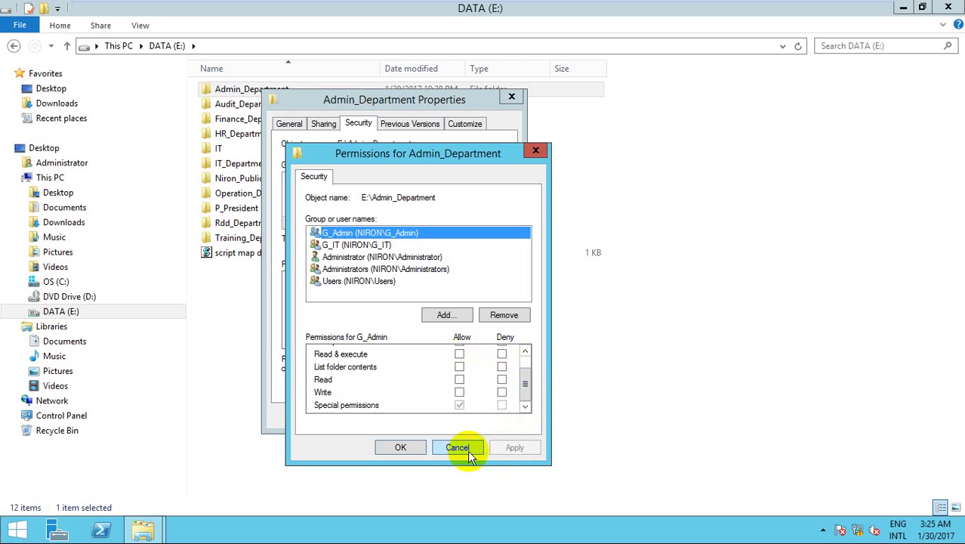
pyautogui.click(406, 447)
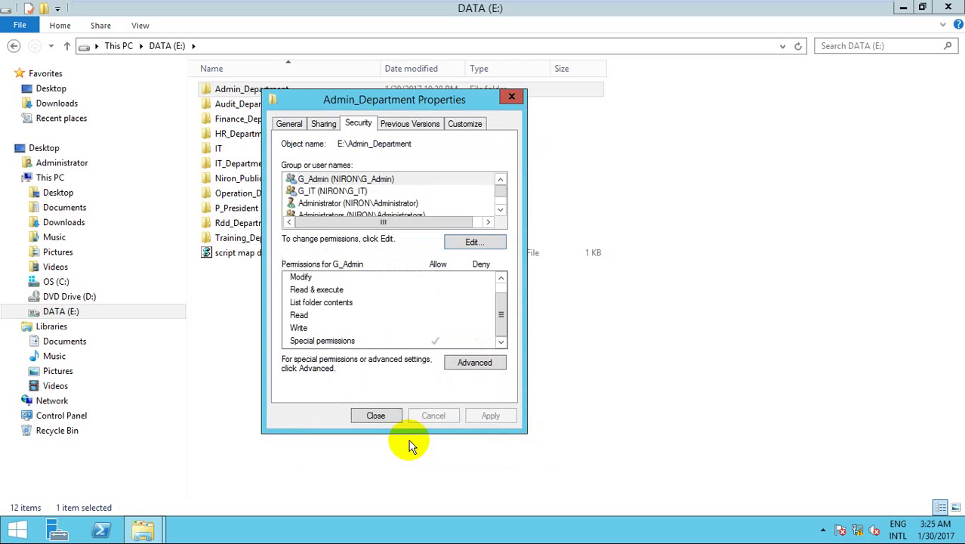
# Edit G_Admin's advanced permissions to allow Traverse folder / execute file, List folder / read data, Read attributes, Read extended attributes and Read permissions, and apply.
pyautogui.click(470, 362)
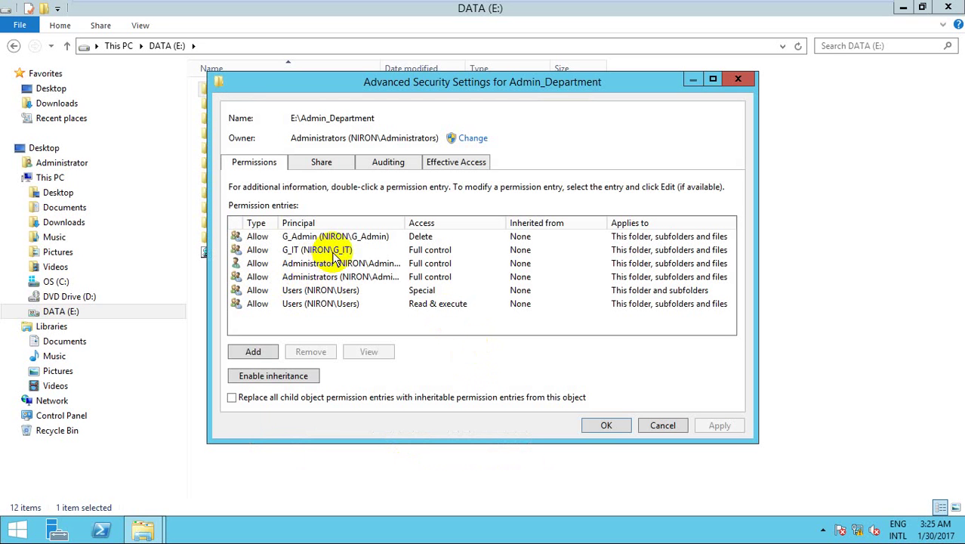
pyautogui.click(355, 236)
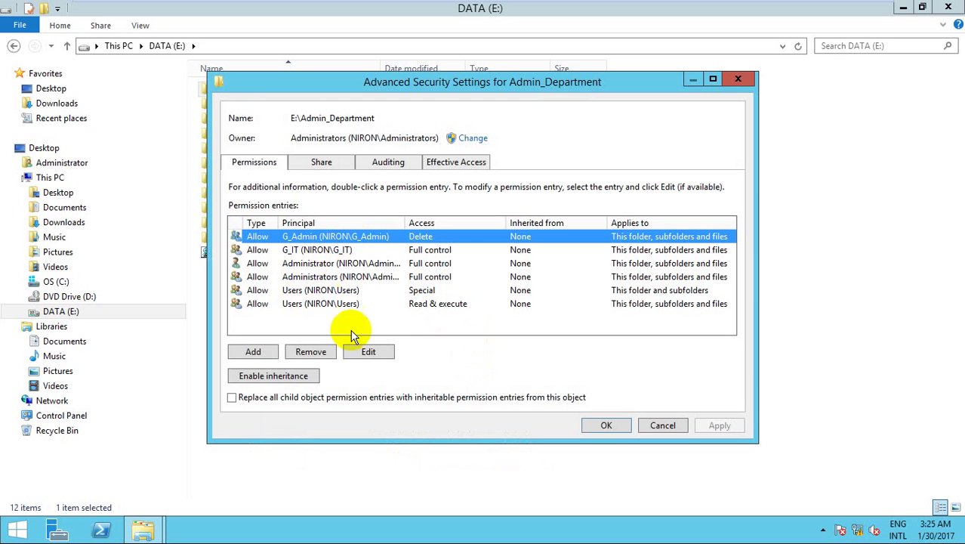
pyautogui.click(368, 351)
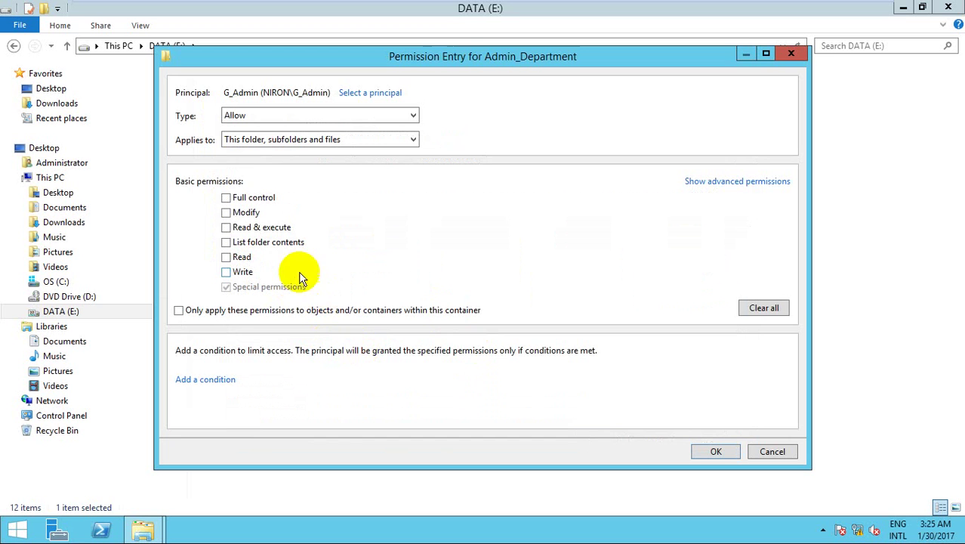
pyautogui.click(737, 185)
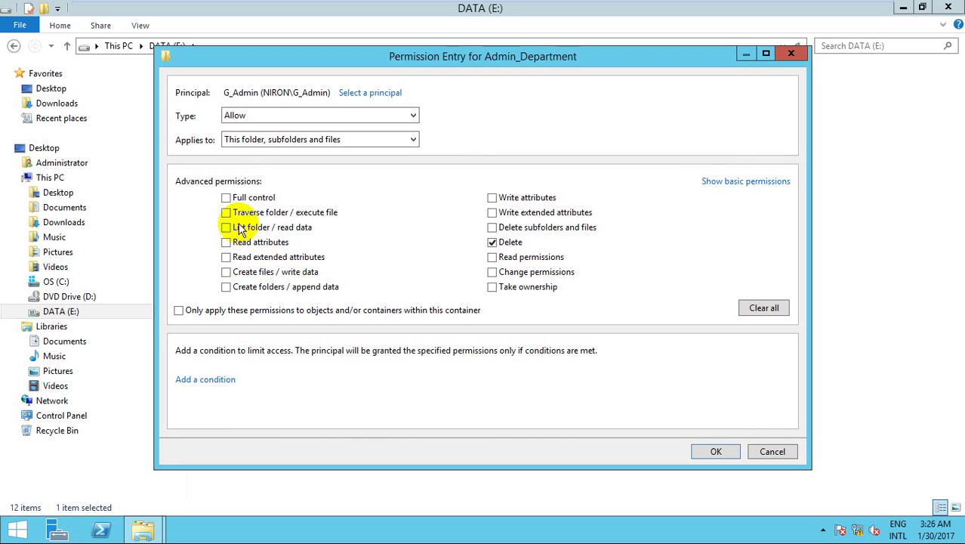
pyautogui.click(238, 227)
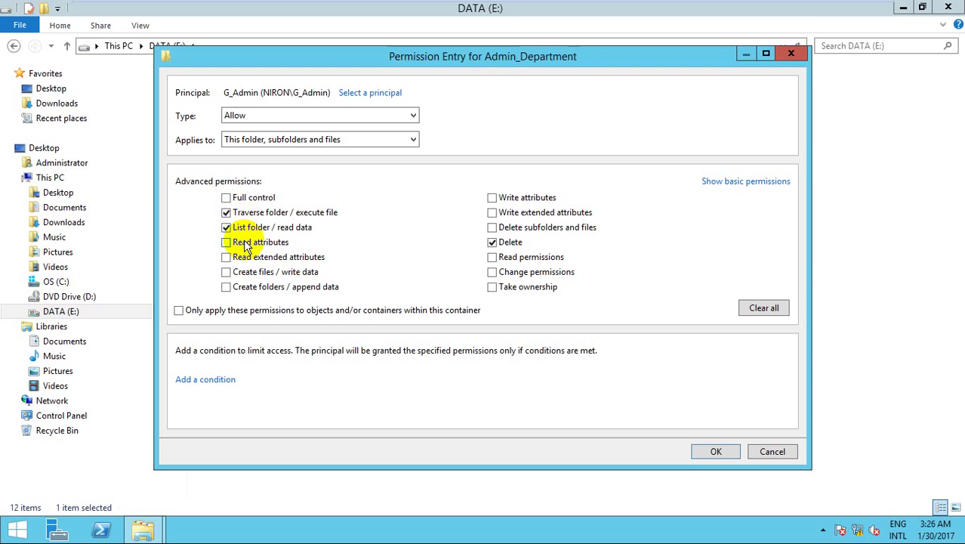
pyautogui.click(240, 242)
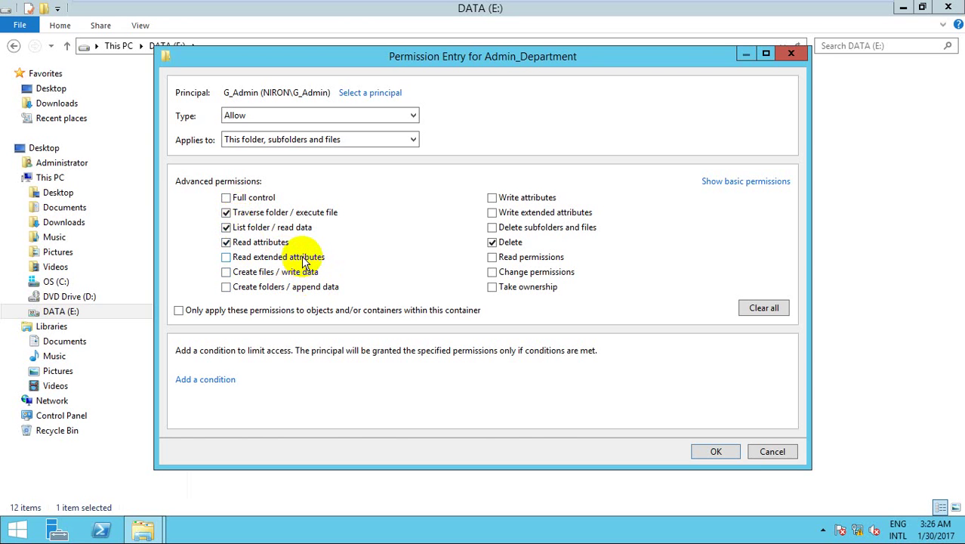
pyautogui.click(306, 259)
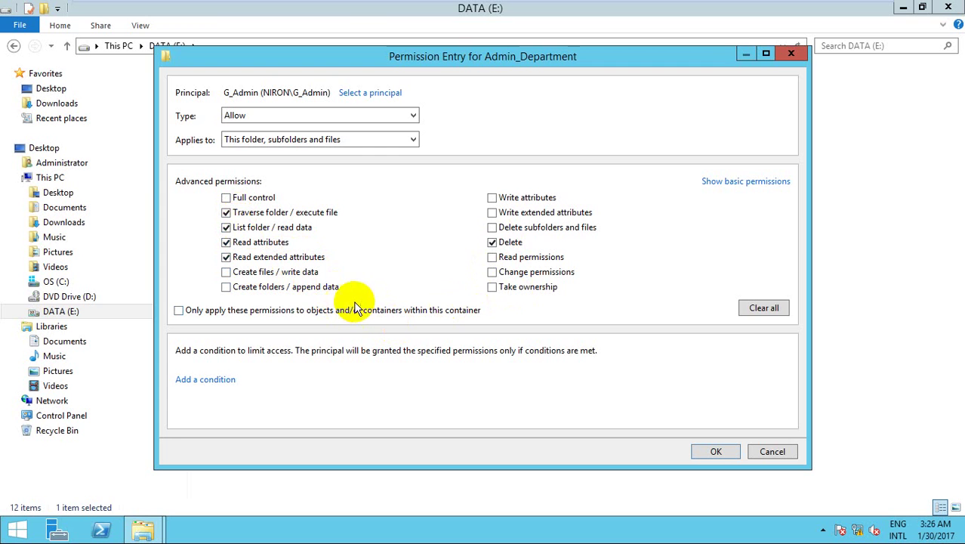
pyautogui.click(494, 257)
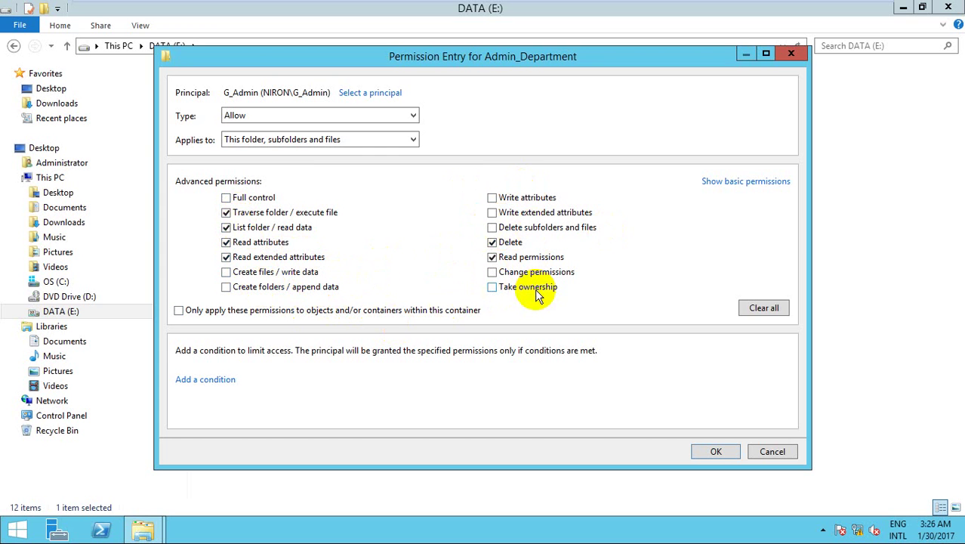
pyautogui.click(721, 451)
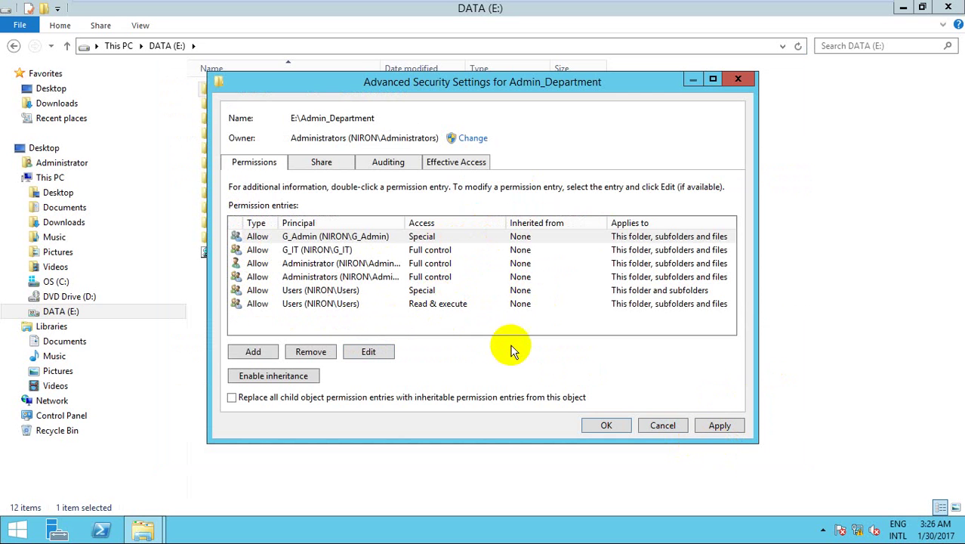
pyautogui.click(720, 425)
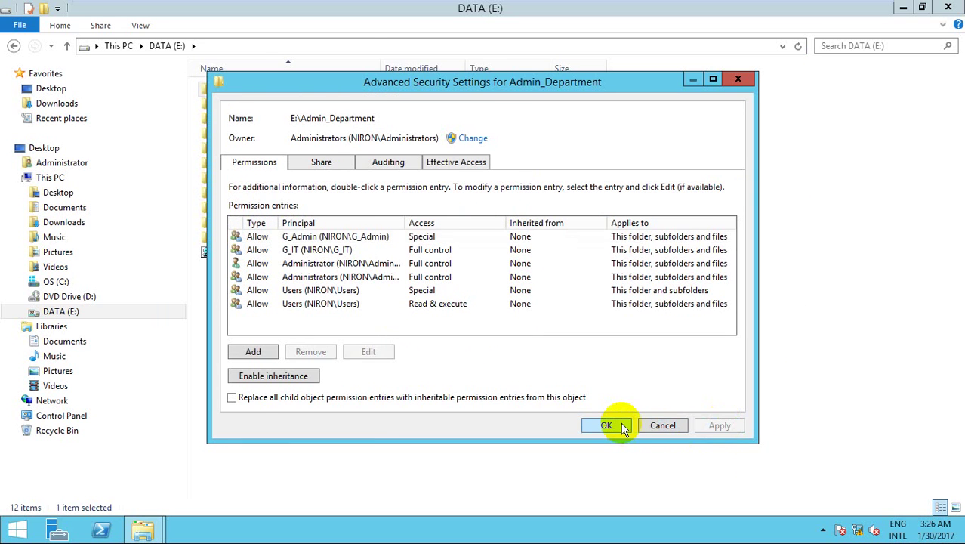
pyautogui.click(620, 425)
pyautogui.moveTo(503, 331); pyautogui.dragTo(502, 314)
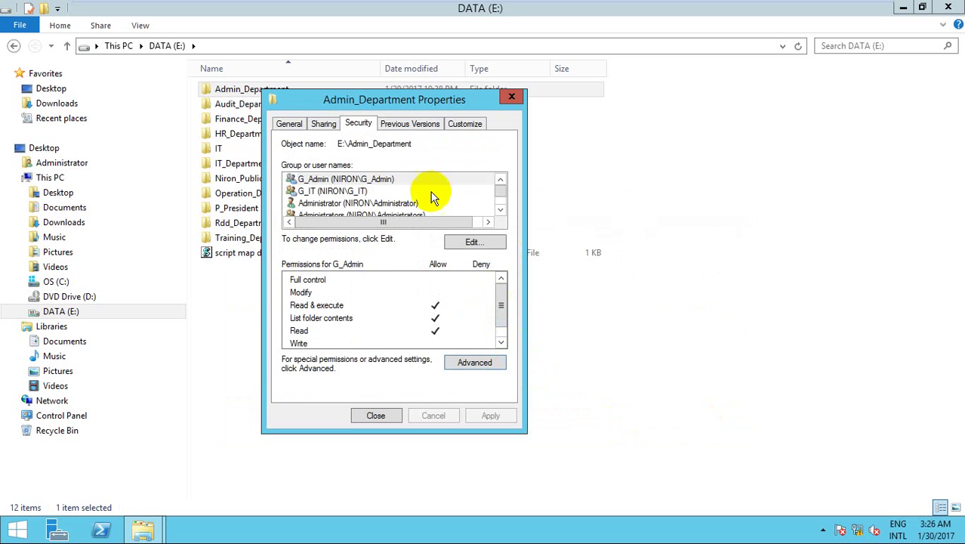
# Close the Admin_Department properties and open the sharing settings in the Audit_Department folder's properties.
pyautogui.click(388, 415)
pyautogui.click(351, 328)
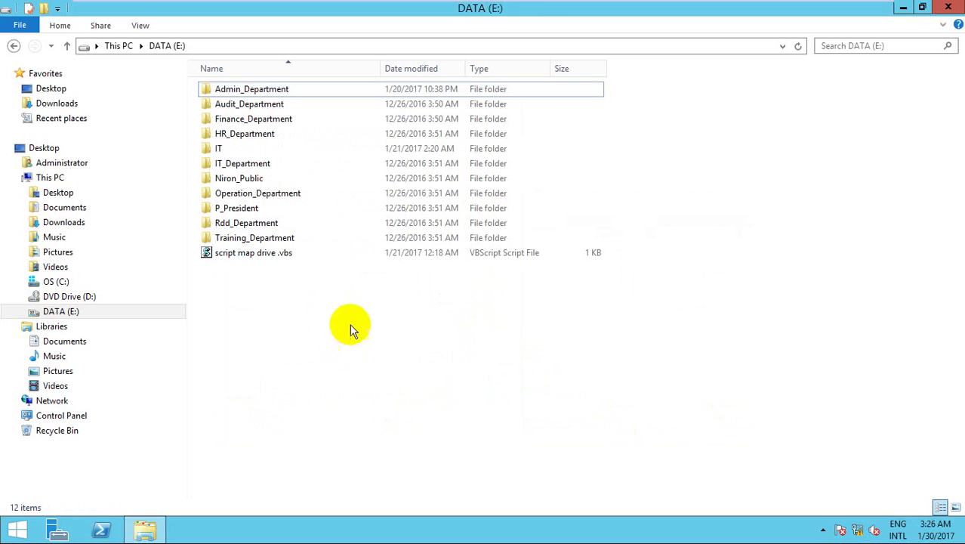
pyautogui.click(253, 106)
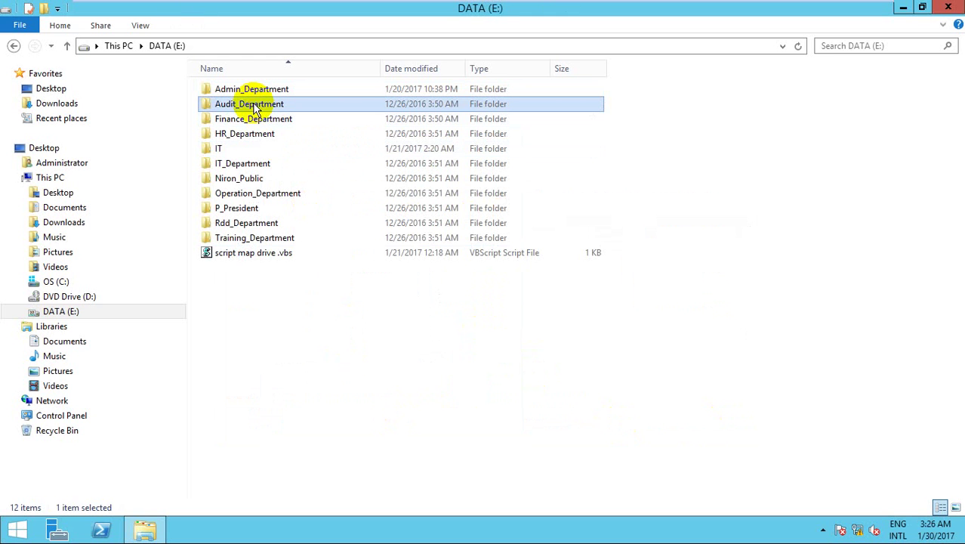
pyautogui.rightClick(254, 108)
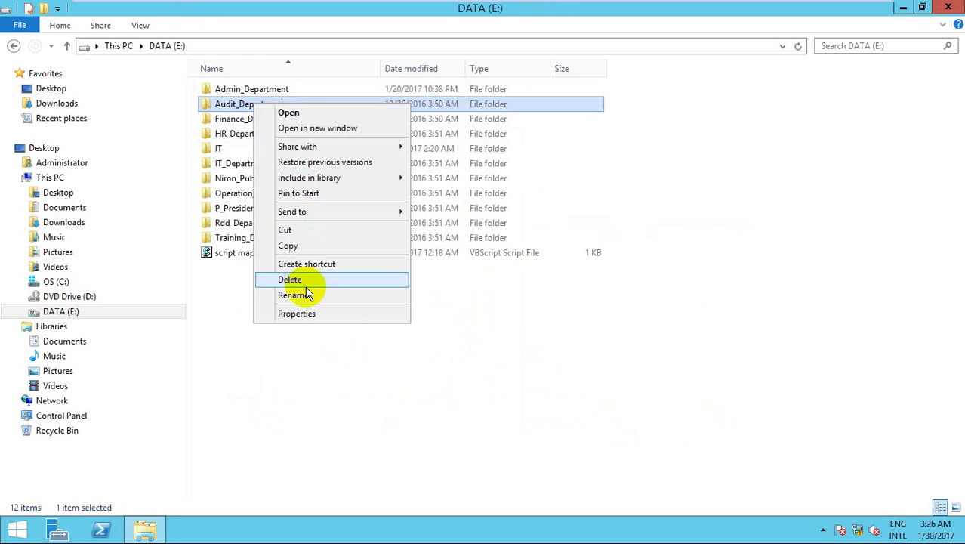
pyautogui.click(302, 313)
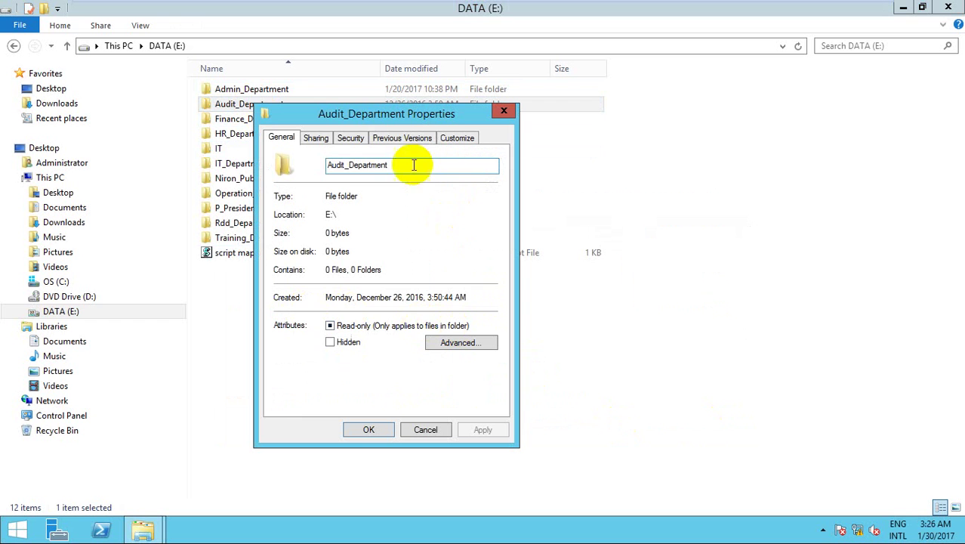
pyautogui.click(316, 141)
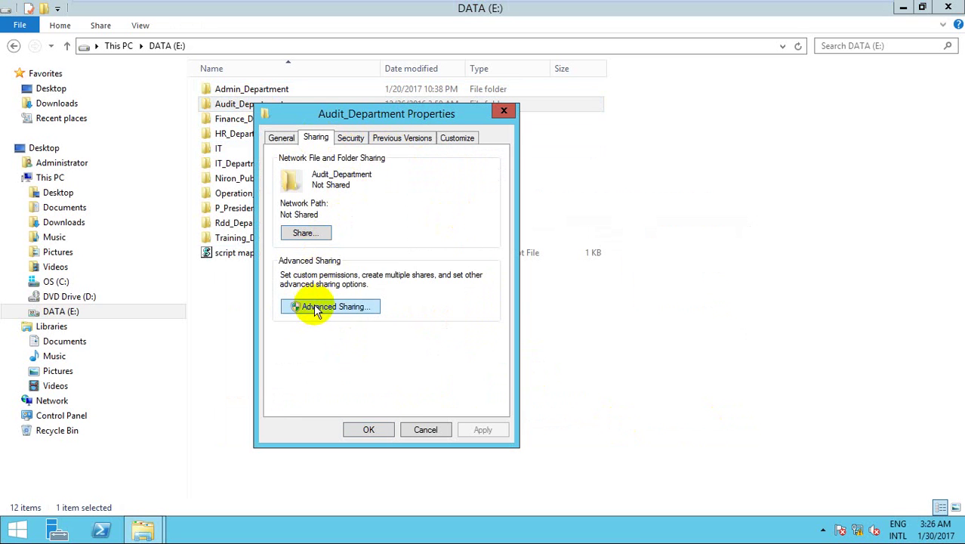
pyautogui.click(317, 306)
pyautogui.click(283, 162)
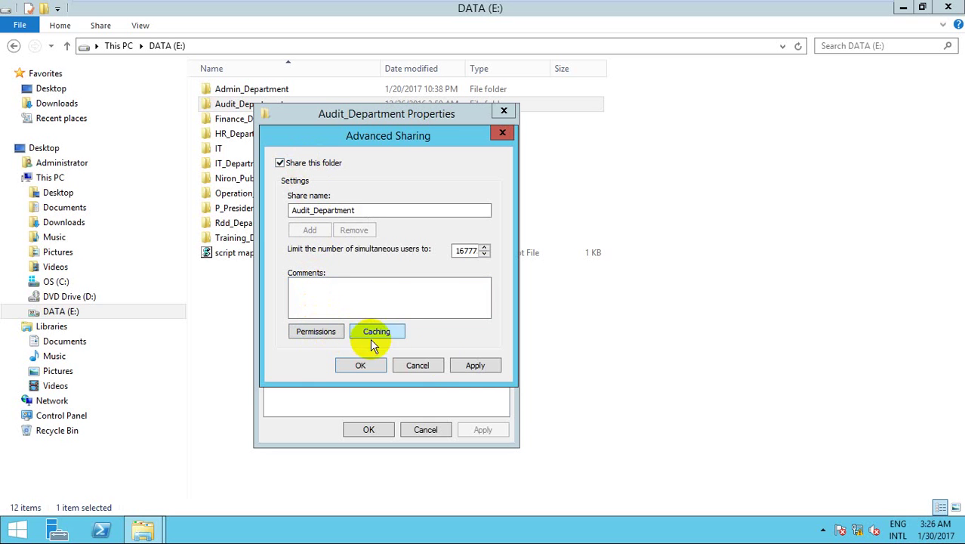
pyautogui.click(435, 368)
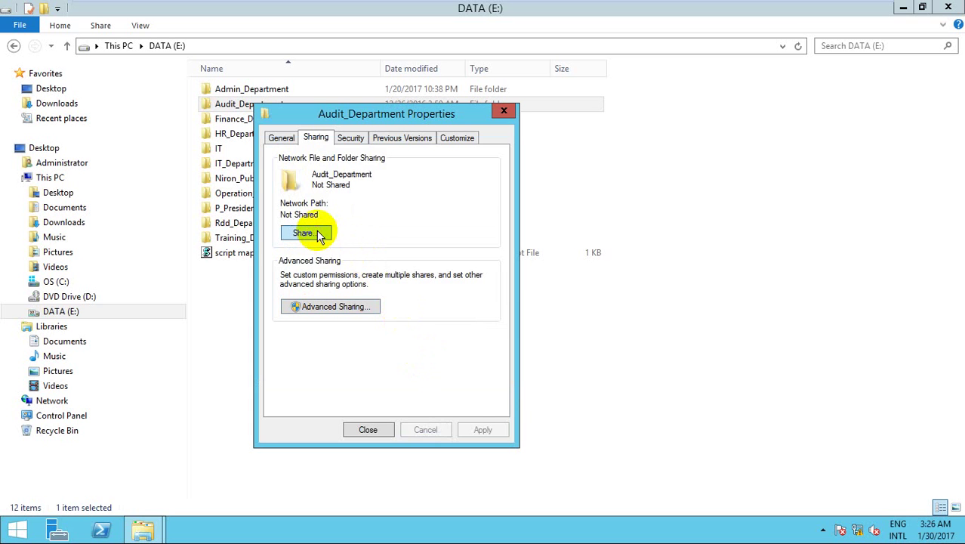
pyautogui.click(305, 233)
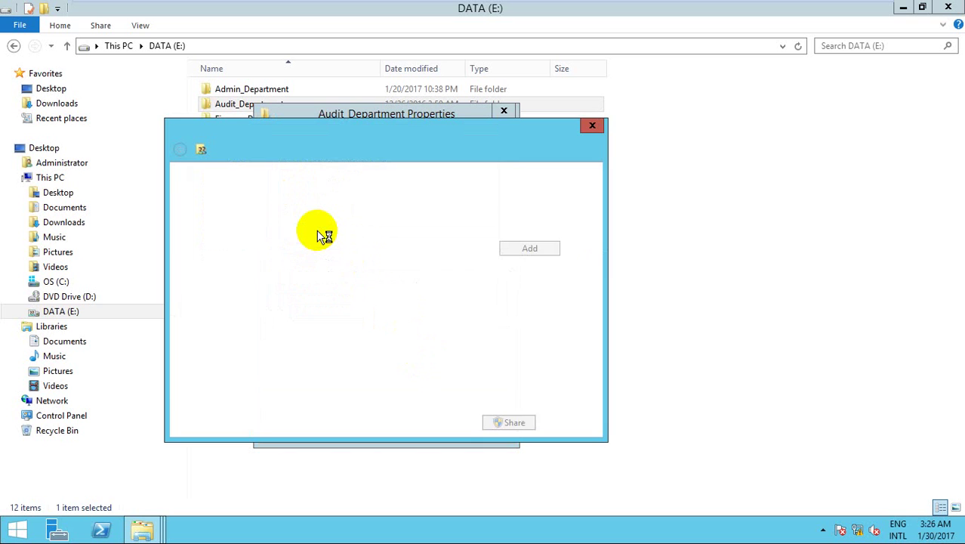
pyautogui.click(590, 126)
# Enable advanced sharing of Audit_Department under its own name and allow Everyone Full Control in the share permissions.
pyautogui.click(351, 306)
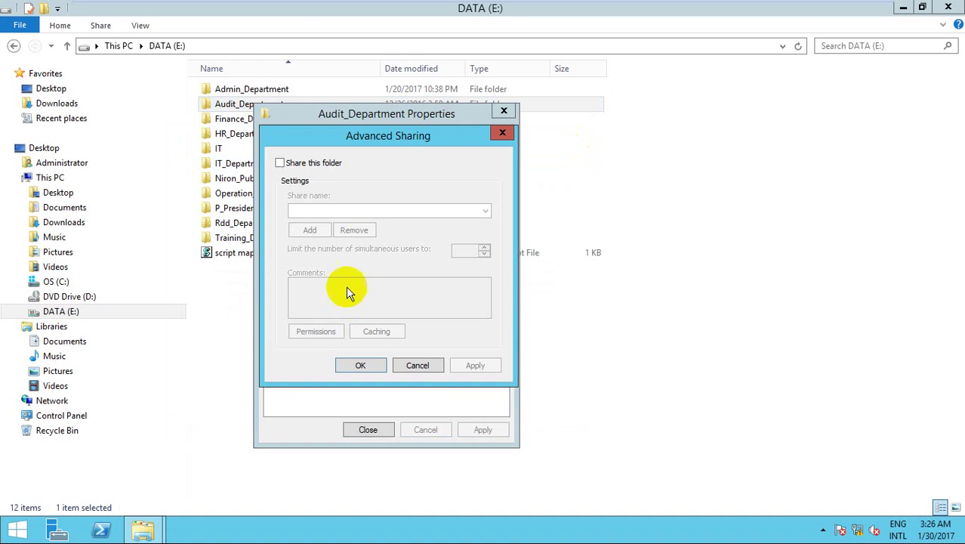
pyautogui.click(311, 162)
pyautogui.click(326, 332)
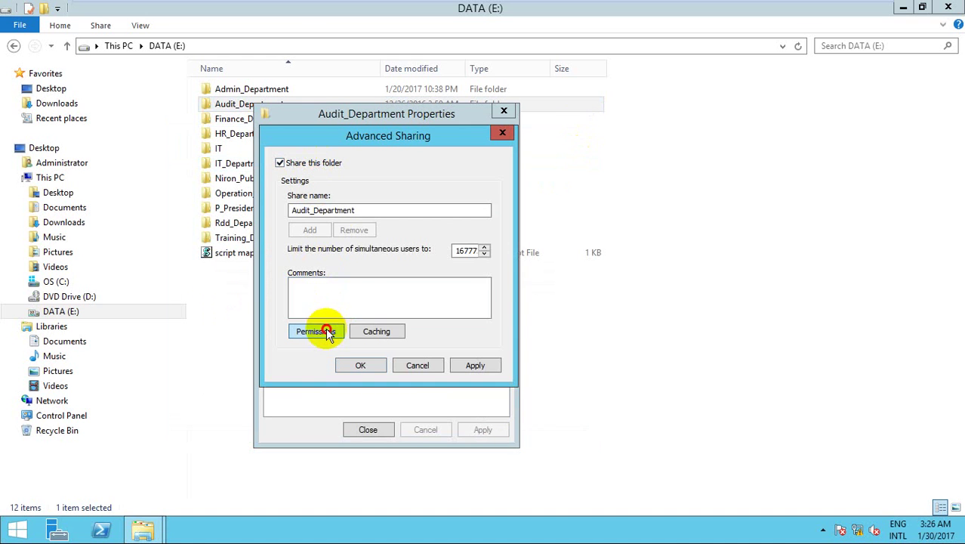
pyautogui.click(444, 318)
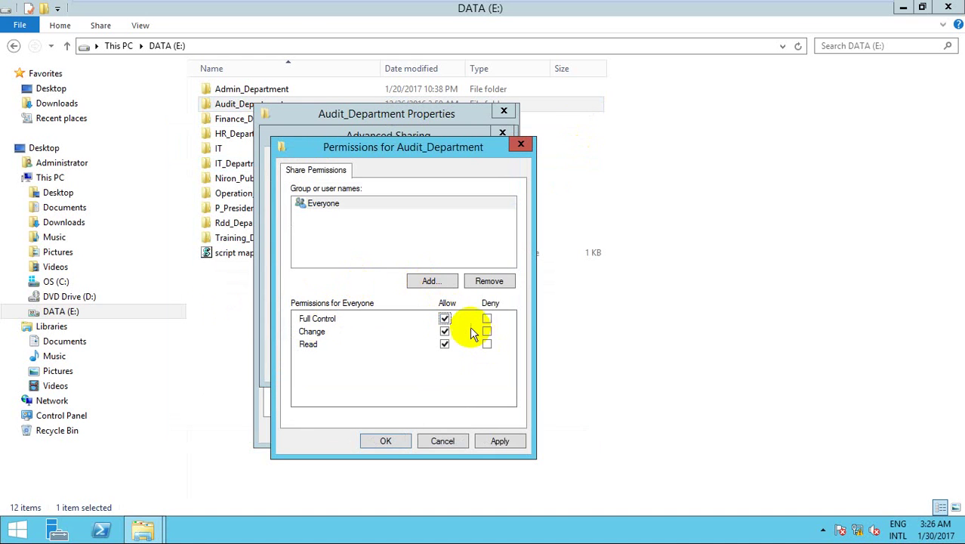
pyautogui.click(455, 257)
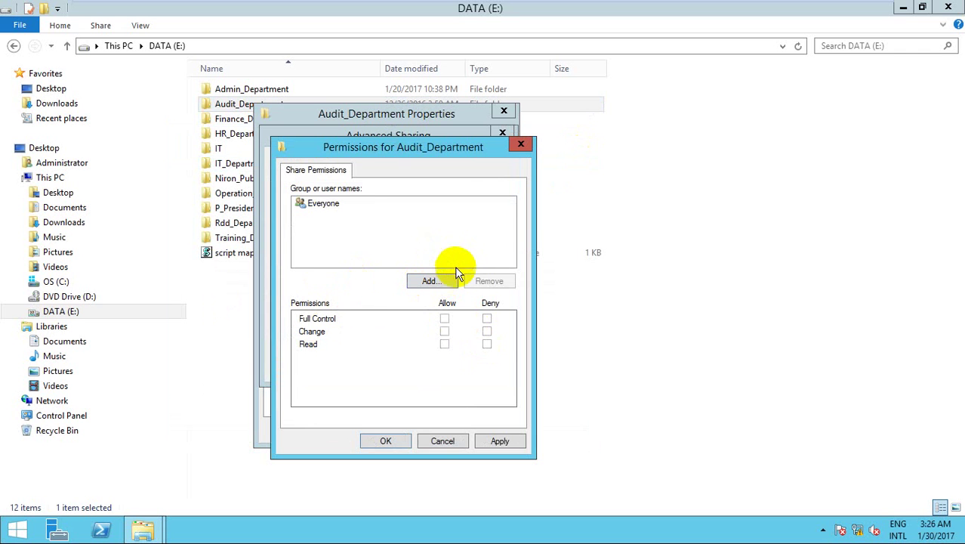
pyautogui.click(332, 204)
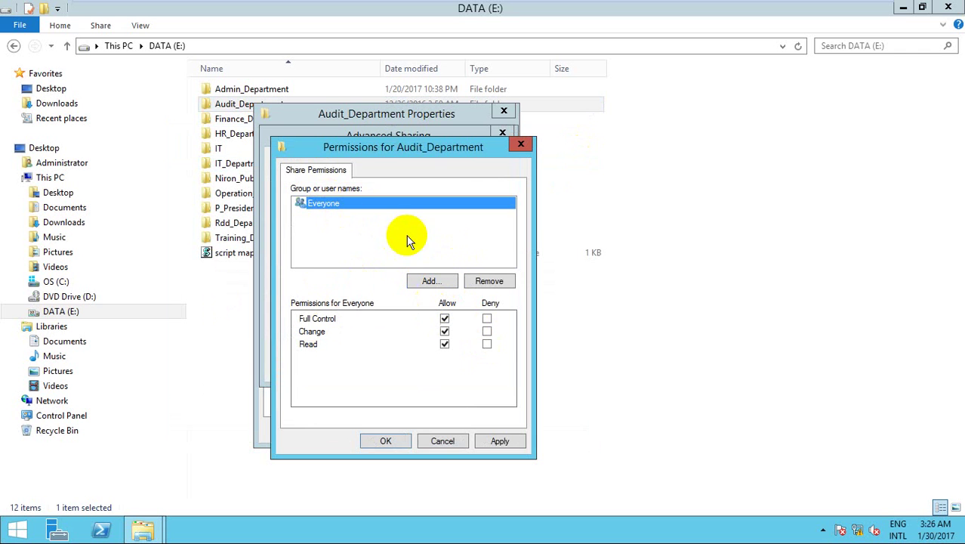
# Add the G_Admin group to the Audit_Department share permissions and allow it Full Control.
pyautogui.click(425, 280)
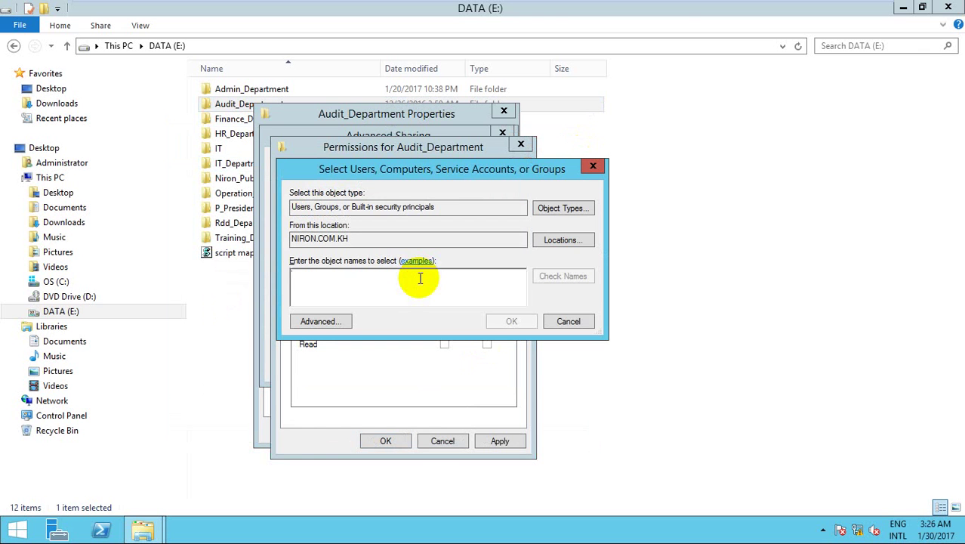
pyautogui.write('G_admin')
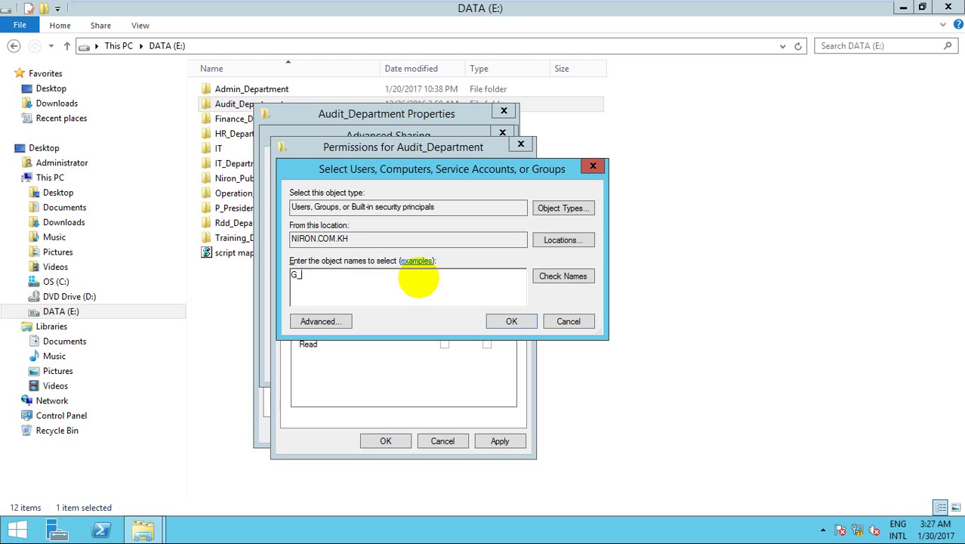
pyautogui.click(578, 278)
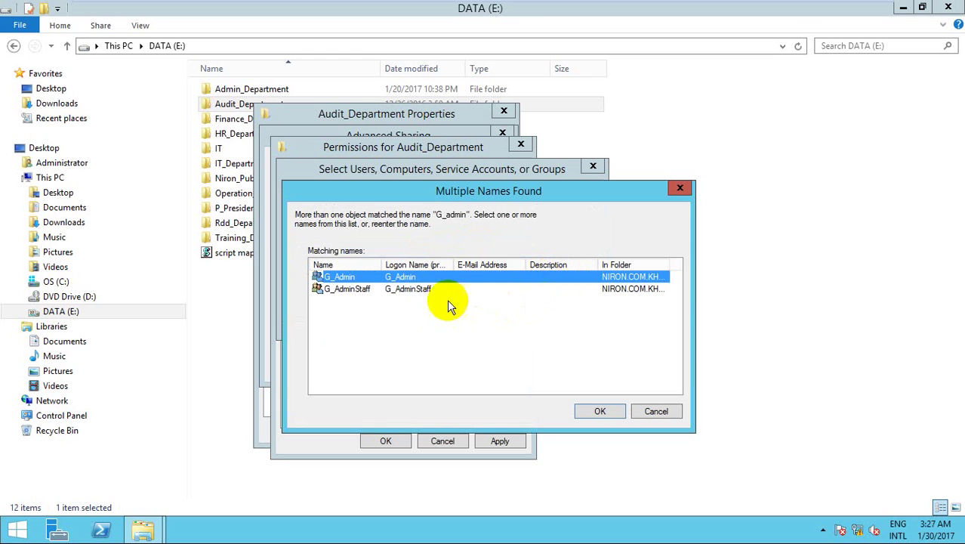
pyautogui.click(396, 289)
pyautogui.click(399, 277)
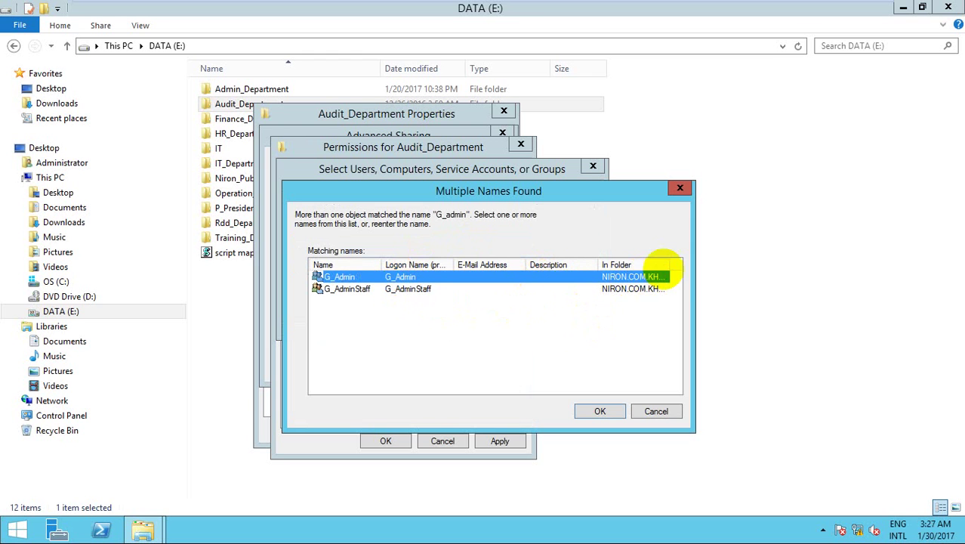
pyautogui.moveTo(669, 264); pyautogui.dragTo(706, 266)
pyautogui.moveTo(621, 389)
pyautogui.mouseDown()
pyautogui.moveTo(640, 392)
pyautogui.moveTo(519, 390)
pyautogui.mouseUp()
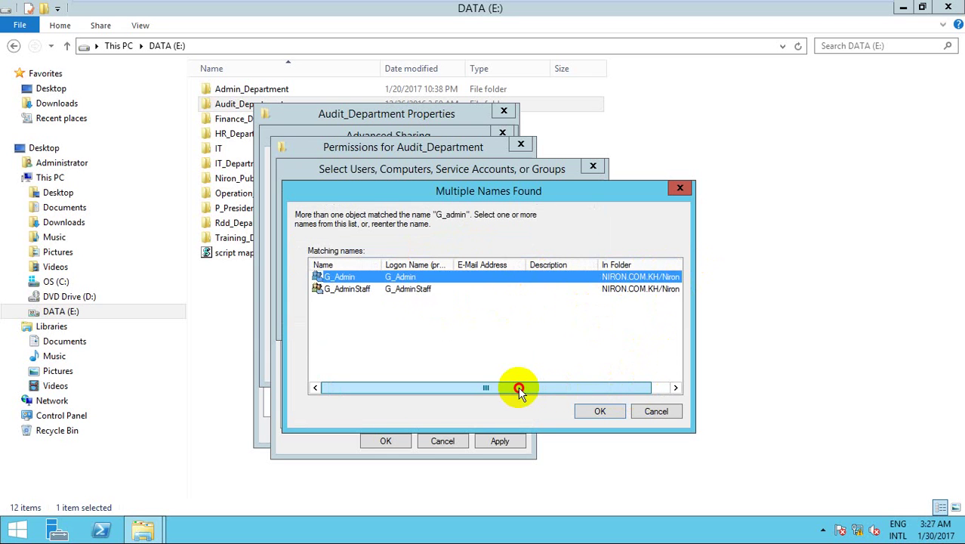
pyautogui.click(595, 411)
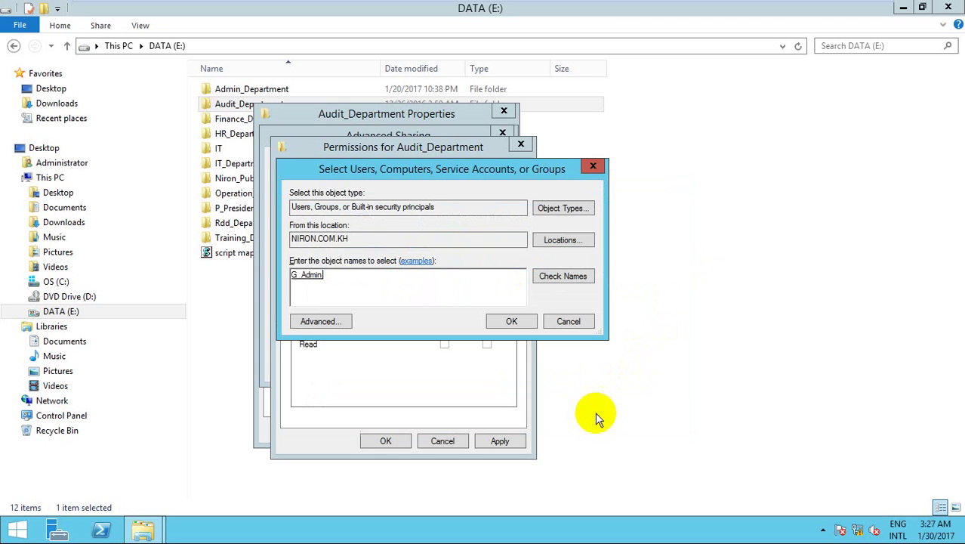
pyautogui.click(513, 321)
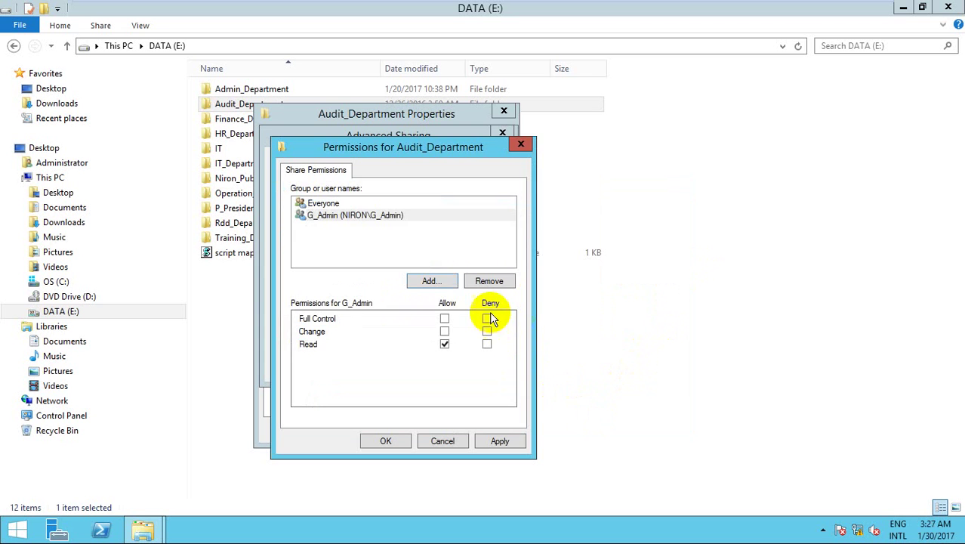
pyautogui.click(444, 319)
# Add the Administrator account to the Audit_Department share permissions, allow it Full Control and apply.
pyautogui.click(431, 283)
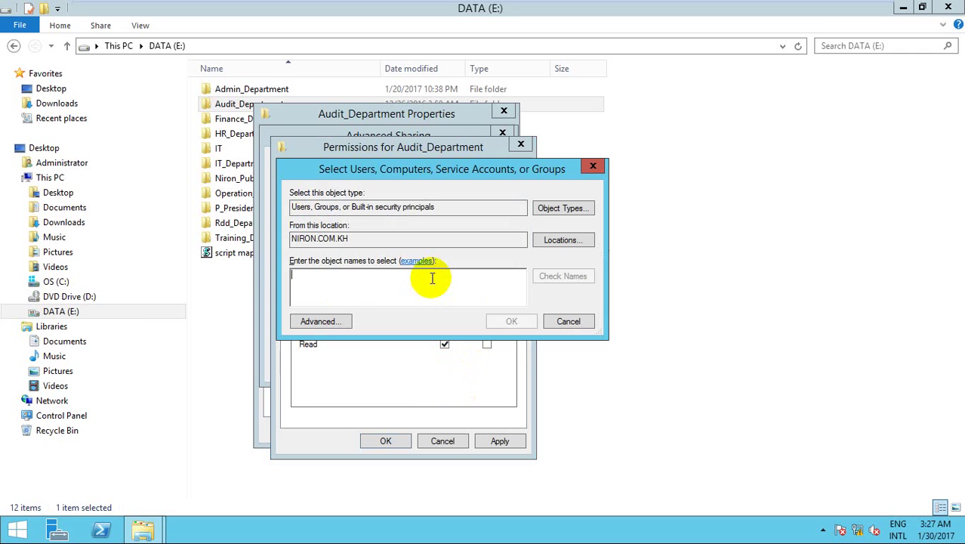
pyautogui.write('administrator')
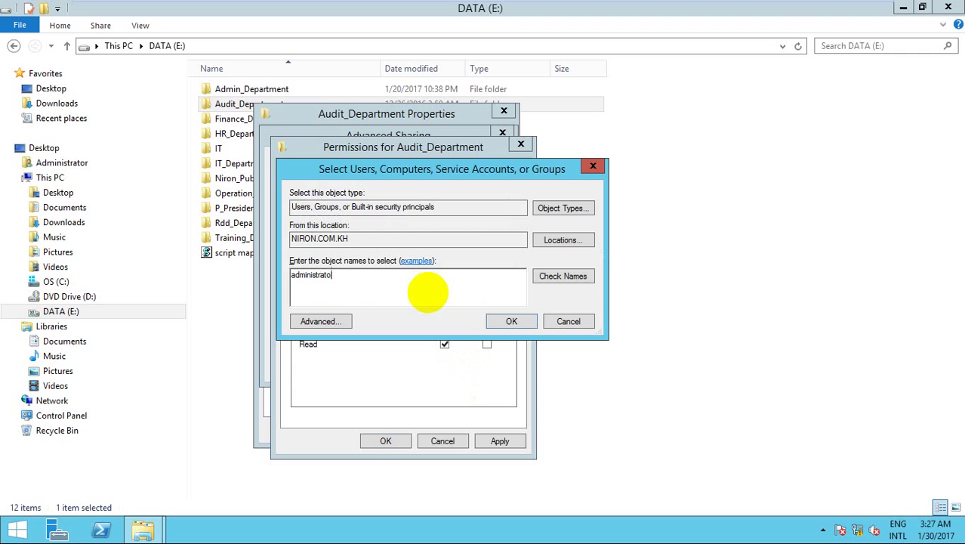
pyautogui.click(565, 278)
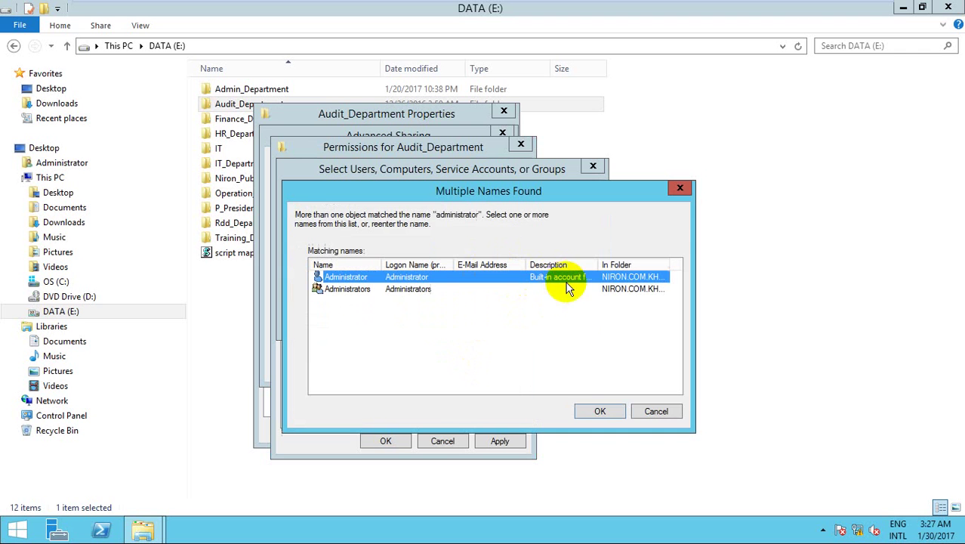
pyautogui.click(603, 412)
pyautogui.click(510, 320)
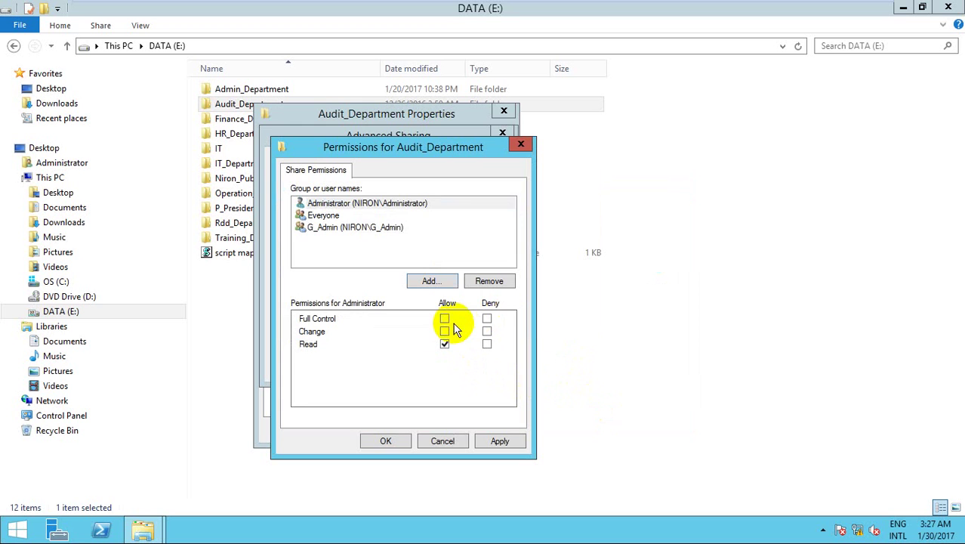
pyautogui.click(444, 319)
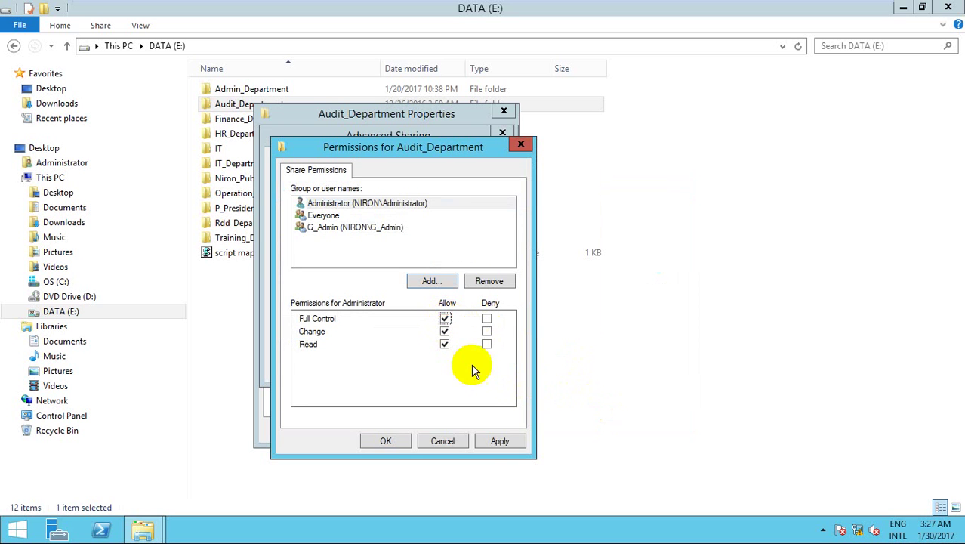
pyautogui.click(521, 448)
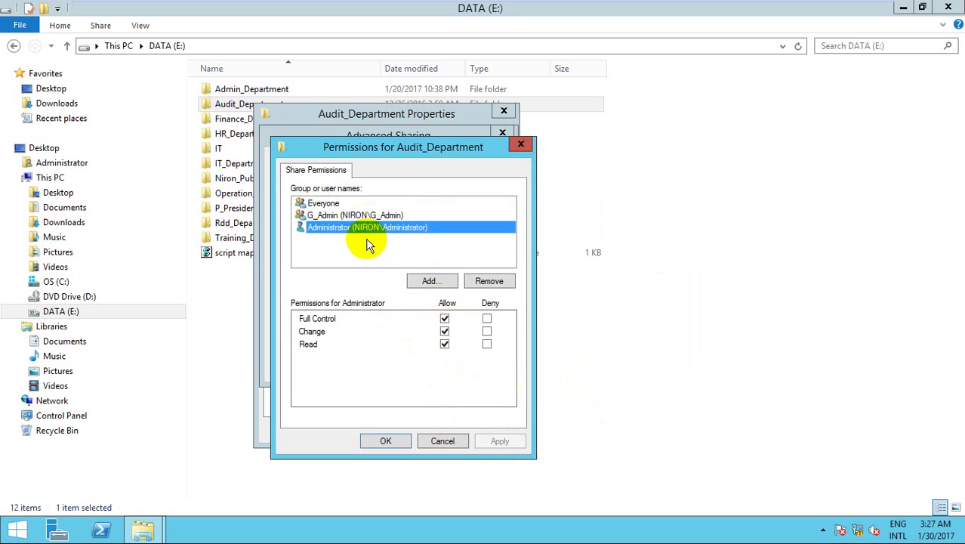
# Add the G_IT group to the Audit_Department share permissions with Full Control, apply, and accept the advanced sharing settings.
pyautogui.click(428, 280)
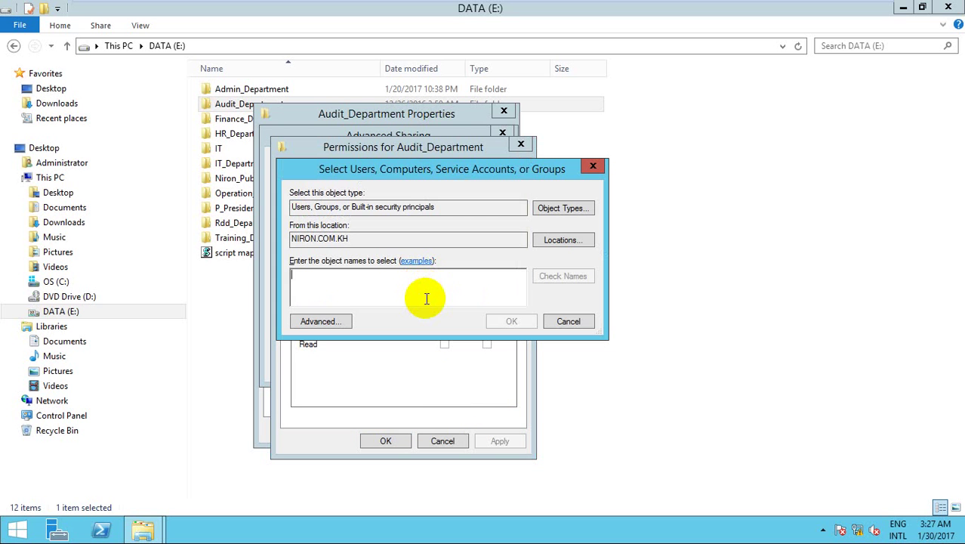
pyautogui.write('it')
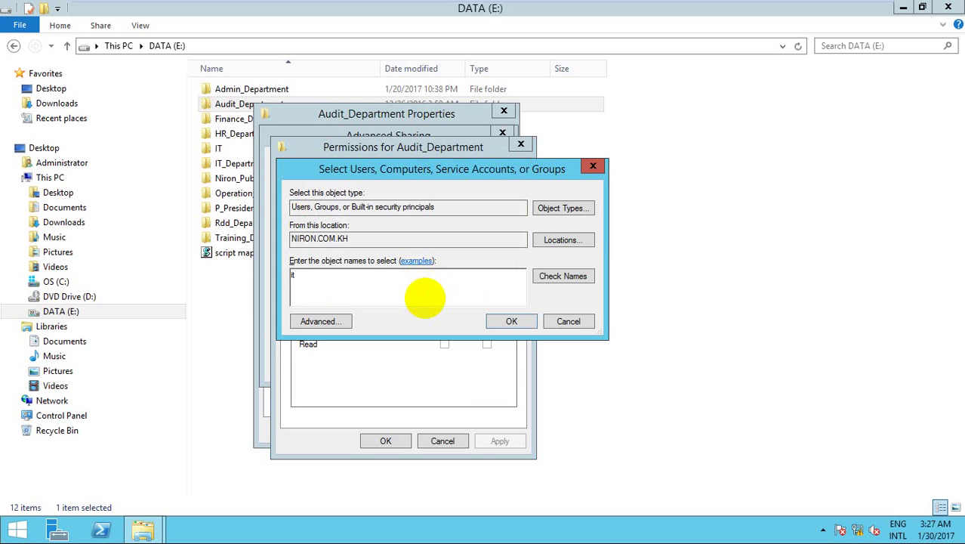
pyautogui.click(555, 277)
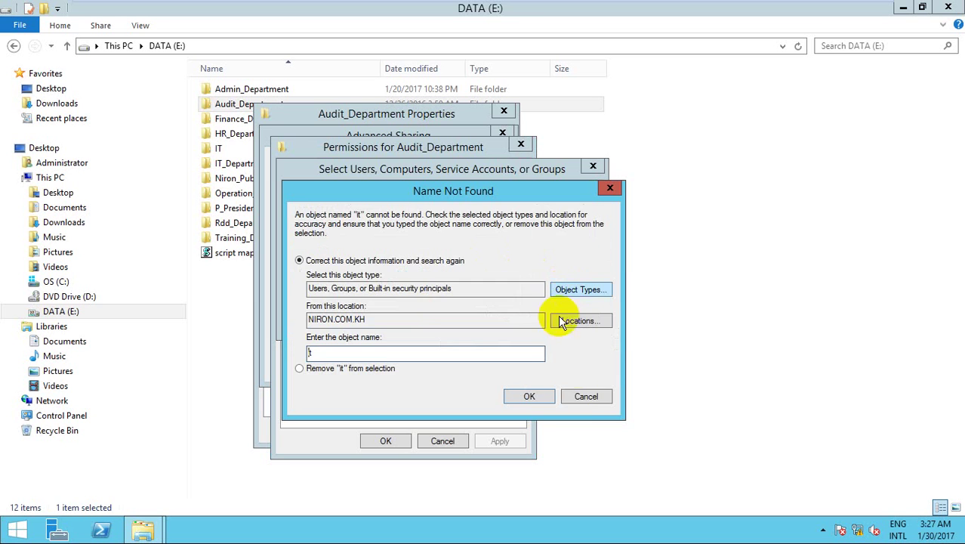
pyautogui.click(586, 395)
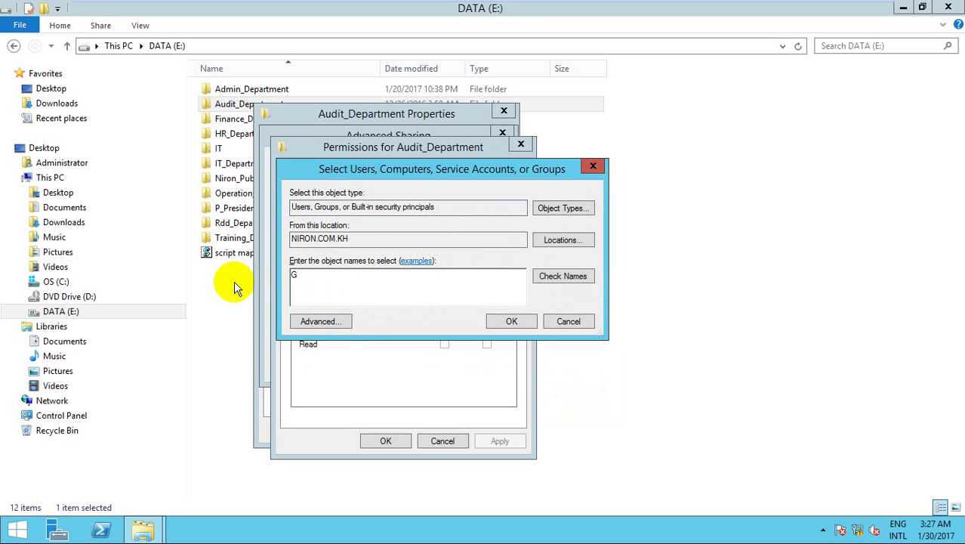
pyautogui.write('G_IT')
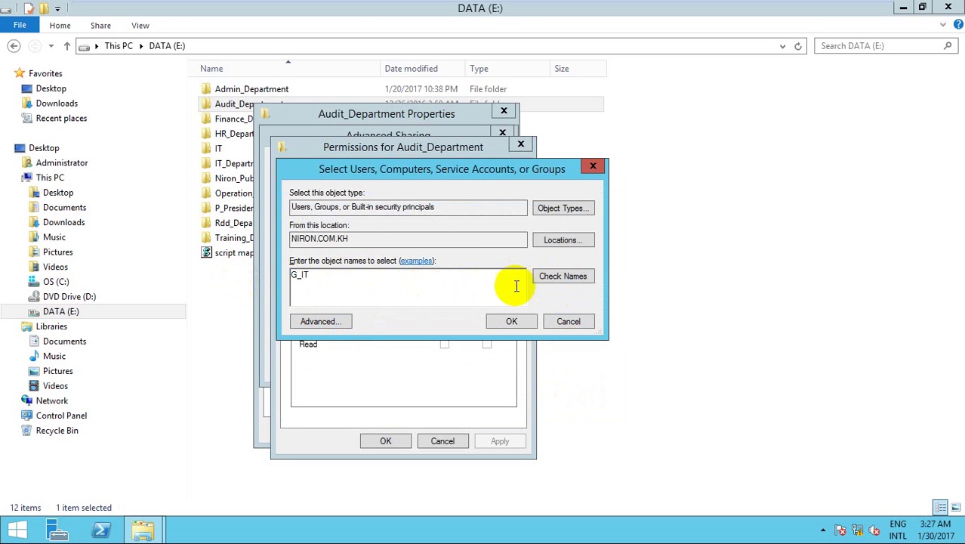
pyautogui.click(553, 278)
pyautogui.click(600, 411)
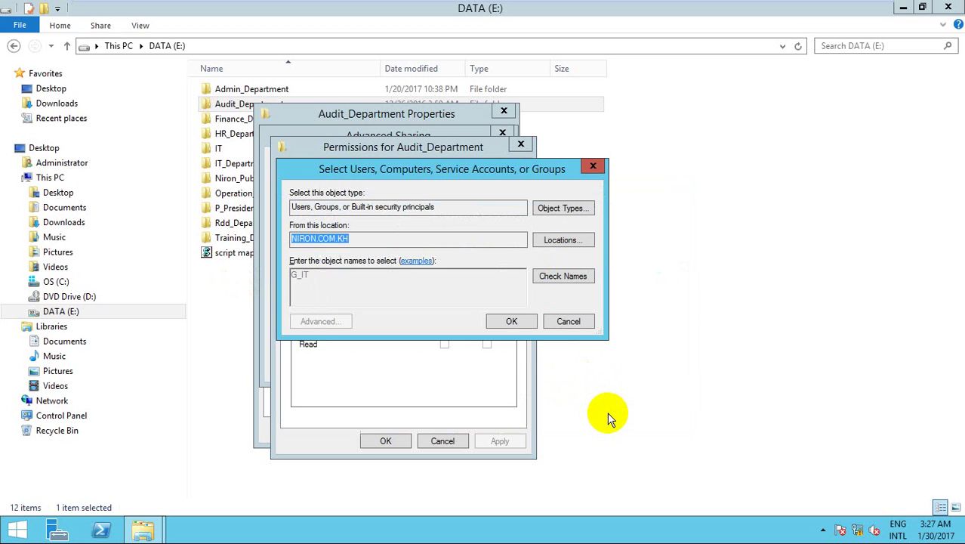
pyautogui.click(515, 326)
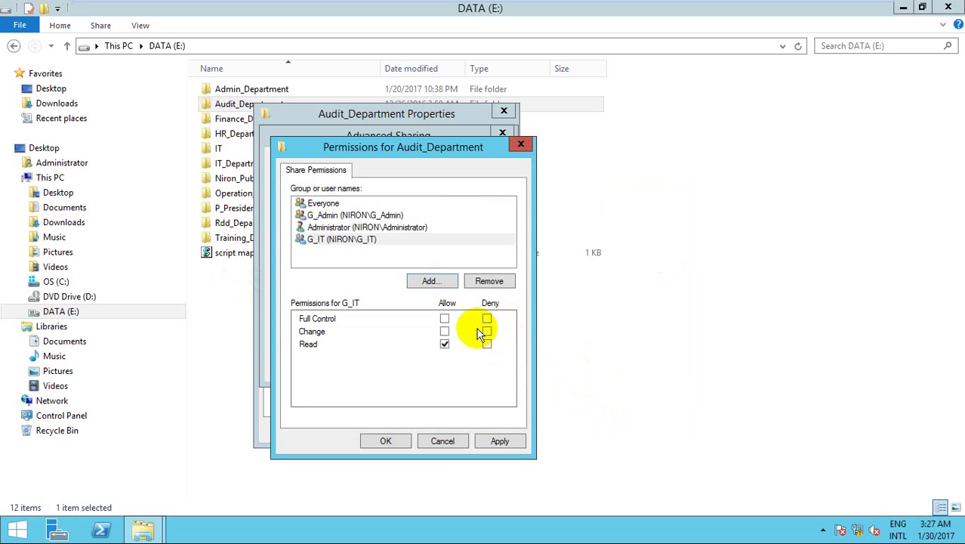
pyautogui.click(444, 319)
pyautogui.click(489, 441)
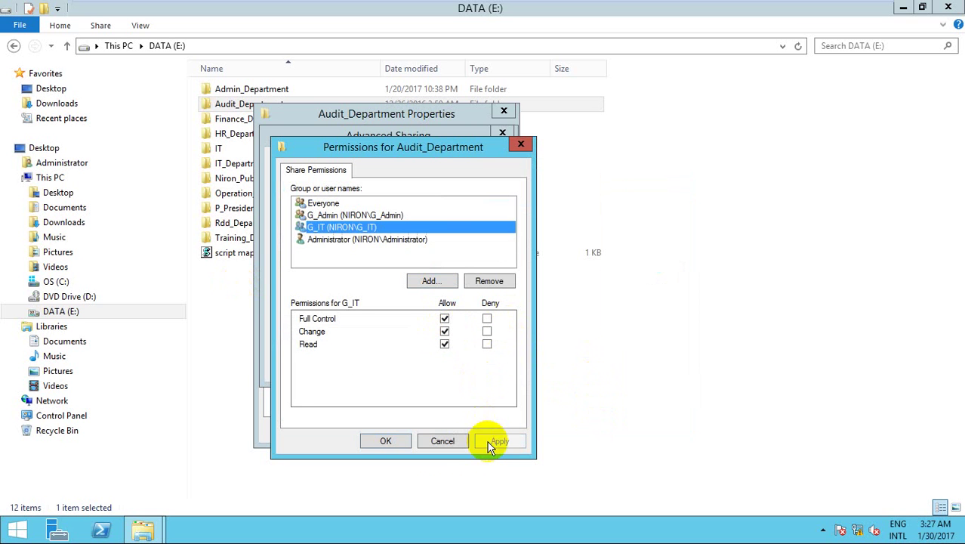
pyautogui.click(386, 441)
pyautogui.click(366, 363)
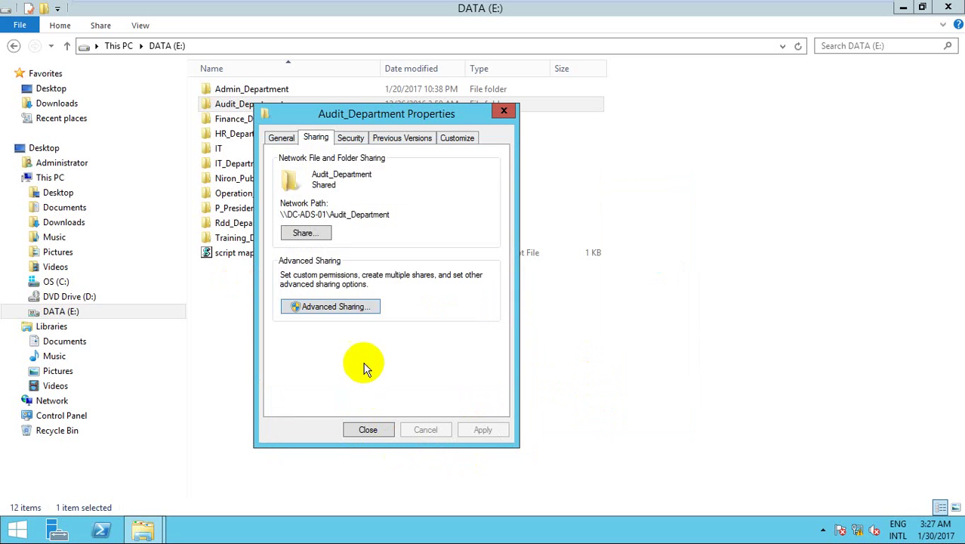
# Enable permission inheritance on Audit_Department in the advanced security settings, then apply and accept the change.
pyautogui.click(347, 138)
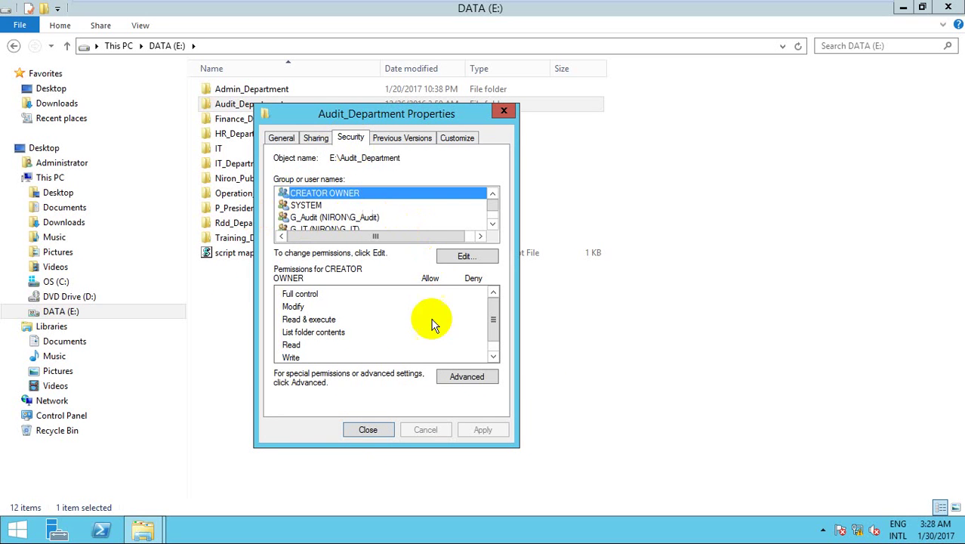
pyautogui.click(458, 374)
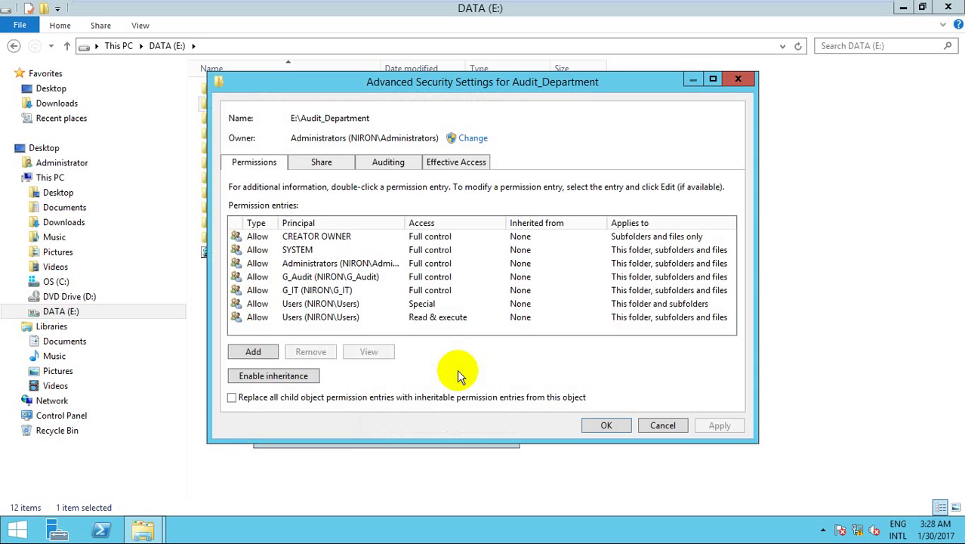
pyautogui.click(304, 378)
pyautogui.click(706, 426)
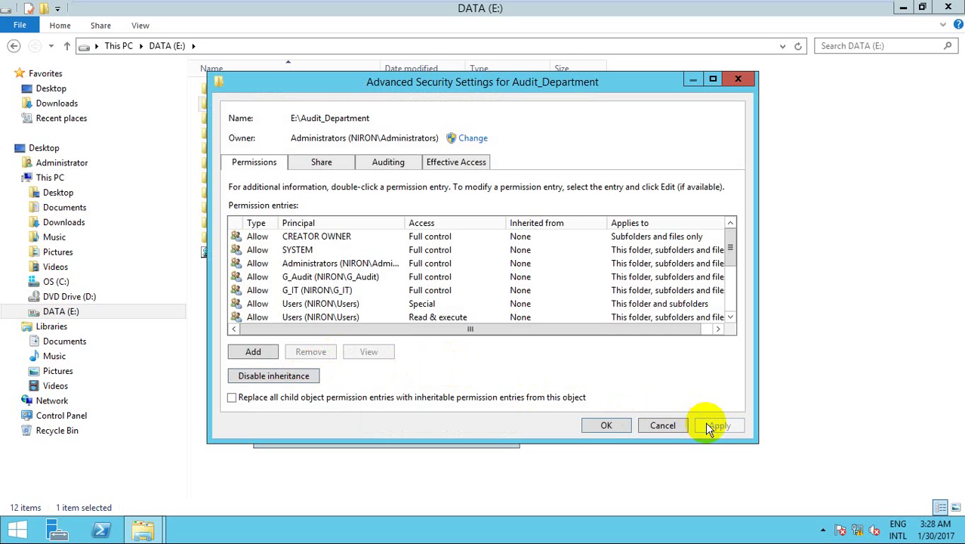
pyautogui.click(608, 424)
# Disable inheritance on Audit_Department, converting the inherited entries to explicit permissions, and accept the advanced security settings.
pyautogui.click(439, 376)
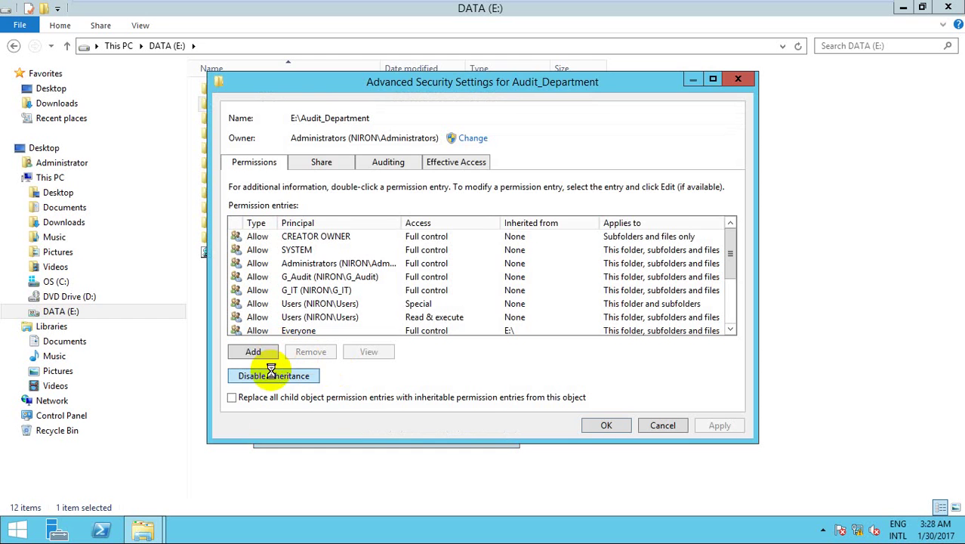
pyautogui.click(271, 372)
pyautogui.click(422, 178)
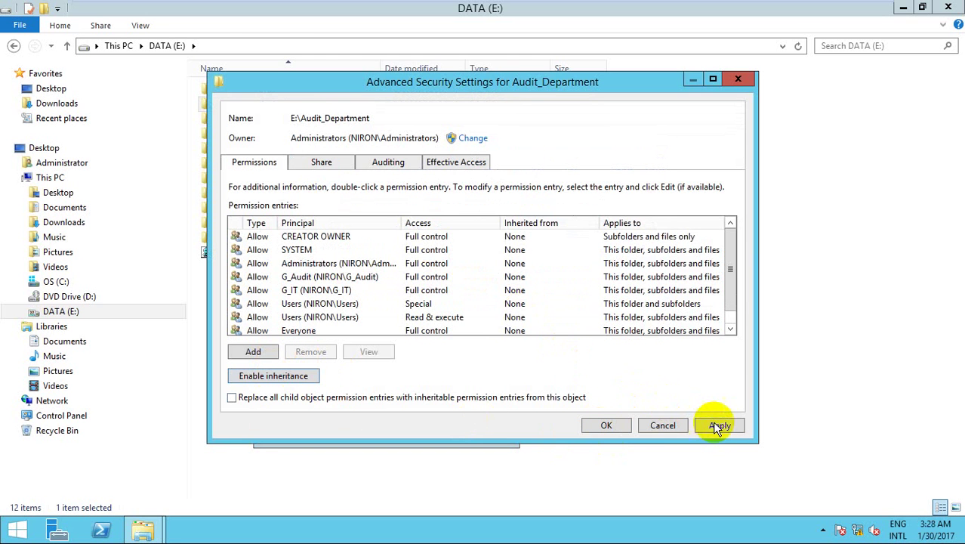
pyautogui.click(606, 425)
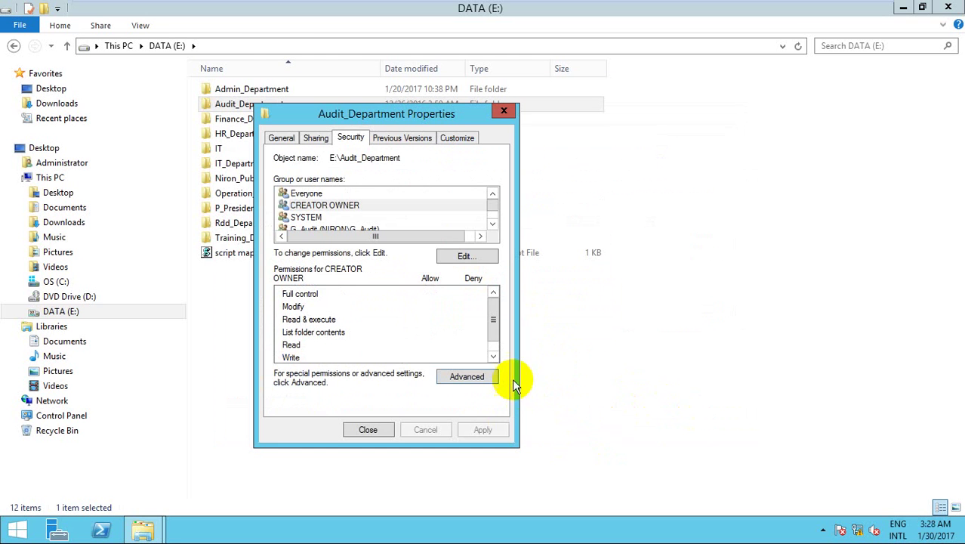
# Remove Everyone, CREATOR OWNER and SYSTEM from the Audit_Department security permissions.
pyautogui.click(466, 256)
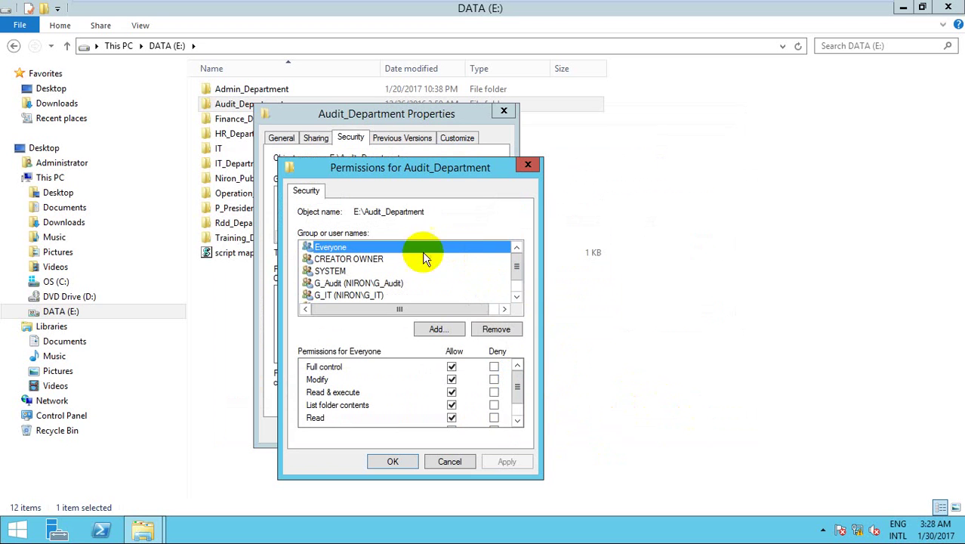
pyautogui.click(491, 330)
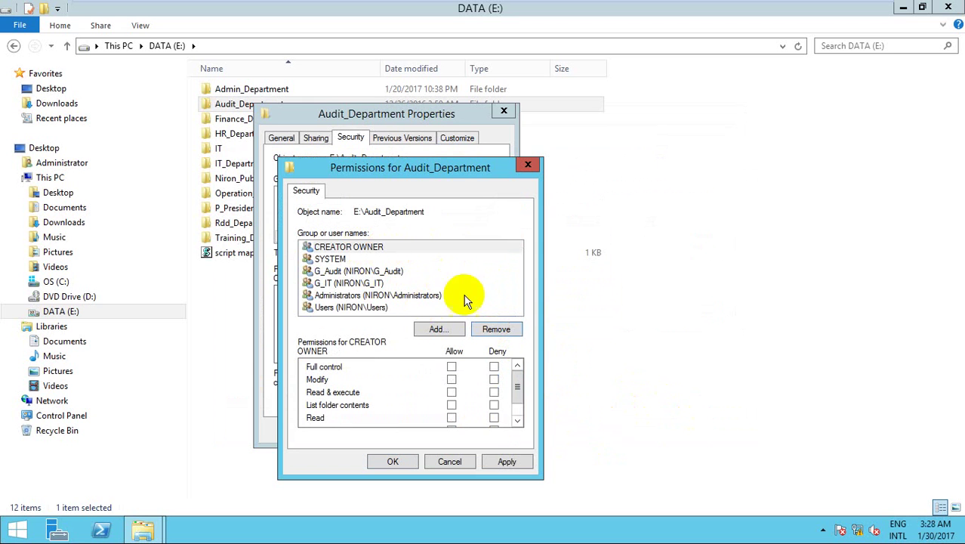
pyautogui.click(481, 329)
pyautogui.click(481, 330)
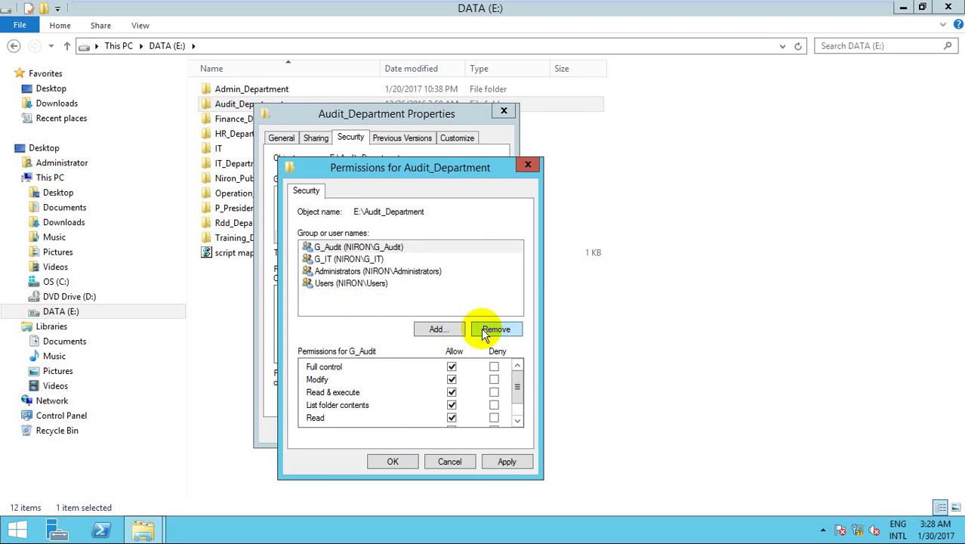
# Clear every allowed permission of G_Audit, from Full control through Write, on Audit_Department and apply.
pyautogui.click(398, 258)
pyautogui.click(397, 248)
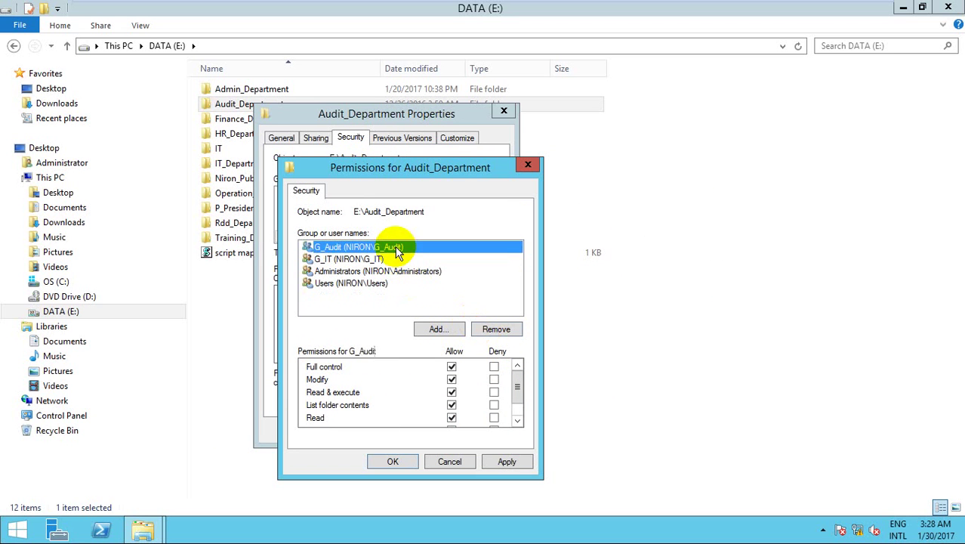
pyautogui.click(451, 367)
pyautogui.click(451, 379)
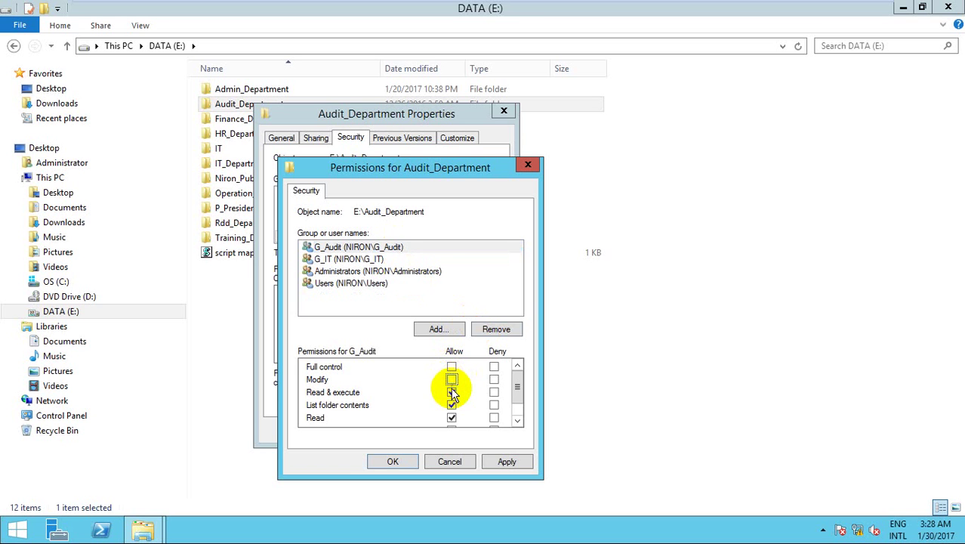
pyautogui.click(451, 392)
pyautogui.click(452, 405)
pyautogui.click(451, 417)
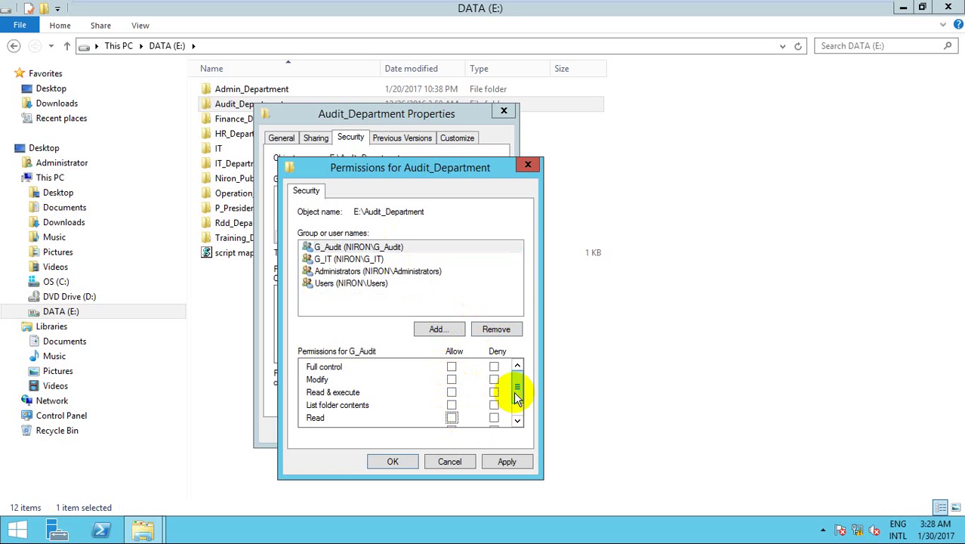
pyautogui.scroll(-1, 506, 404)
pyautogui.click(451, 407)
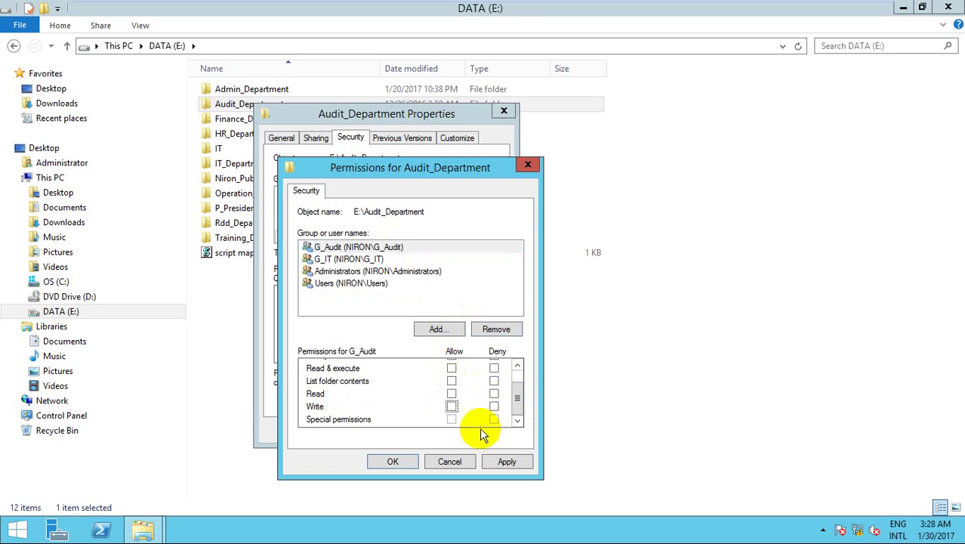
pyautogui.click(506, 462)
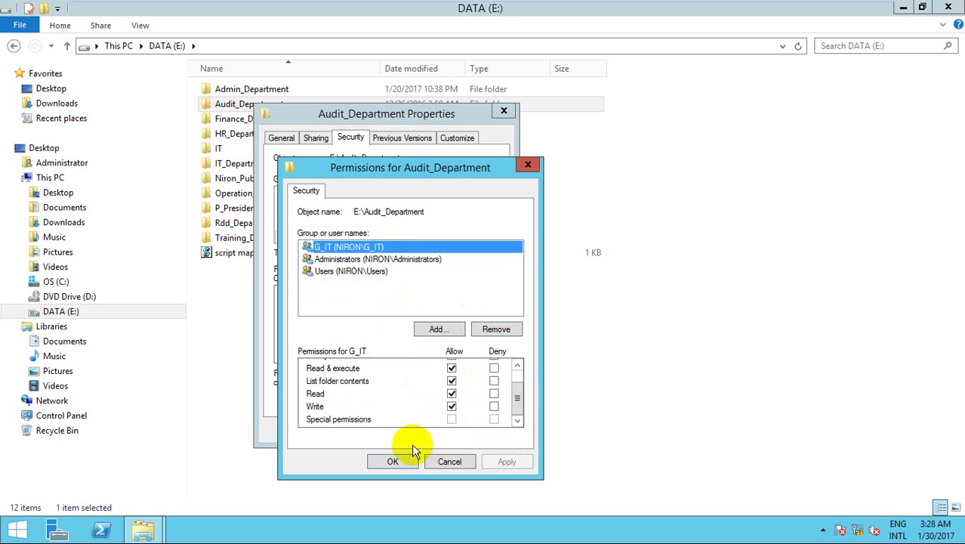
# Remove the Users group from the Audit_Department security permissions.
pyautogui.click(398, 258)
pyautogui.click(370, 272)
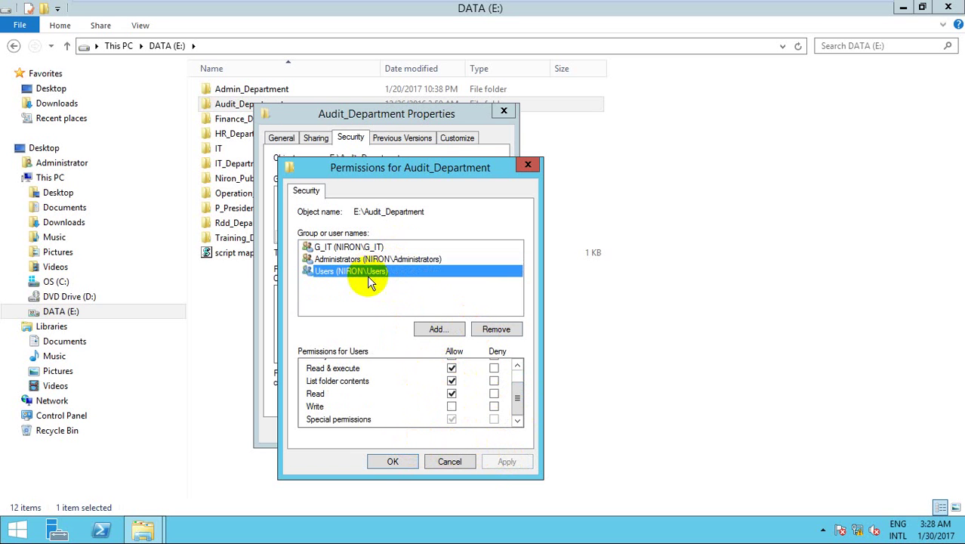
pyautogui.click(500, 330)
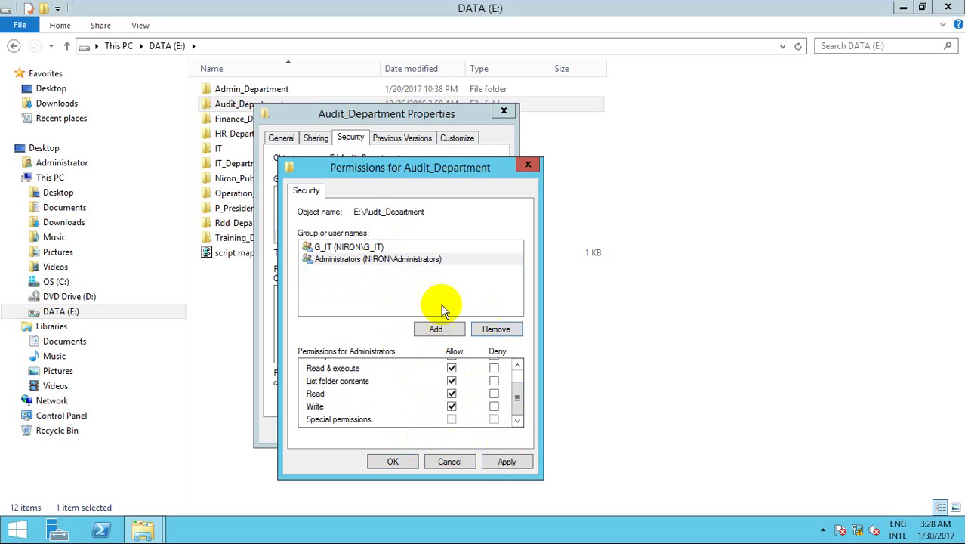
# Review the security permissions of the remaining G_IT and Administrators entries on Audit_Department.
pyautogui.click(391, 261)
pyautogui.click(375, 248)
pyautogui.click(377, 259)
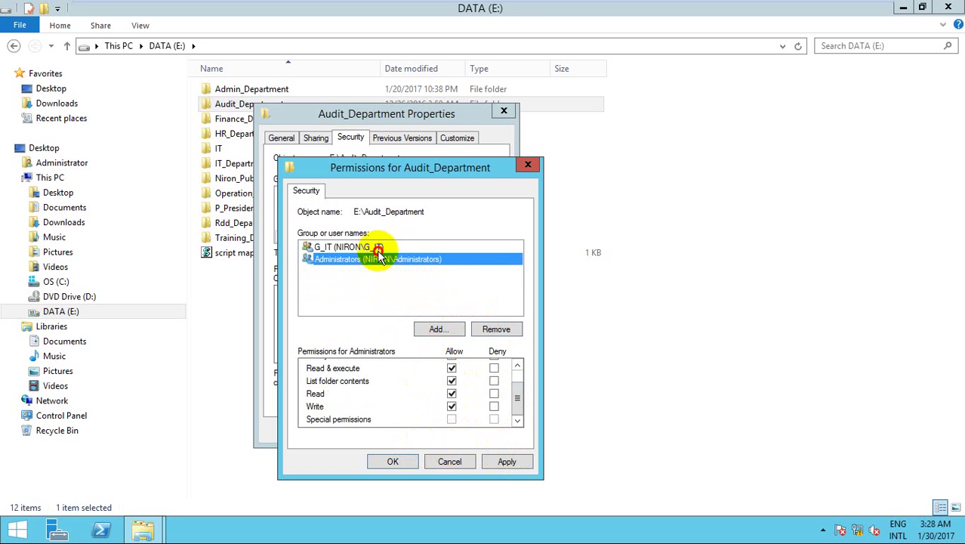
pyautogui.click(377, 248)
pyautogui.click(380, 260)
pyautogui.click(381, 278)
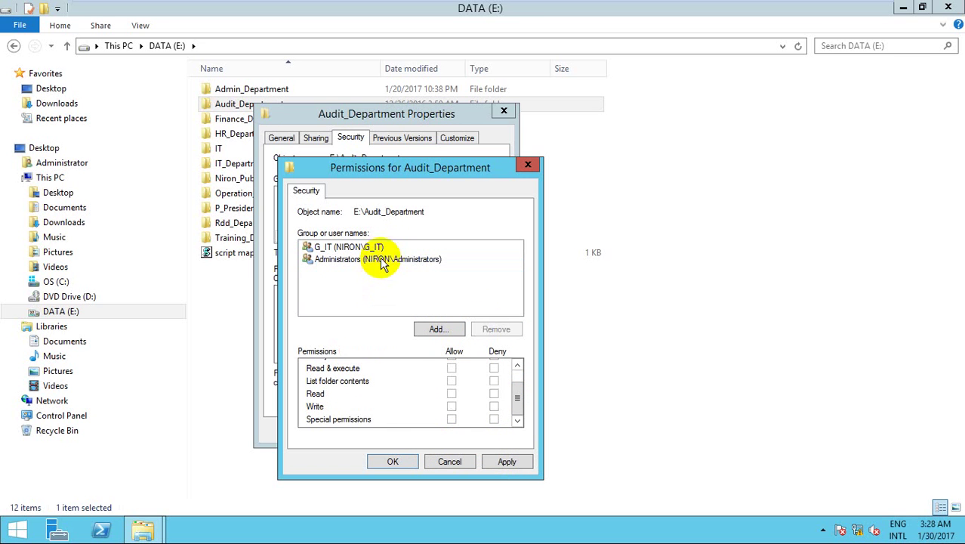
pyautogui.click(372, 248)
pyautogui.click(379, 272)
# Find and add the G_Audit group to the Audit_Department security permissions with its default rights, apply and accept.
pyautogui.click(436, 330)
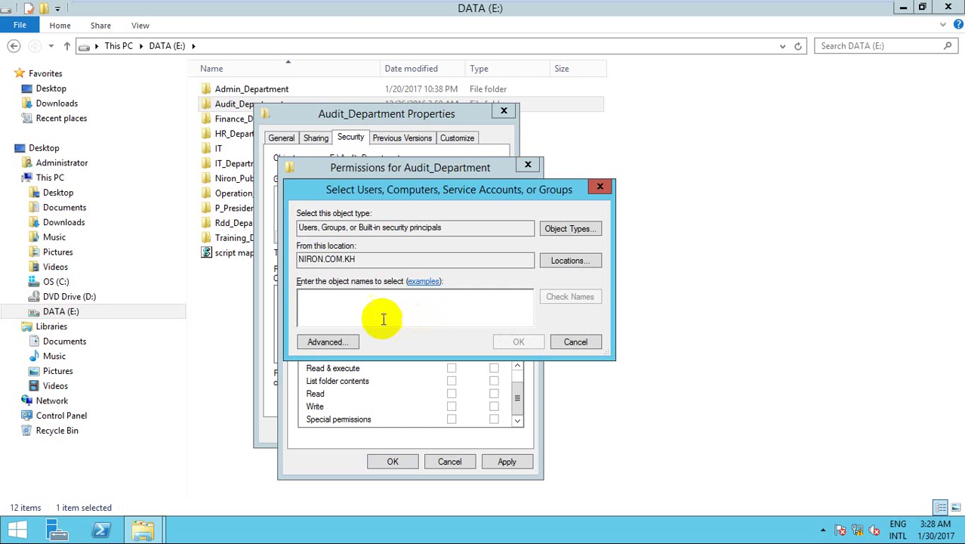
pyautogui.click(325, 342)
pyautogui.click(622, 244)
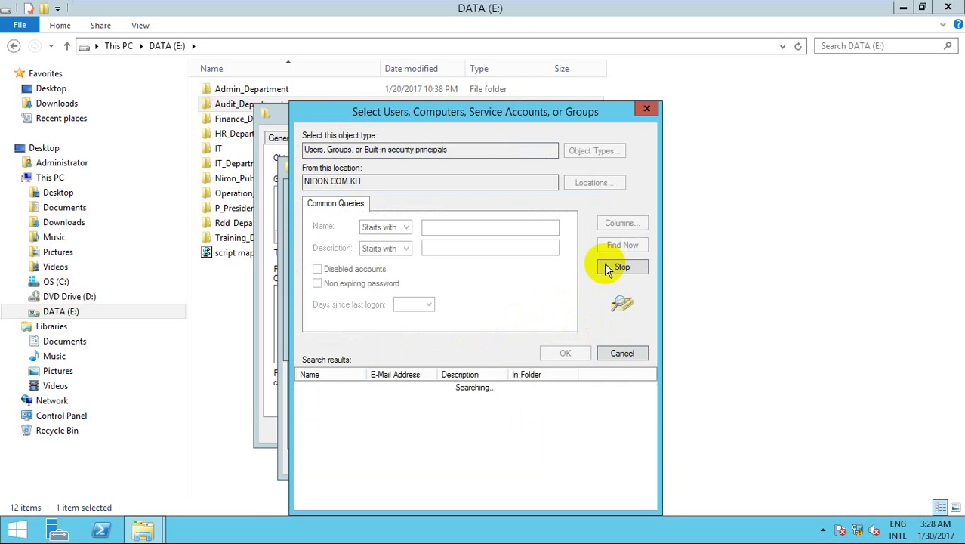
pyautogui.press('g')
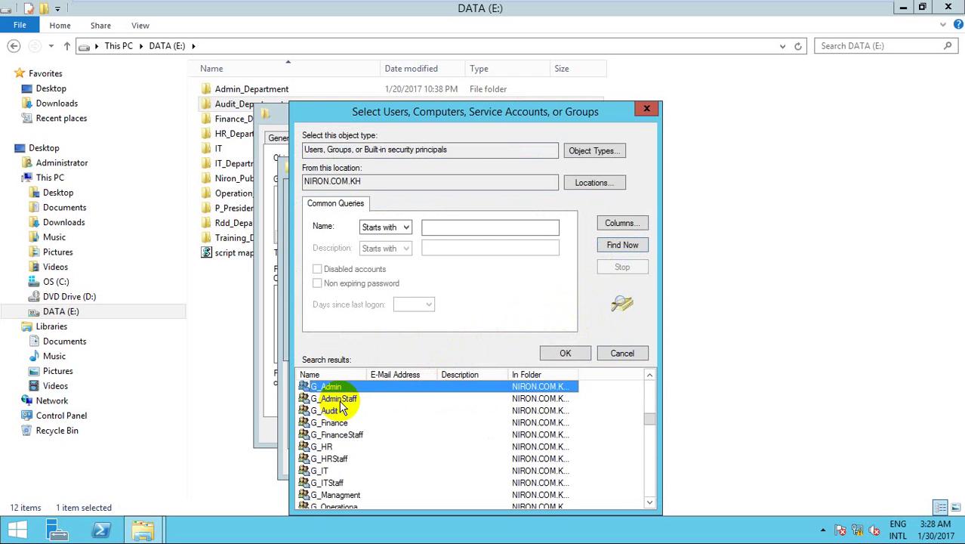
pyautogui.click(339, 412)
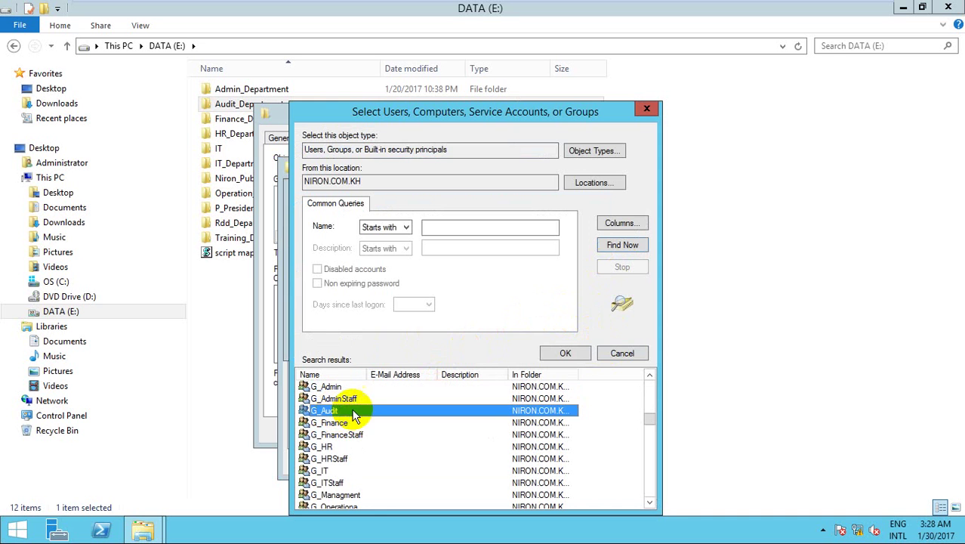
pyautogui.click(565, 353)
pyautogui.click(518, 341)
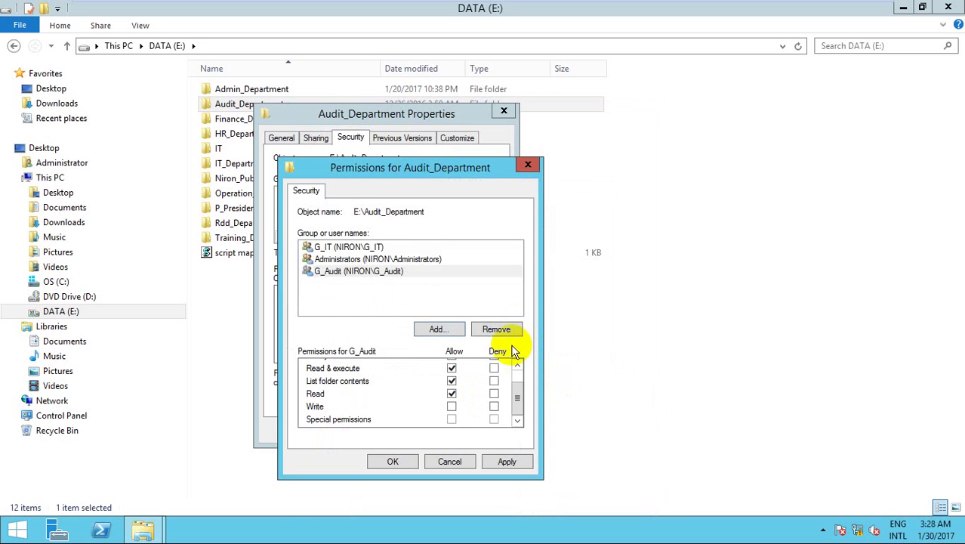
pyautogui.click(500, 459)
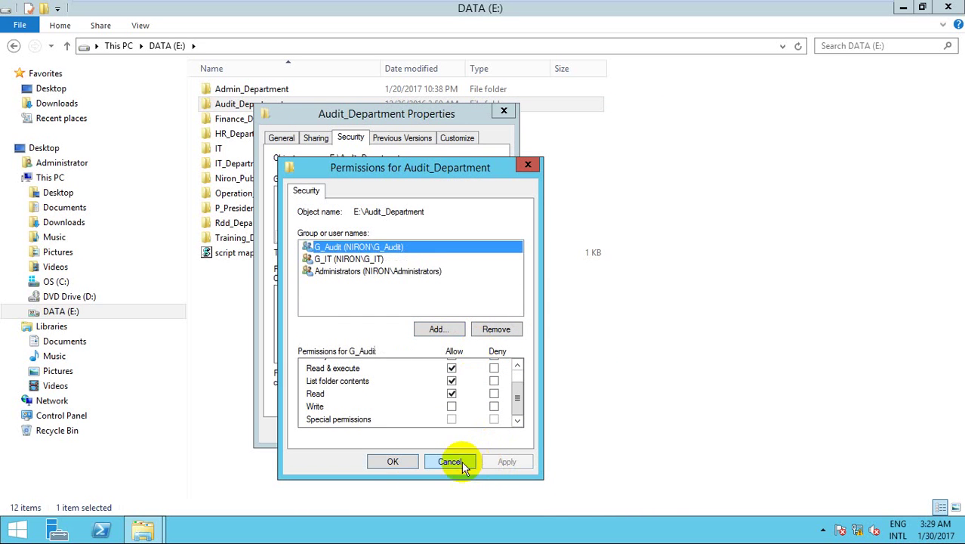
pyautogui.click(393, 461)
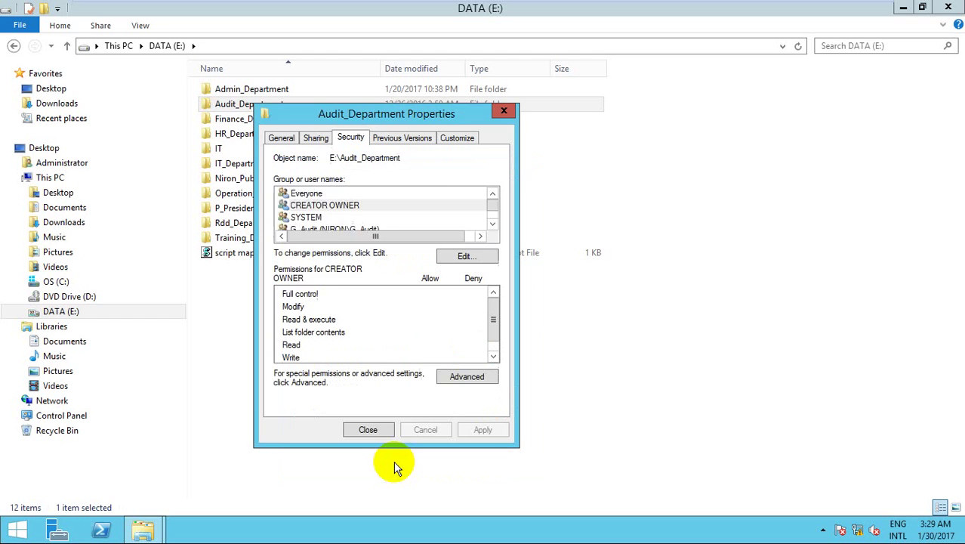
# Allow the advanced Delete permission for G_Audit on Audit_Department, apply the change and close the folder's properties.
pyautogui.click(449, 380)
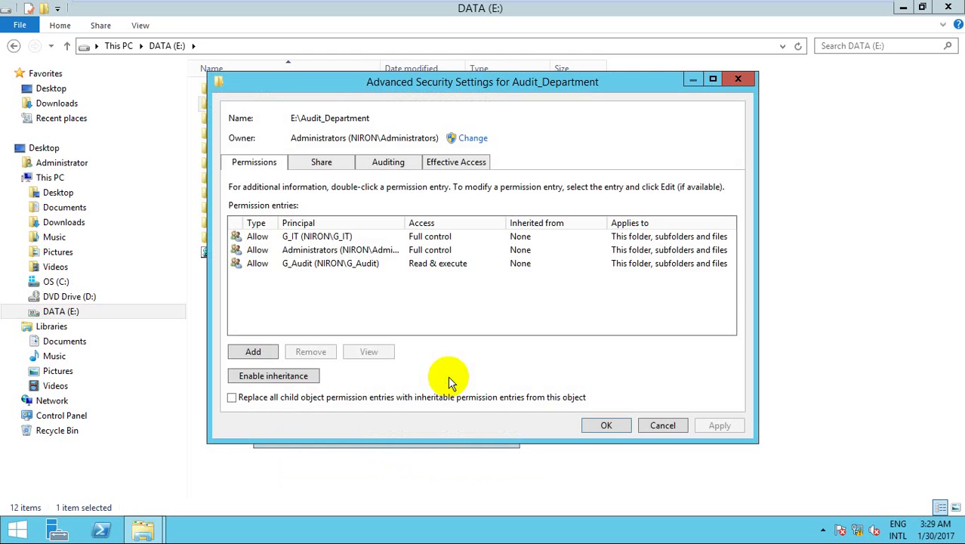
pyautogui.click(342, 265)
pyautogui.click(364, 352)
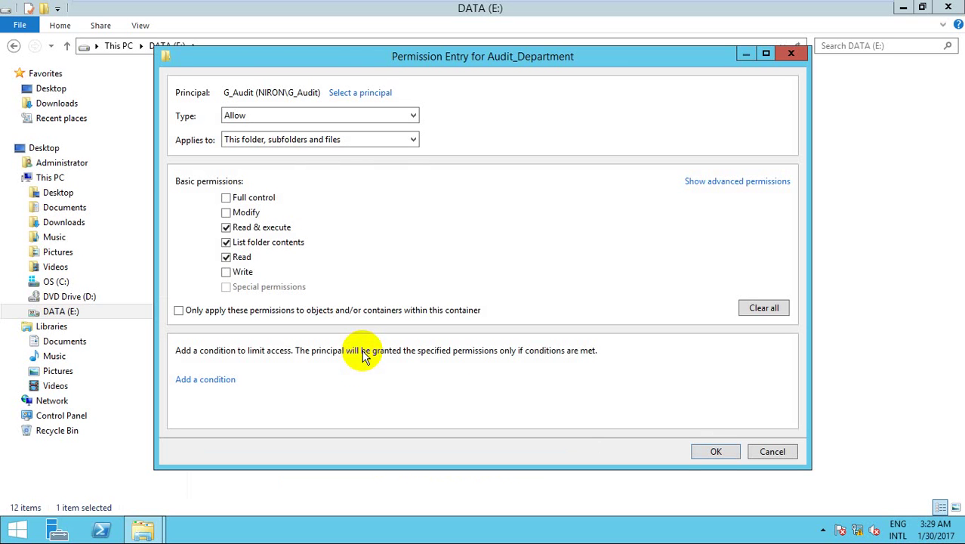
pyautogui.click(727, 182)
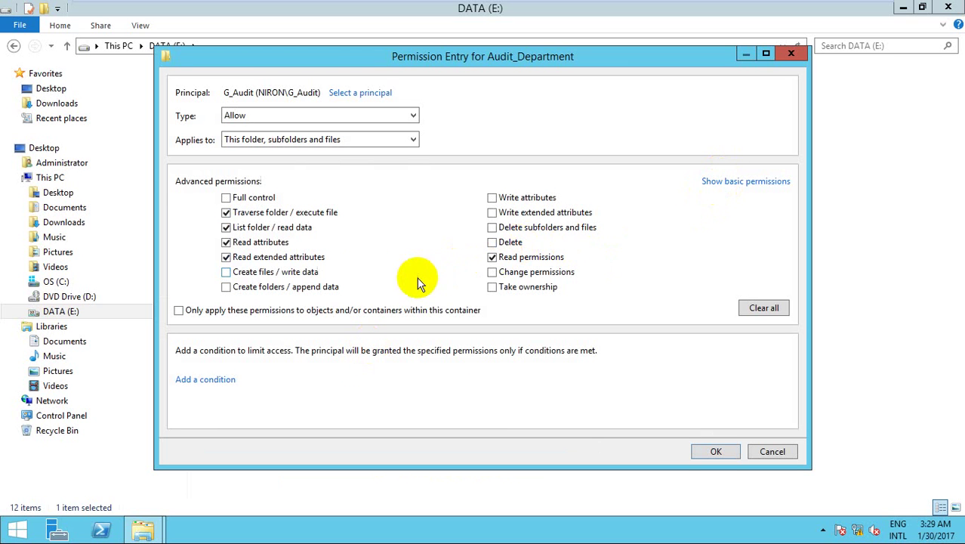
pyautogui.click(493, 243)
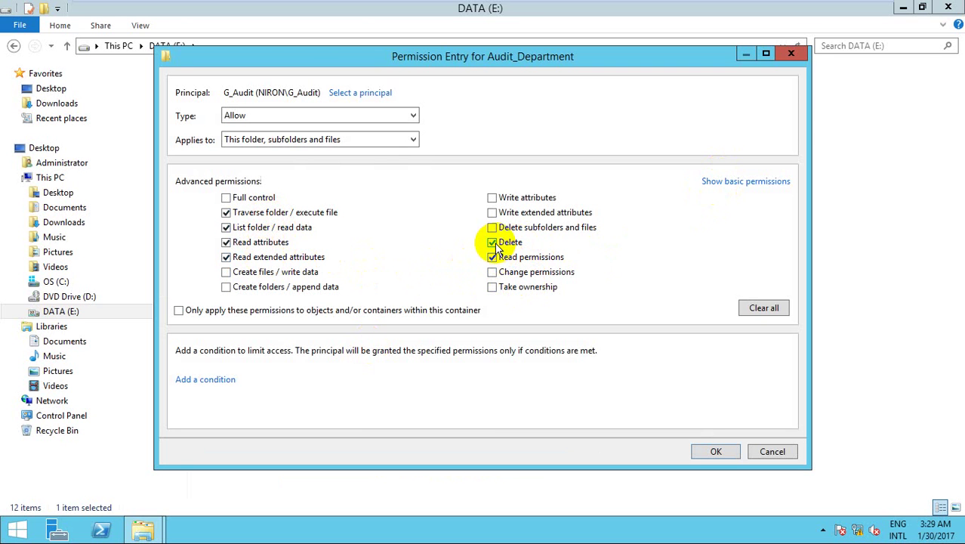
pyautogui.click(716, 451)
pyautogui.click(719, 426)
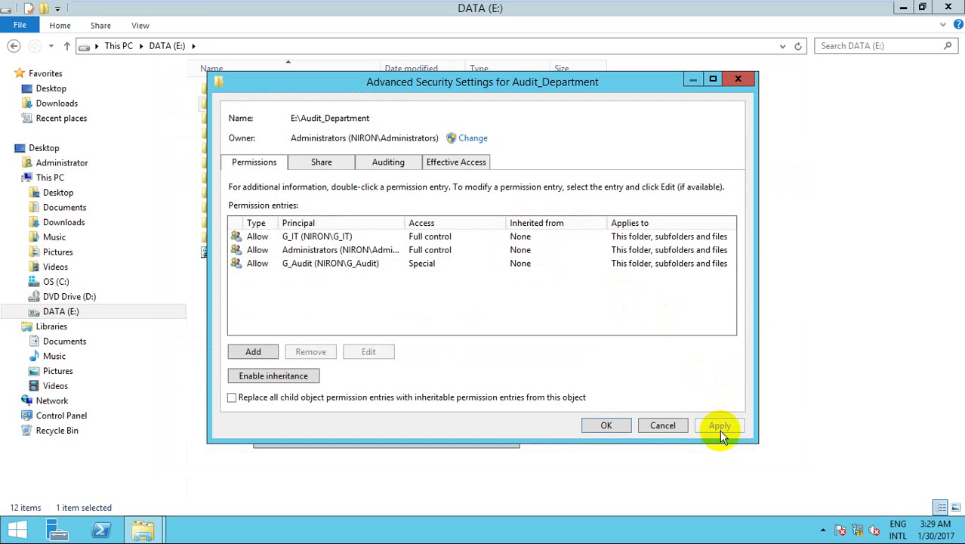
pyautogui.click(609, 427)
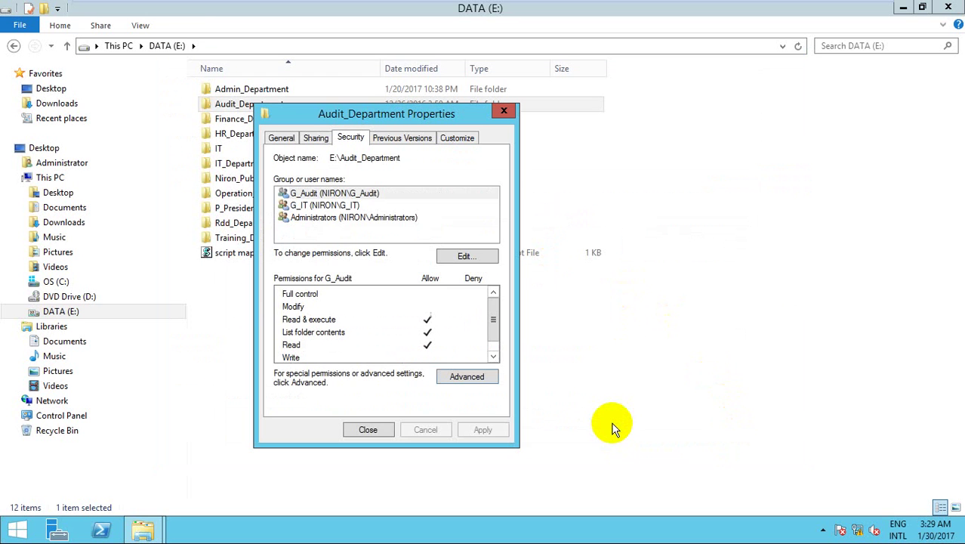
pyautogui.click(370, 430)
# Turn on advanced sharing for the Finance_Department folder under its own name and open its share permissions.
pyautogui.click(257, 120)
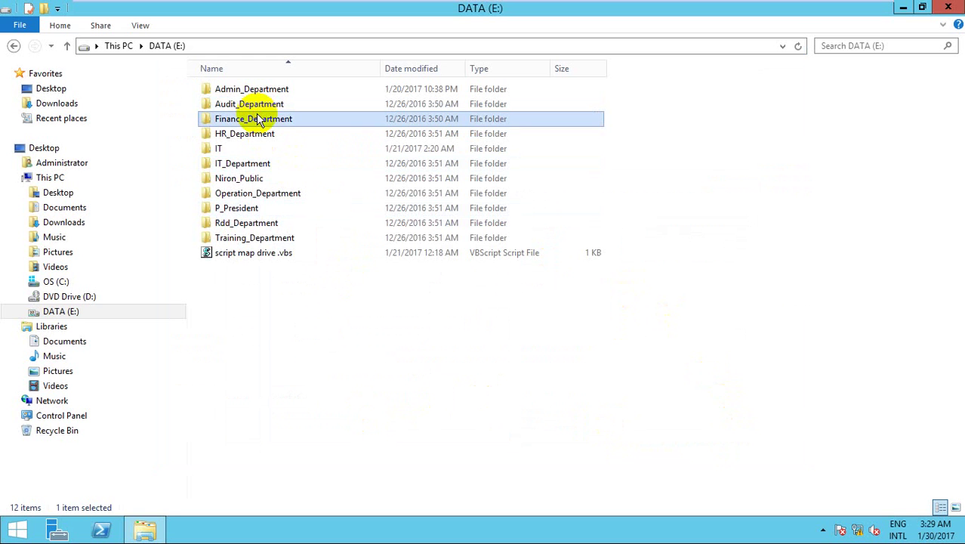
pyautogui.rightClick(258, 121)
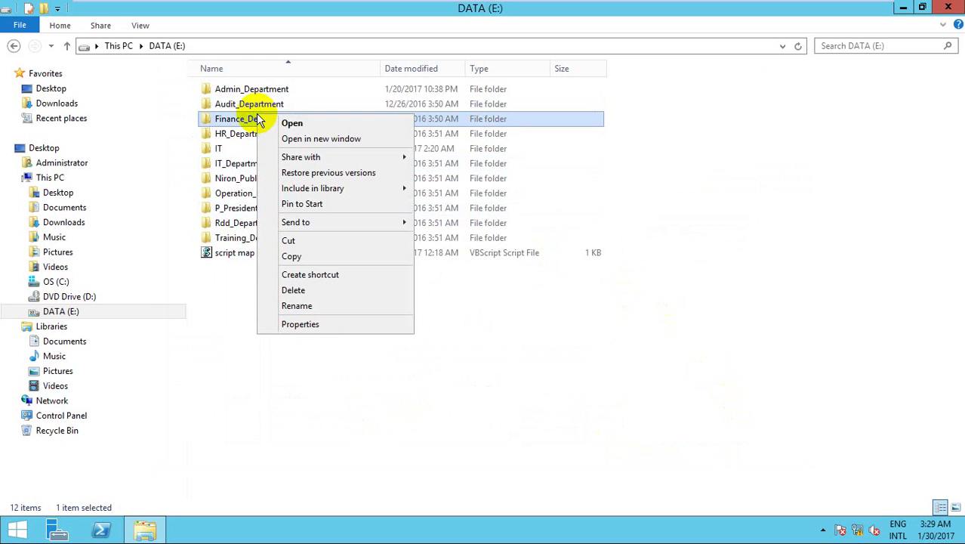
pyautogui.click(304, 324)
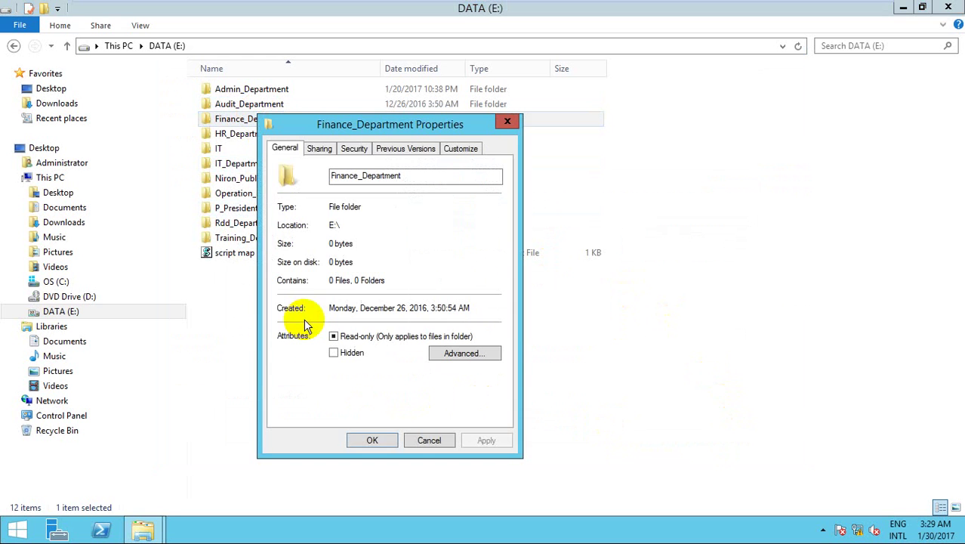
pyautogui.click(318, 148)
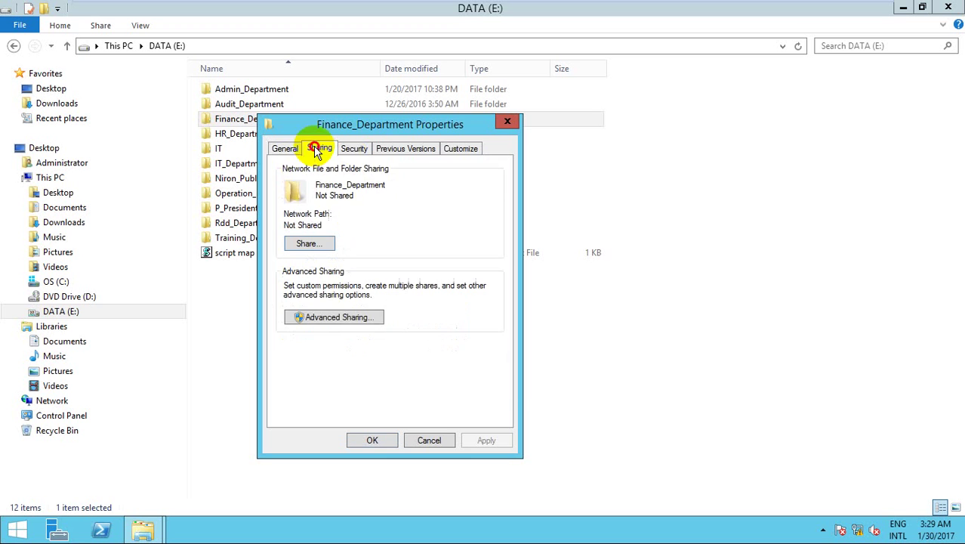
pyautogui.click(333, 317)
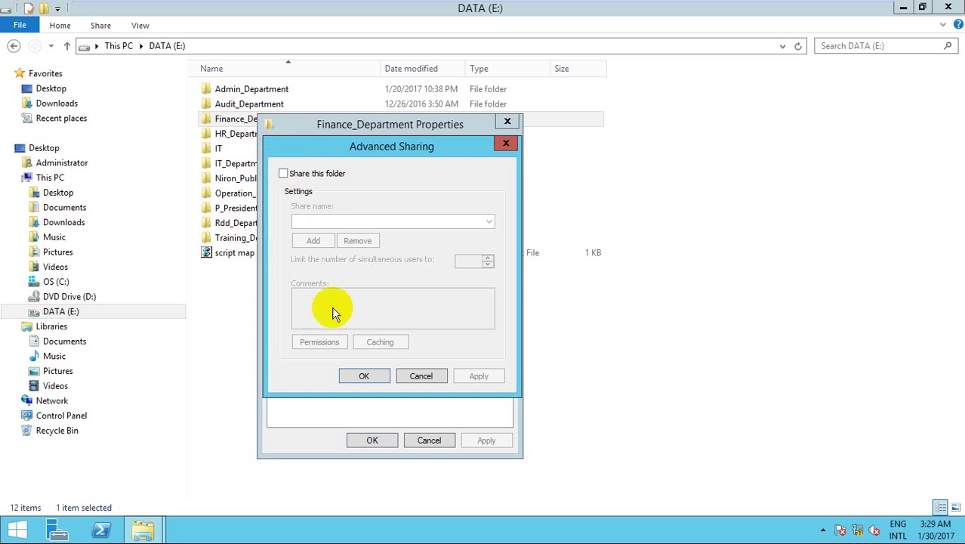
pyautogui.click(283, 173)
pyautogui.click(330, 341)
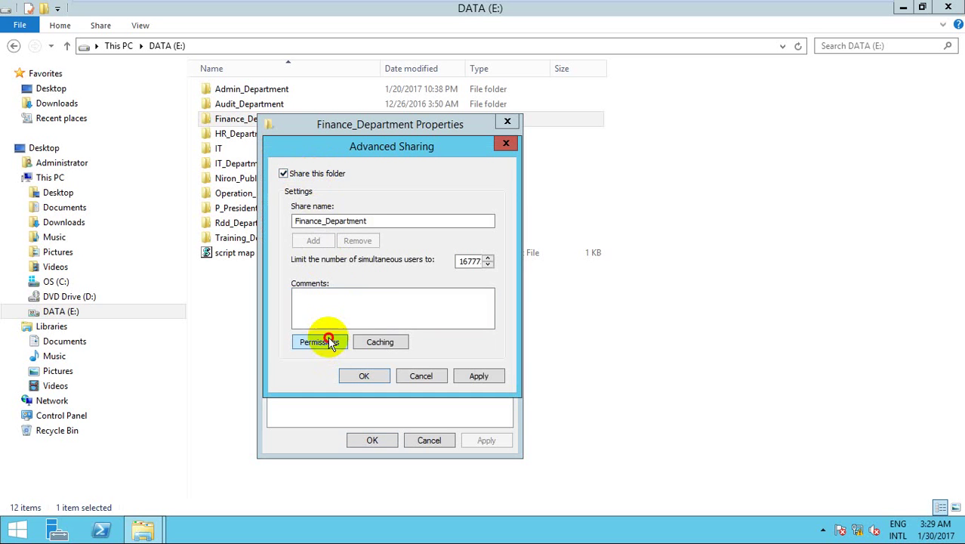
# Find and add the G_Finance group to the Finance_Department share permissions, allow it Full Control and apply.
pyautogui.click(426, 268)
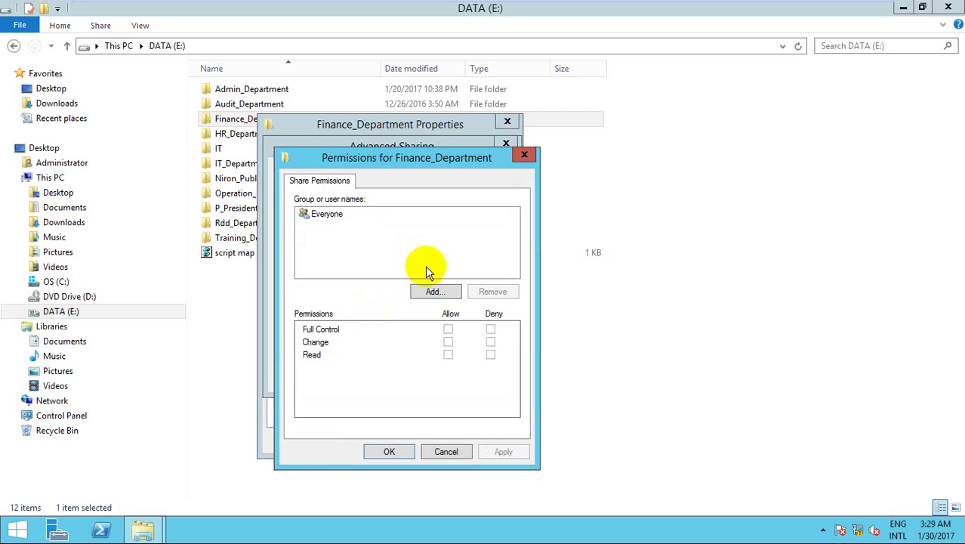
pyautogui.click(433, 289)
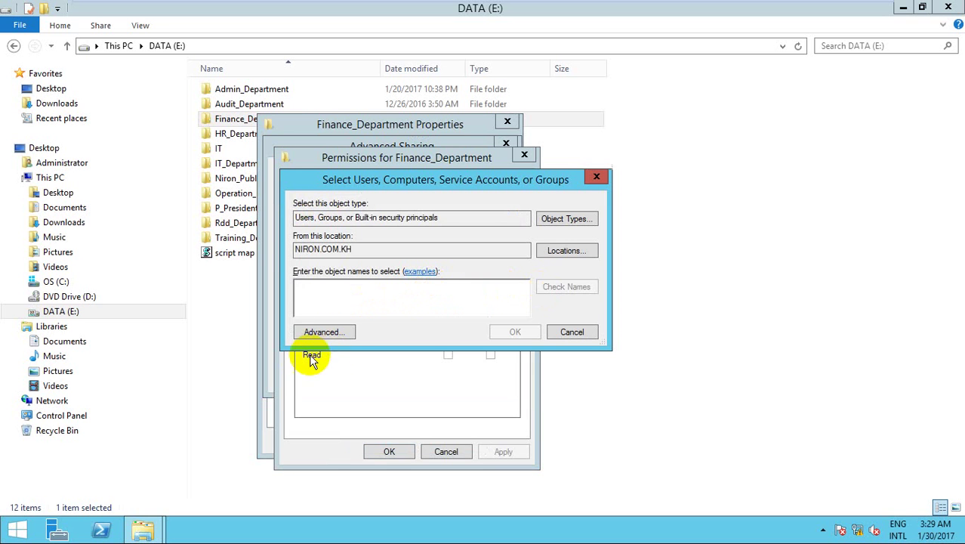
pyautogui.click(324, 332)
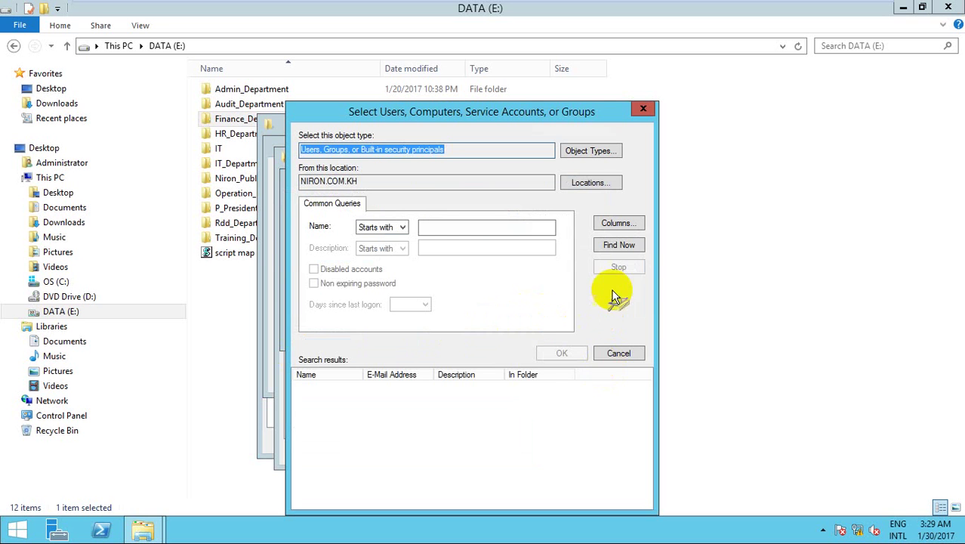
pyautogui.click(619, 244)
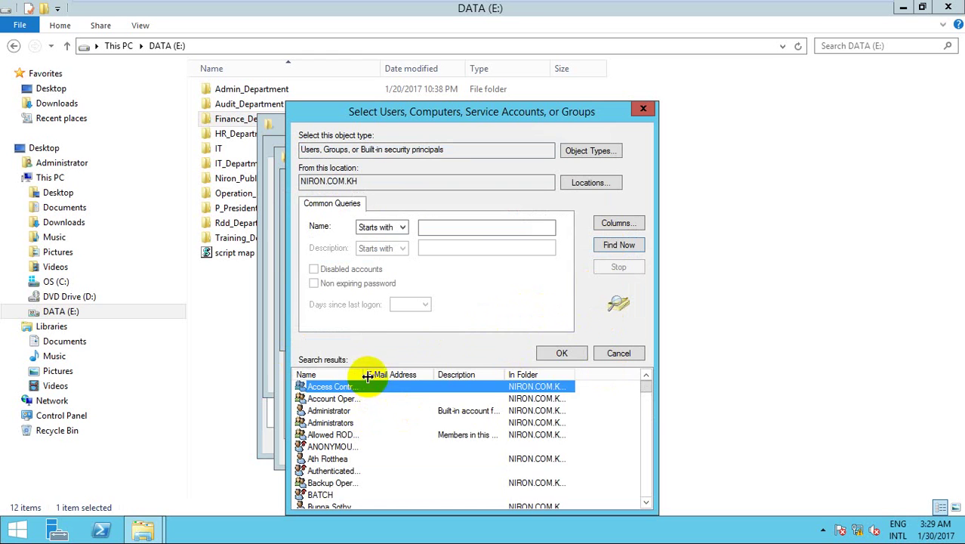
pyautogui.moveTo(367, 374); pyautogui.dragTo(408, 374)
pyautogui.click(367, 411)
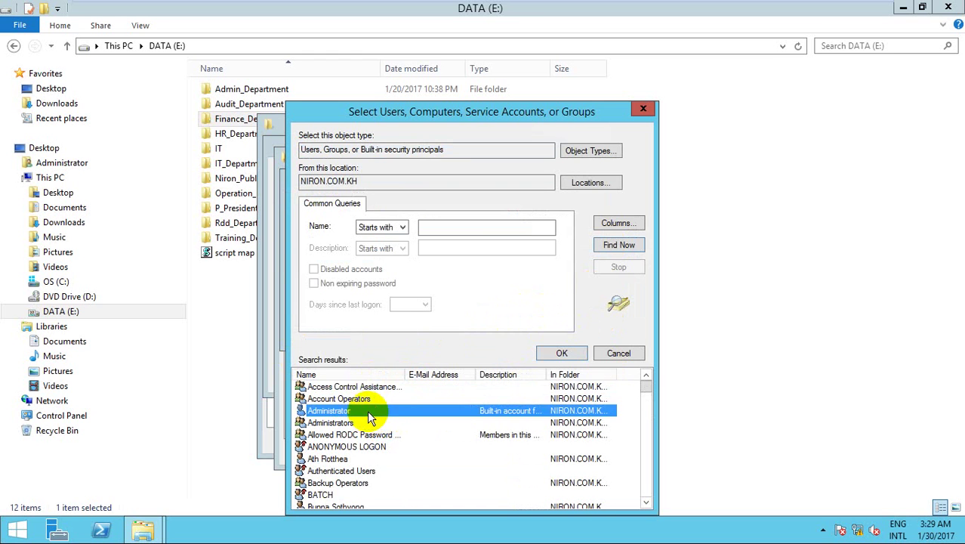
pyautogui.press('g')
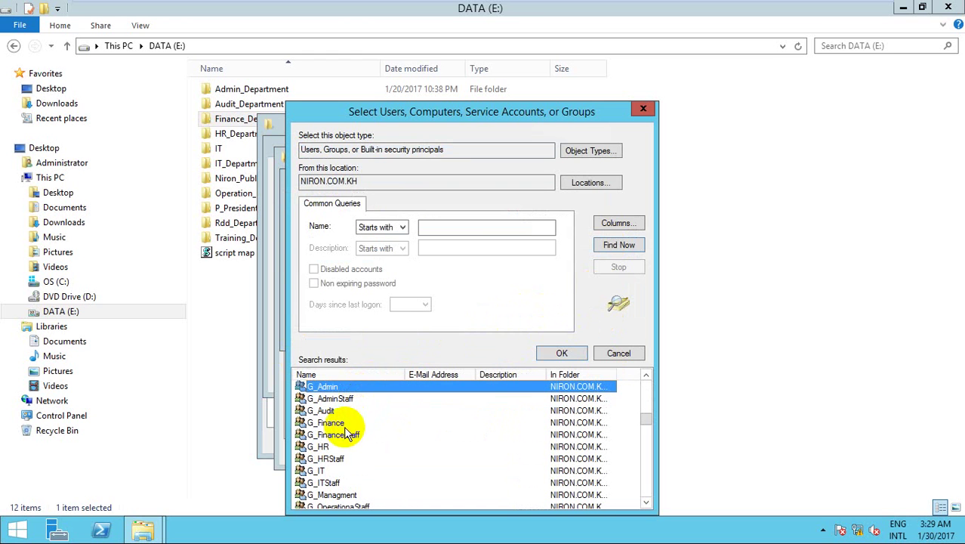
pyautogui.click(417, 421)
pyautogui.click(559, 353)
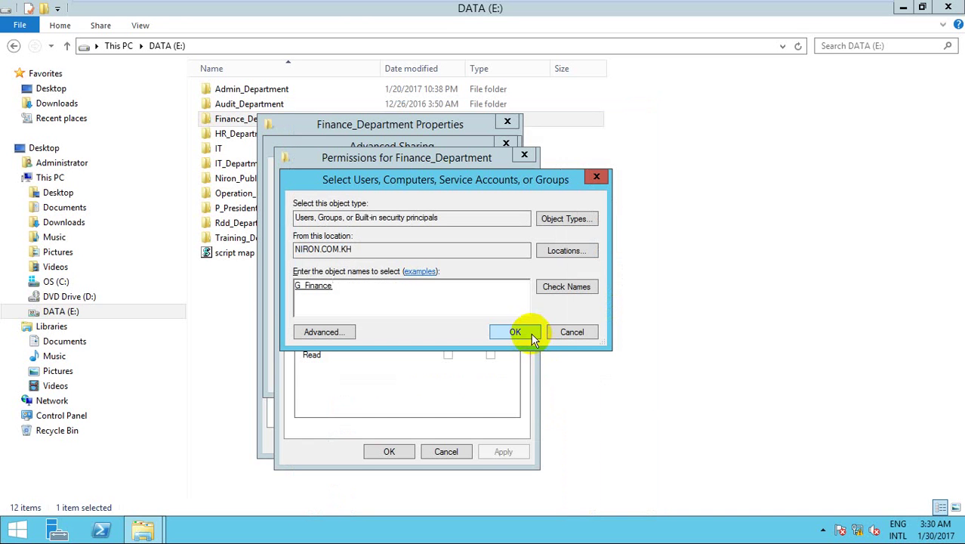
pyautogui.click(517, 335)
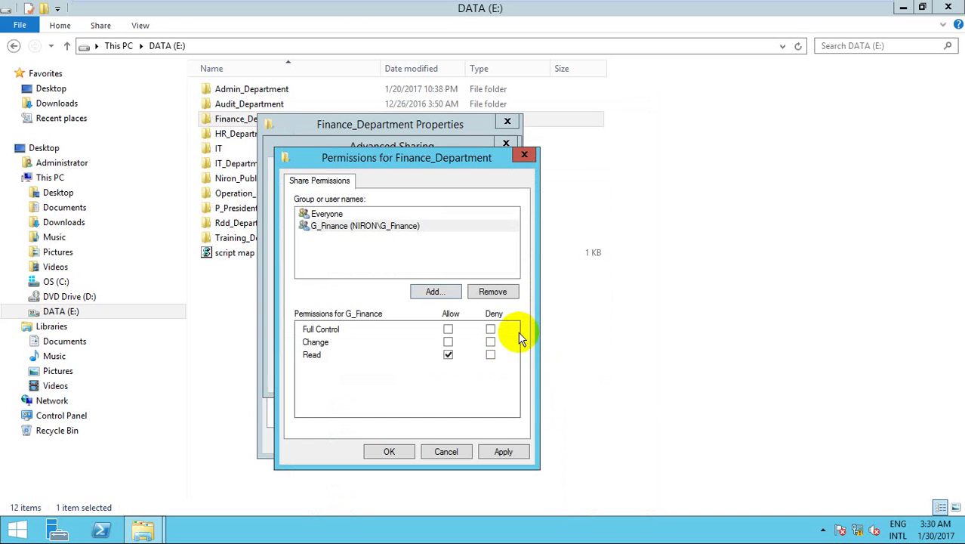
pyautogui.click(449, 330)
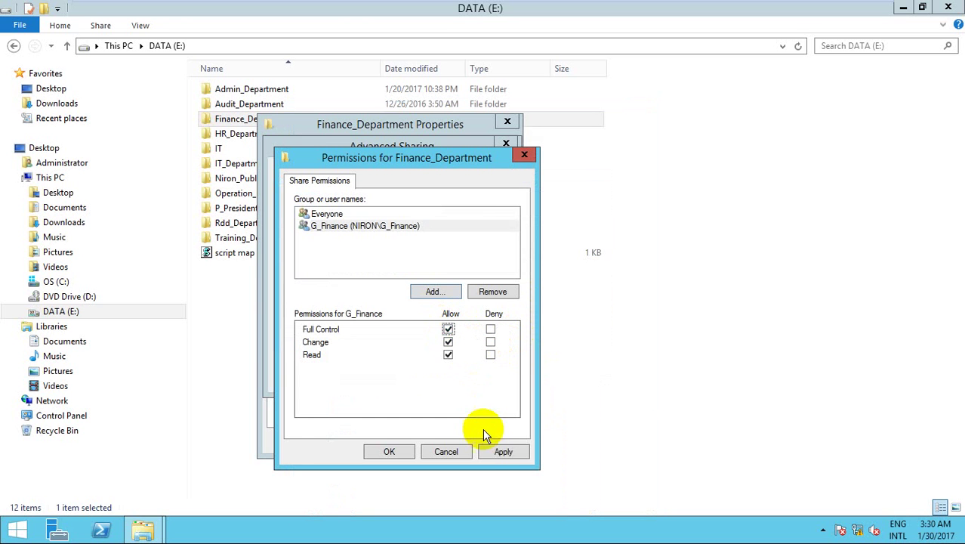
pyautogui.click(495, 453)
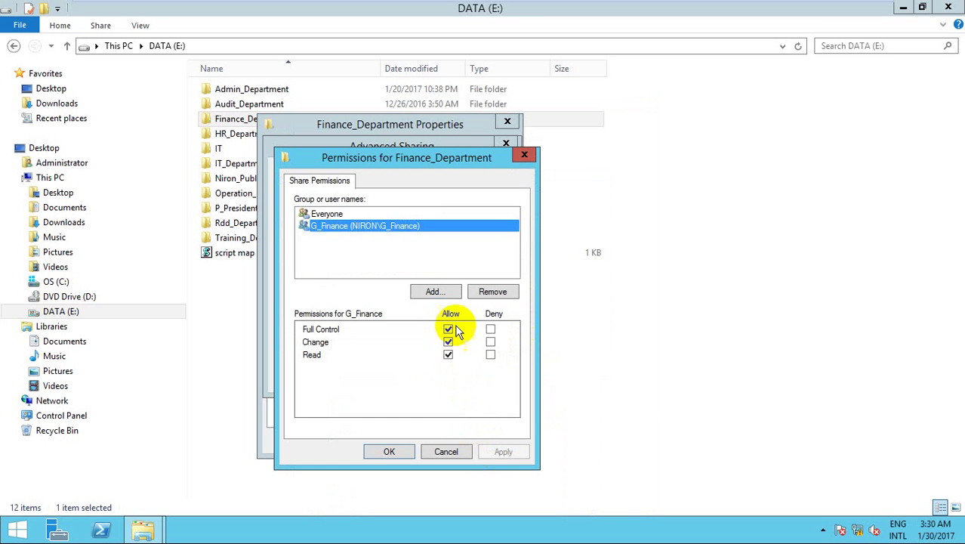
# Add the G_IT group, not G_ITStaff, to the Finance_Department share permissions.
pyautogui.click(449, 294)
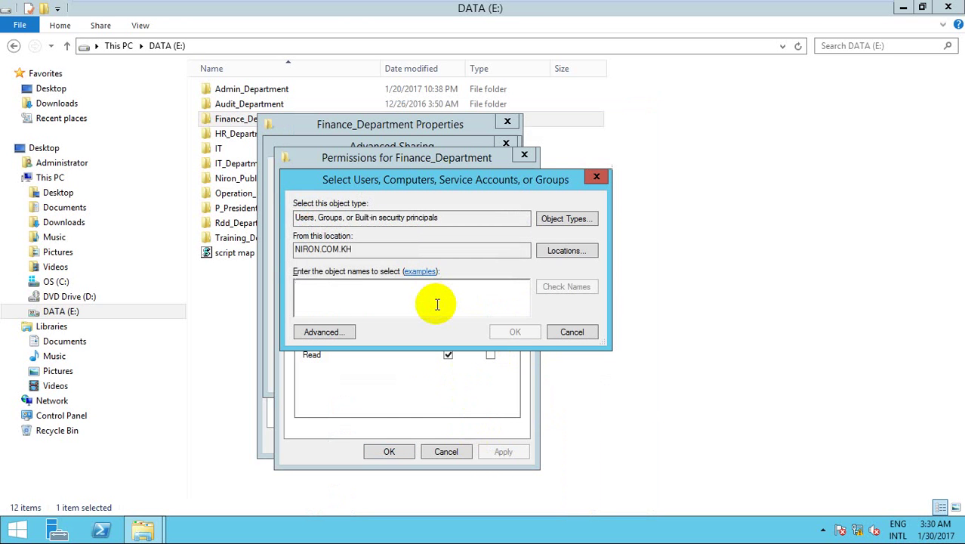
pyautogui.write('G')
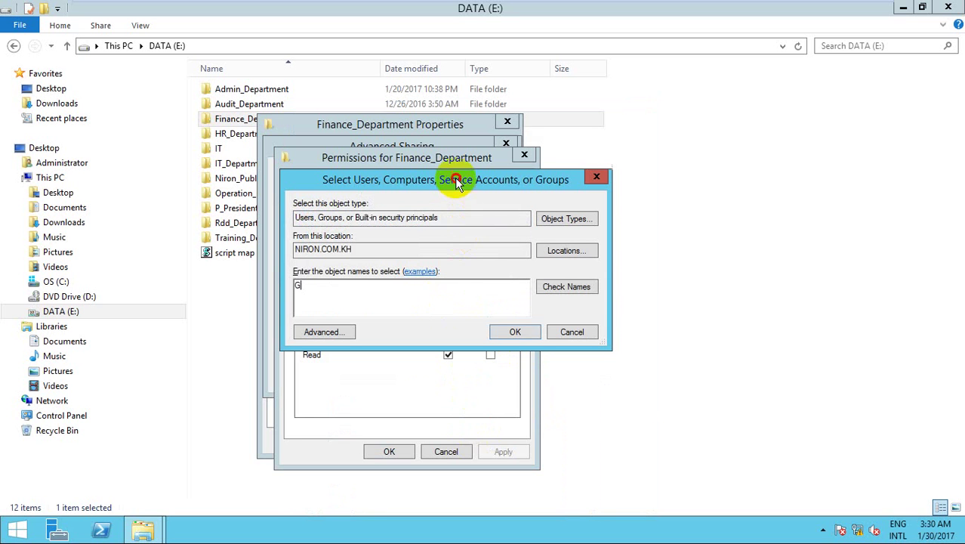
pyautogui.moveTo(457, 184); pyautogui.dragTo(476, 208)
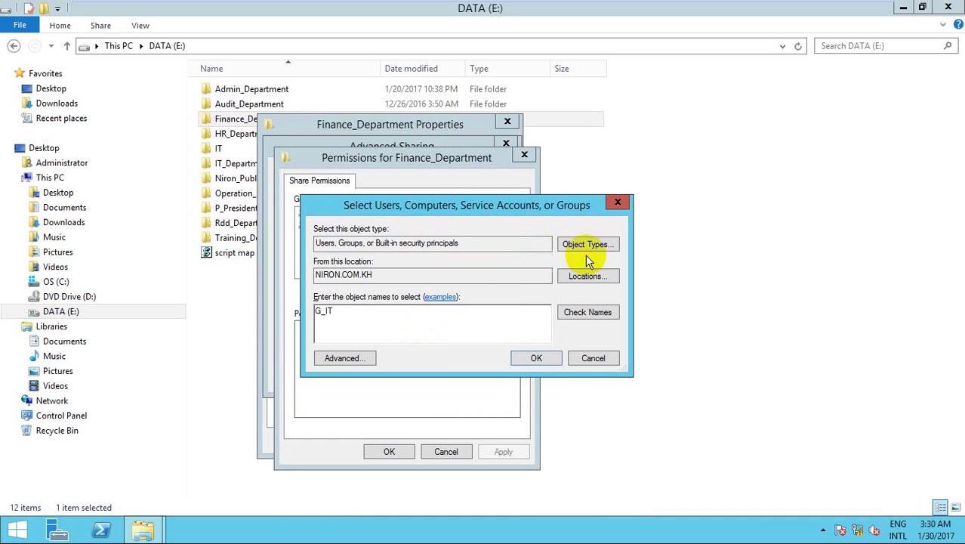
pyautogui.click(538, 357)
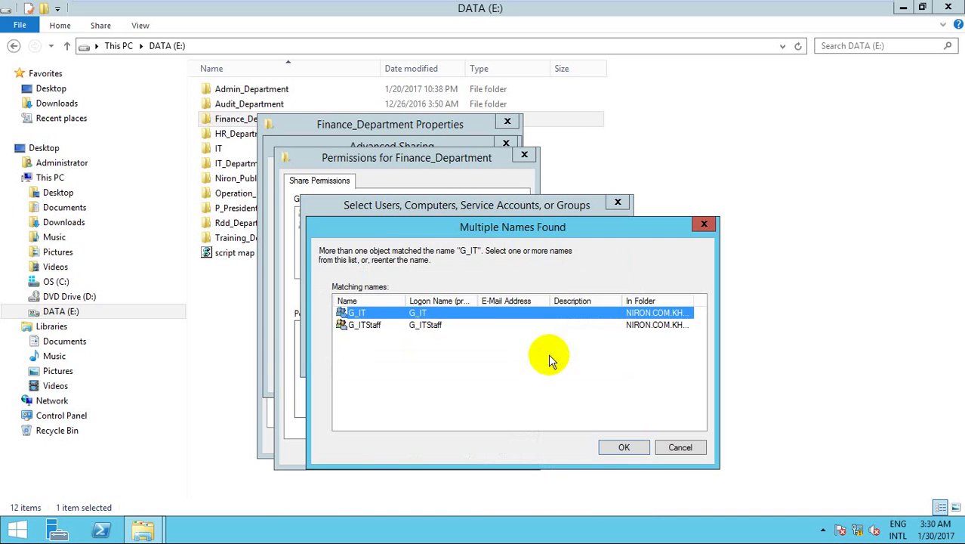
pyautogui.click(634, 448)
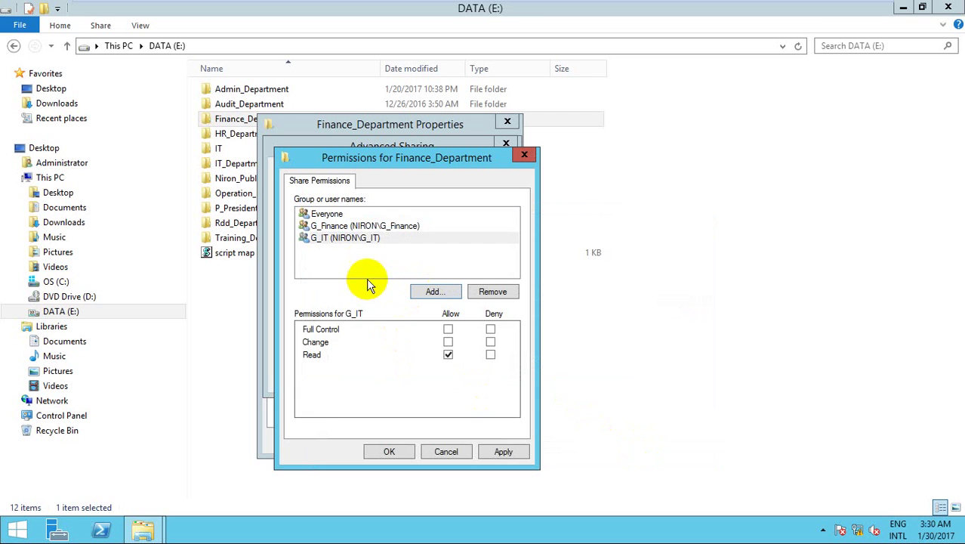
pyautogui.click(374, 259)
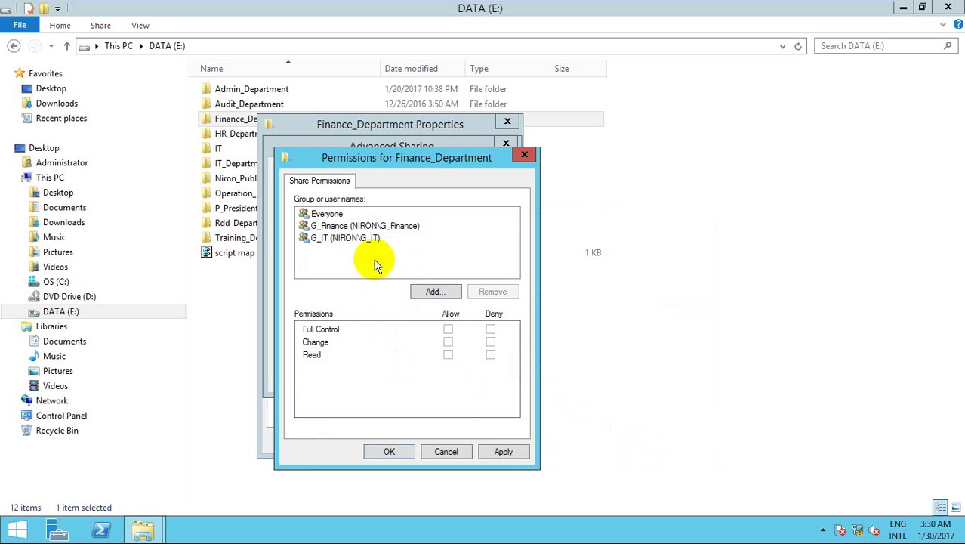
pyautogui.click(428, 291)
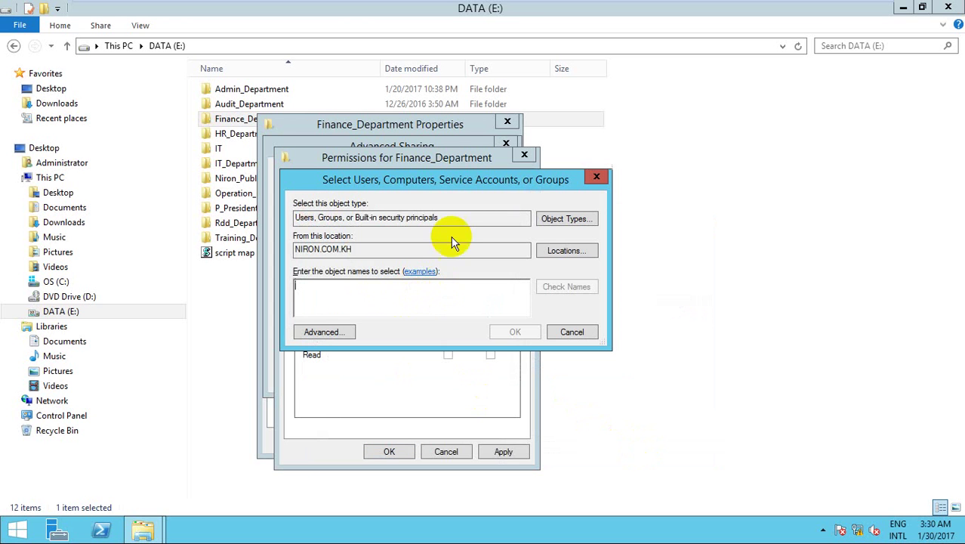
pyautogui.moveTo(462, 180); pyautogui.dragTo(596, 102)
pyautogui.click(591, 188)
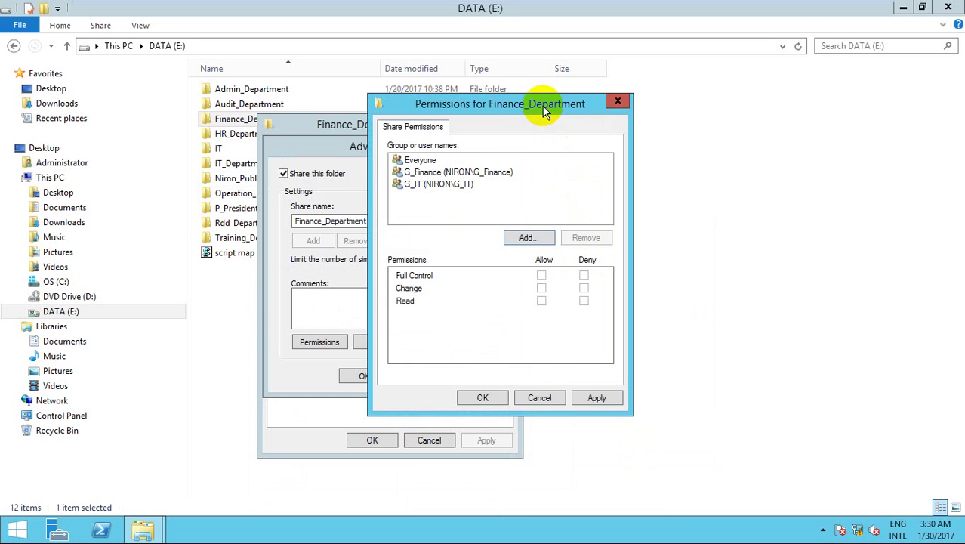
pyautogui.click(506, 185)
# Remove the Everyone entry from the Finance_Department share permissions.
pyautogui.click(421, 159)
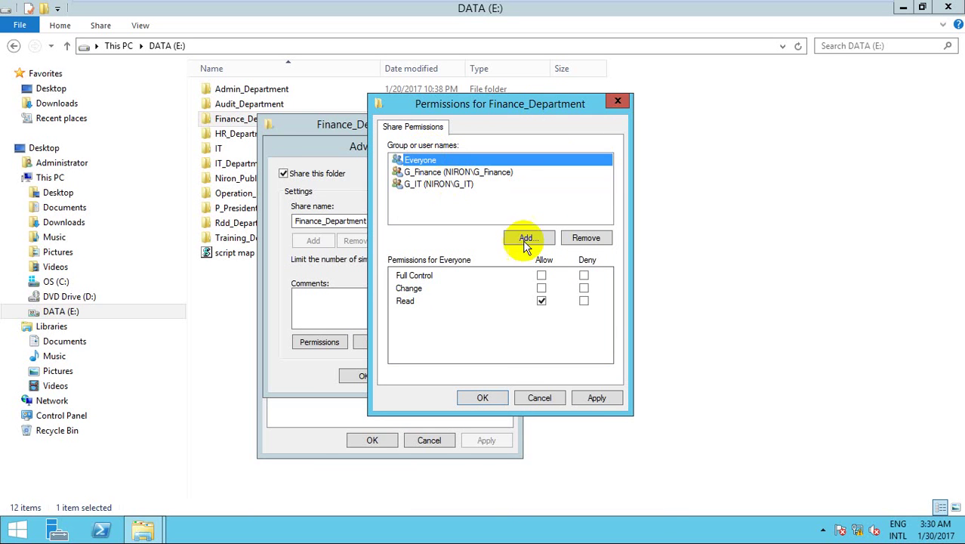
pyautogui.click(586, 239)
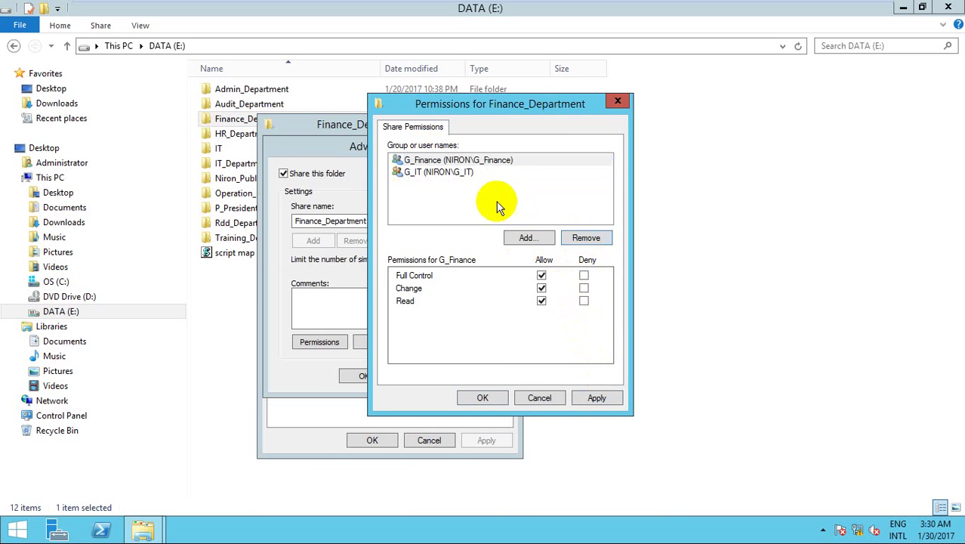
pyautogui.click(494, 202)
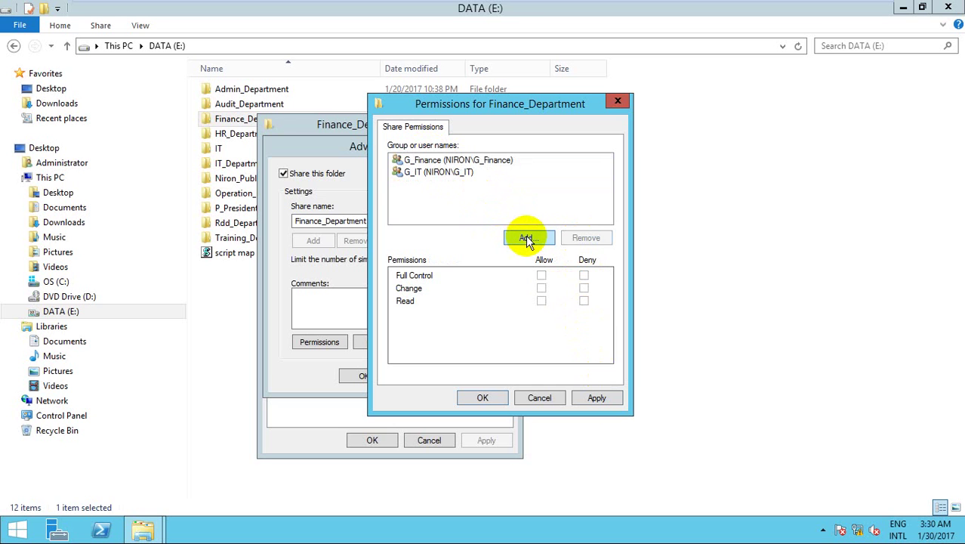
# Allow Full Control for G_IT in the Finance_Department share permissions and apply the change.
pyautogui.click(488, 159)
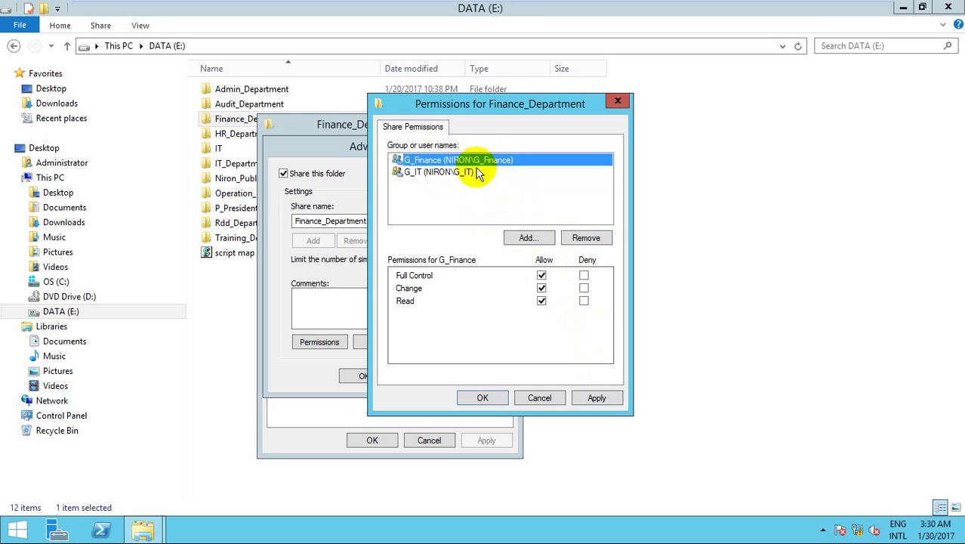
pyautogui.click(468, 173)
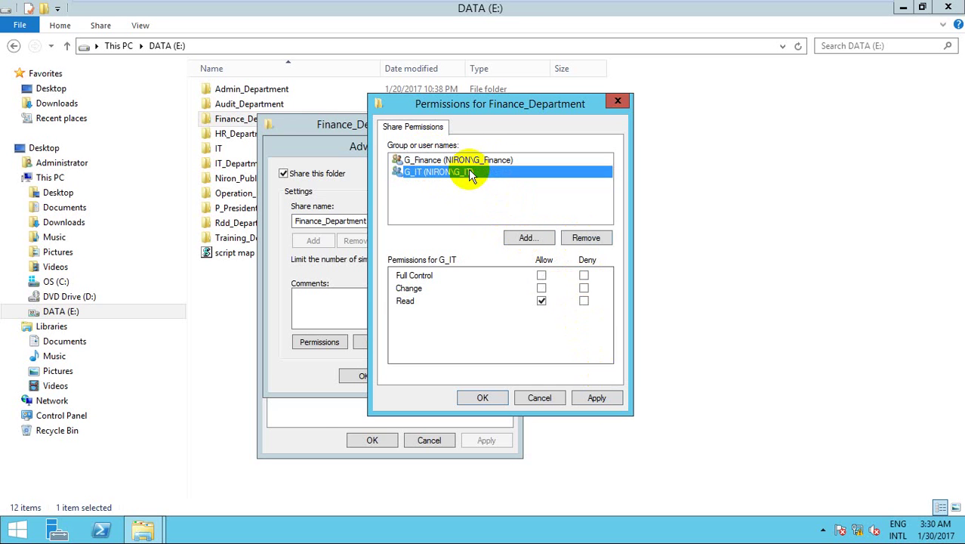
pyautogui.click(540, 275)
pyautogui.click(596, 397)
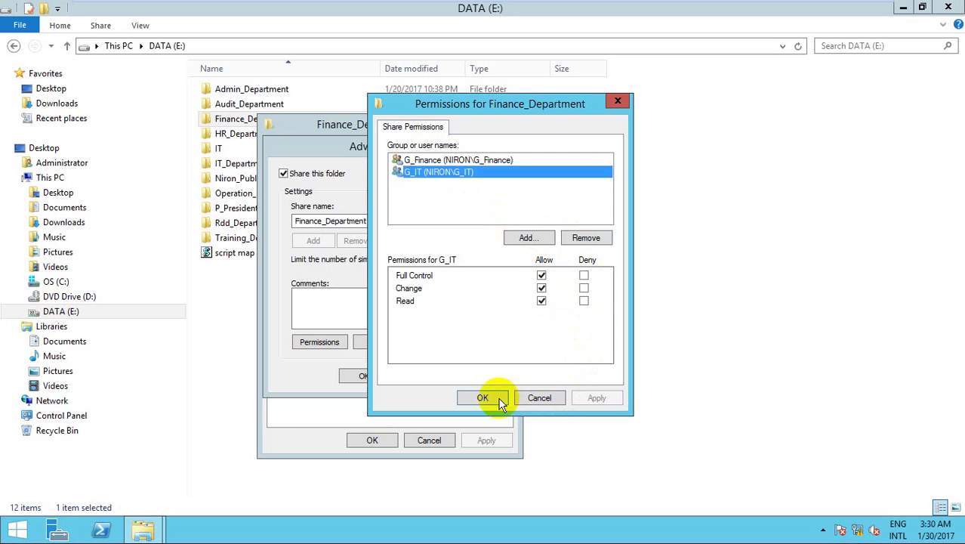
# Add the built-in Administrator account to the Finance_Department share permissions with Full Control, apply and accept.
pyautogui.click(528, 238)
pyautogui.write('administrator')
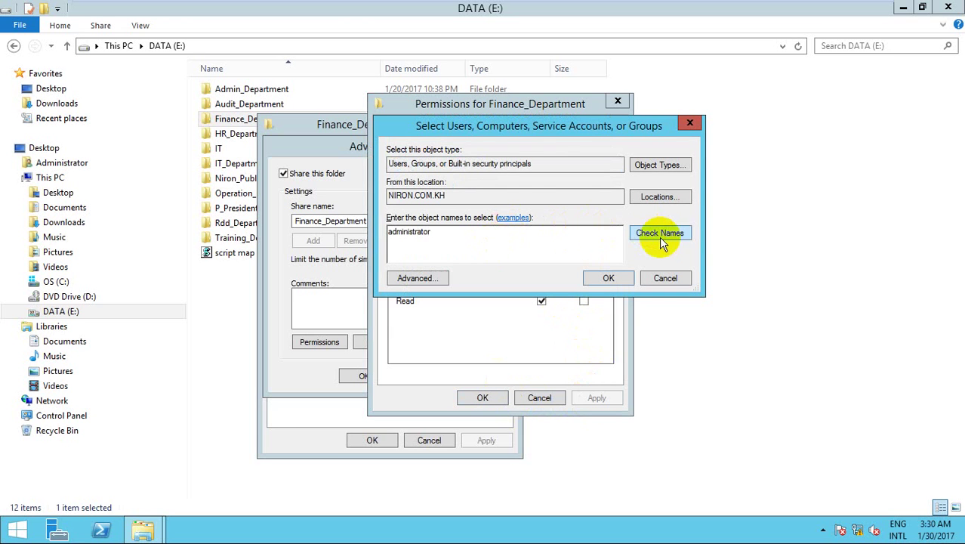
pyautogui.click(660, 232)
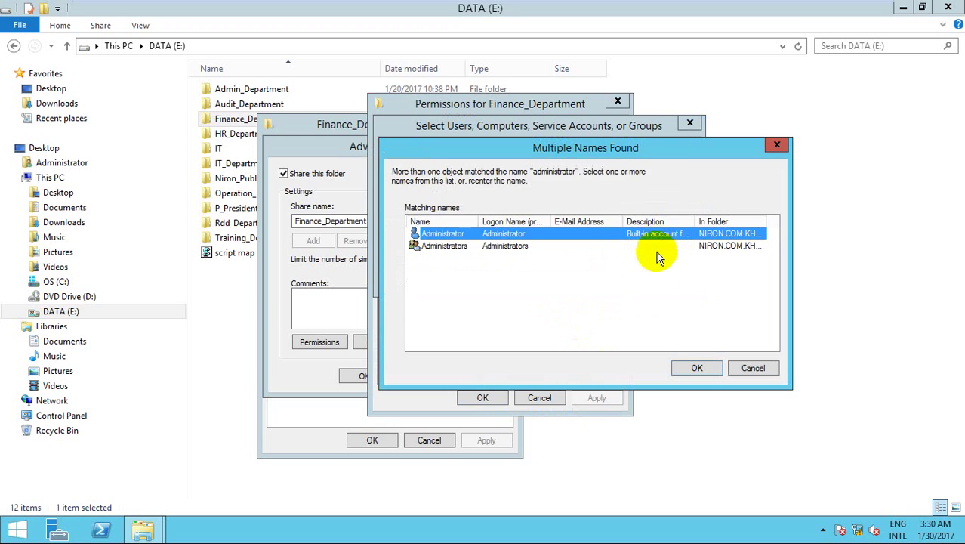
pyautogui.click(693, 368)
pyautogui.click(608, 277)
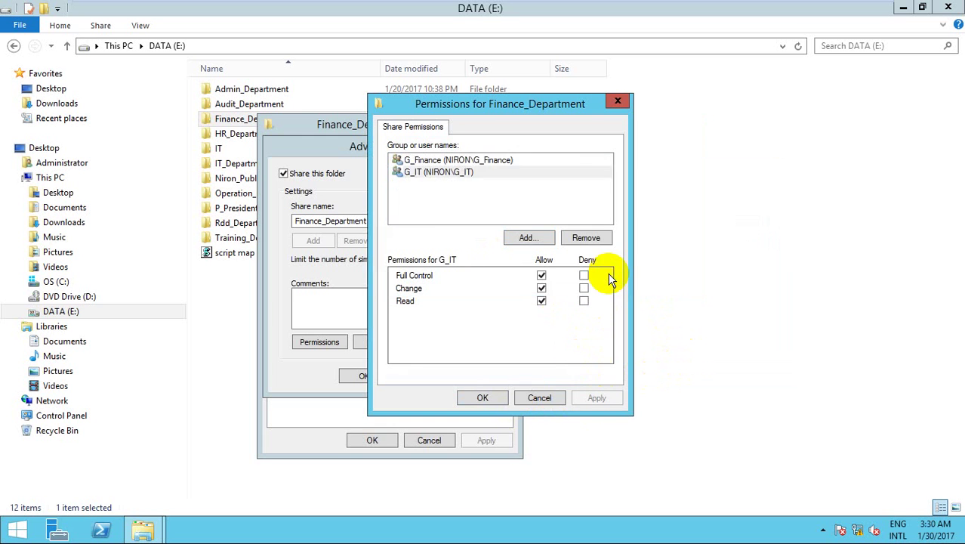
pyautogui.click(542, 277)
pyautogui.click(598, 397)
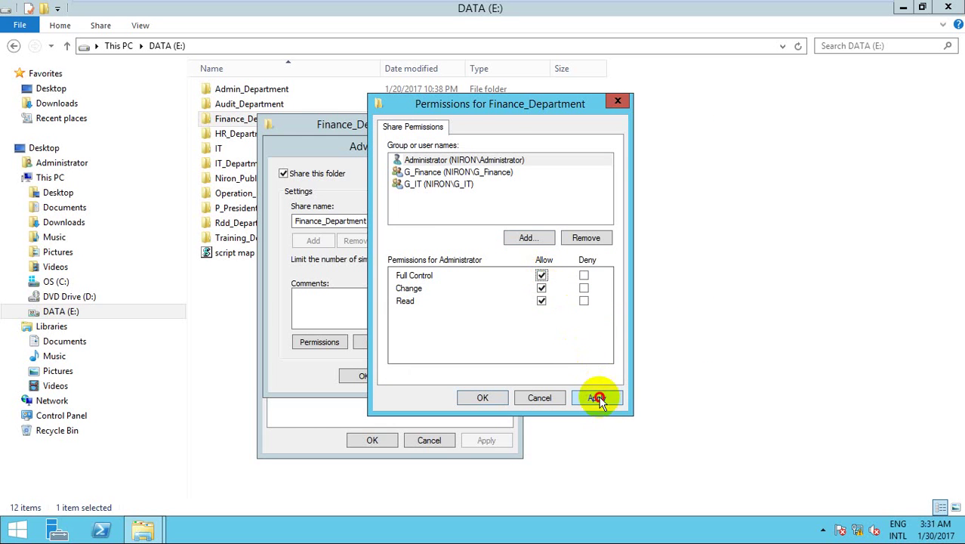
pyautogui.click(488, 398)
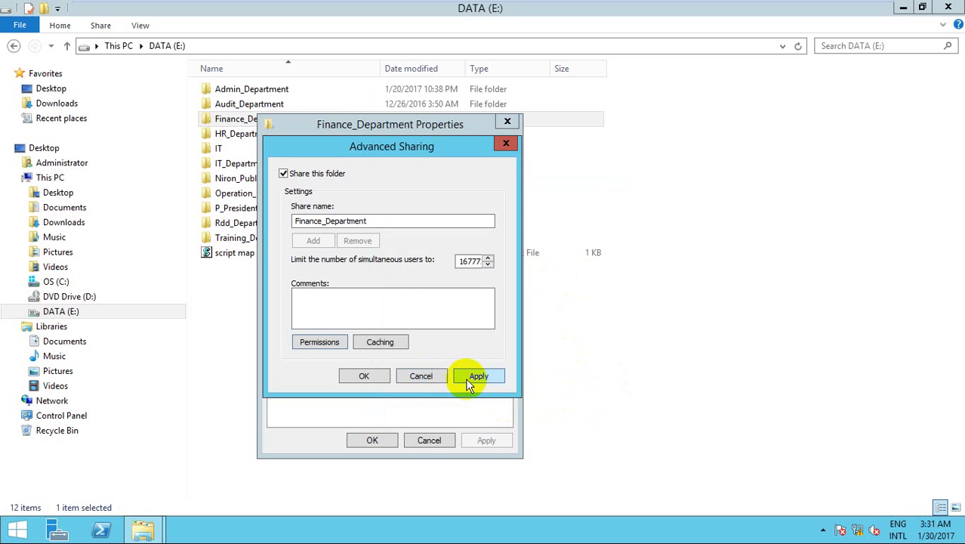
# Apply and accept the Finance_Department advanced sharing settings and bring up the folder's security permissions.
pyautogui.click(468, 379)
pyautogui.click(368, 377)
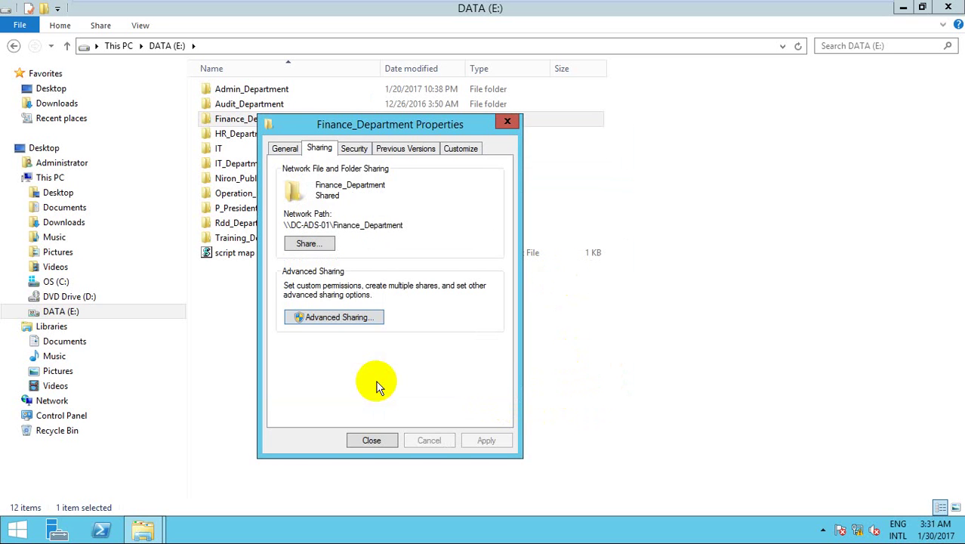
pyautogui.click(354, 147)
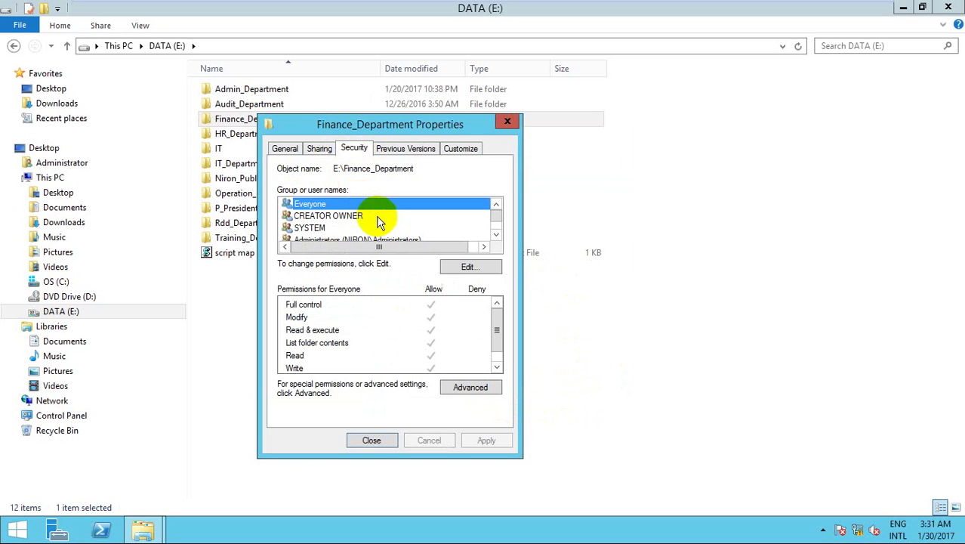
# Try to remove the inherited Everyone entry from the Finance_Department security permissions.
pyautogui.click(471, 268)
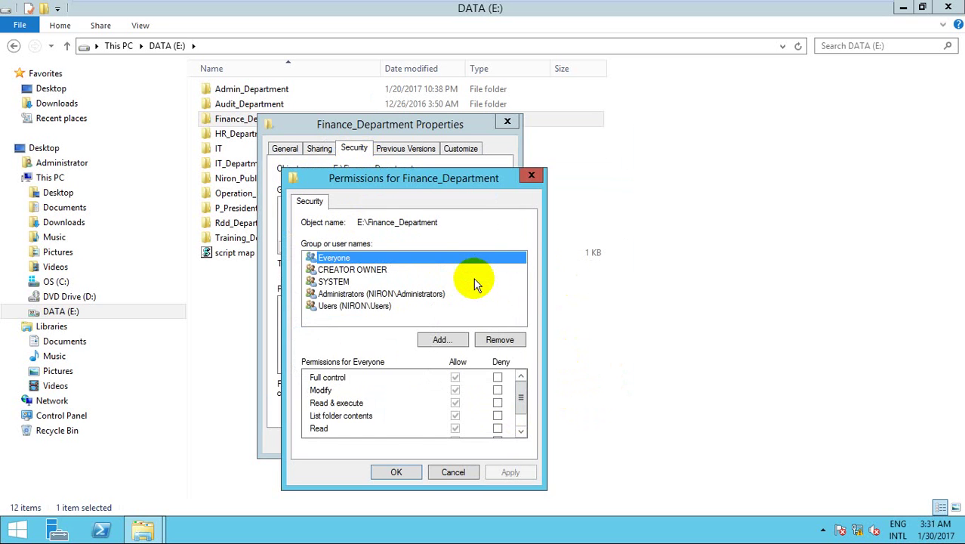
pyautogui.click(493, 337)
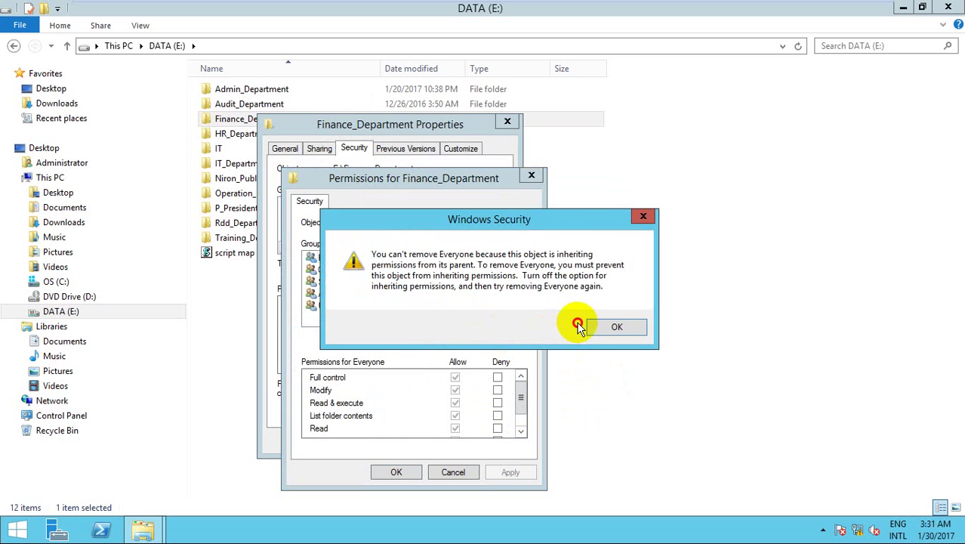
pyautogui.click(632, 324)
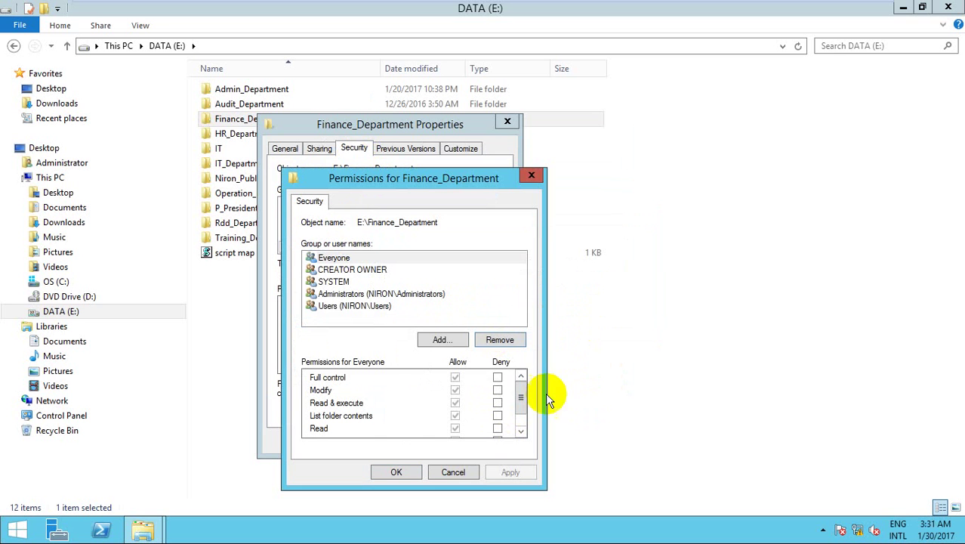
pyautogui.click(455, 471)
# Disable inheritance on Finance_Department, converting the inherited entries into explicit permissions, and apply the change.
pyautogui.click(466, 386)
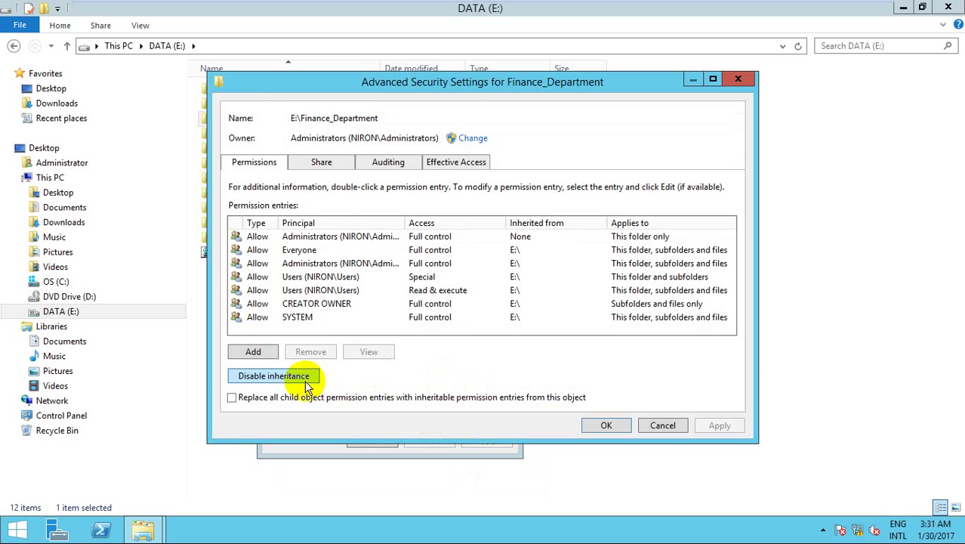
pyautogui.click(307, 385)
pyautogui.click(484, 243)
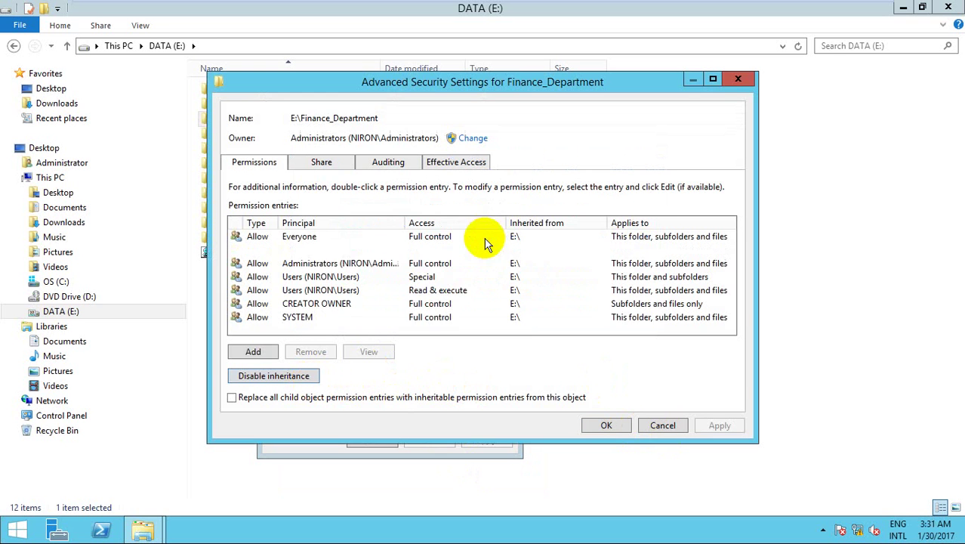
pyautogui.click(717, 425)
pyautogui.click(615, 425)
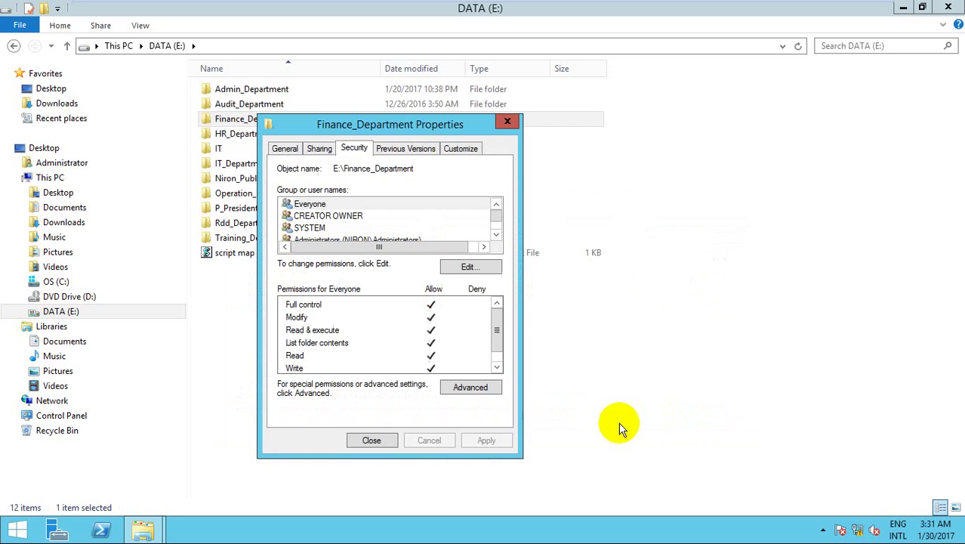
# Remove Everyone, CREATOR OWNER, SYSTEM and Users from the Finance_Department security permissions, keeping only Administrators.
pyautogui.click(468, 266)
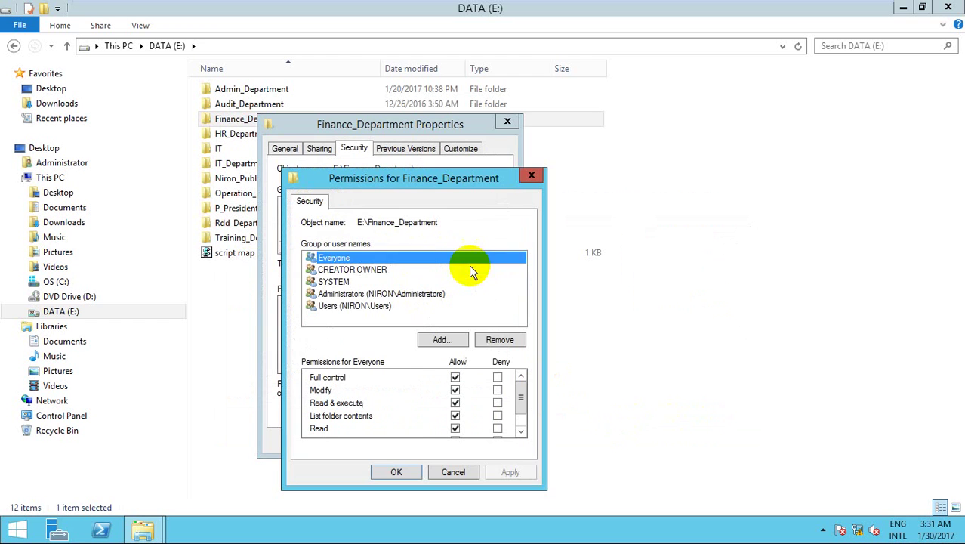
pyautogui.click(496, 337)
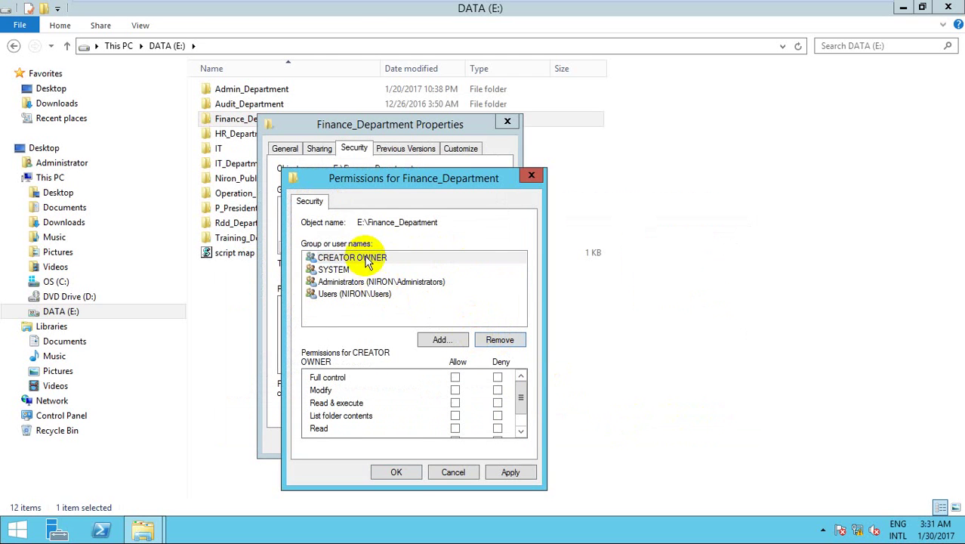
pyautogui.click(496, 339)
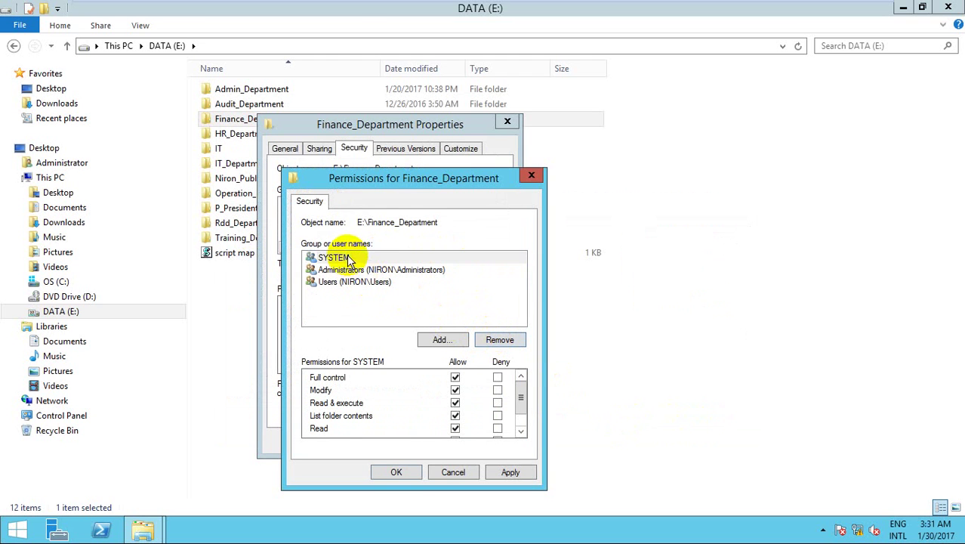
pyautogui.click(495, 339)
pyautogui.click(383, 280)
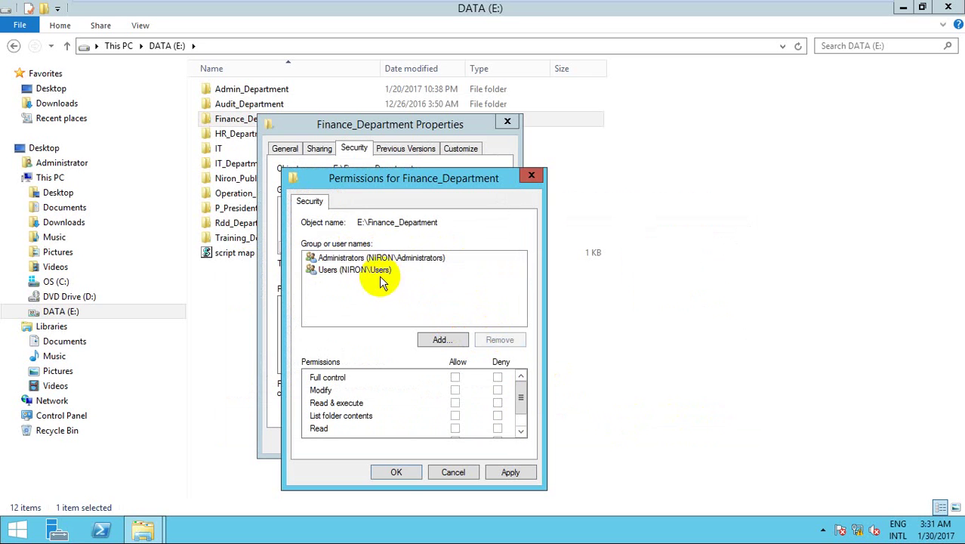
pyautogui.click(374, 269)
pyautogui.click(500, 340)
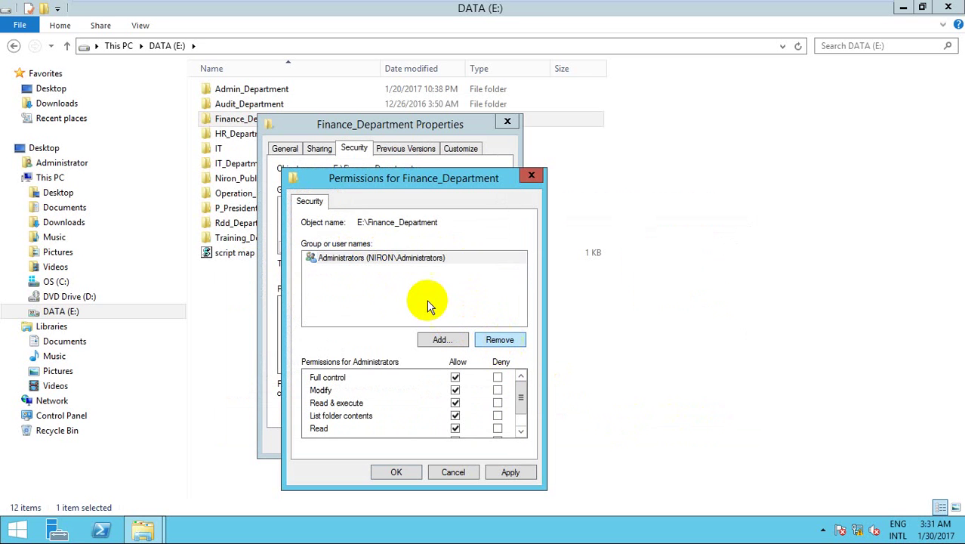
pyautogui.click(429, 302)
pyautogui.click(399, 258)
pyautogui.click(404, 301)
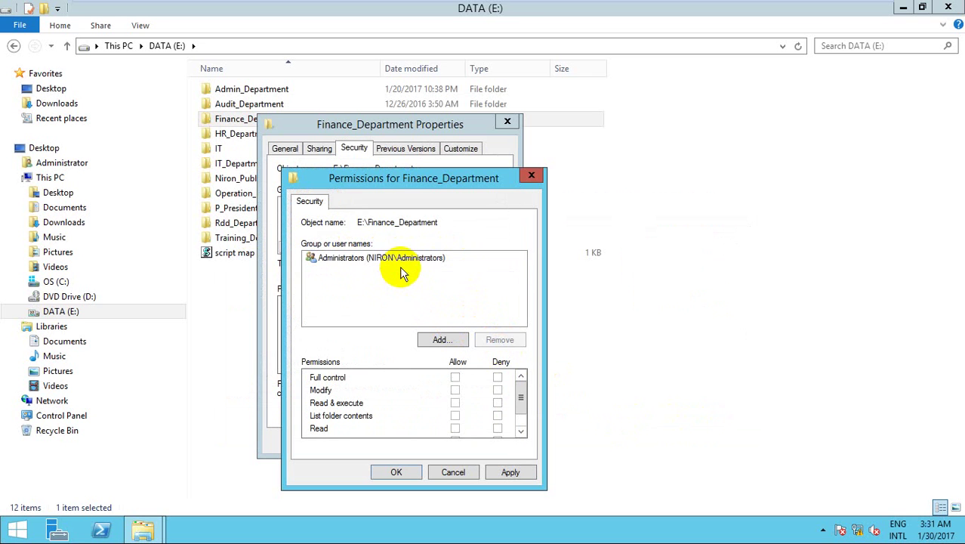
pyautogui.click(399, 258)
pyautogui.click(404, 311)
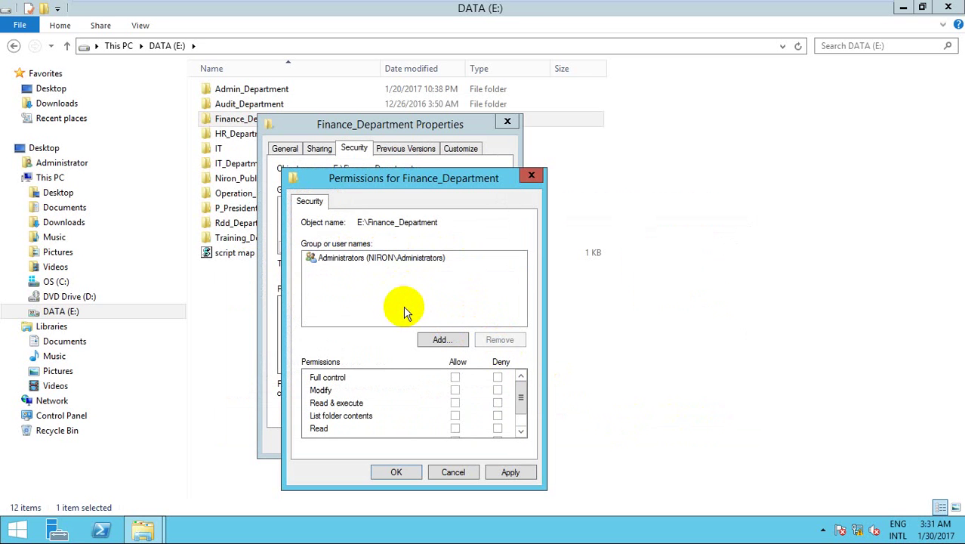
# Add the built-in Administrator account to the Finance_Department security permissions with Full control and apply.
pyautogui.click(442, 341)
pyautogui.write('administrator')
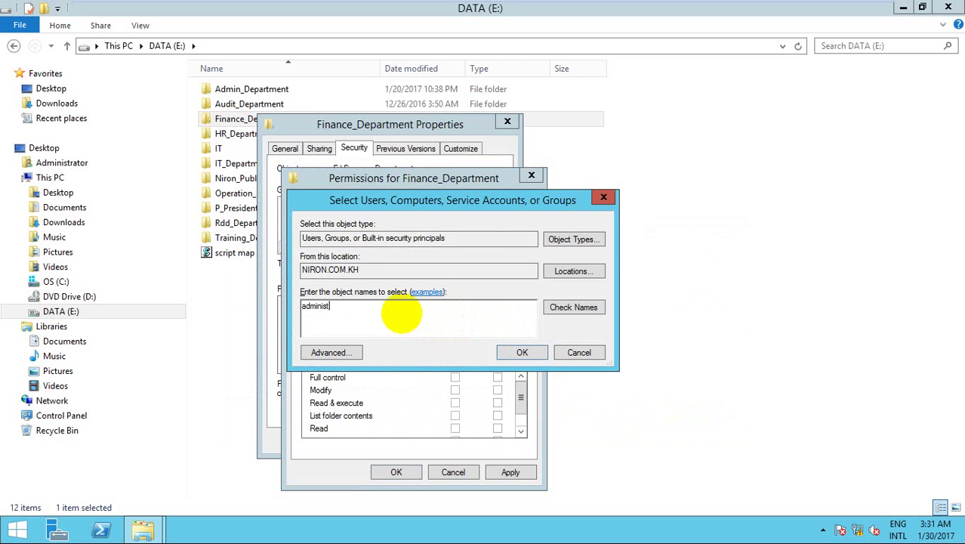
pyautogui.click(571, 306)
pyautogui.click(610, 442)
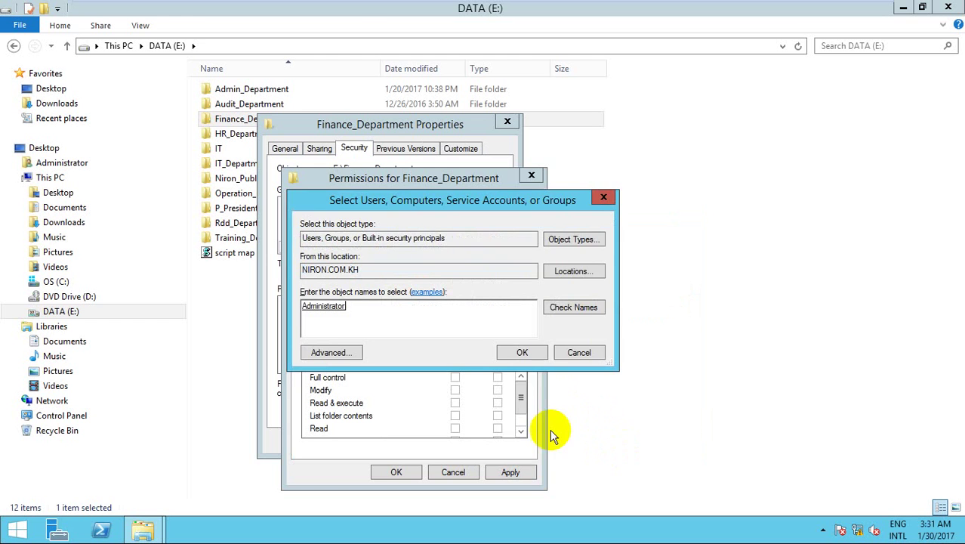
pyautogui.click(525, 358)
pyautogui.click(456, 378)
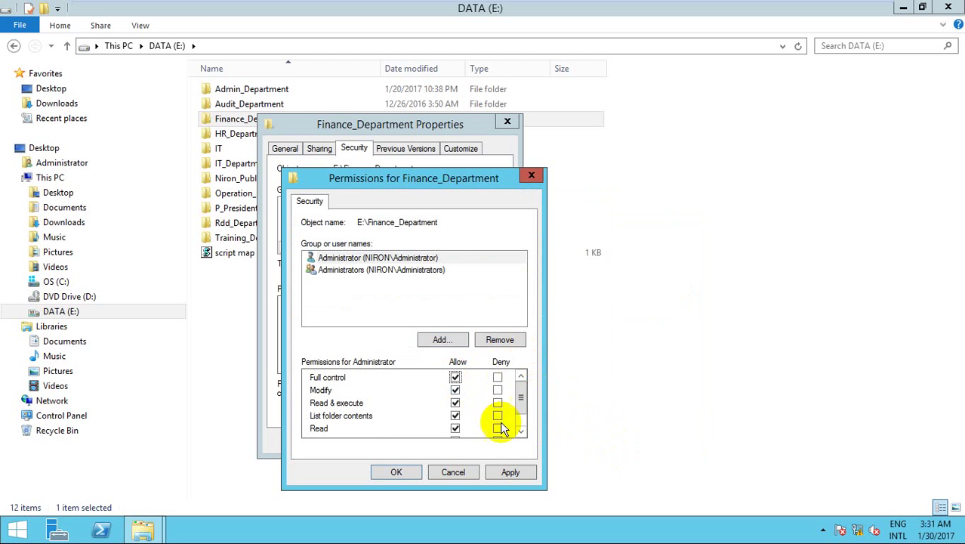
pyautogui.click(511, 472)
# Add the G_IT group to the Finance_Department security permissions with its default rights.
pyautogui.click(443, 339)
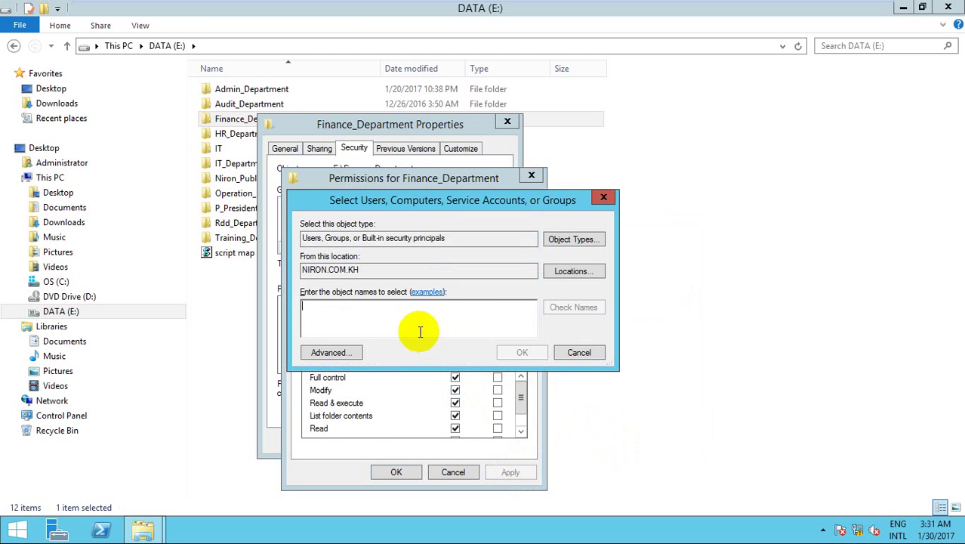
pyautogui.write('G')
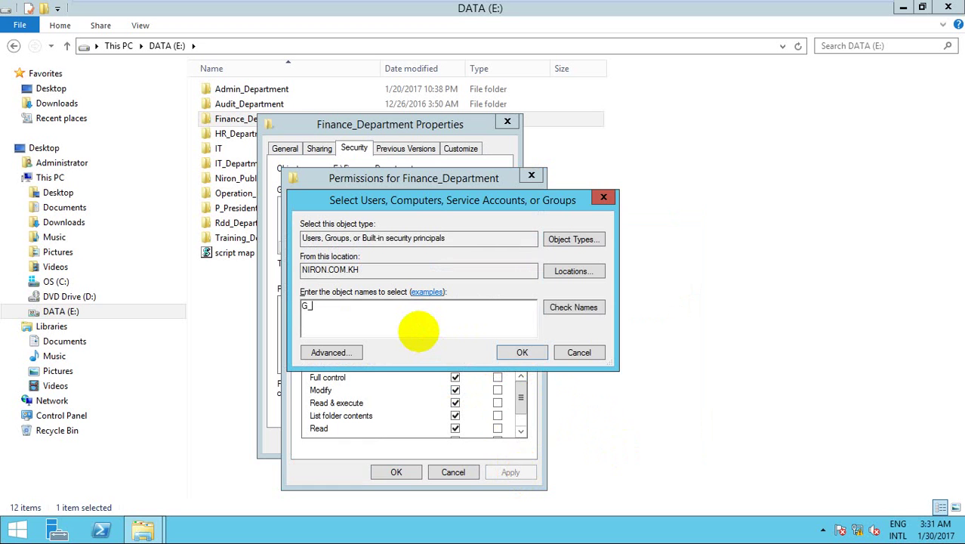
pyautogui.write('_IT')
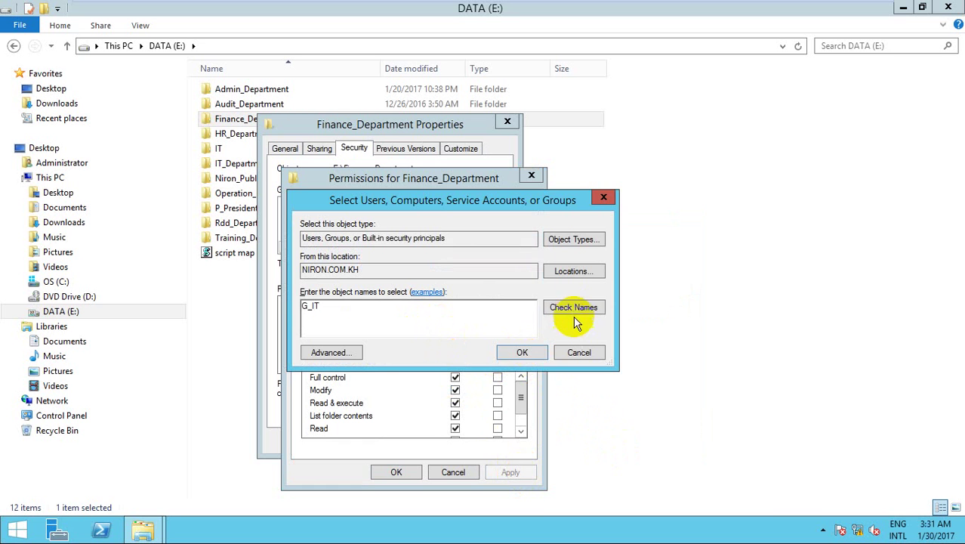
pyautogui.click(574, 309)
pyautogui.click(610, 444)
pyautogui.click(504, 356)
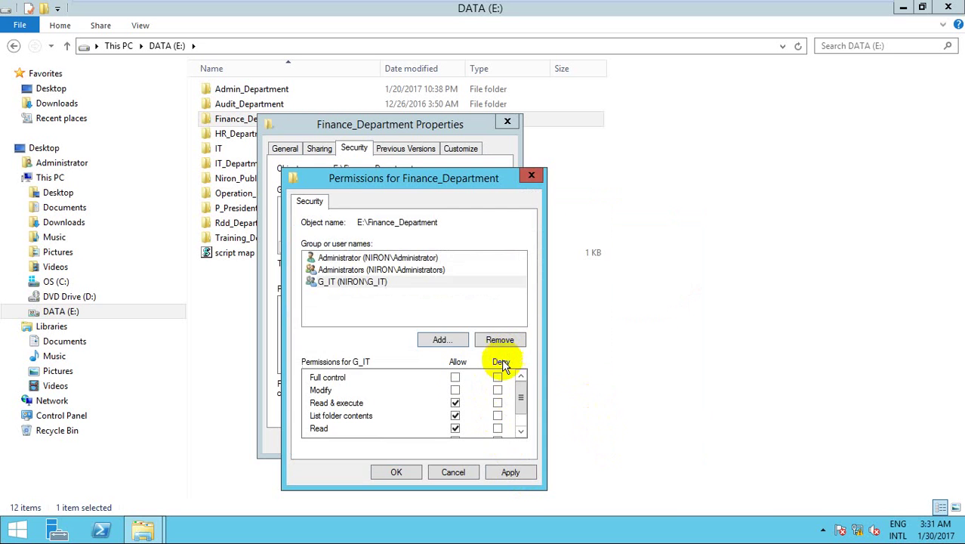
# Add the G_Finance group, not G_FinanceStaff, to the Finance_Department security permissions with default rights, apply and accept.
pyautogui.click(443, 341)
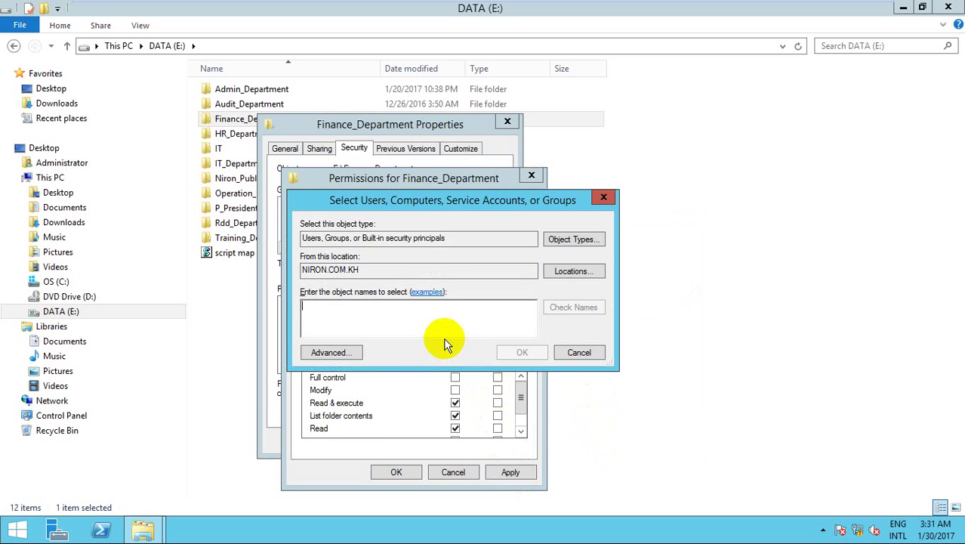
pyautogui.write('G_finance')
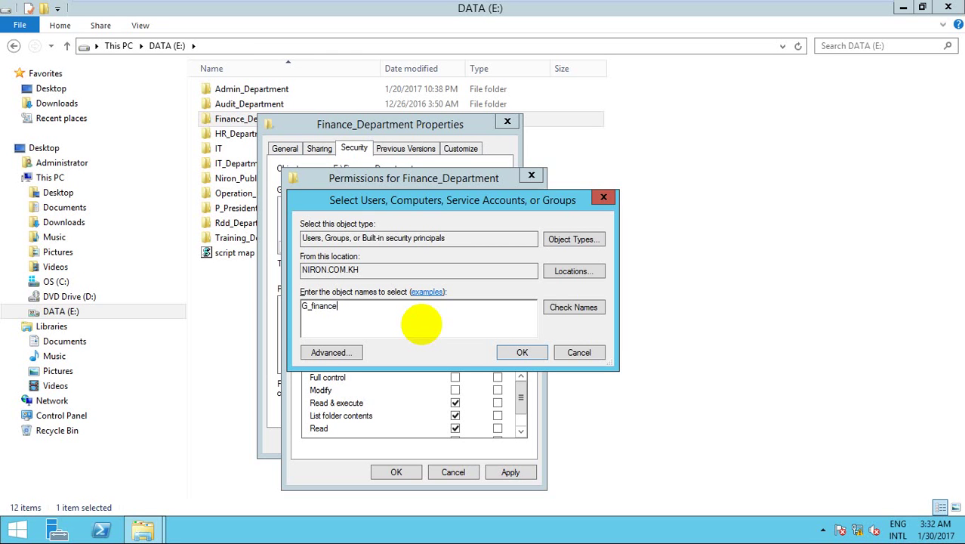
pyautogui.click(567, 308)
pyautogui.click(615, 443)
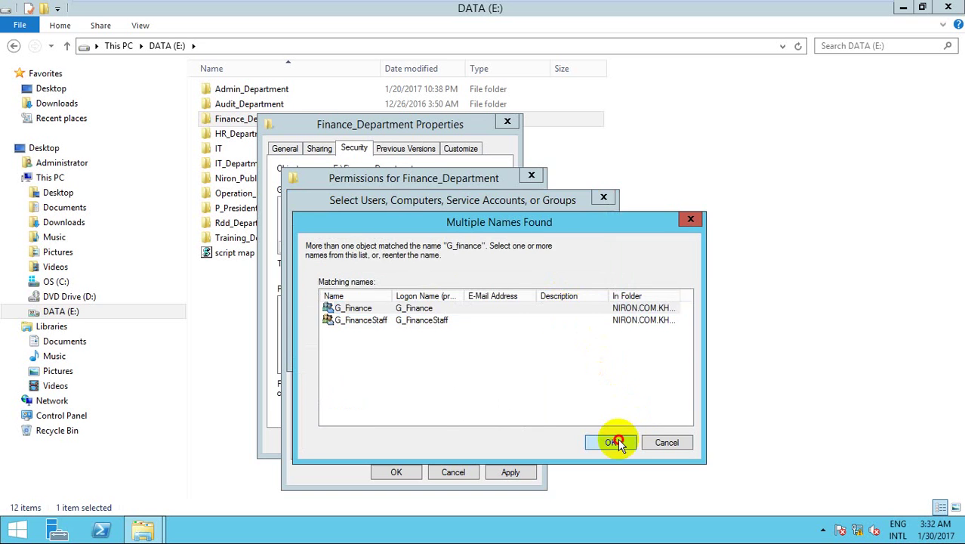
pyautogui.click(521, 350)
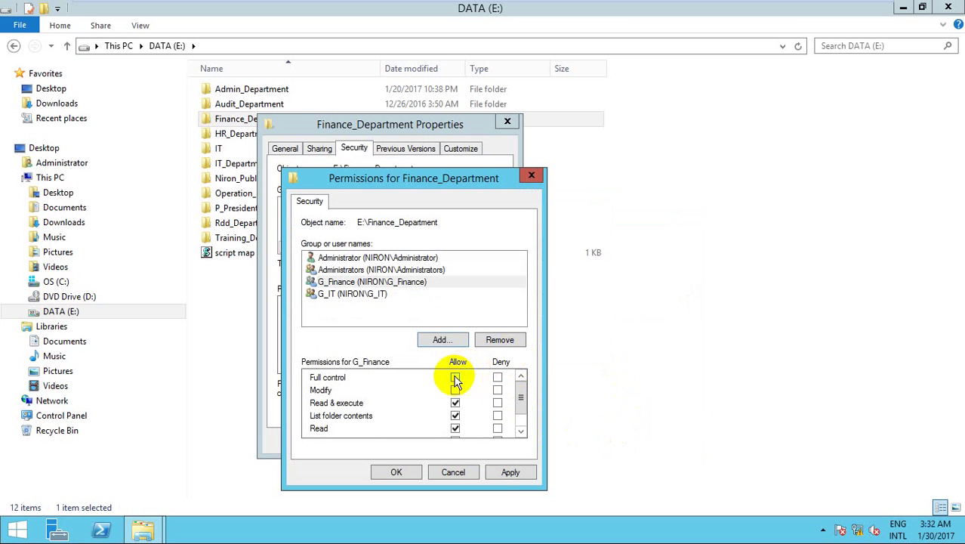
pyautogui.click(509, 471)
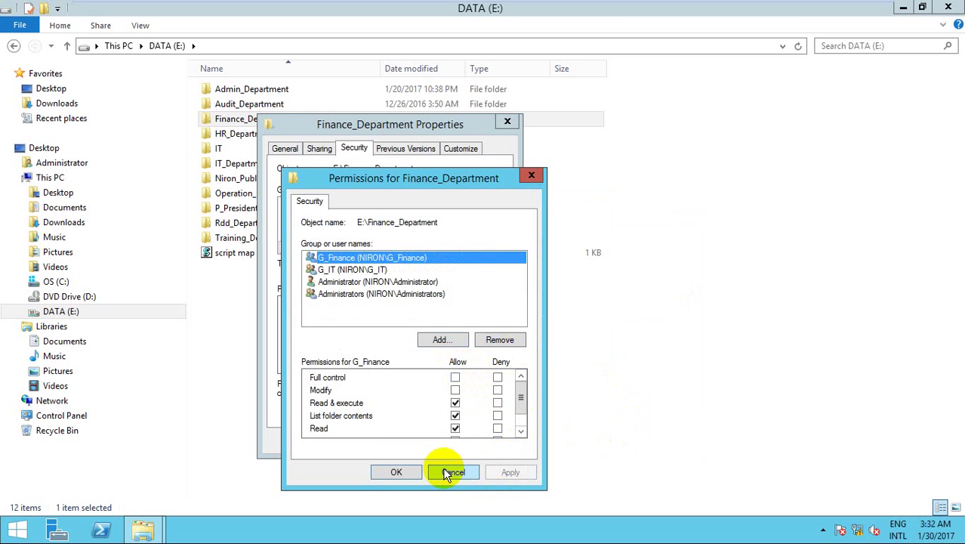
pyautogui.click(402, 469)
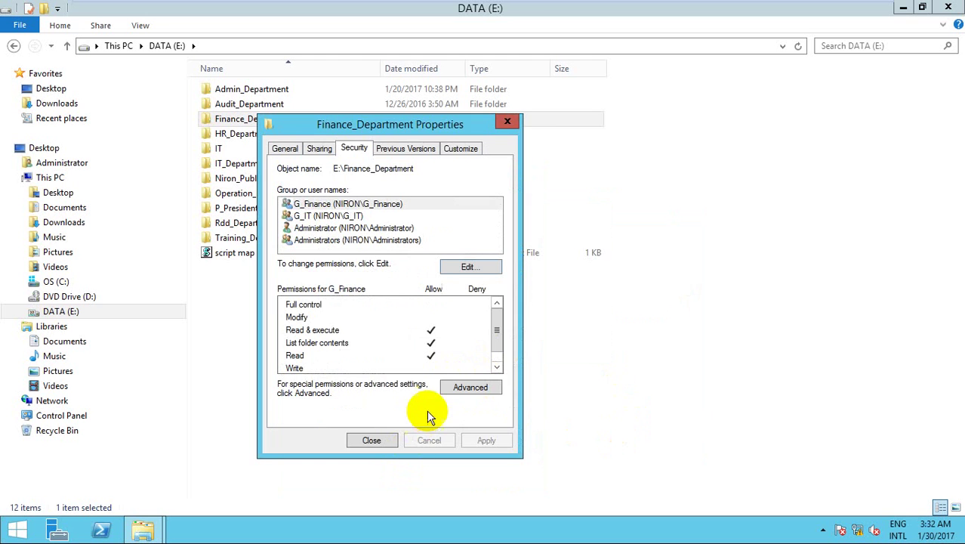
# Allow the advanced Delete permission for G_Finance on Finance_Department and apply the change.
pyautogui.click(469, 387)
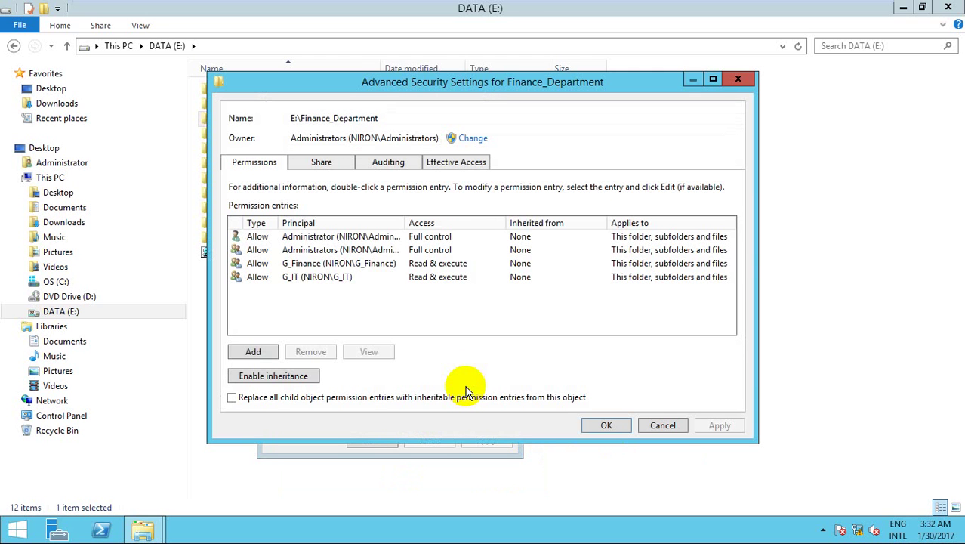
pyautogui.click(332, 263)
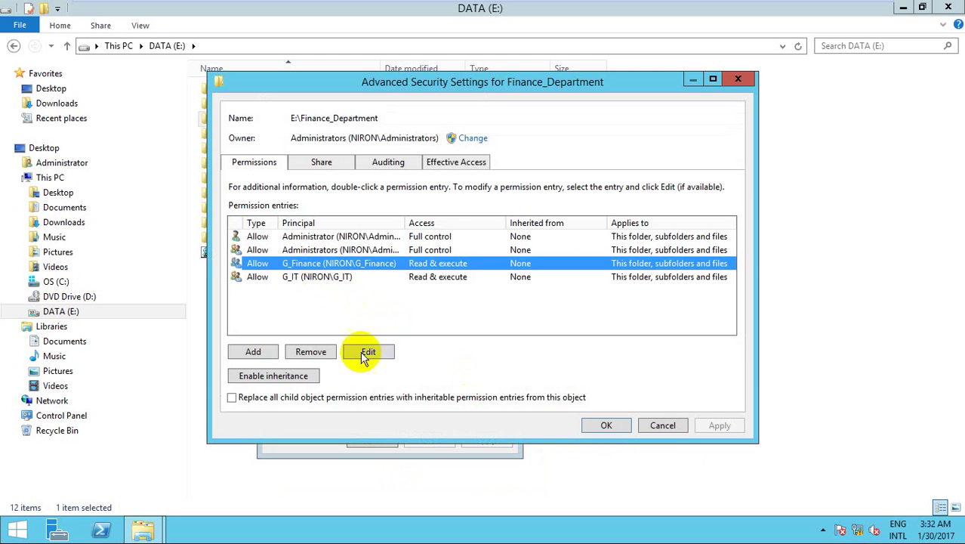
pyautogui.click(365, 352)
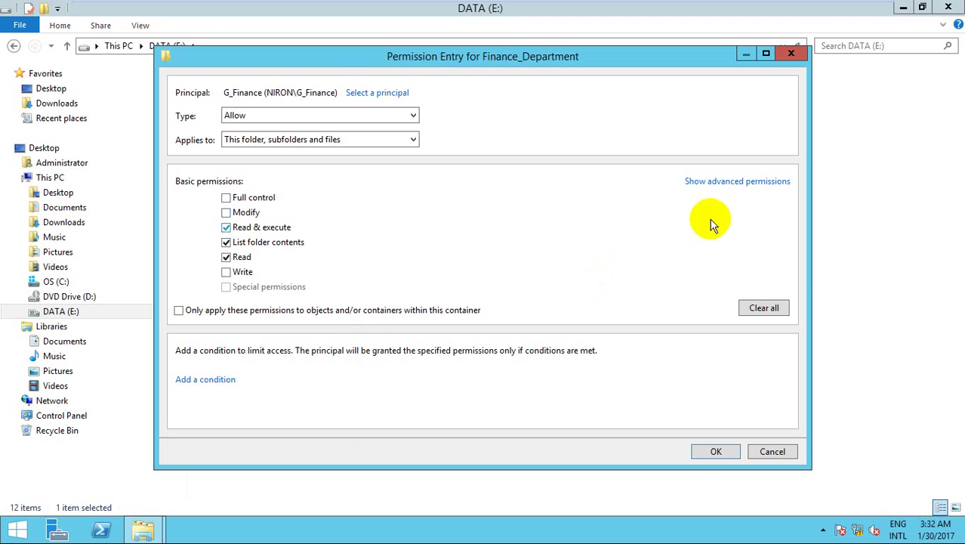
pyautogui.click(729, 182)
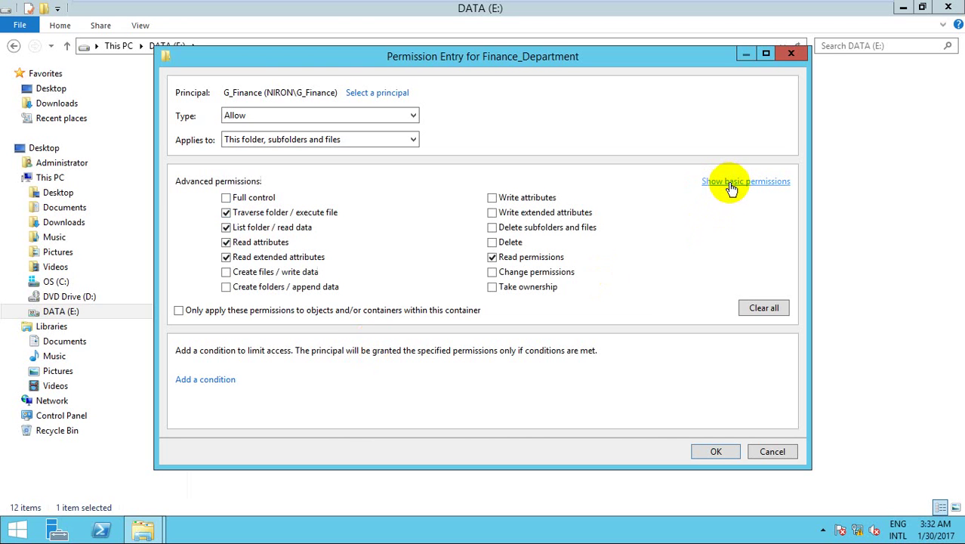
pyautogui.click(512, 243)
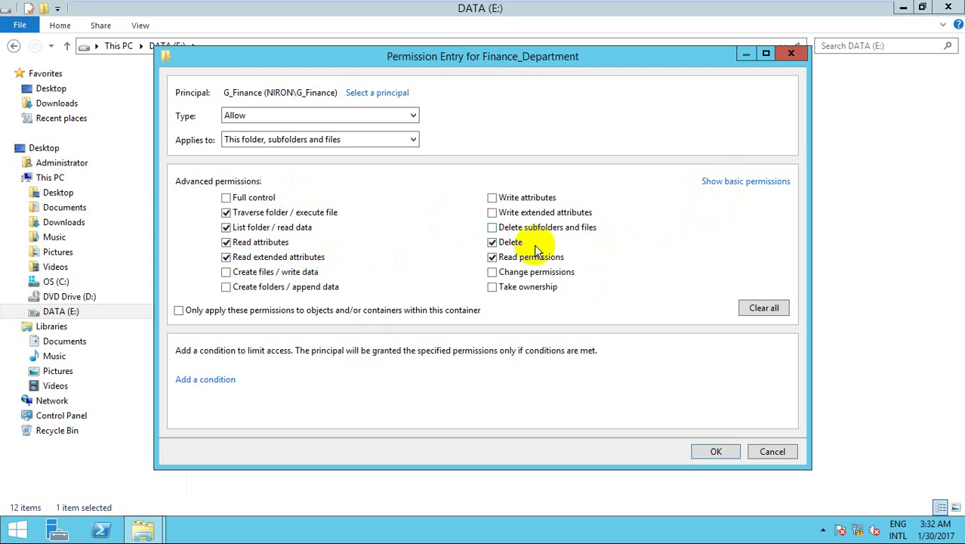
pyautogui.click(721, 453)
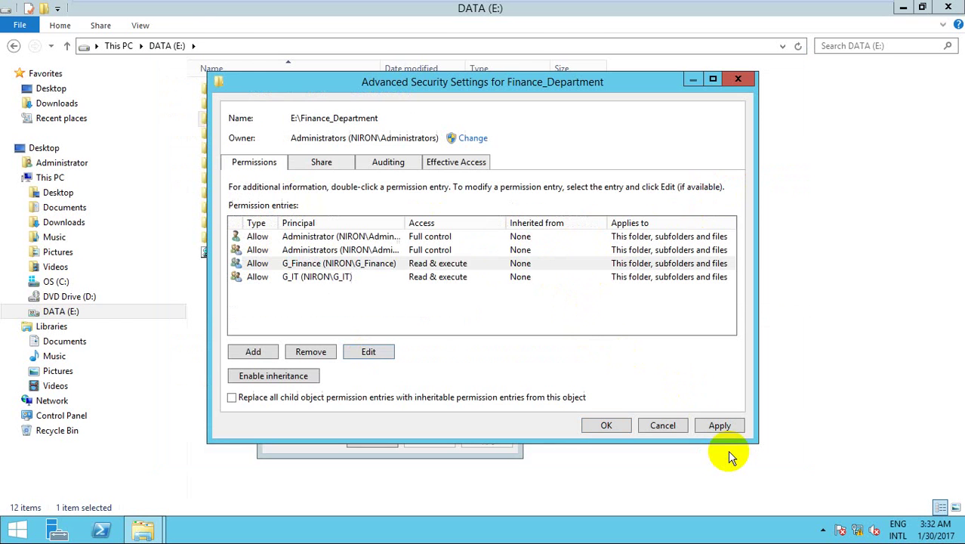
pyautogui.click(714, 426)
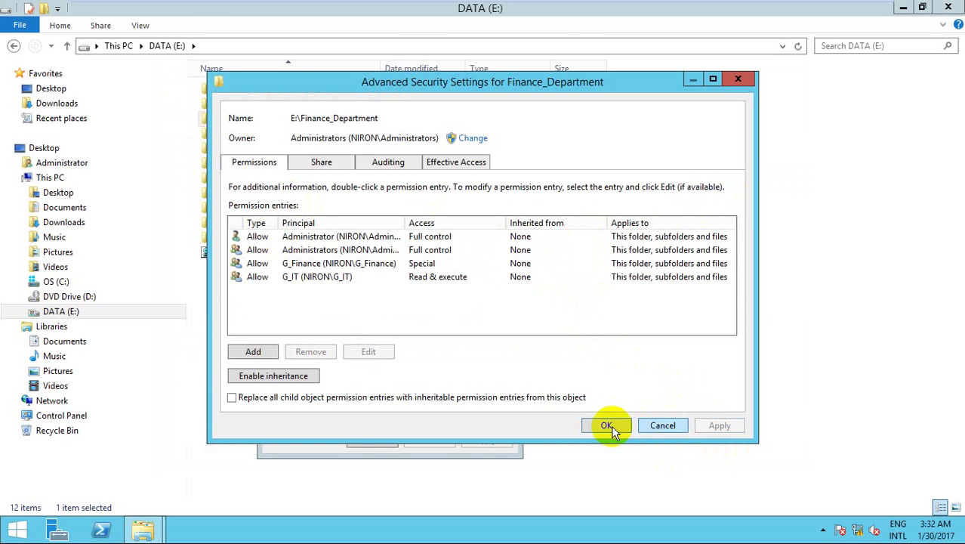
# Accept the advanced security settings, review each principal's permissions on Finance_Department, including G_Finance's special permissions, and close the folder properties.
pyautogui.click(607, 425)
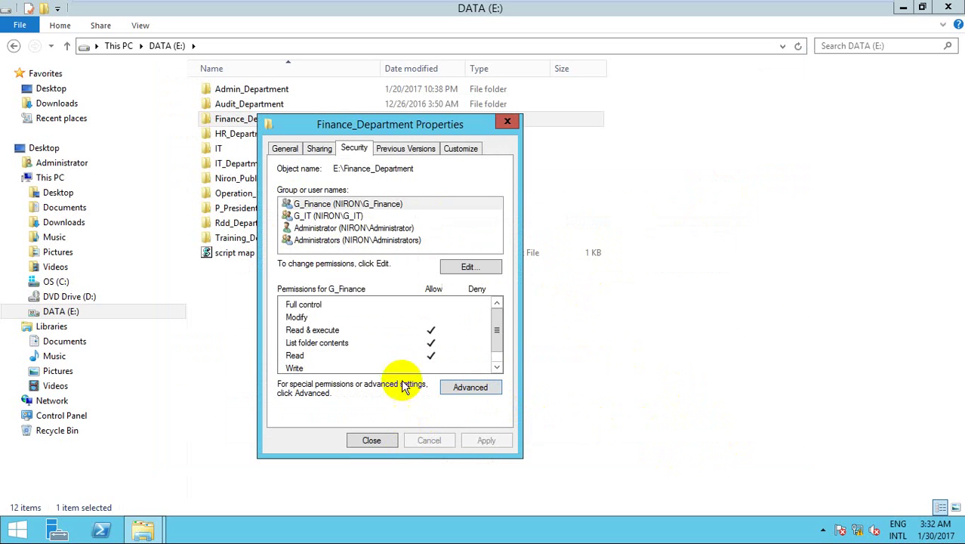
pyautogui.click(376, 229)
pyautogui.click(375, 217)
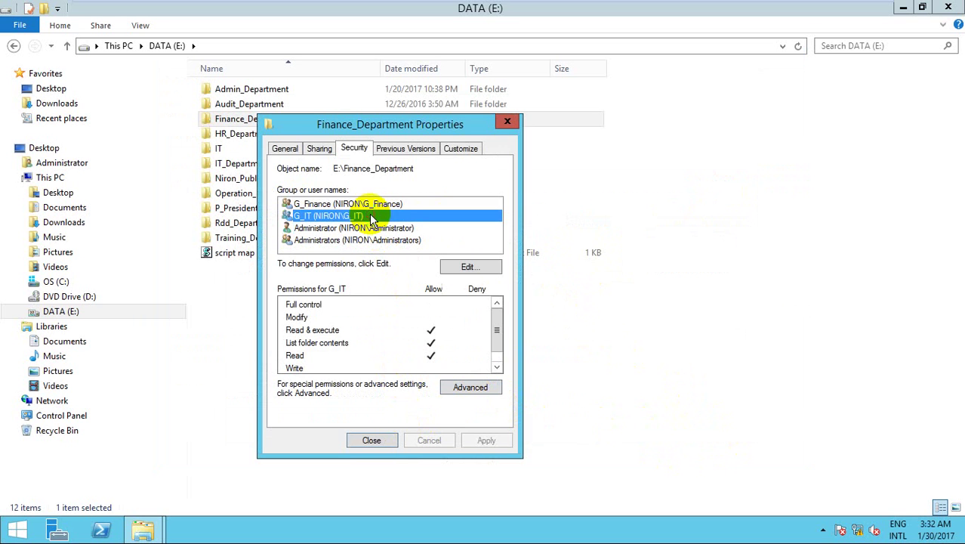
pyautogui.click(375, 206)
pyautogui.click(376, 215)
pyautogui.click(378, 205)
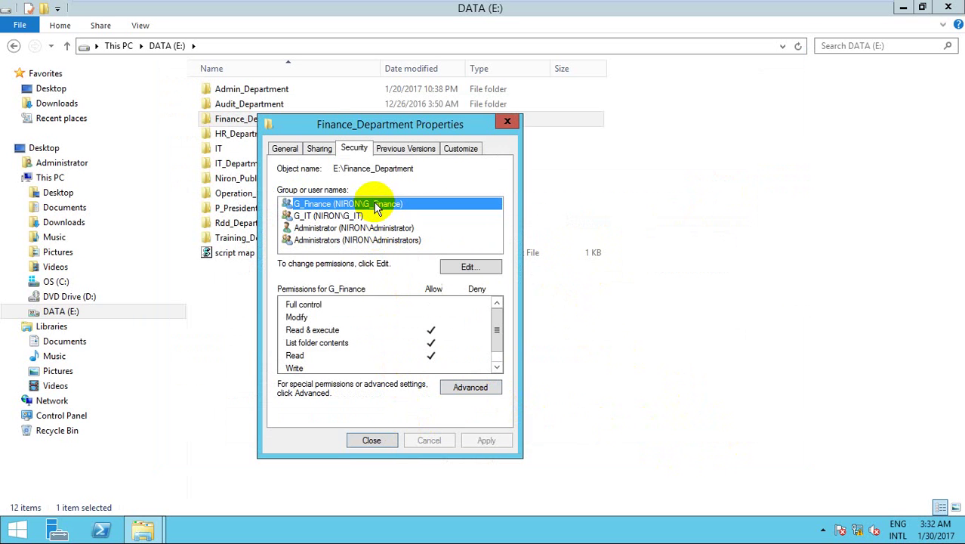
pyautogui.click(389, 215)
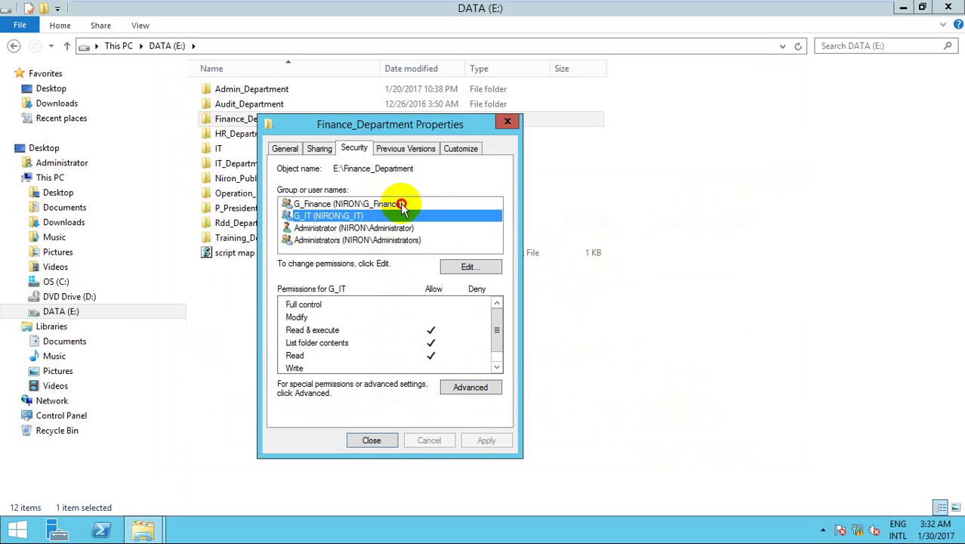
pyautogui.click(400, 204)
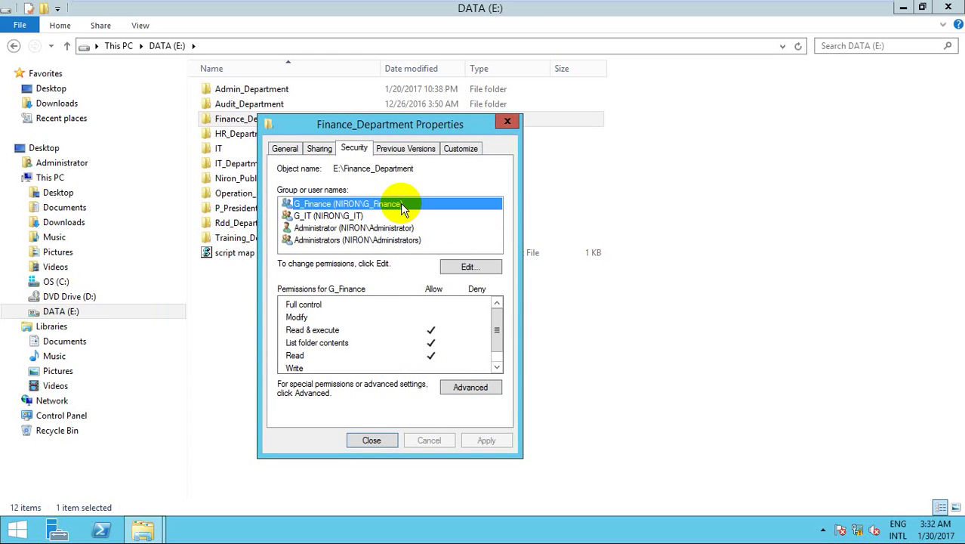
pyautogui.click(401, 217)
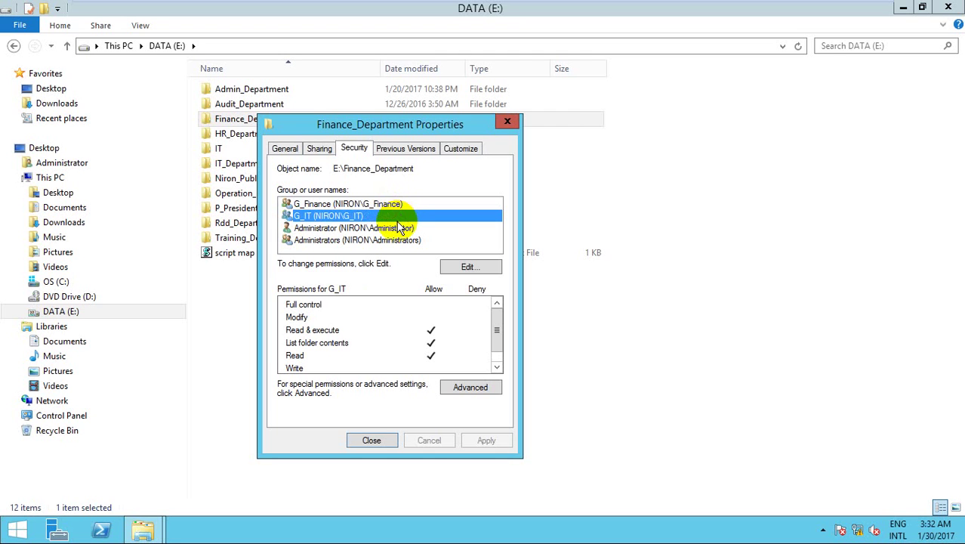
pyautogui.click(403, 206)
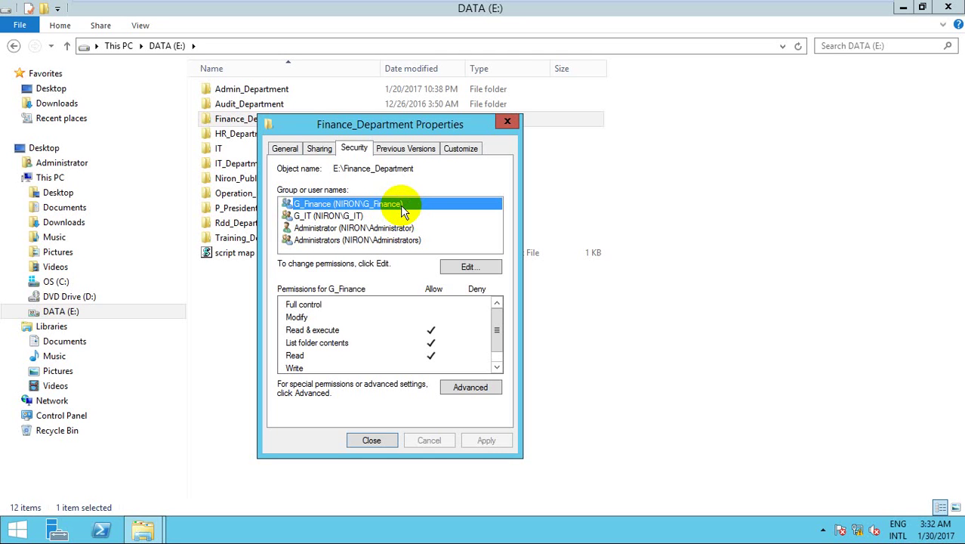
pyautogui.click(406, 216)
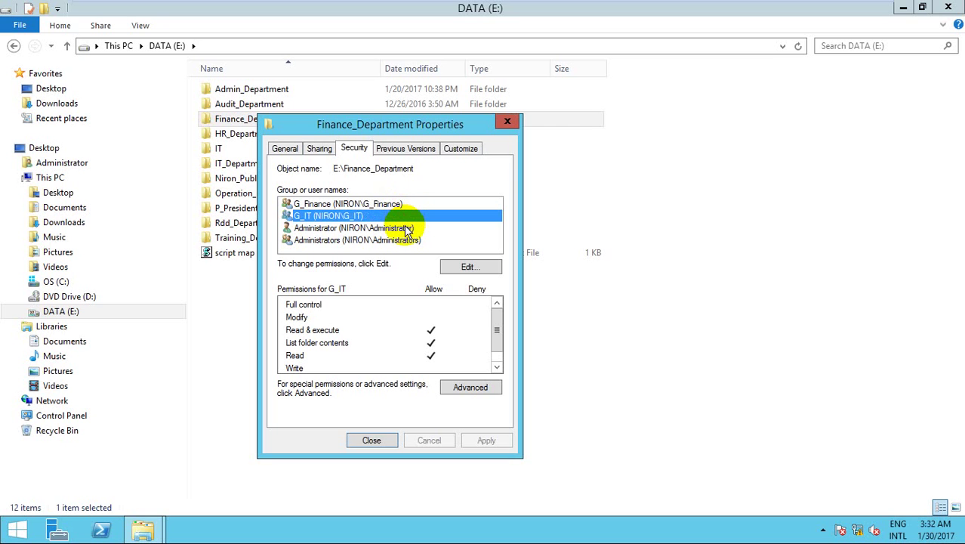
pyautogui.click(407, 231)
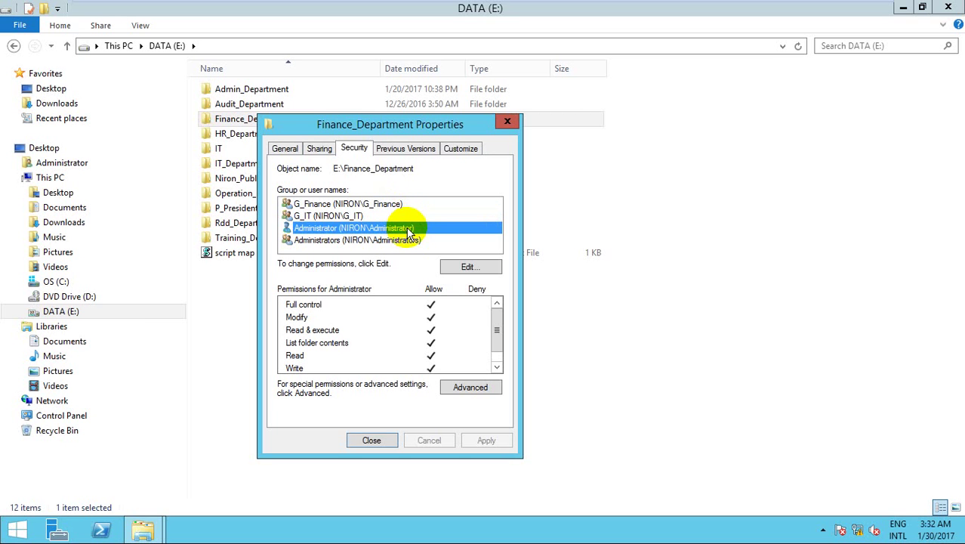
pyautogui.click(408, 241)
pyautogui.click(404, 217)
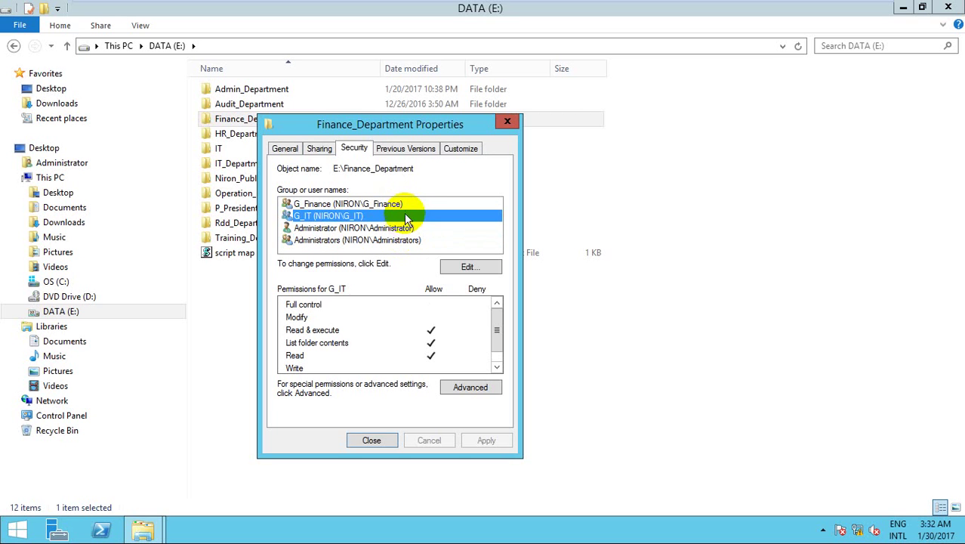
pyautogui.click(408, 205)
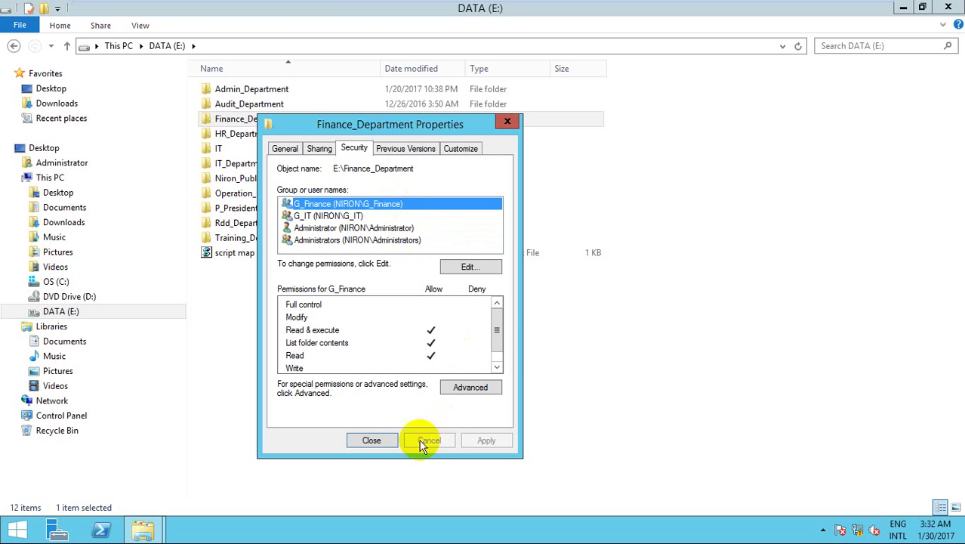
pyautogui.click(497, 367)
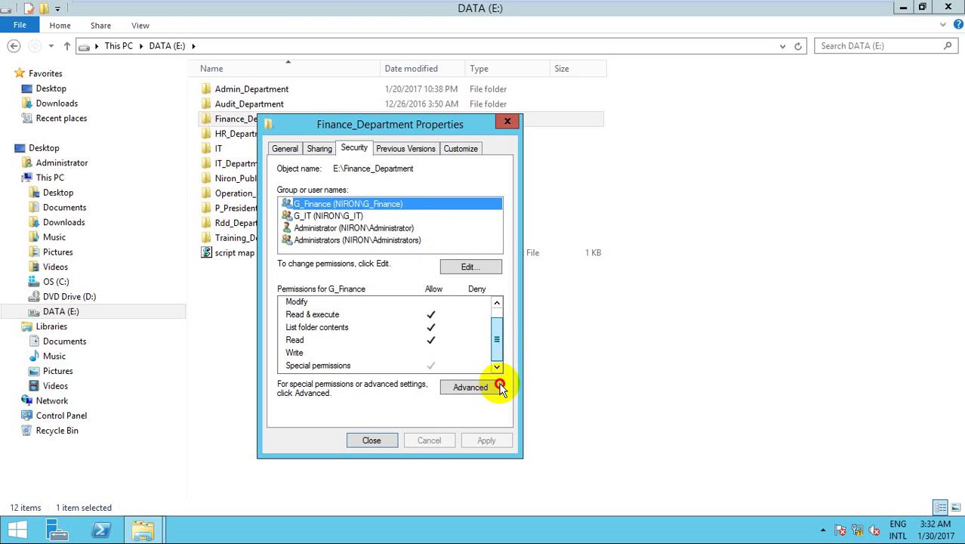
pyautogui.click(370, 442)
# Enable advanced sharing for the HR_Department folder, keeping HR_Department as the share name.
pyautogui.click(253, 133)
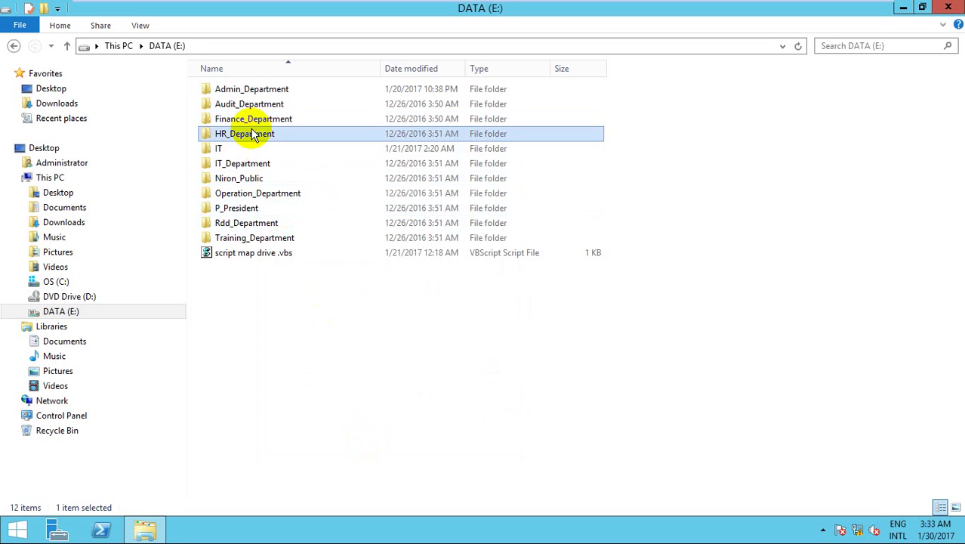
pyautogui.rightClick(253, 133)
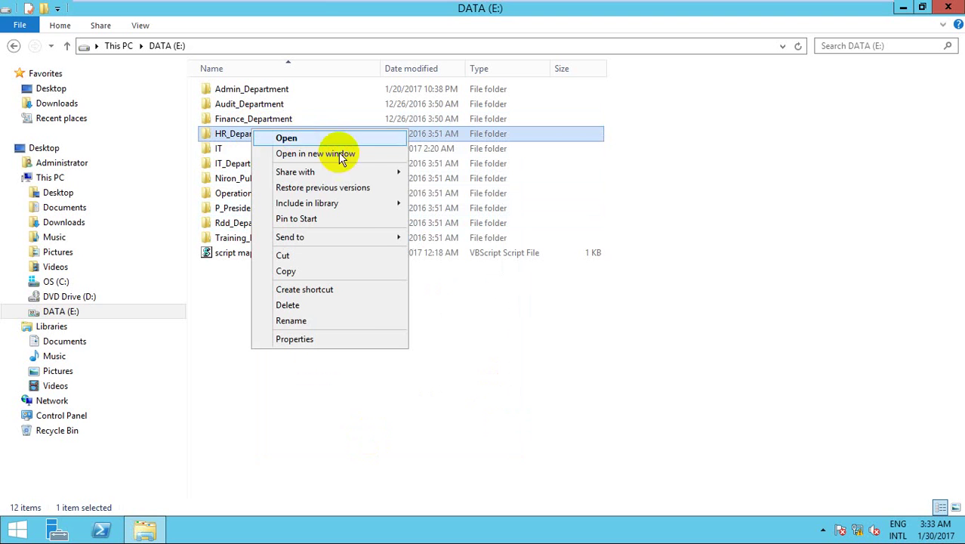
pyautogui.click(337, 338)
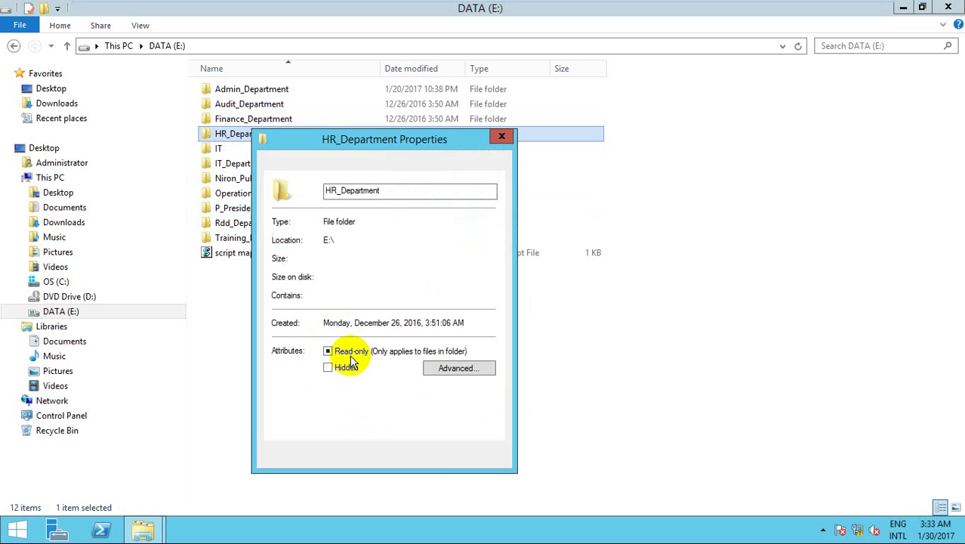
pyautogui.moveTo(381, 143); pyautogui.dragTo(582, 96)
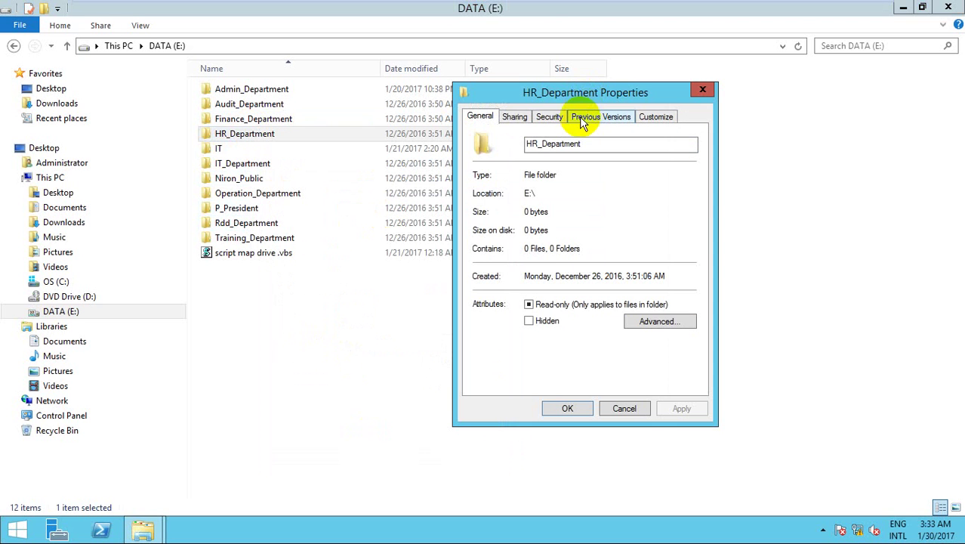
pyautogui.click(514, 117)
pyautogui.click(526, 284)
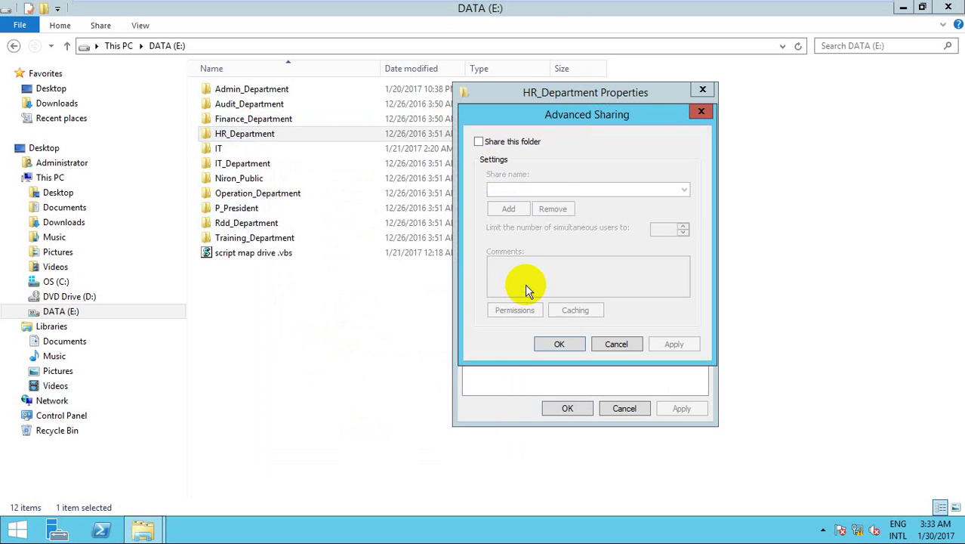
pyautogui.click(501, 143)
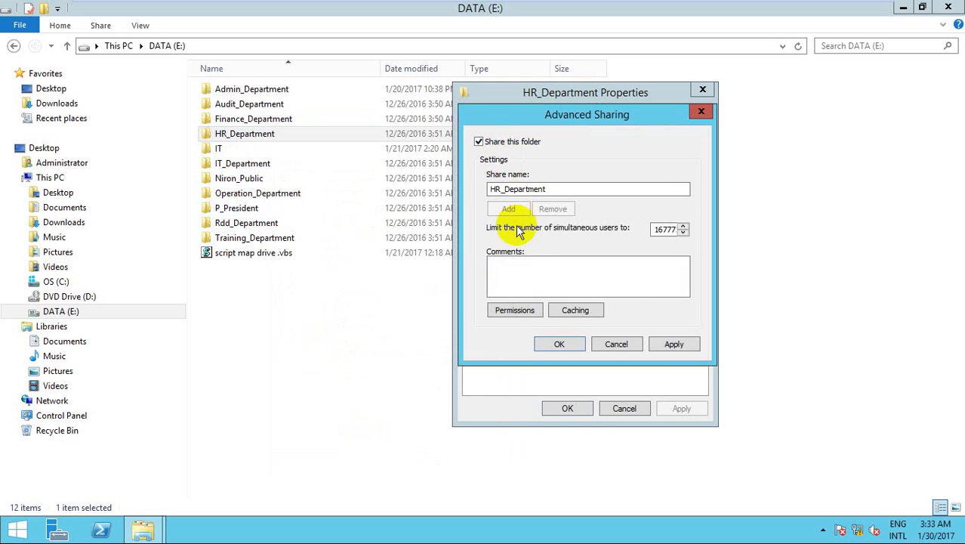
# Replace Everyone with the built-in Administrator account in the HR_Department share permissions and allow it Full Control.
pyautogui.click(515, 310)
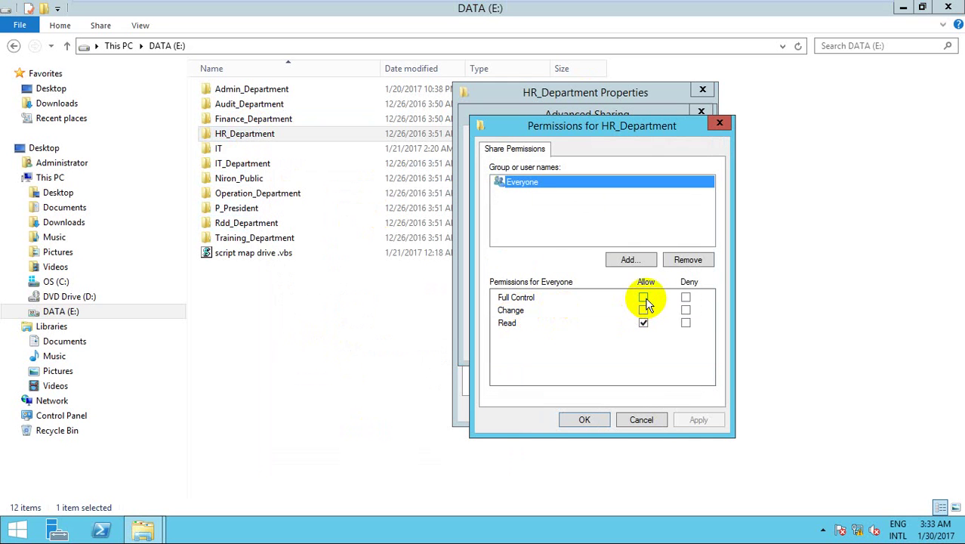
pyautogui.click(667, 259)
pyautogui.click(629, 259)
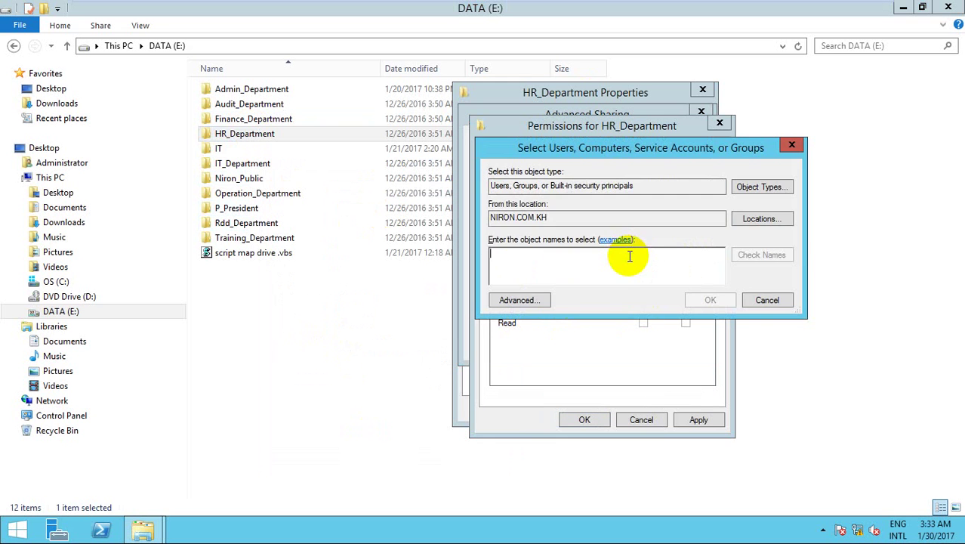
pyautogui.write('administrator')
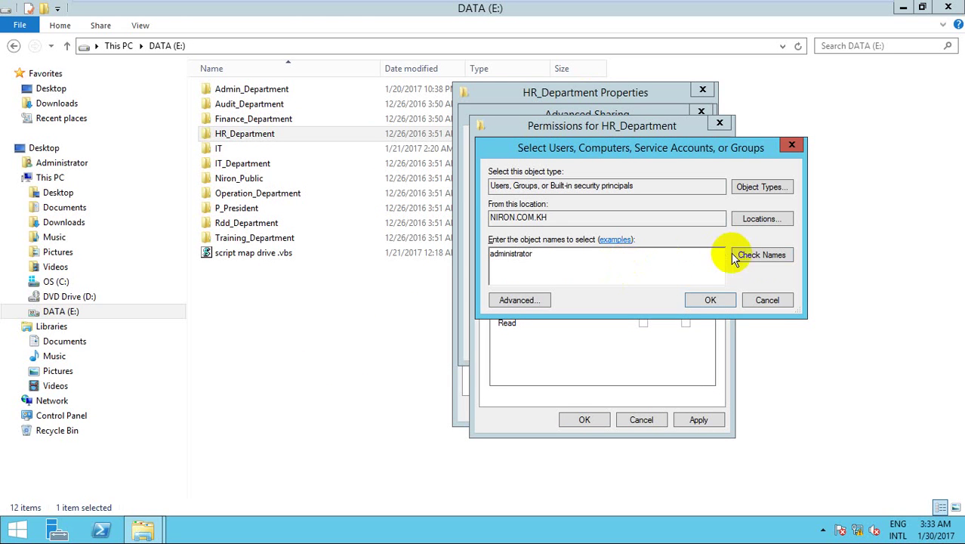
pyautogui.click(759, 255)
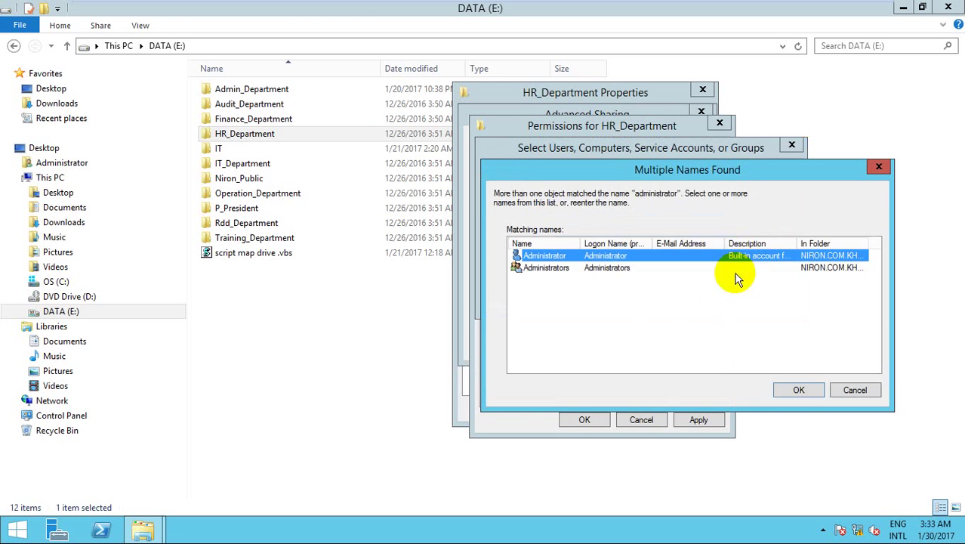
pyautogui.click(799, 389)
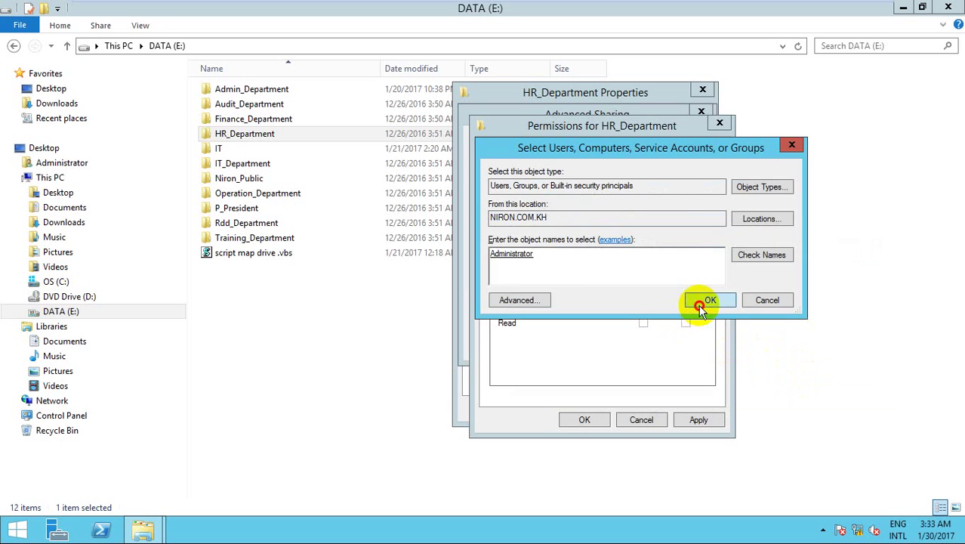
pyautogui.click(701, 301)
pyautogui.click(642, 298)
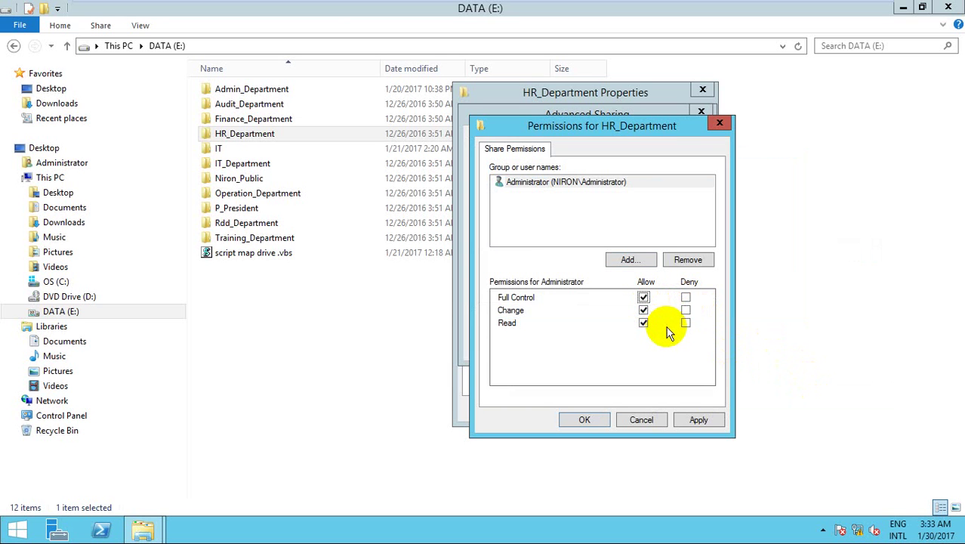
pyautogui.click(632, 260)
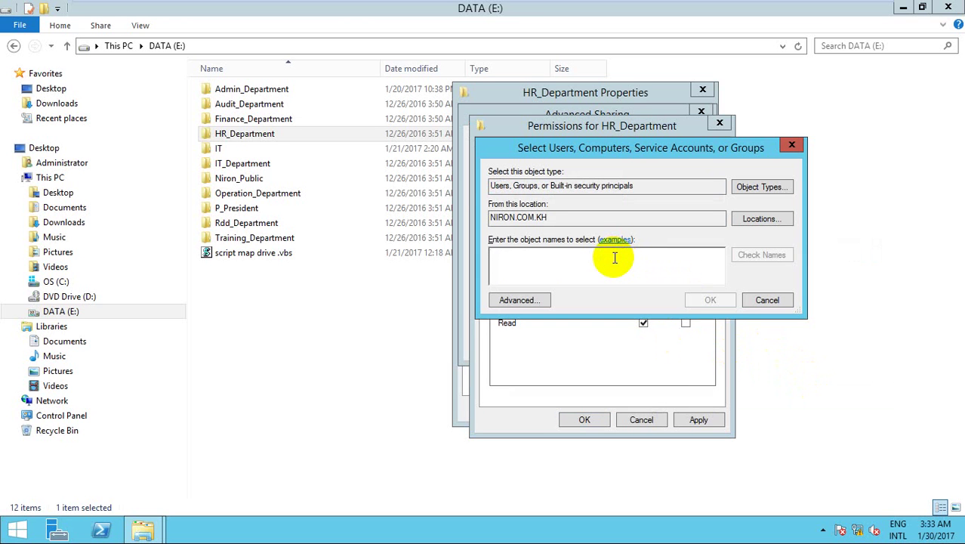
pyautogui.write('G_Department')
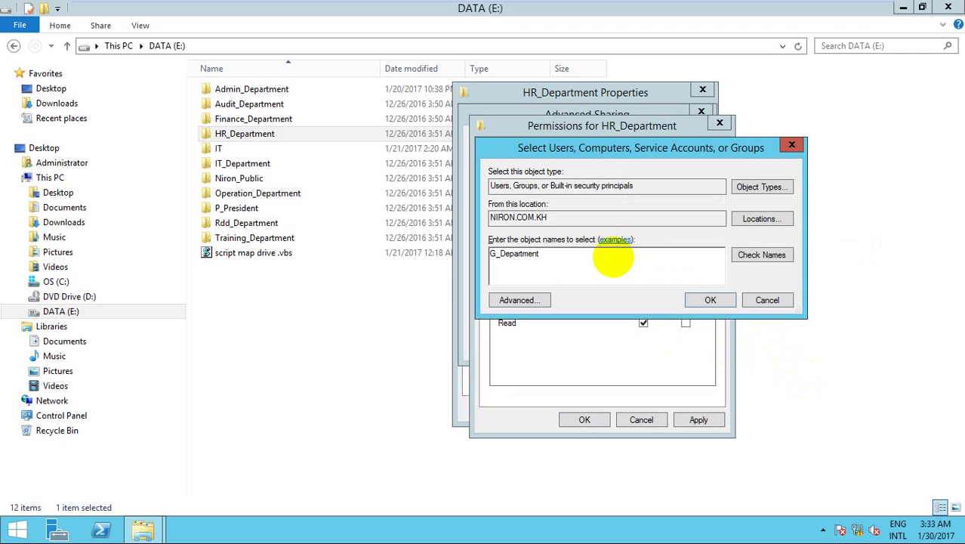
pyautogui.click(755, 257)
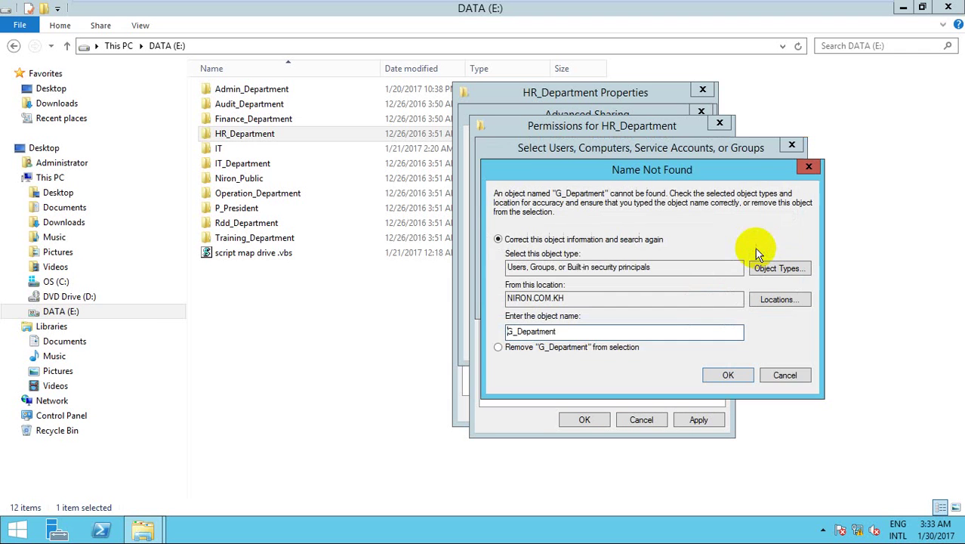
pyautogui.click(785, 370)
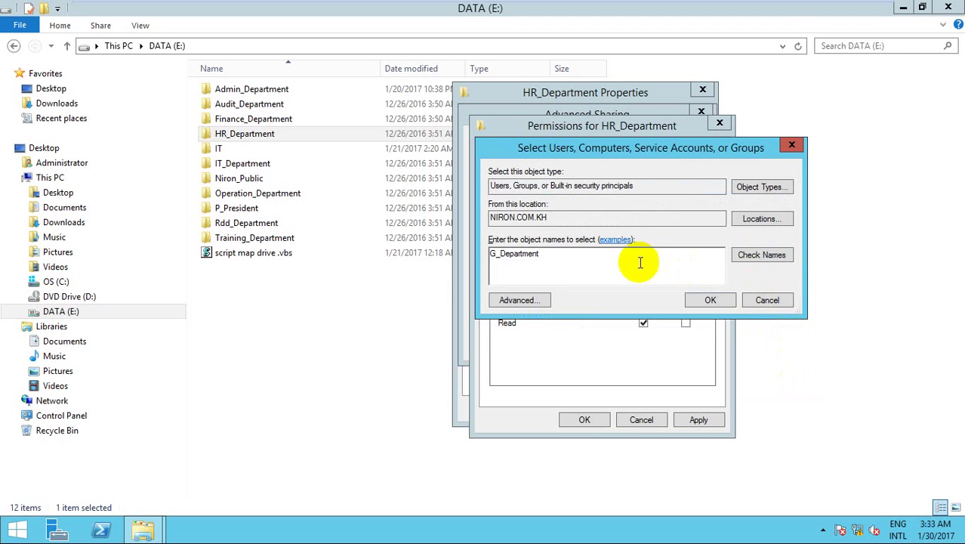
pyautogui.moveTo(638, 262); pyautogui.dragTo(470, 257)
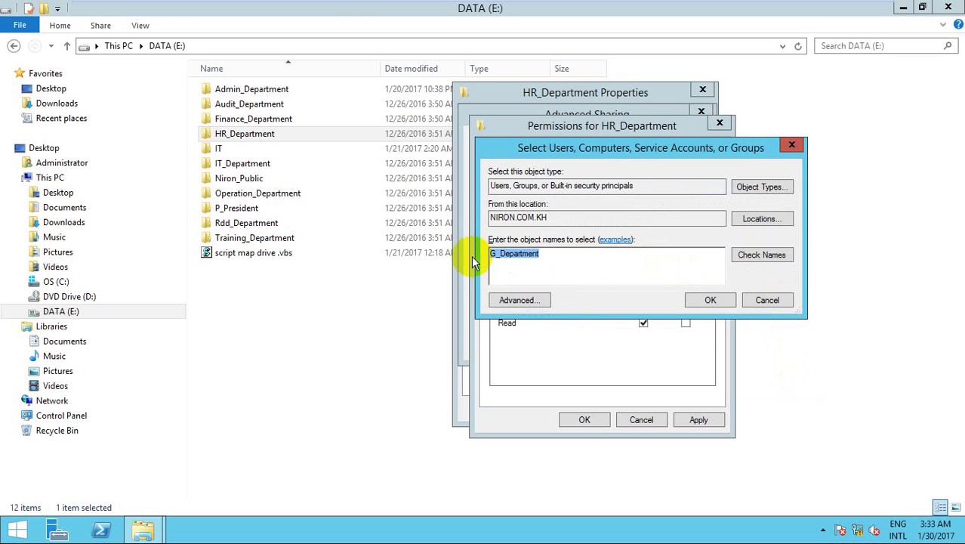
pyautogui.press('BackSpace')
pyautogui.click(751, 303)
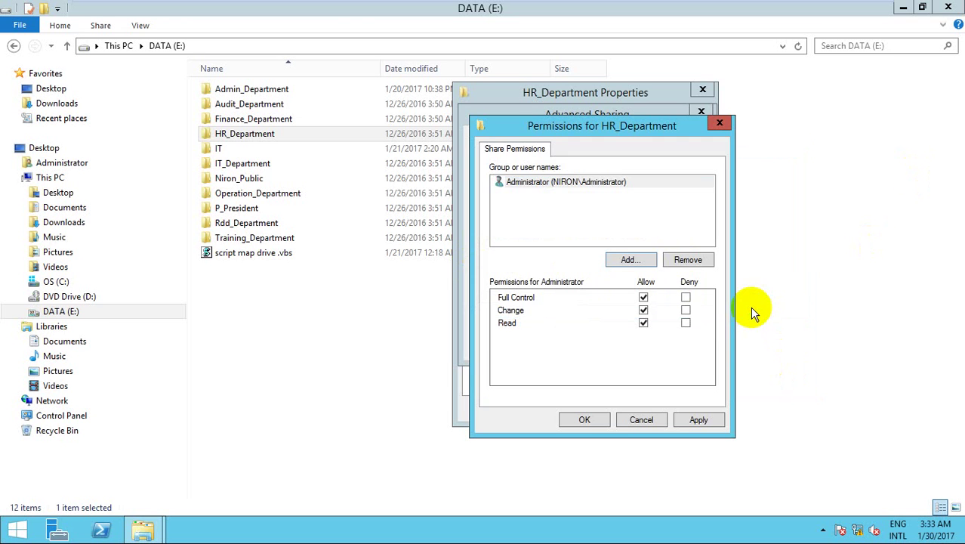
# Search the directory for the G_HR group and add it to the HR_Department share permissions.
pyautogui.click(626, 259)
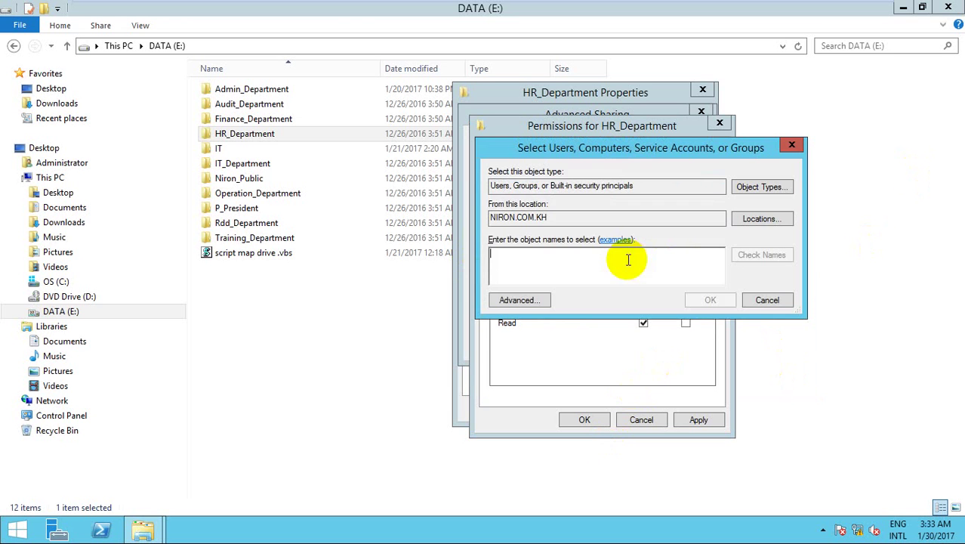
pyautogui.click(521, 299)
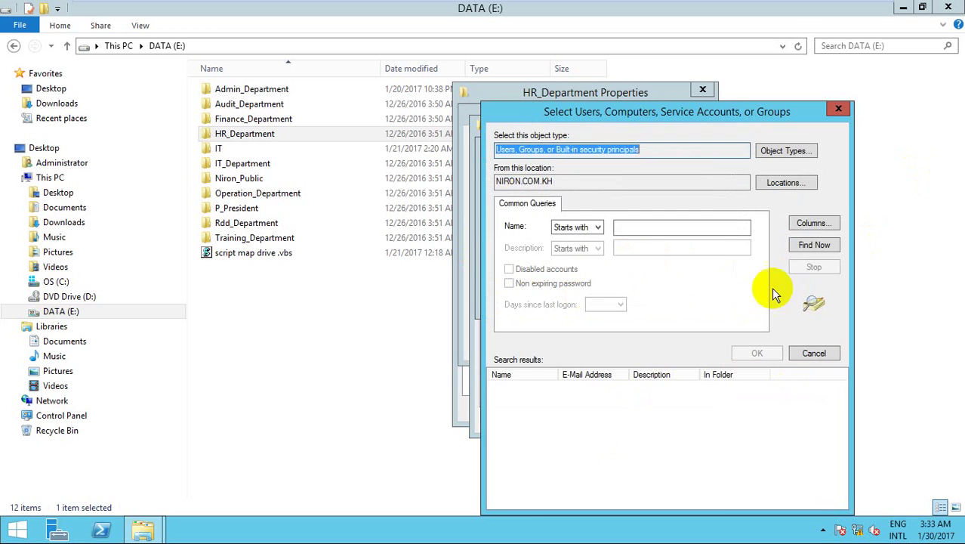
pyautogui.click(814, 244)
pyautogui.scroll(-8, 618, 390)
pyautogui.click(618, 390)
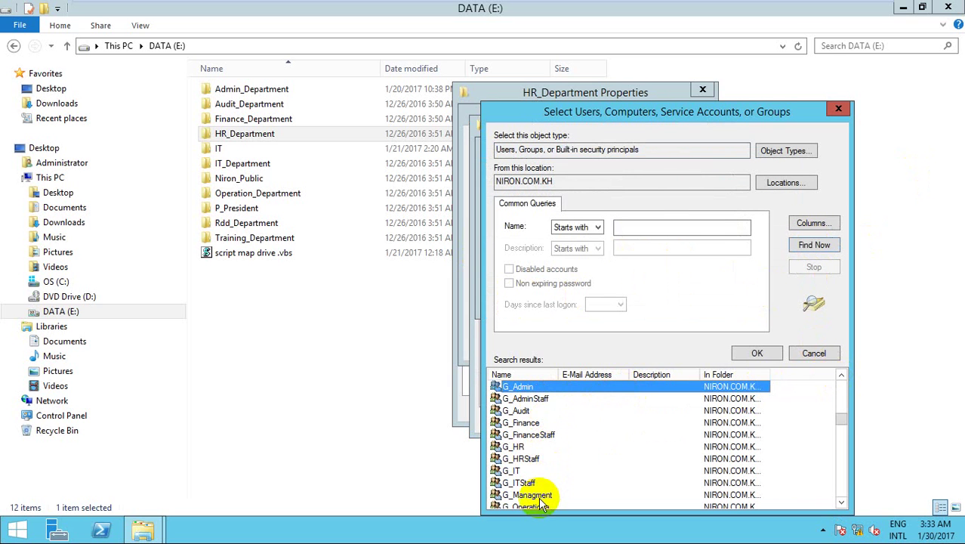
pyautogui.scroll(-1, 543, 488)
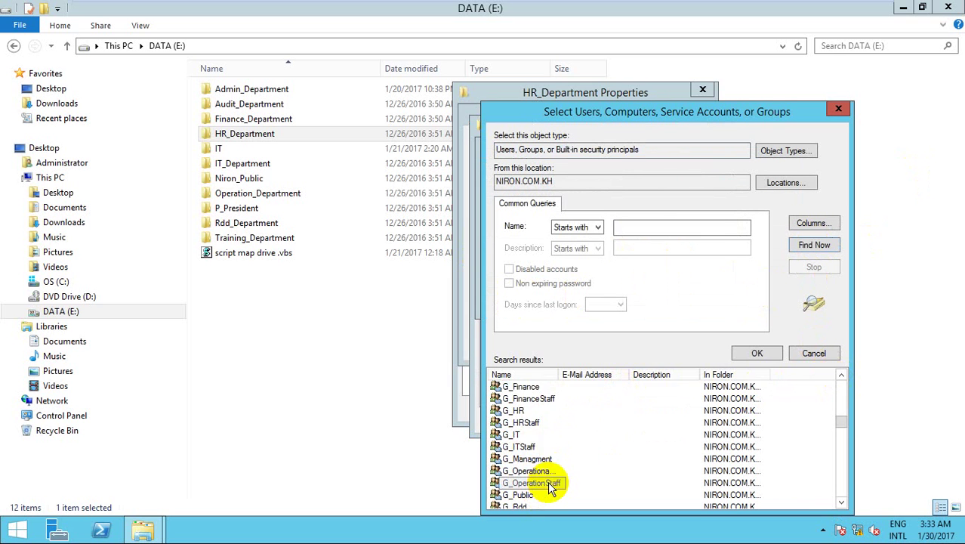
pyautogui.click(533, 427)
pyautogui.click(538, 411)
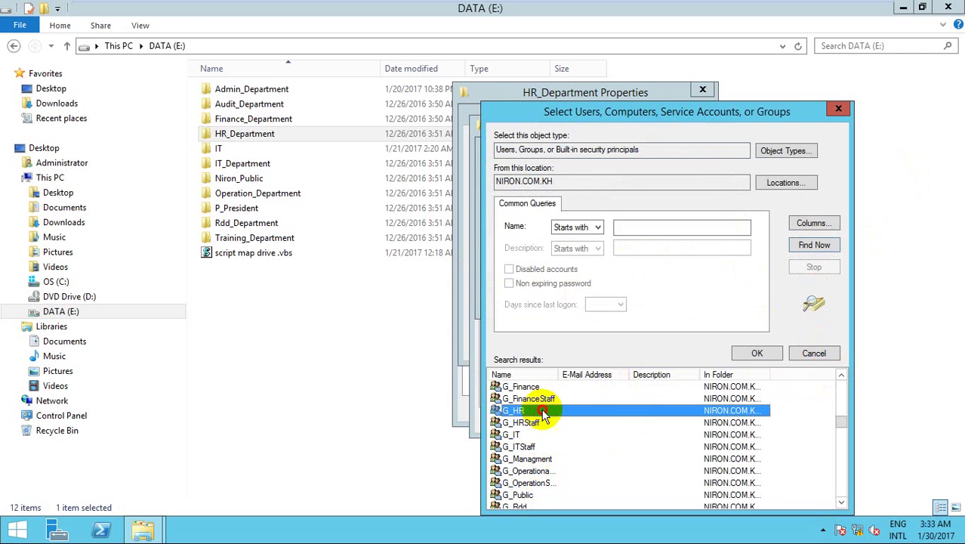
pyautogui.click(762, 352)
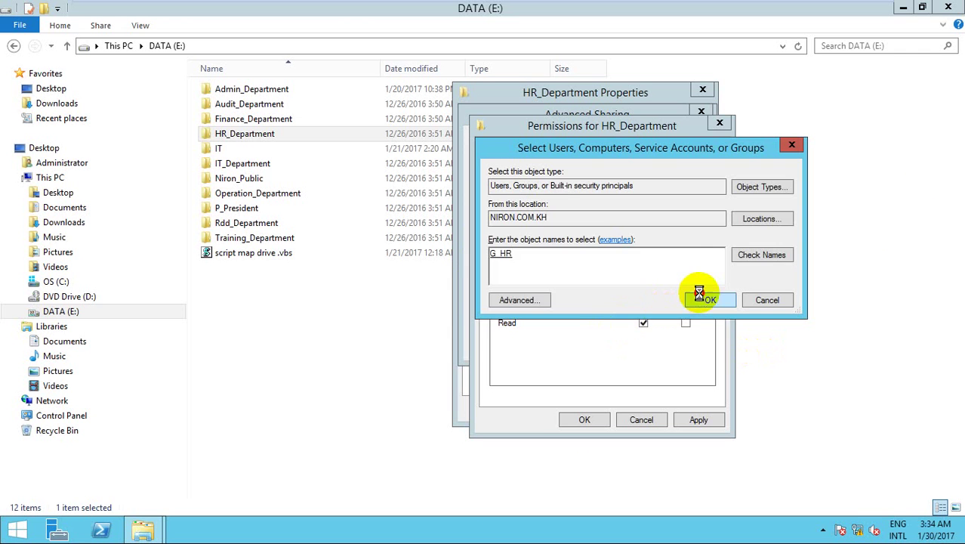
pyautogui.click(708, 299)
# Allow G_HR Full Control on the HR_Department share, apply it, and check the Administrator entry's permissions.
pyautogui.click(644, 297)
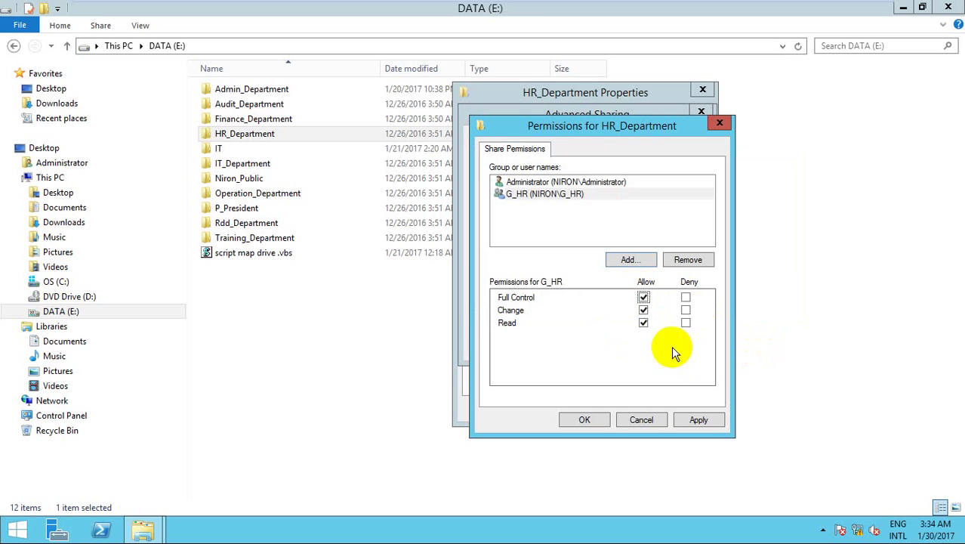
pyautogui.click(708, 422)
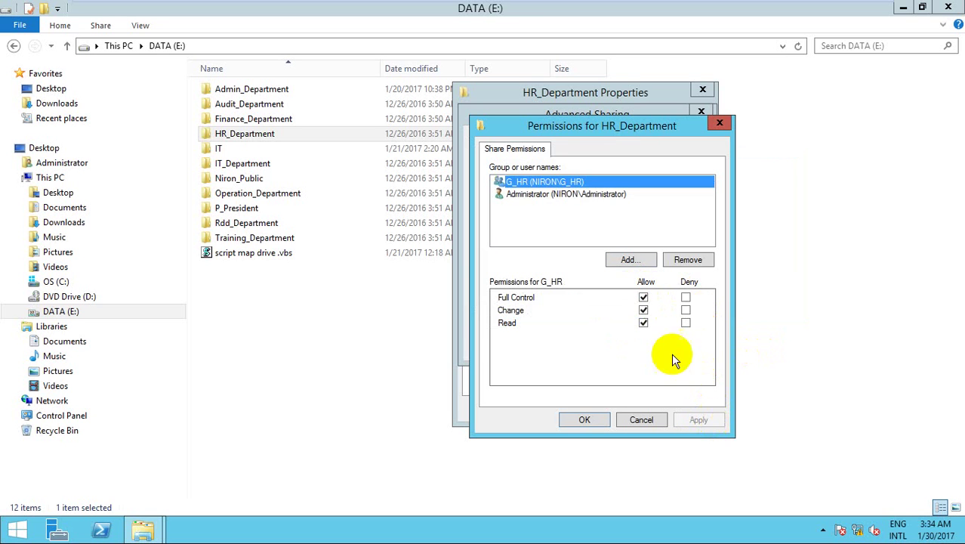
pyautogui.click(585, 215)
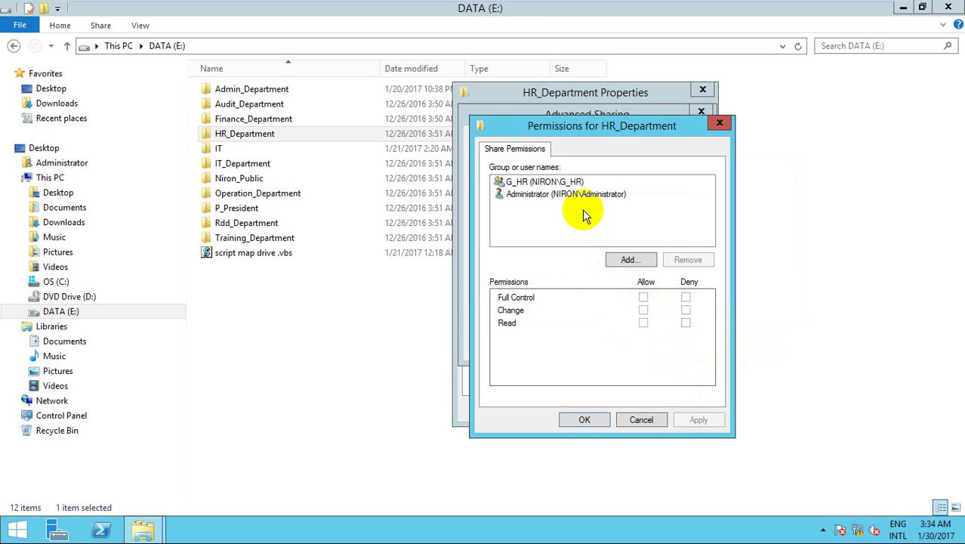
pyautogui.click(571, 194)
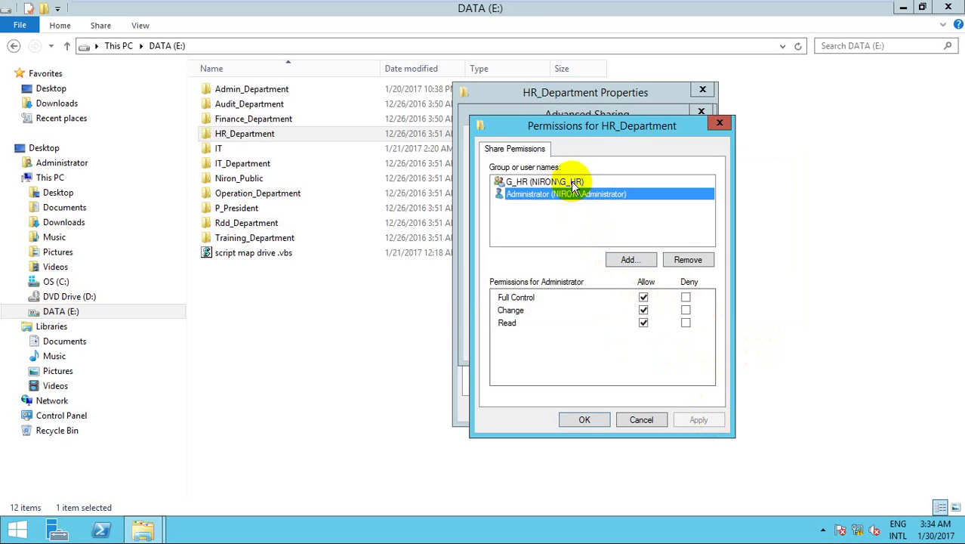
pyautogui.click(571, 215)
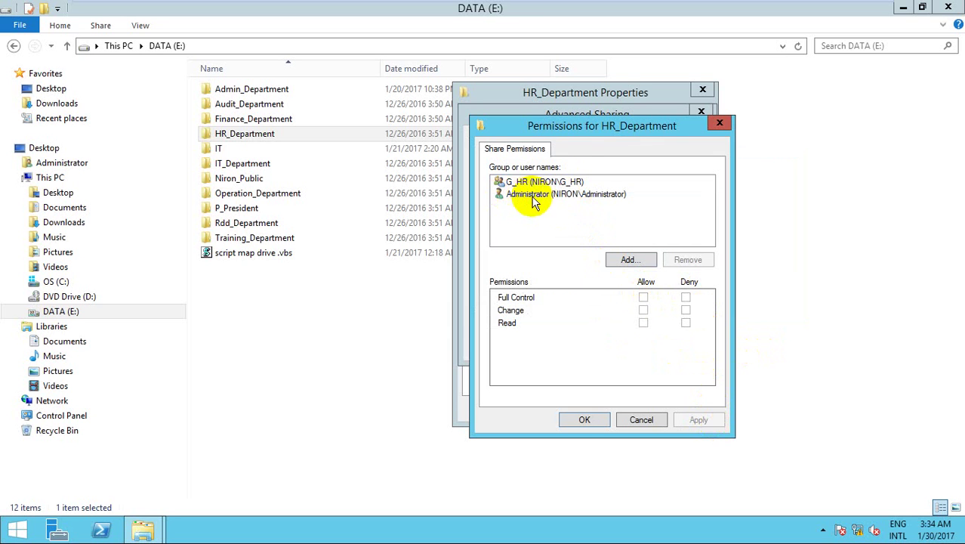
# Add the G_IT group to the HR_Department share permissions, verifying its name against the directory.
pyautogui.click(630, 259)
pyautogui.write('G')
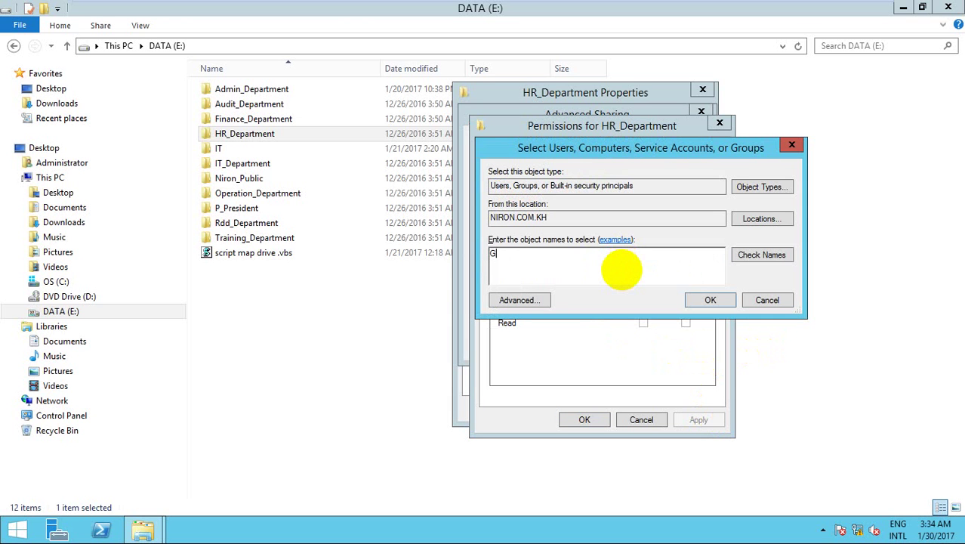
pyautogui.write('_IT')
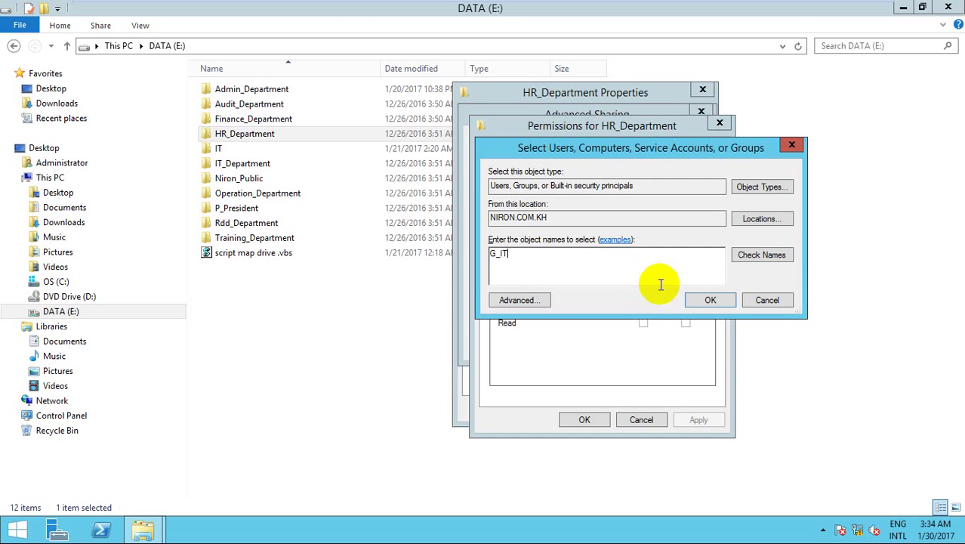
pyautogui.click(762, 254)
pyautogui.click(799, 390)
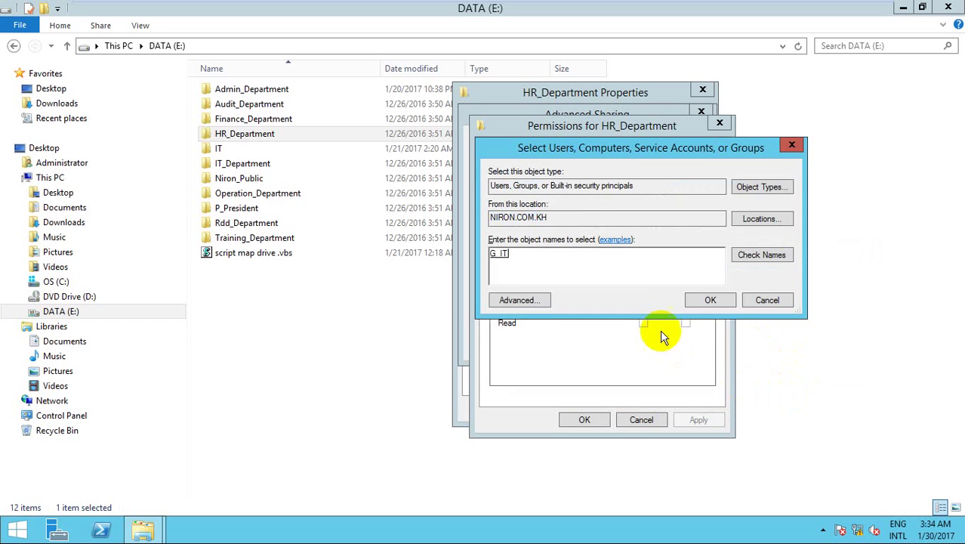
pyautogui.click(707, 300)
# Allow G_IT Full Control on the HR_Department share, apply the permissions and accept the advanced sharing settings.
pyautogui.click(643, 299)
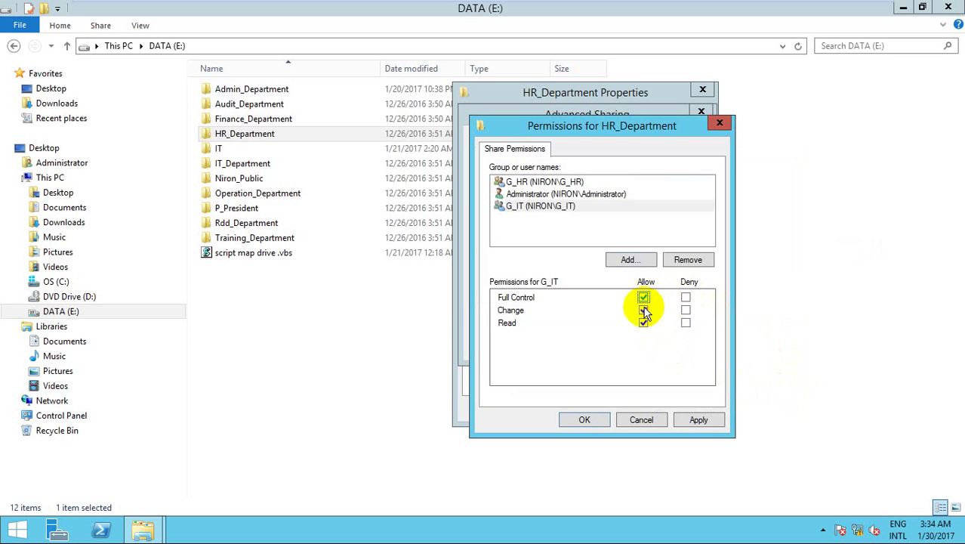
pyautogui.click(699, 420)
pyautogui.click(585, 420)
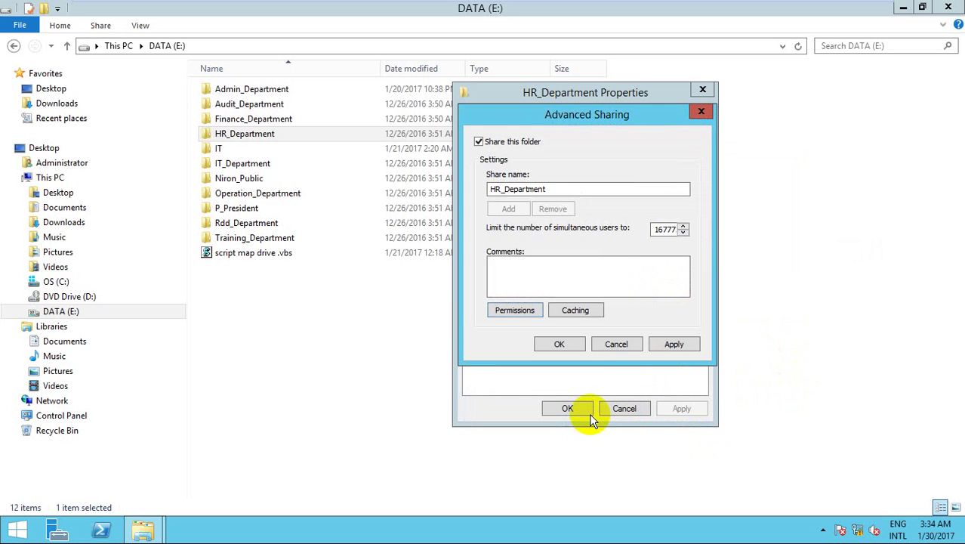
pyautogui.click(566, 343)
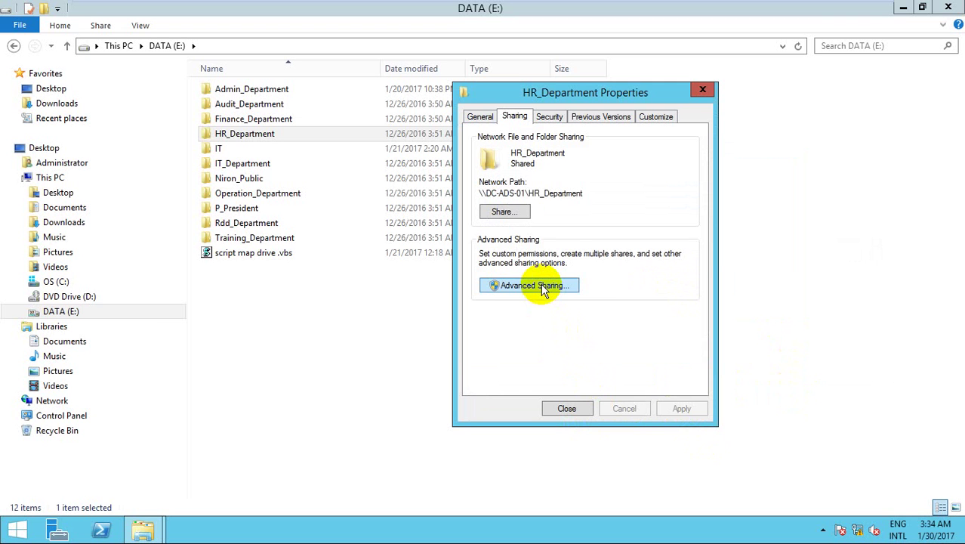
# Disable permission inheritance on the HR_Department folder, converting its inherited permissions into explicit ones.
pyautogui.click(550, 117)
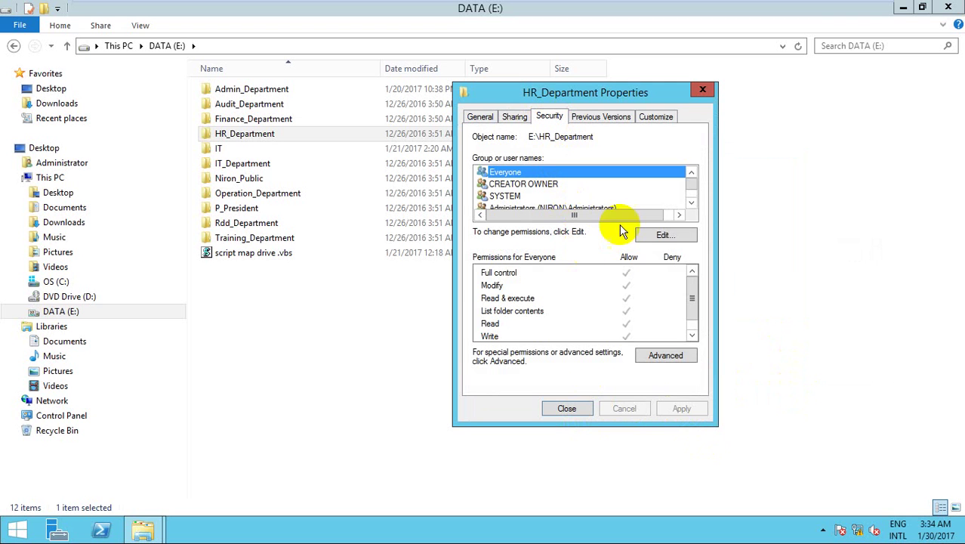
pyautogui.click(658, 355)
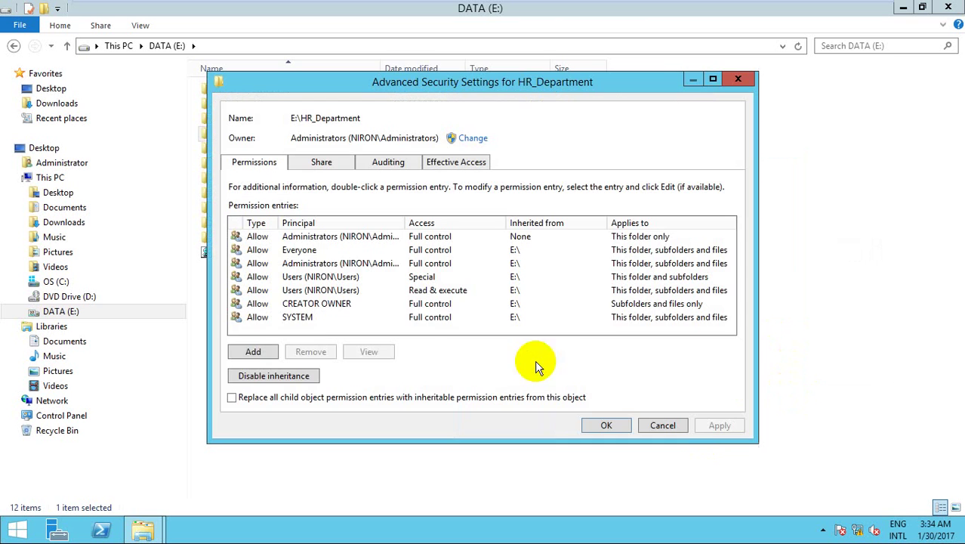
pyautogui.click(606, 425)
pyautogui.click(665, 355)
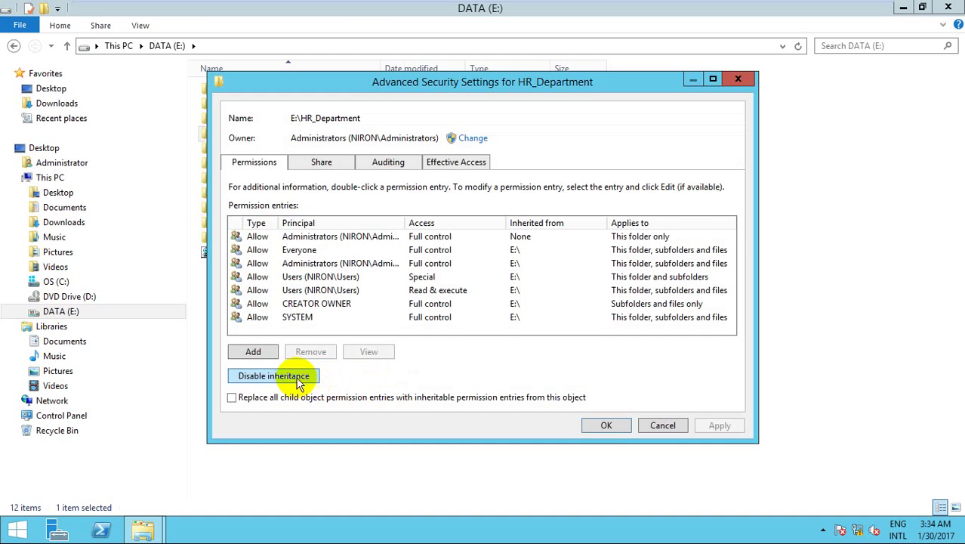
pyautogui.click(293, 378)
pyautogui.click(514, 244)
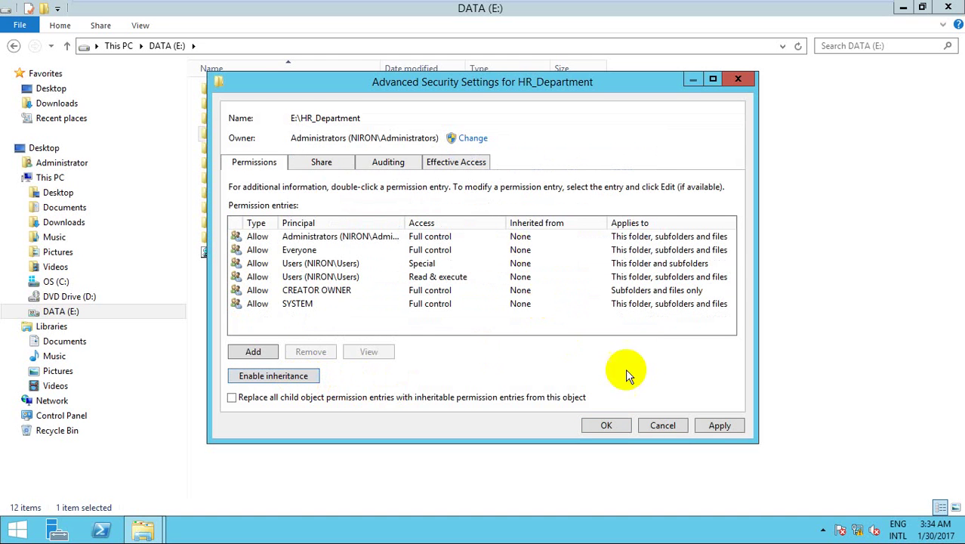
pyautogui.click(605, 425)
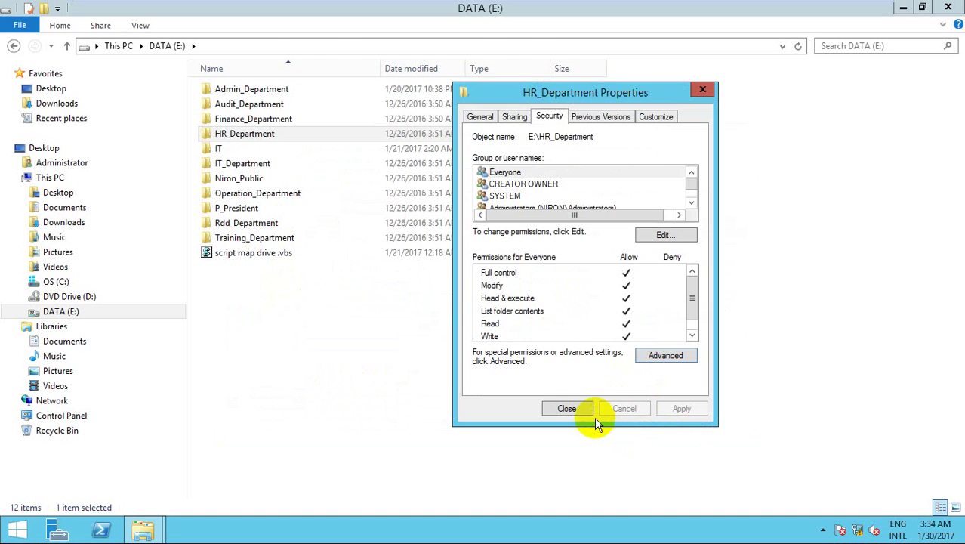
# Remove Everyone, CREATOR OWNER, SYSTEM and Users from the HR_Department security permissions.
pyautogui.click(682, 235)
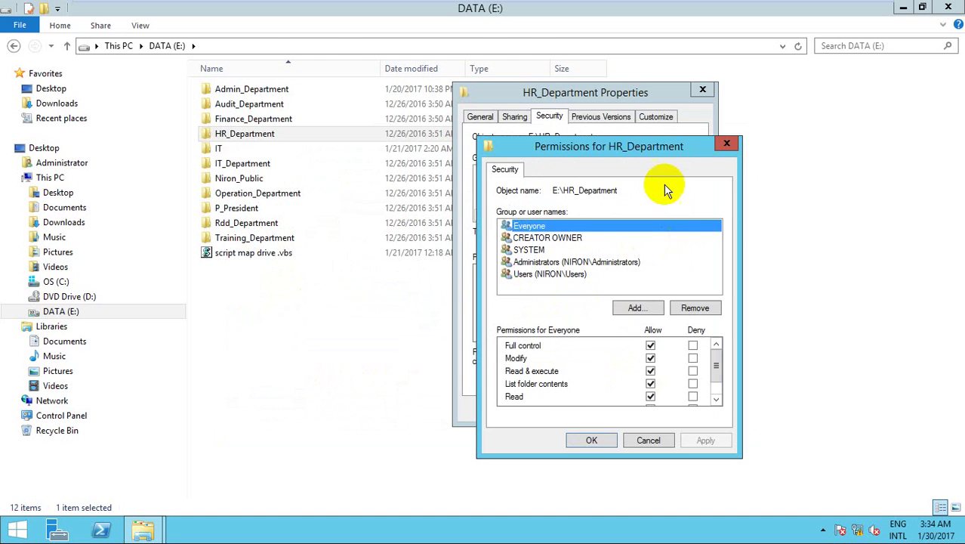
pyautogui.moveTo(664, 146); pyautogui.dragTo(641, 98)
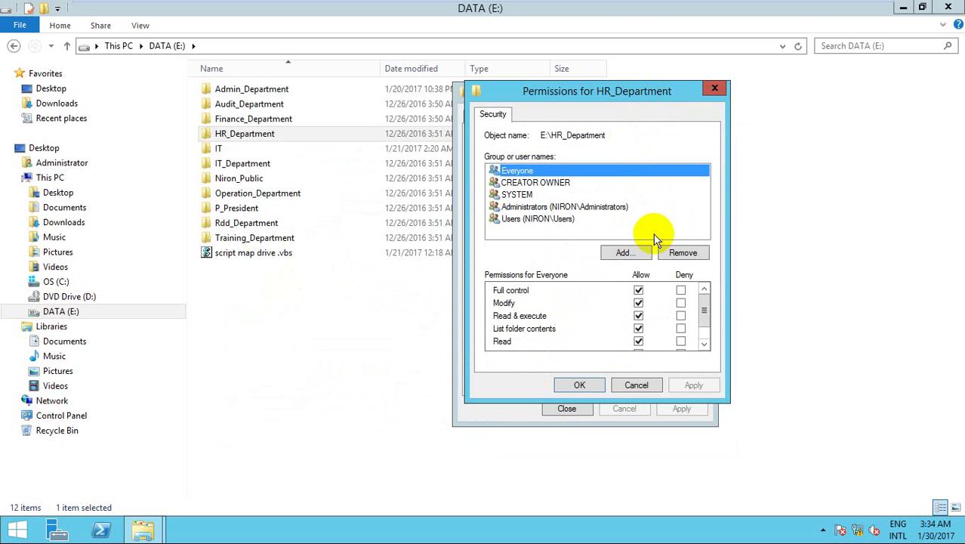
pyautogui.click(675, 253)
pyautogui.click(673, 253)
pyautogui.click(673, 253)
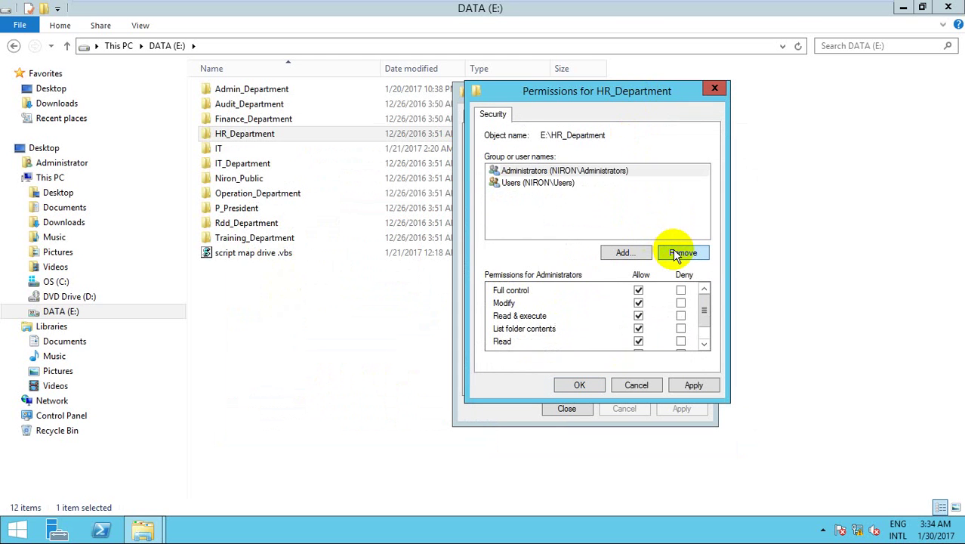
pyautogui.click(556, 183)
pyautogui.click(675, 253)
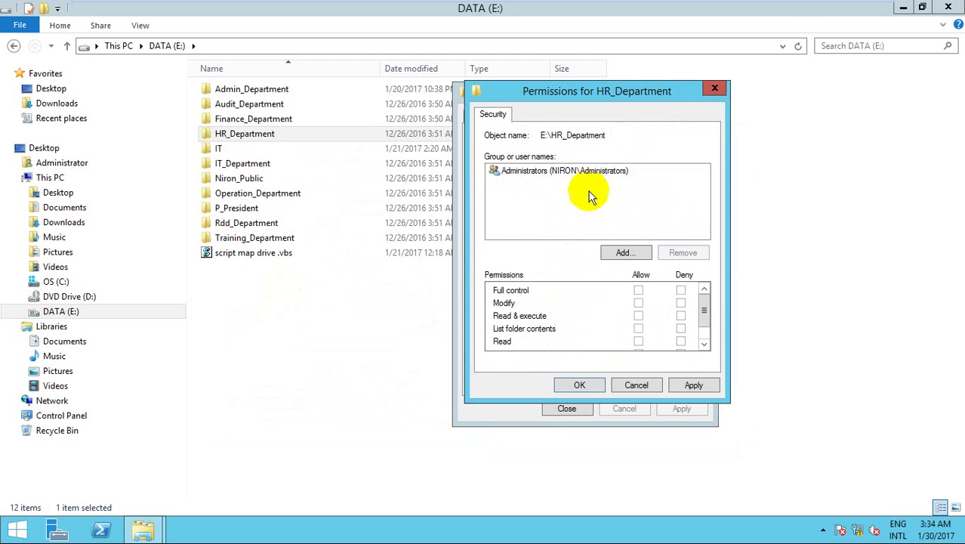
pyautogui.click(587, 170)
pyautogui.click(590, 200)
pyautogui.click(579, 173)
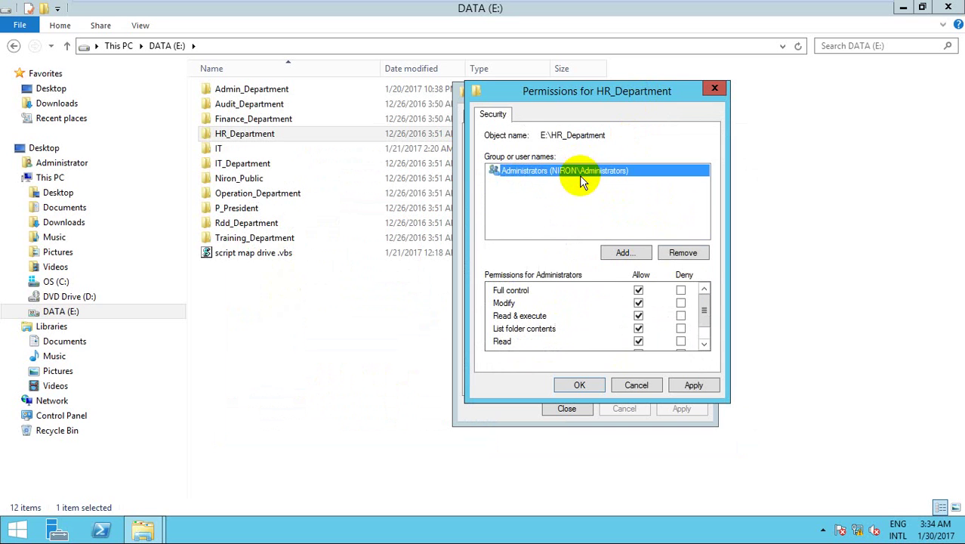
pyautogui.click(577, 190)
pyautogui.click(582, 171)
pyautogui.click(596, 200)
# Add the Administrator account to the HR_Department permissions and allow it Full control.
pyautogui.click(624, 253)
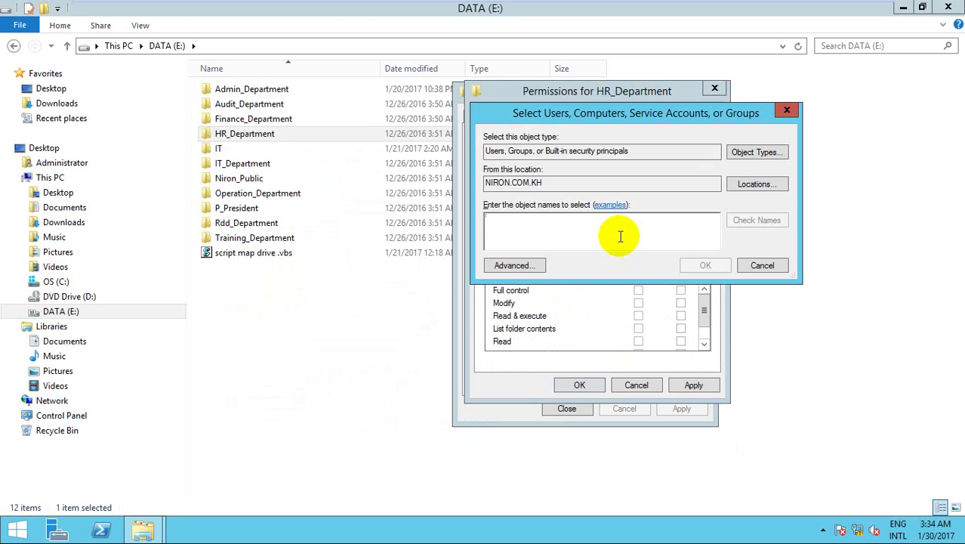
pyautogui.write('administrator')
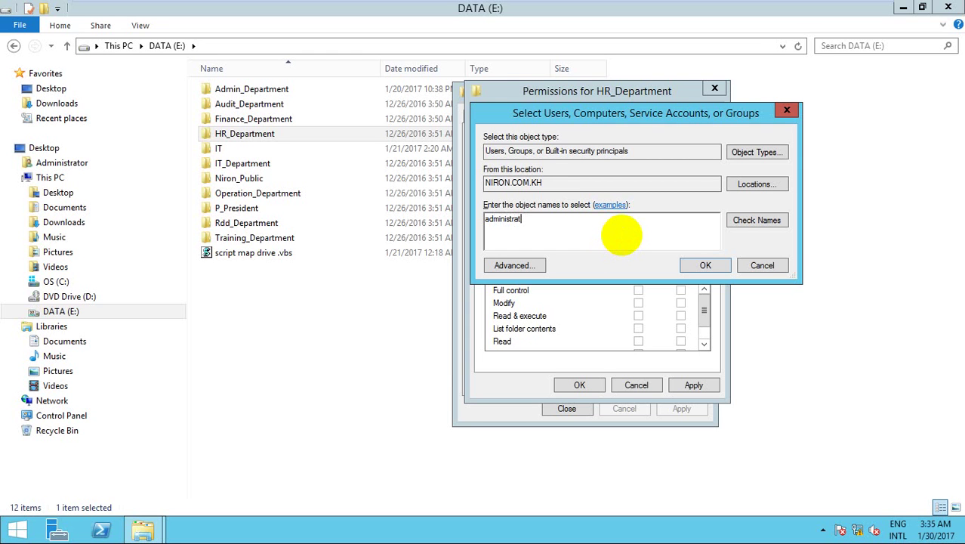
pyautogui.click(742, 225)
pyautogui.click(779, 354)
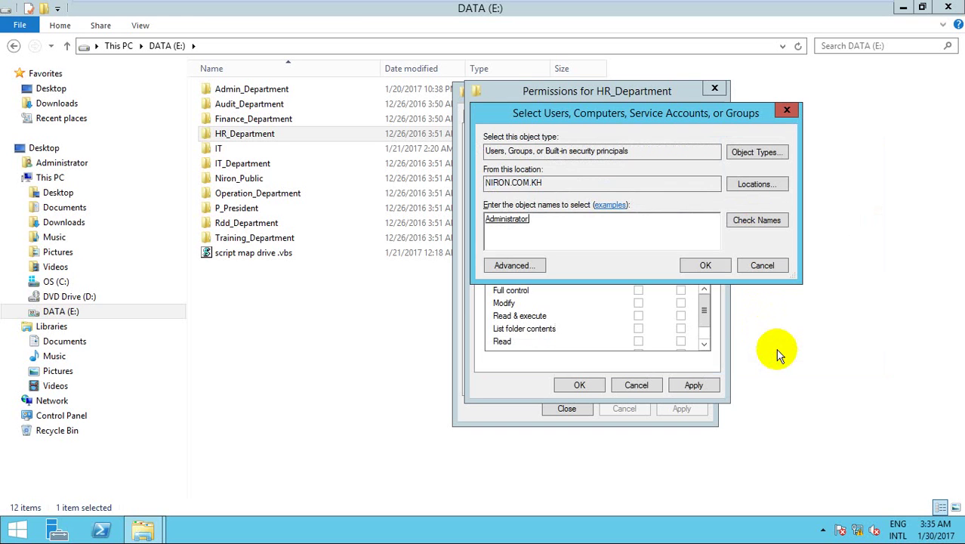
pyautogui.click(686, 265)
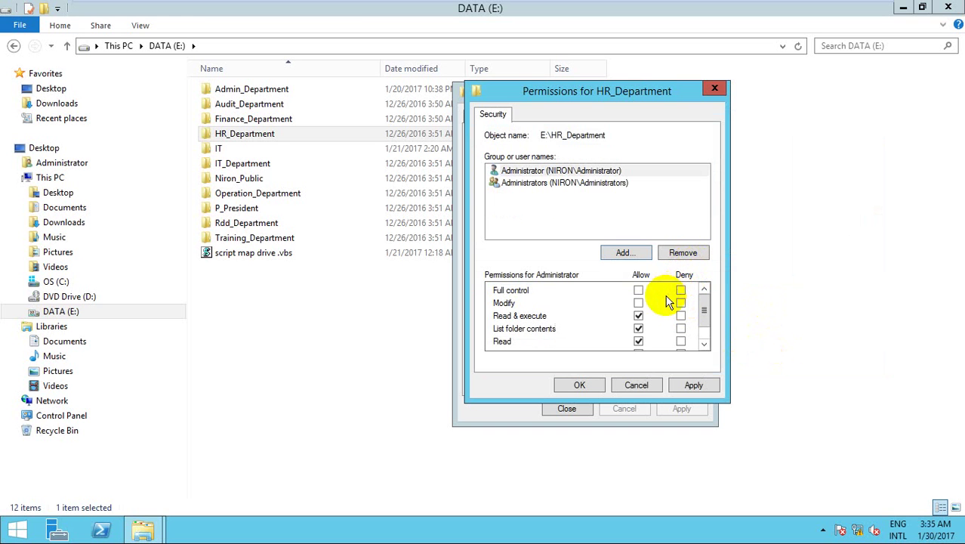
pyautogui.click(639, 291)
pyautogui.click(692, 385)
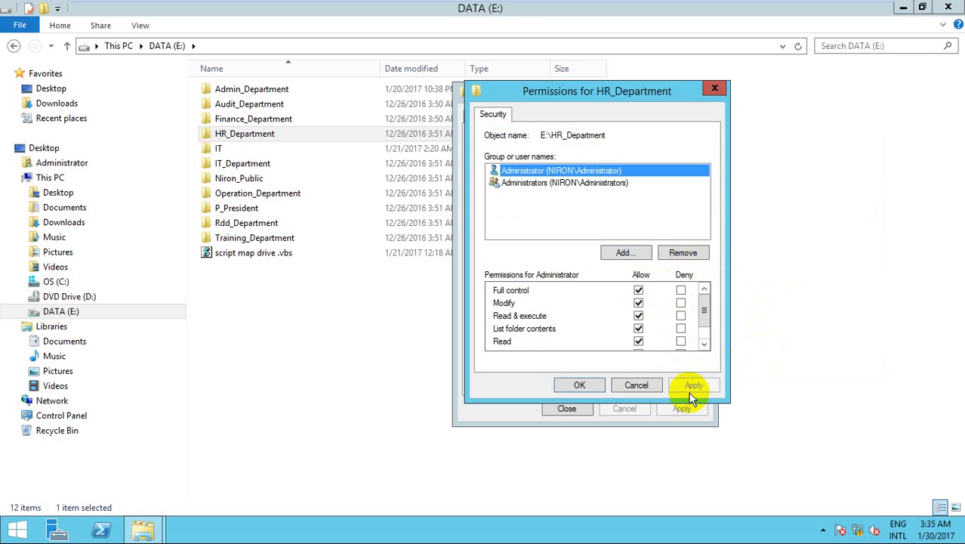
# Add the G_IT group to the HR_Department permissions and allow it Full control.
pyautogui.click(624, 252)
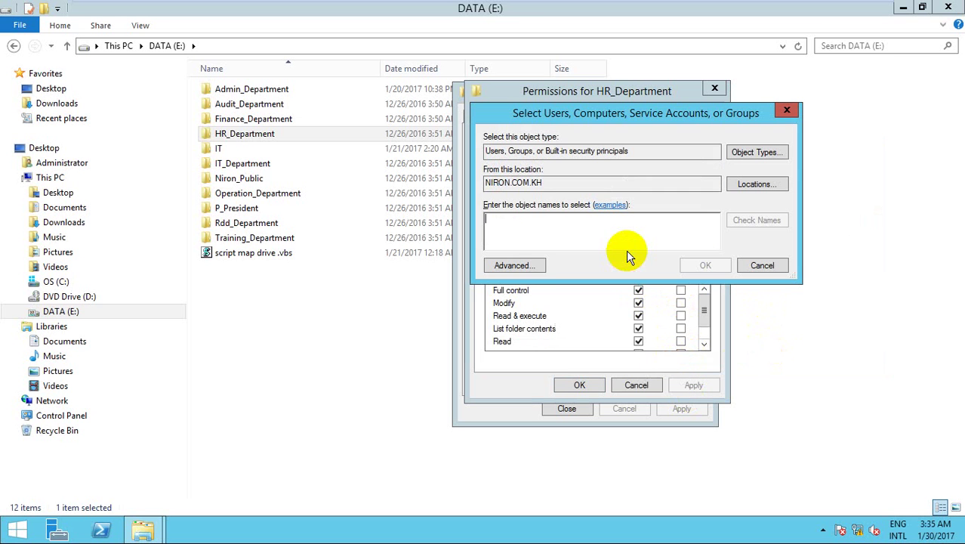
pyautogui.write('G_IT')
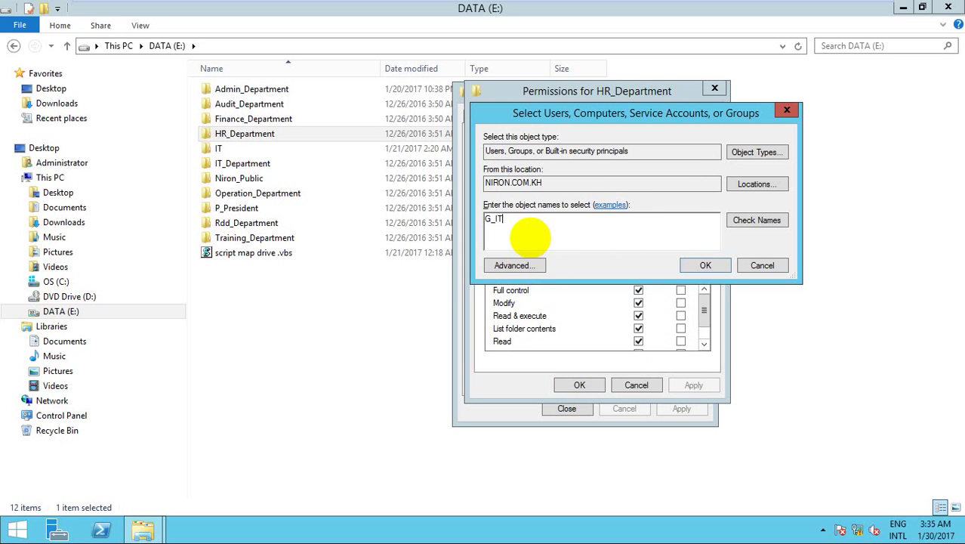
pyautogui.click(757, 219)
pyautogui.click(790, 352)
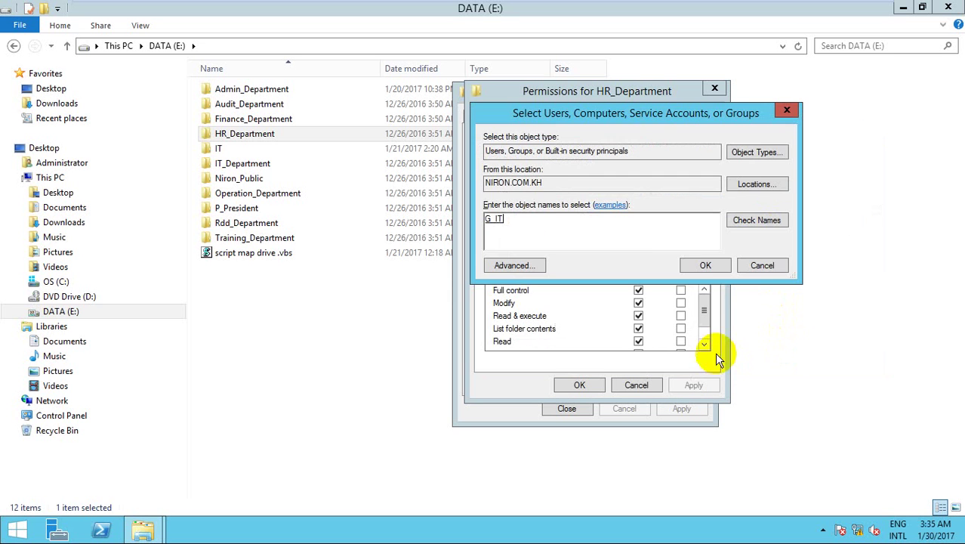
pyautogui.click(705, 265)
pyautogui.click(638, 290)
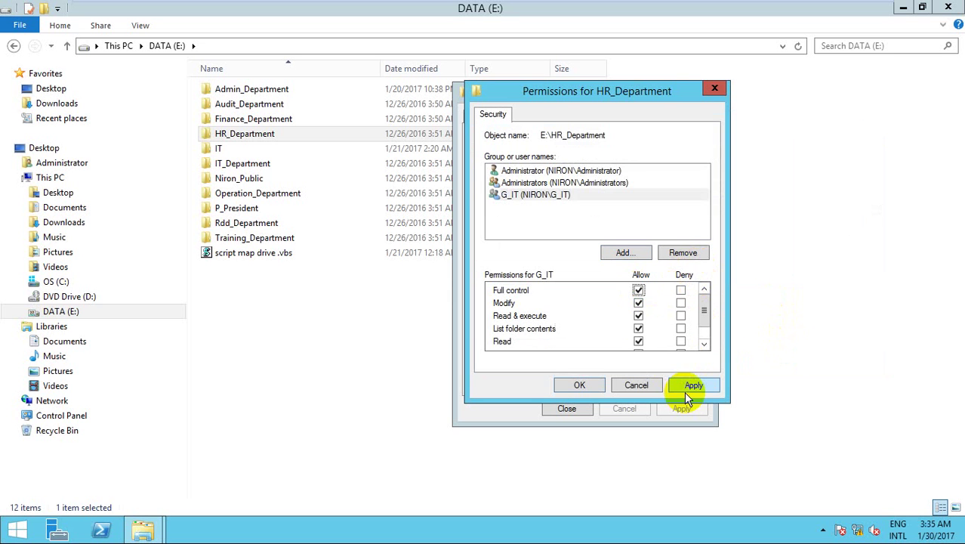
pyautogui.click(686, 392)
# Add the G_HR group to the HR_Department security permissions.
pyautogui.click(560, 193)
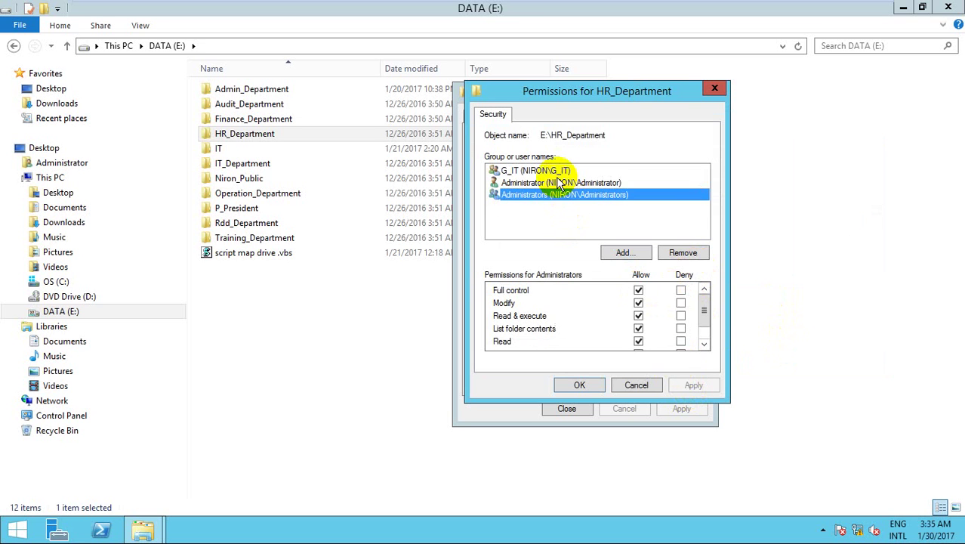
pyautogui.click(560, 183)
pyautogui.click(563, 219)
pyautogui.click(615, 252)
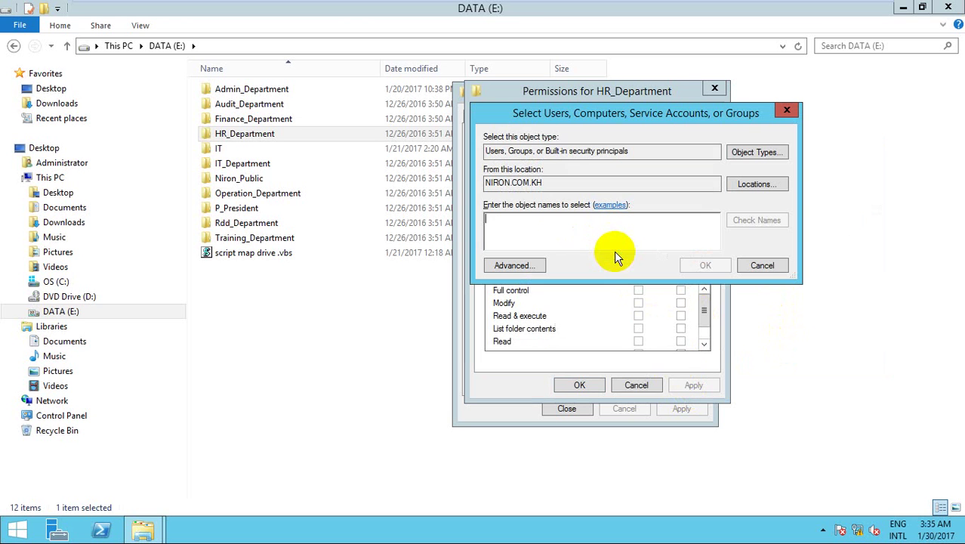
pyautogui.click(581, 234)
pyautogui.write('G')
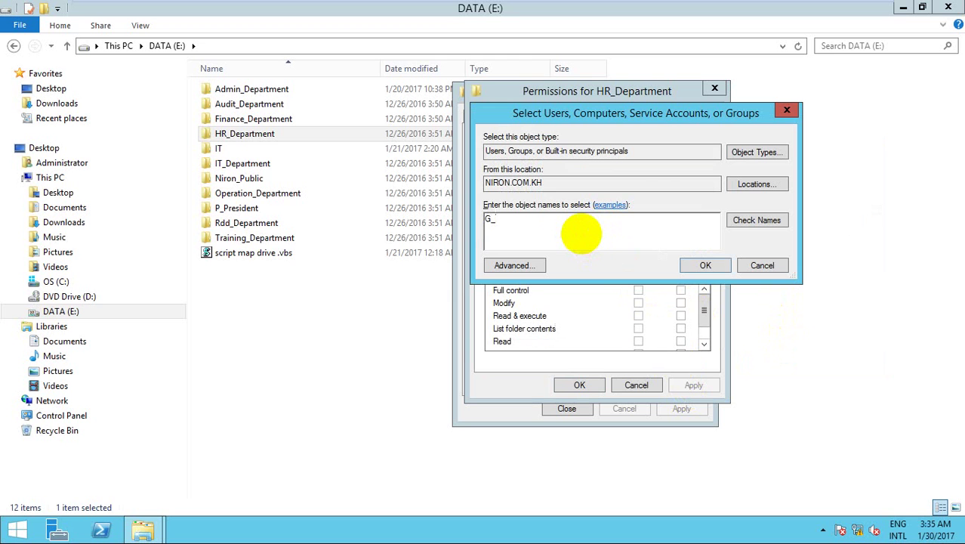
pyautogui.write('_HR')
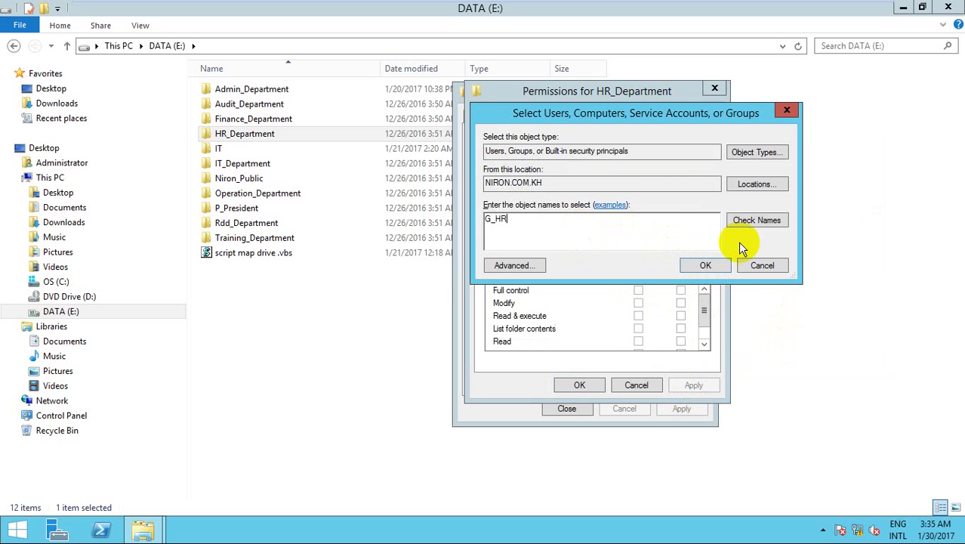
pyautogui.click(751, 222)
pyautogui.click(793, 357)
pyautogui.click(721, 263)
# Leave Full control and Modify unallowed for G_HR, keeping Read & execute, List folder contents, Read and Write, and apply the permissions.
pyautogui.click(640, 291)
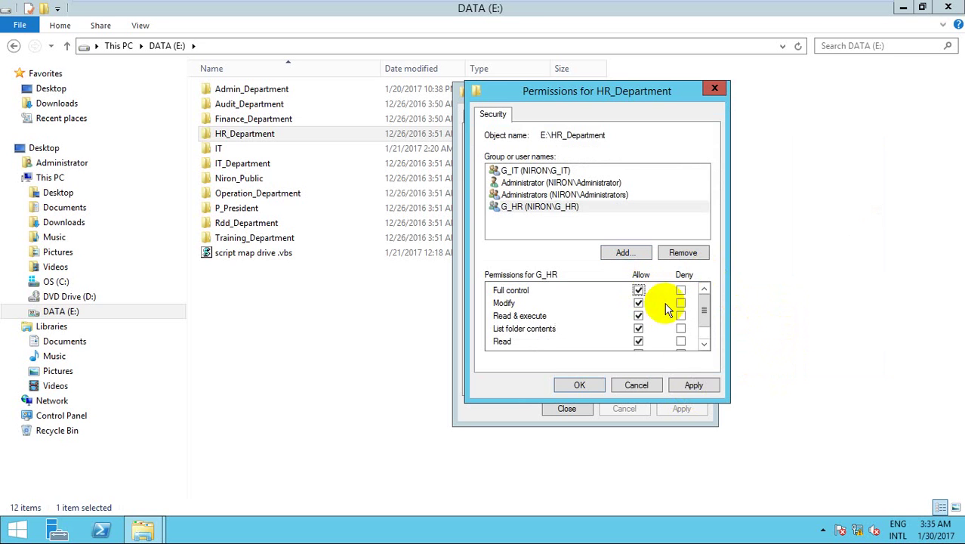
pyautogui.click(640, 292)
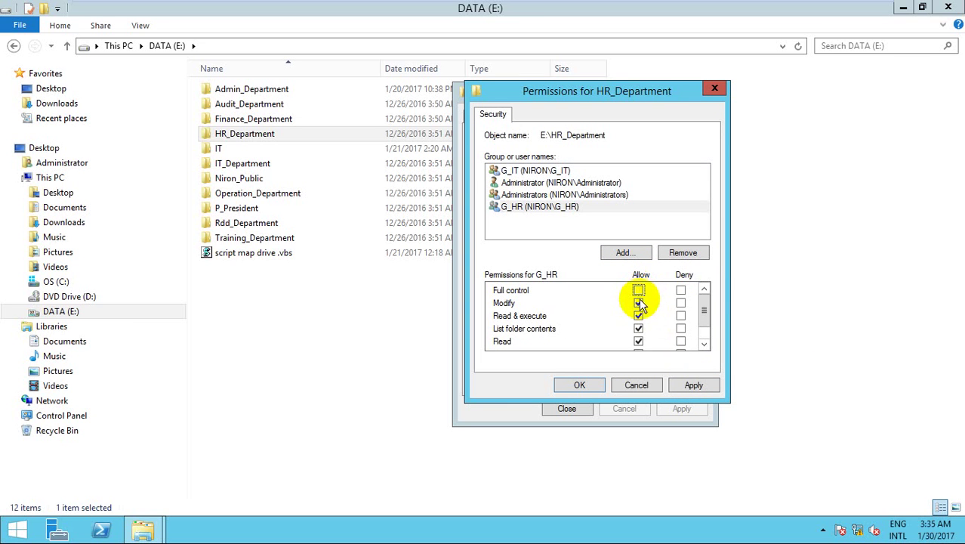
pyautogui.click(639, 303)
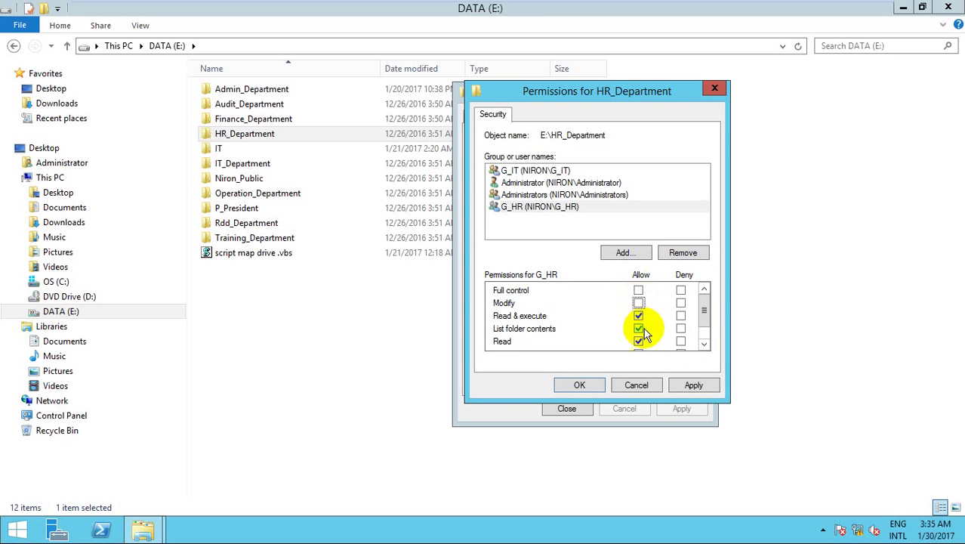
pyautogui.click(692, 385)
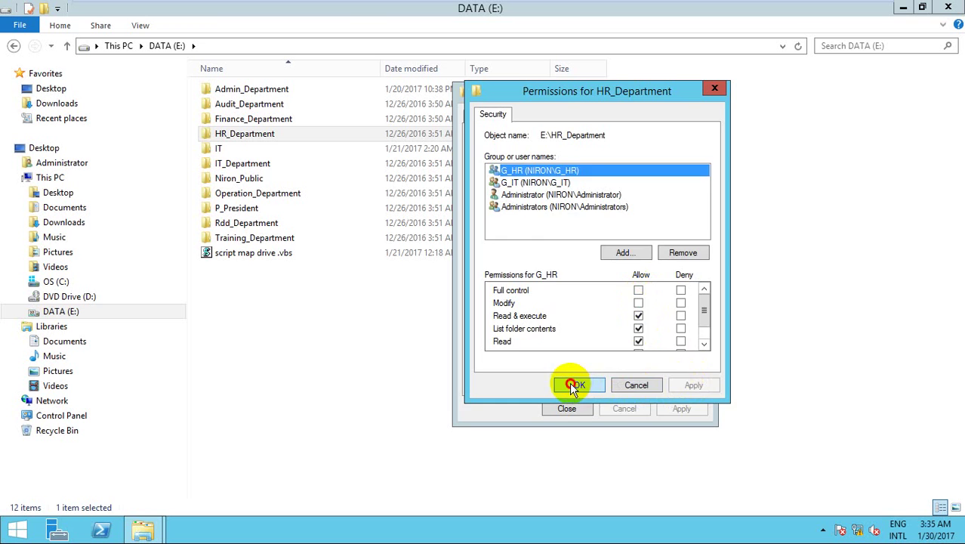
pyautogui.click(578, 385)
# Open the G_HR permission entry for editing in the advanced security settings of HR_Department.
pyautogui.click(560, 172)
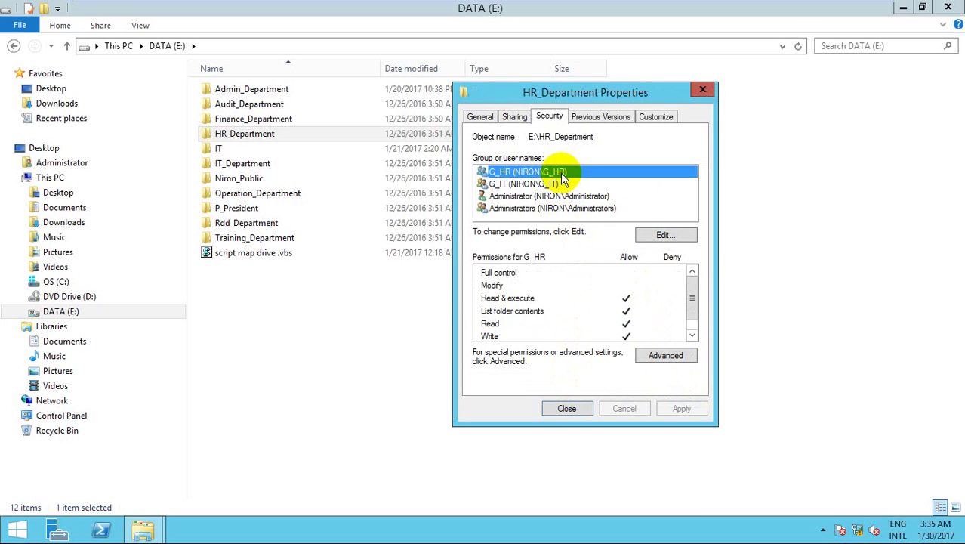
pyautogui.click(665, 358)
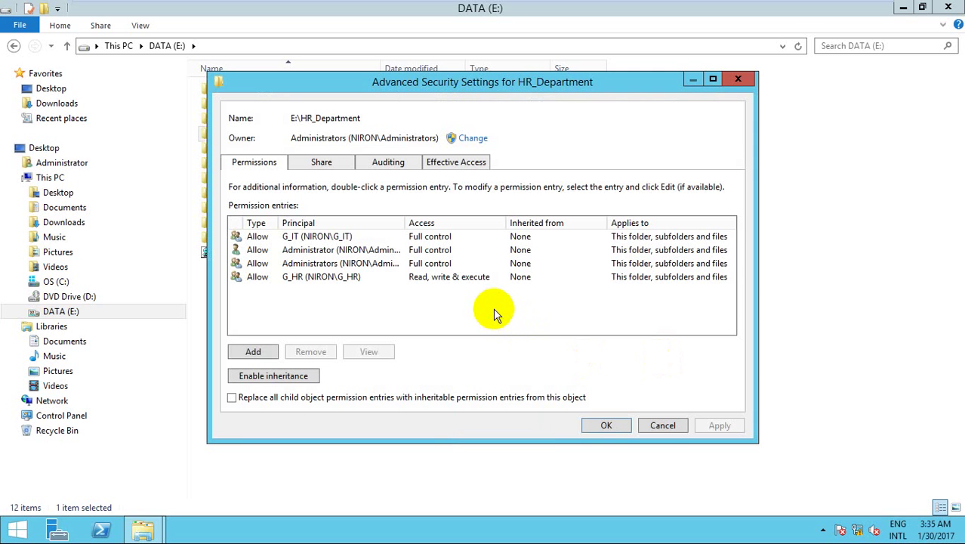
pyautogui.click(348, 239)
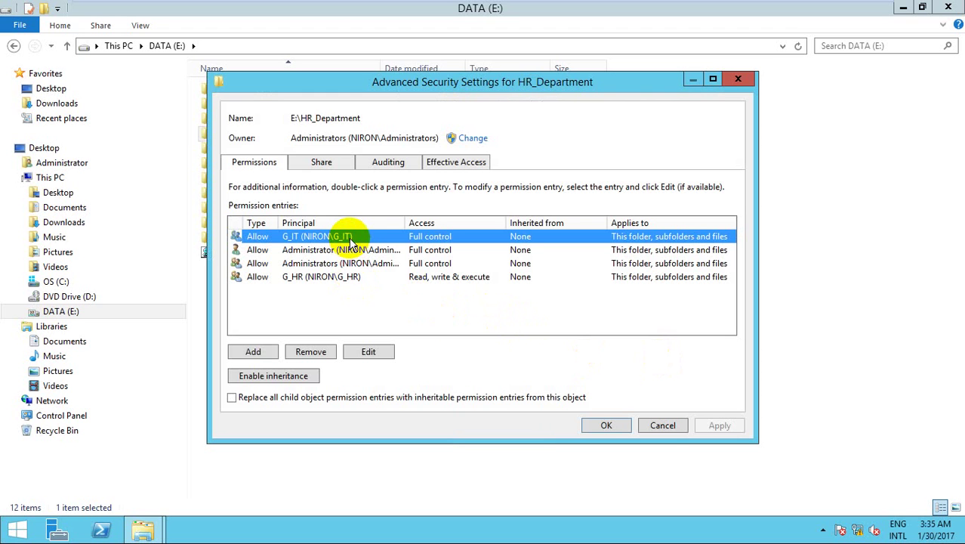
pyautogui.click(352, 250)
pyautogui.click(349, 239)
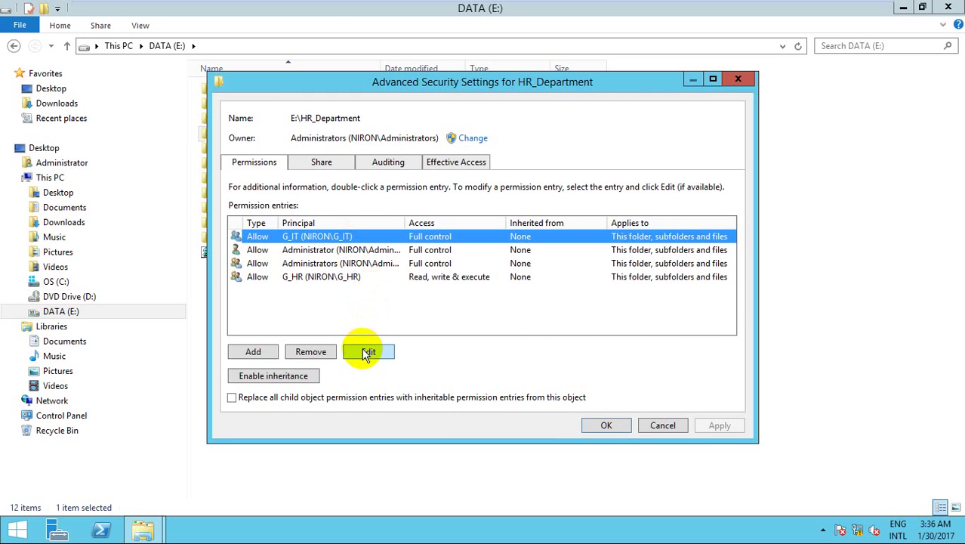
pyautogui.click(353, 250)
pyautogui.click(350, 276)
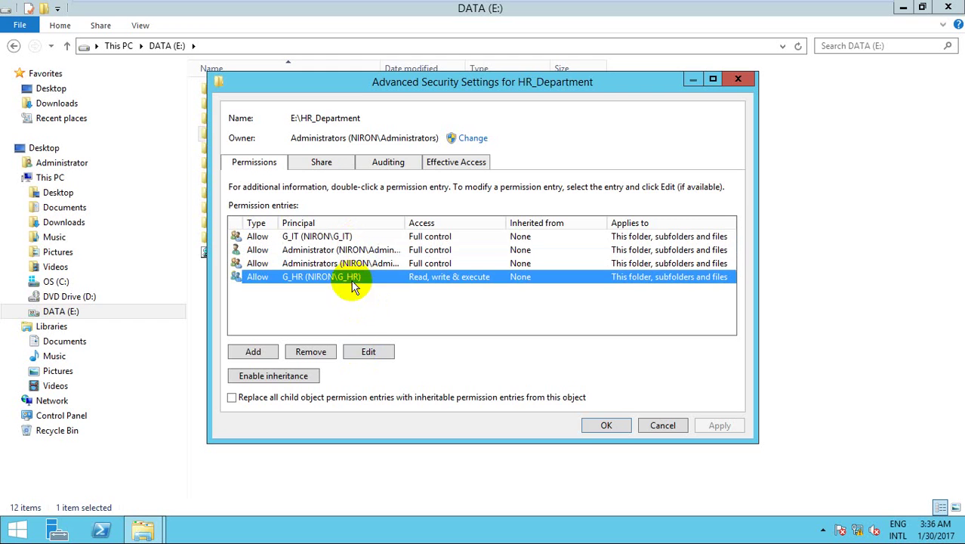
pyautogui.click(369, 350)
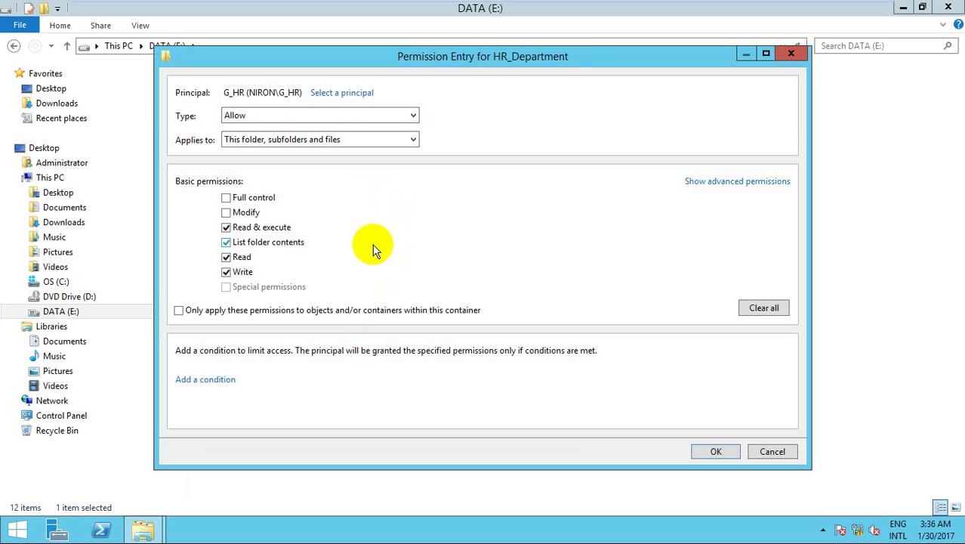
# In G_HR's advanced permissions, allow Delete, clear Create files / write data and Create folders / append data, and apply the changes.
pyautogui.click(723, 182)
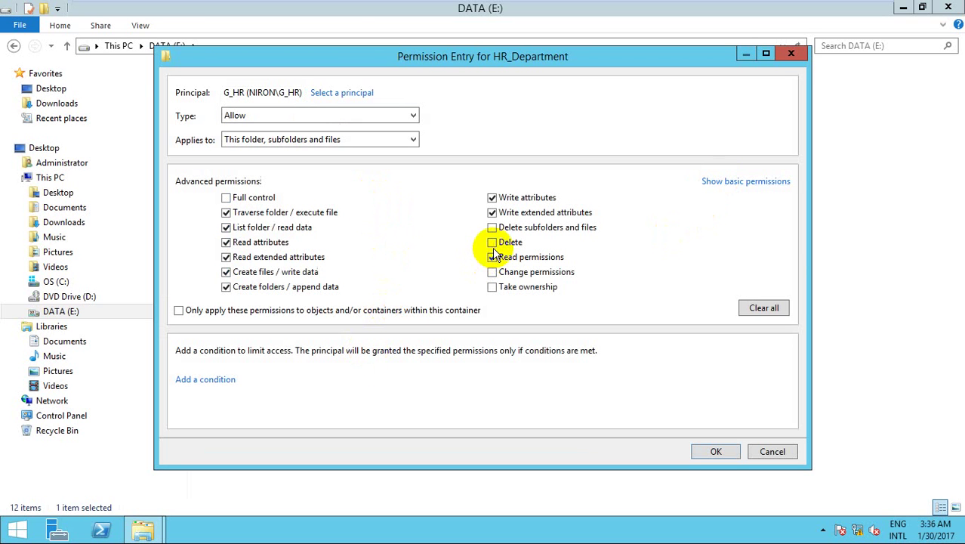
pyautogui.click(493, 243)
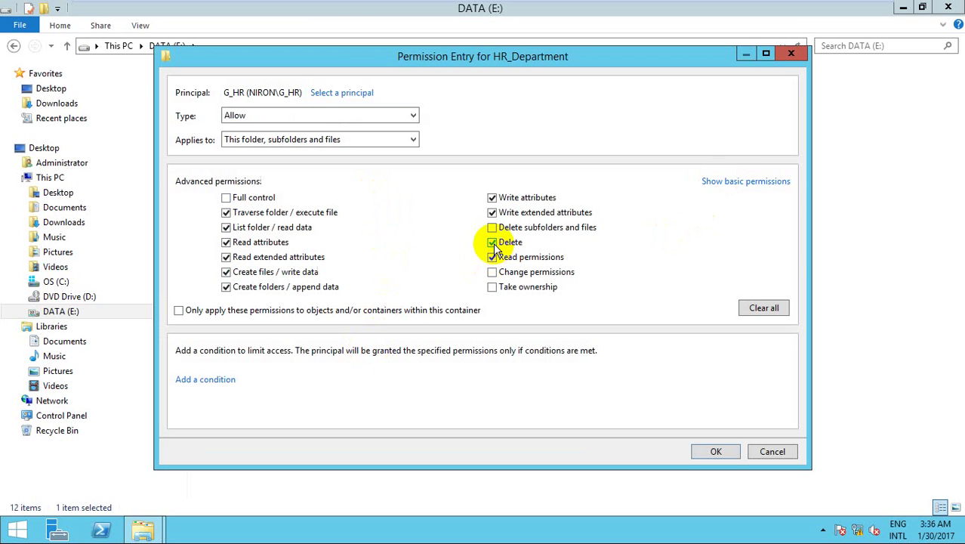
pyautogui.click(311, 287)
pyautogui.click(287, 270)
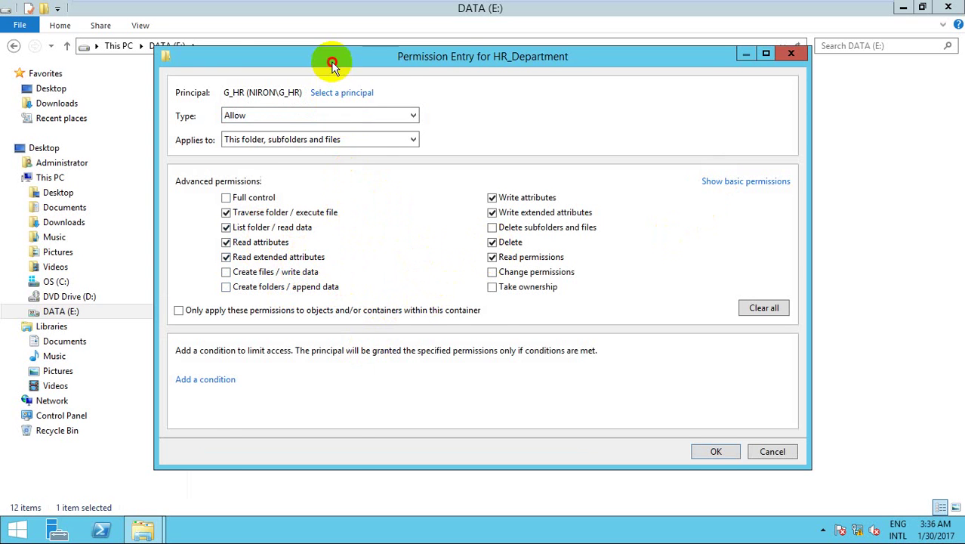
pyautogui.moveTo(333, 61); pyautogui.dragTo(474, 33)
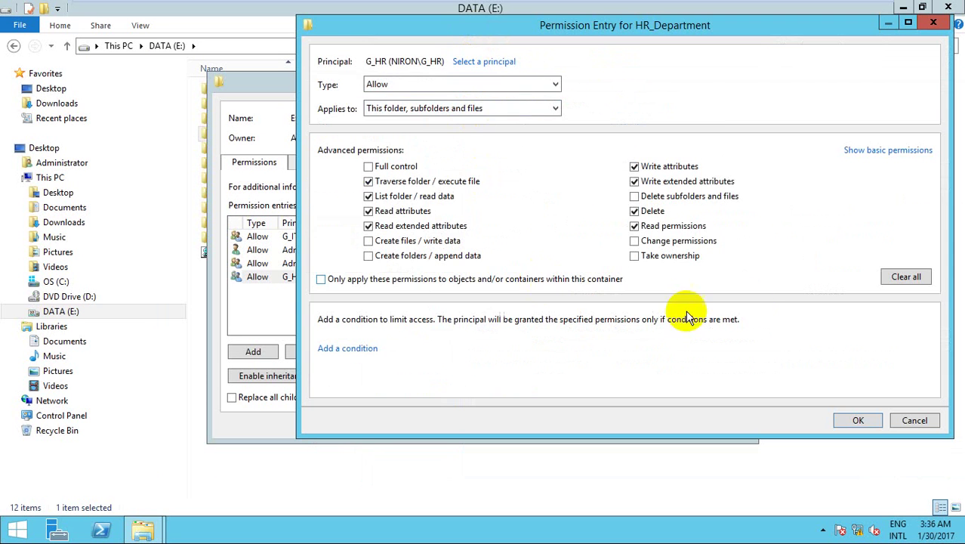
pyautogui.moveTo(833, 30); pyautogui.dragTo(669, 83)
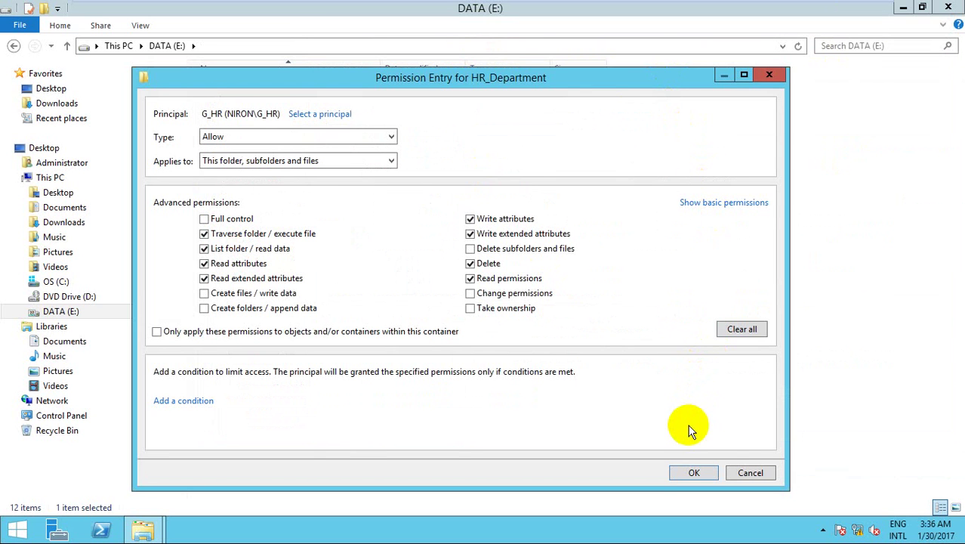
pyautogui.click(696, 472)
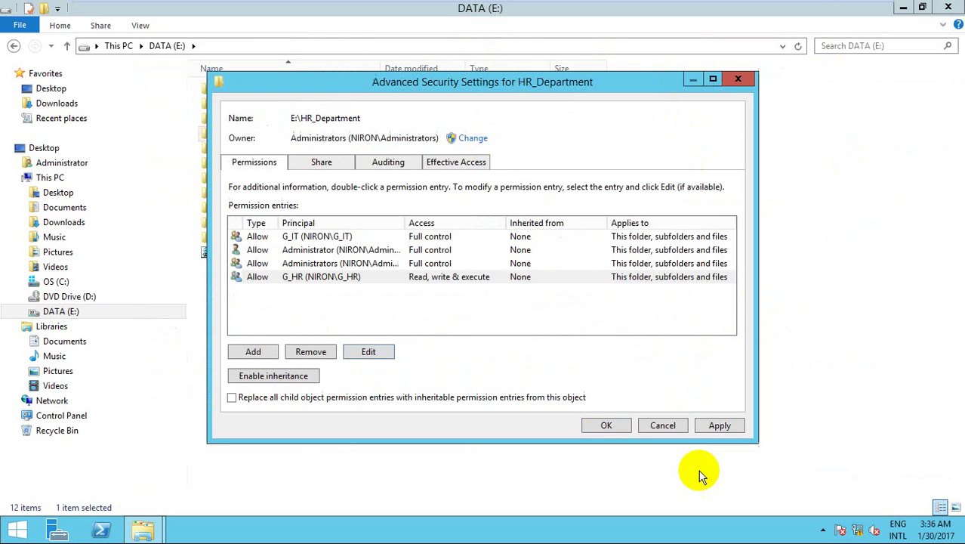
pyautogui.click(722, 427)
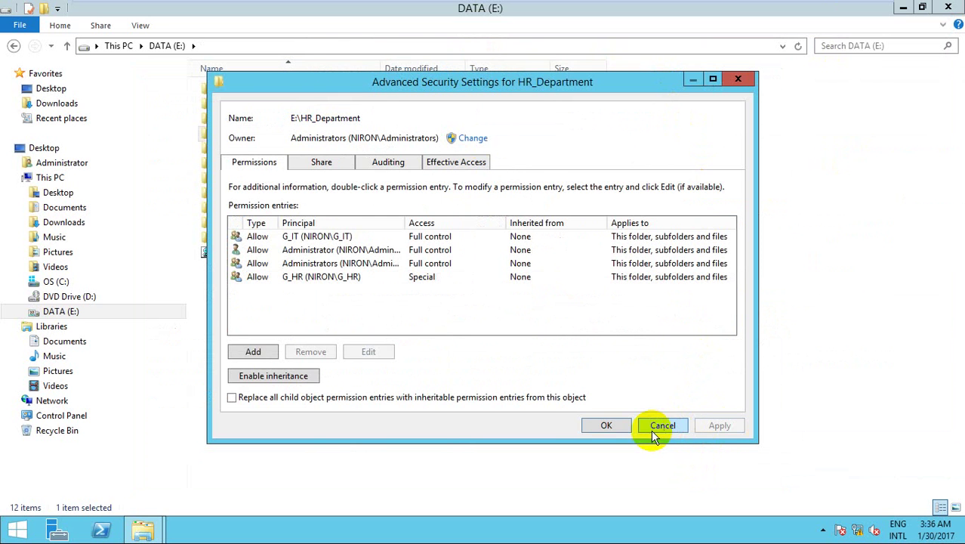
pyautogui.click(607, 425)
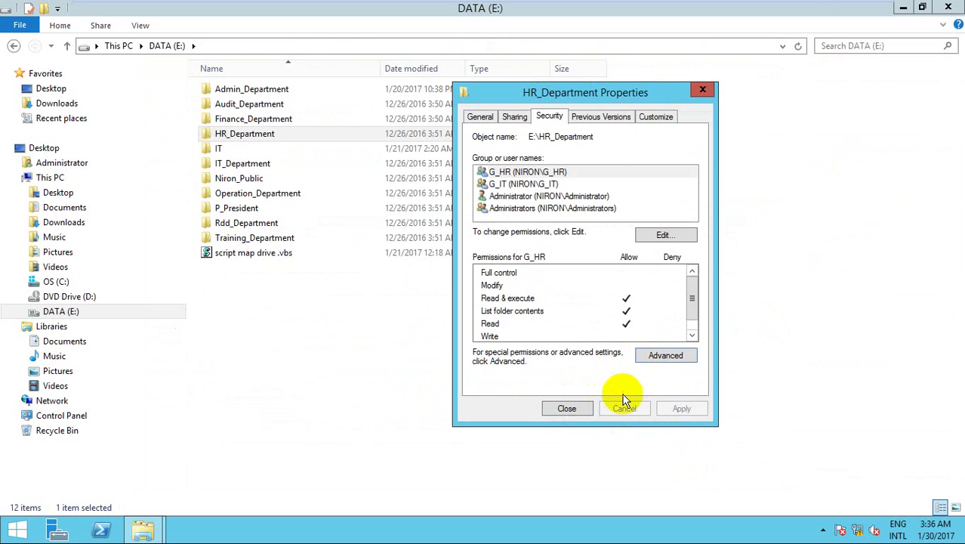
# Review the HR_Department permissions of G_HR, G_IT, Administrator and Administrators, including G_HR's special permissions, and close the folder's properties.
pyautogui.click(539, 185)
pyautogui.click(549, 174)
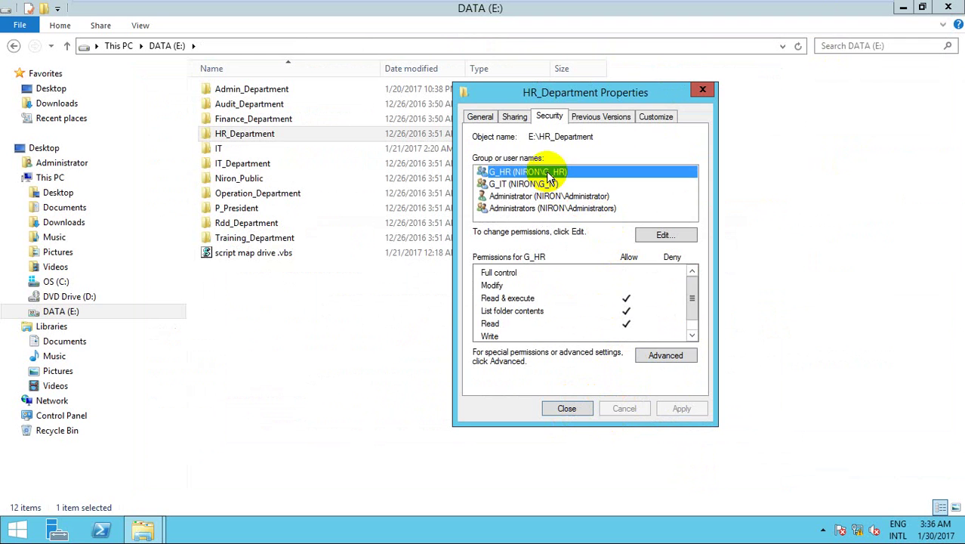
pyautogui.click(693, 323)
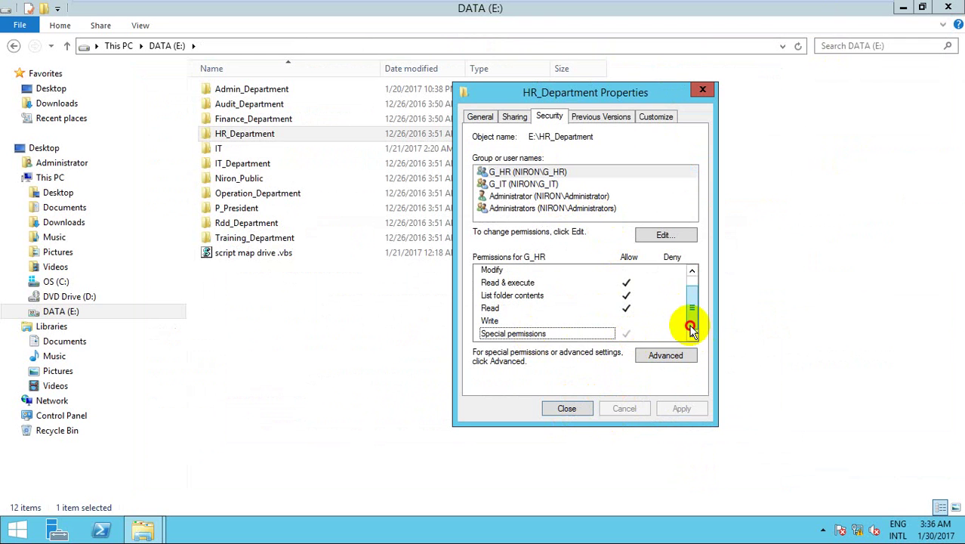
pyautogui.scroll(1, 692, 320)
pyautogui.click(542, 184)
pyautogui.click(546, 197)
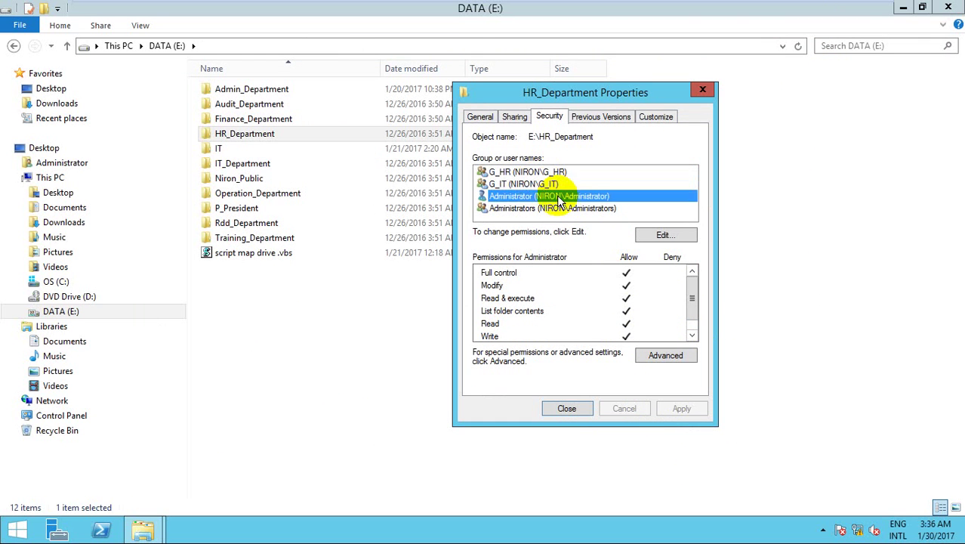
pyautogui.click(559, 208)
pyautogui.click(567, 409)
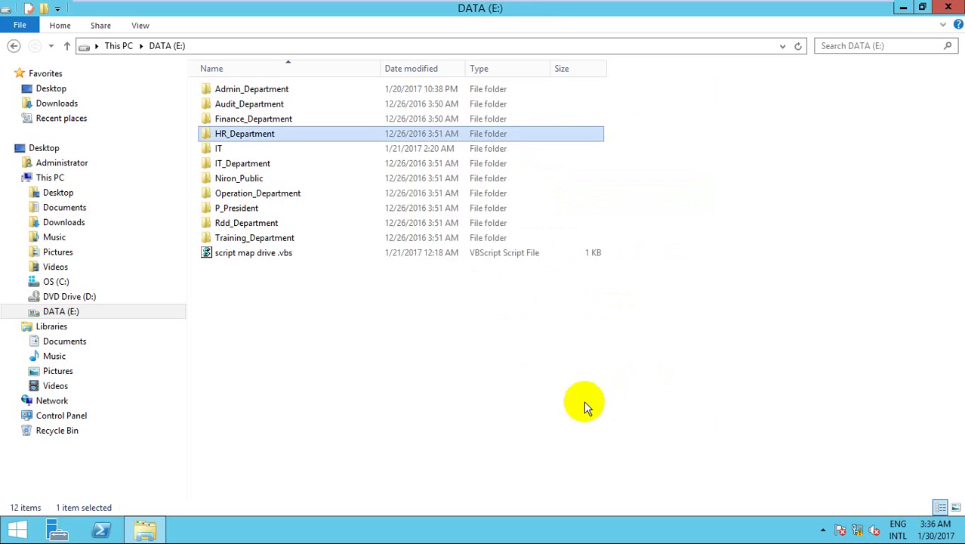
# Share the Operation_Department folder through Advanced Sharing and allow Everyone Full Control in its share permissions.
pyautogui.click(518, 341)
pyautogui.click(264, 151)
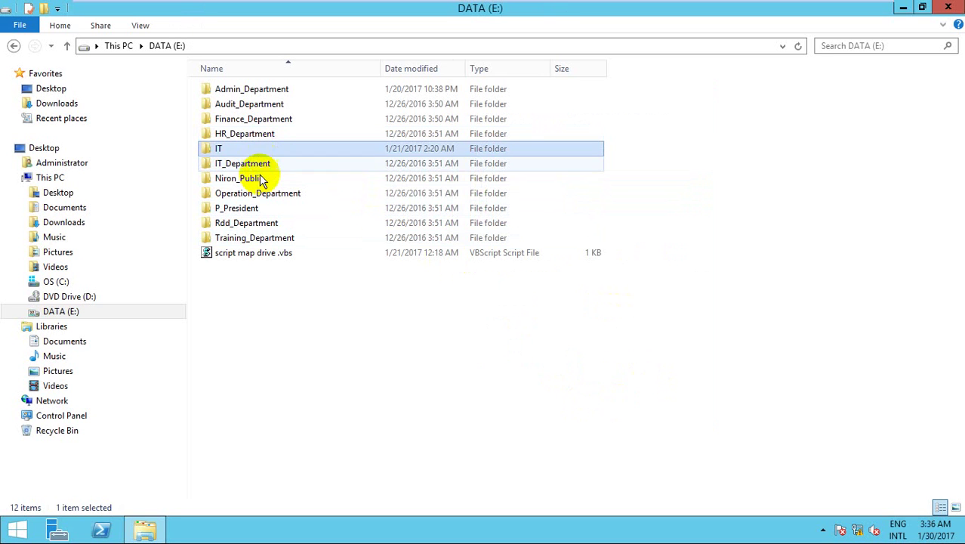
pyautogui.click(259, 178)
pyautogui.click(259, 192)
pyautogui.rightClick(259, 192)
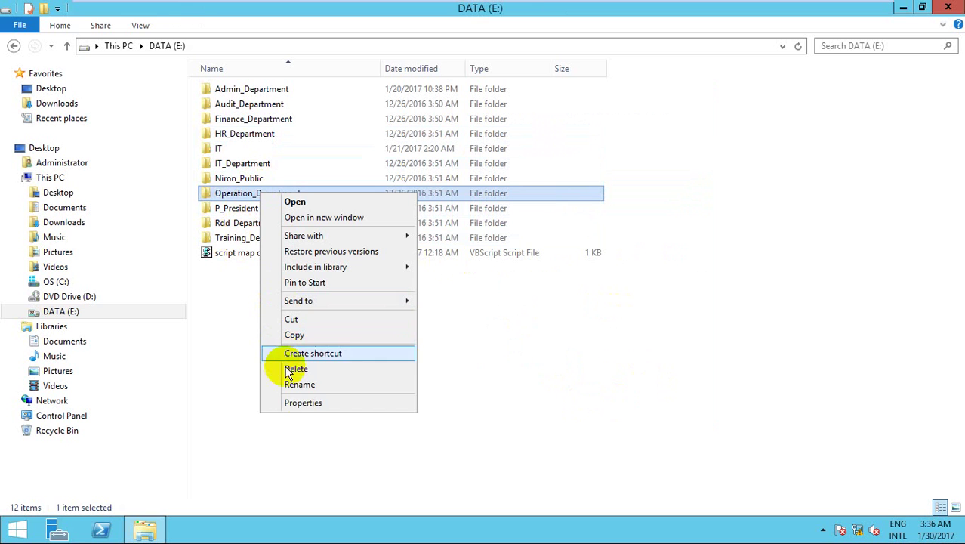
pyautogui.click(303, 404)
pyautogui.moveTo(344, 181); pyautogui.dragTo(346, 112)
pyautogui.click(325, 133)
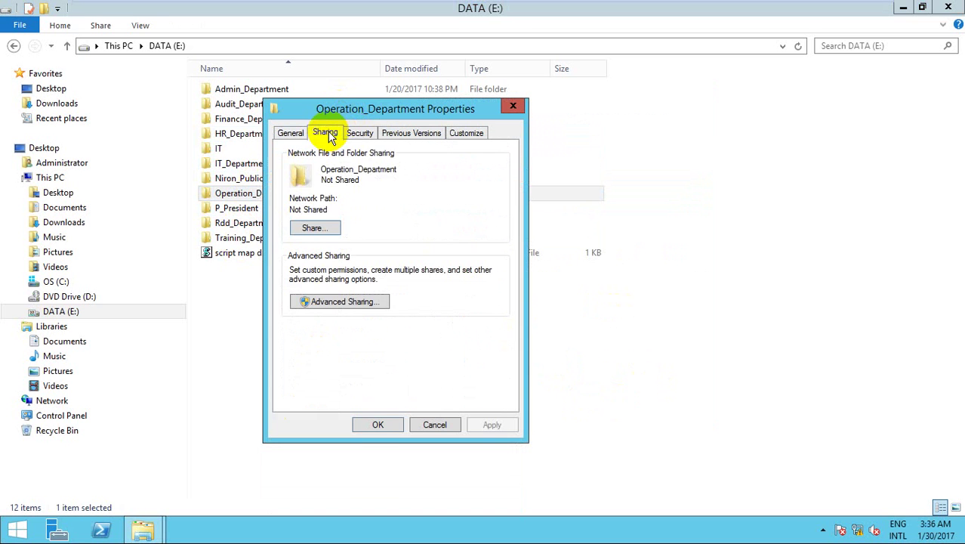
pyautogui.click(323, 302)
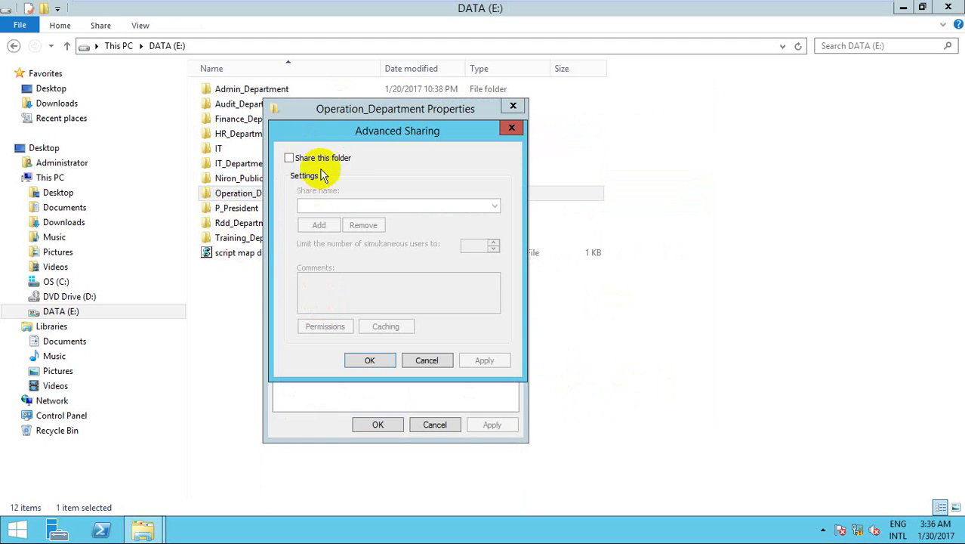
pyautogui.click(317, 158)
pyautogui.click(325, 326)
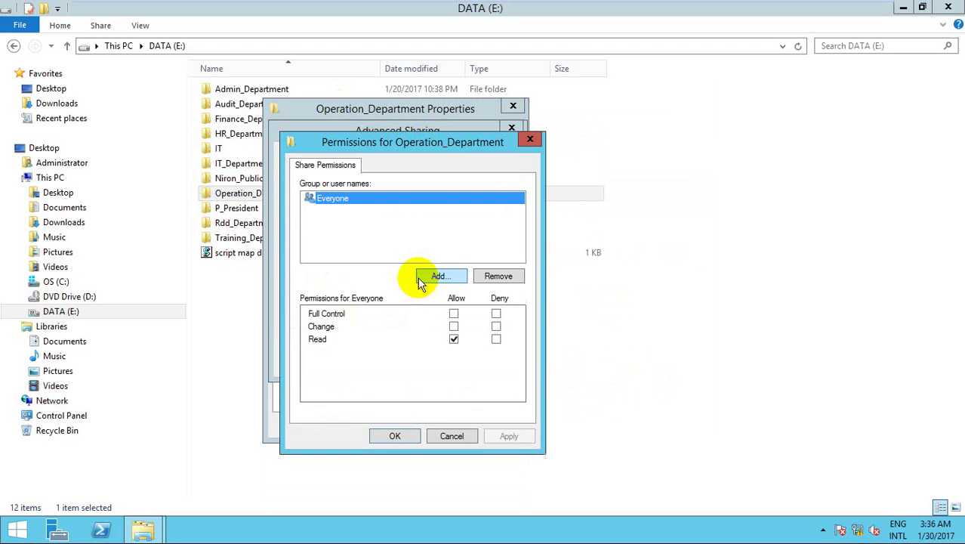
pyautogui.click(453, 314)
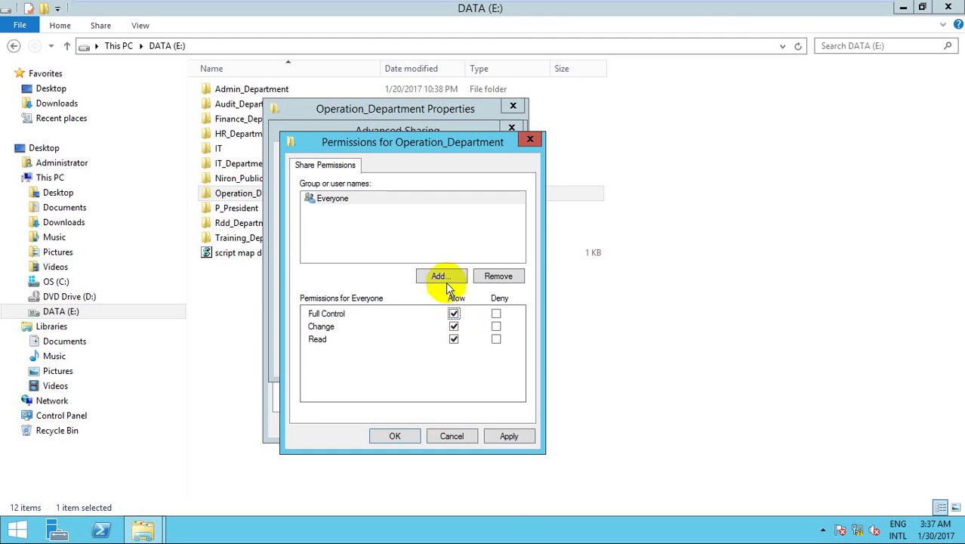
# Add the Administrator account to the Operation_Department share permissions and allow it Full Control.
pyautogui.click(441, 278)
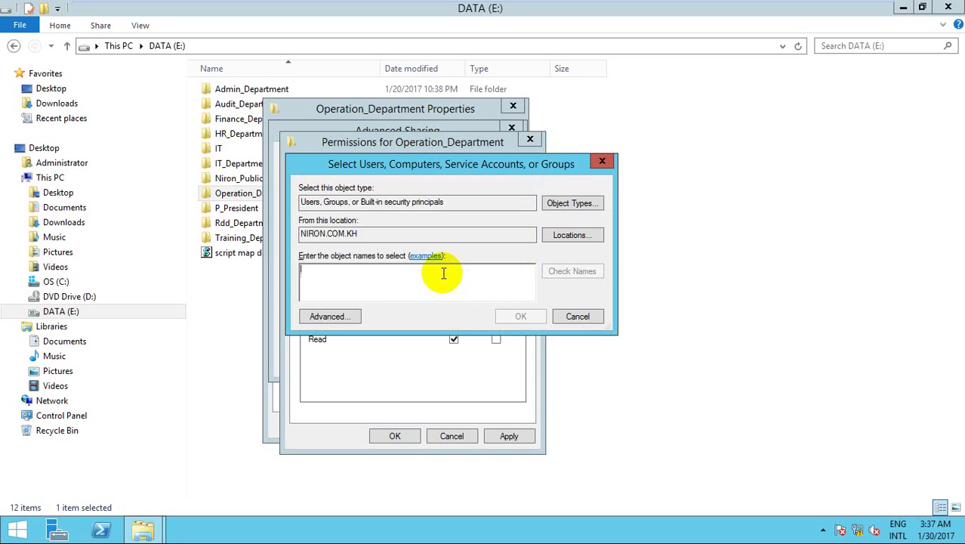
pyautogui.write('administrator')
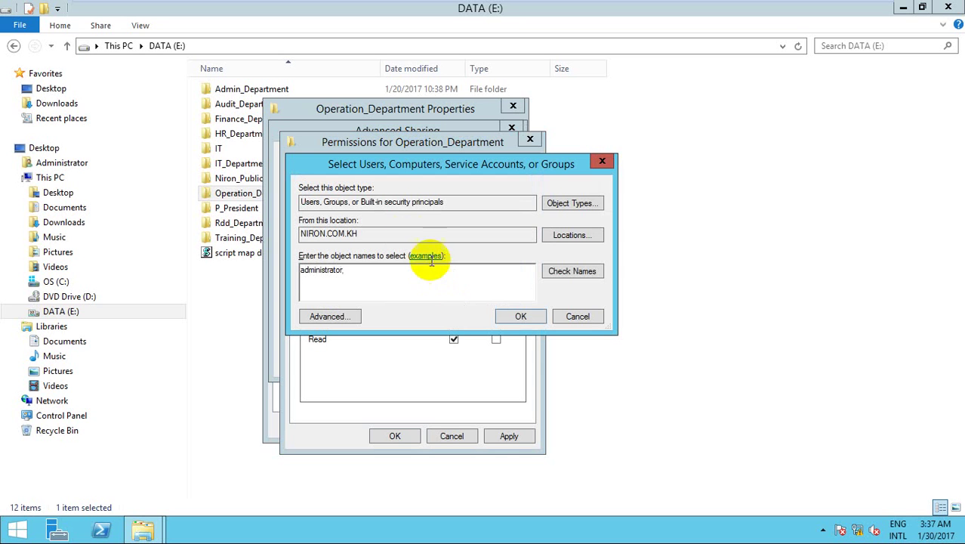
pyautogui.click(560, 271)
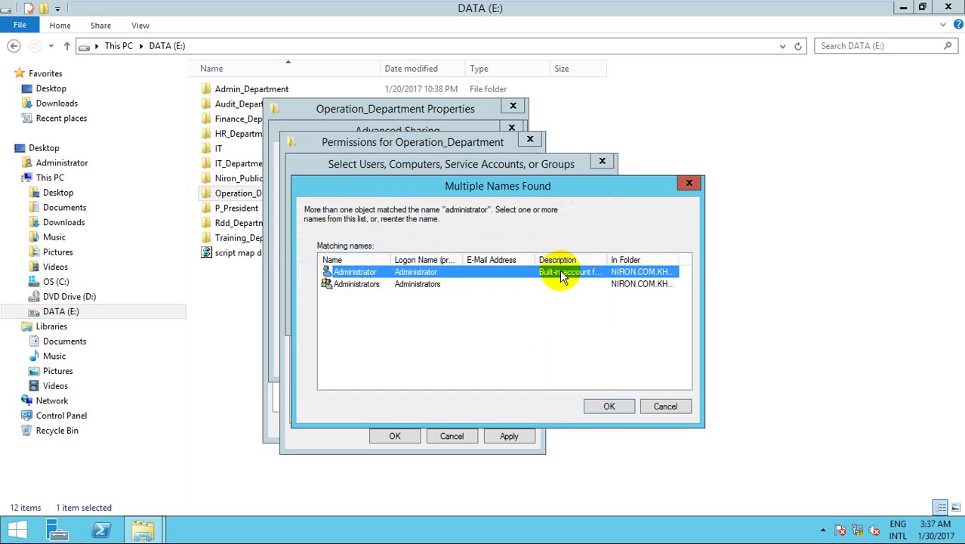
pyautogui.click(606, 405)
pyautogui.click(520, 315)
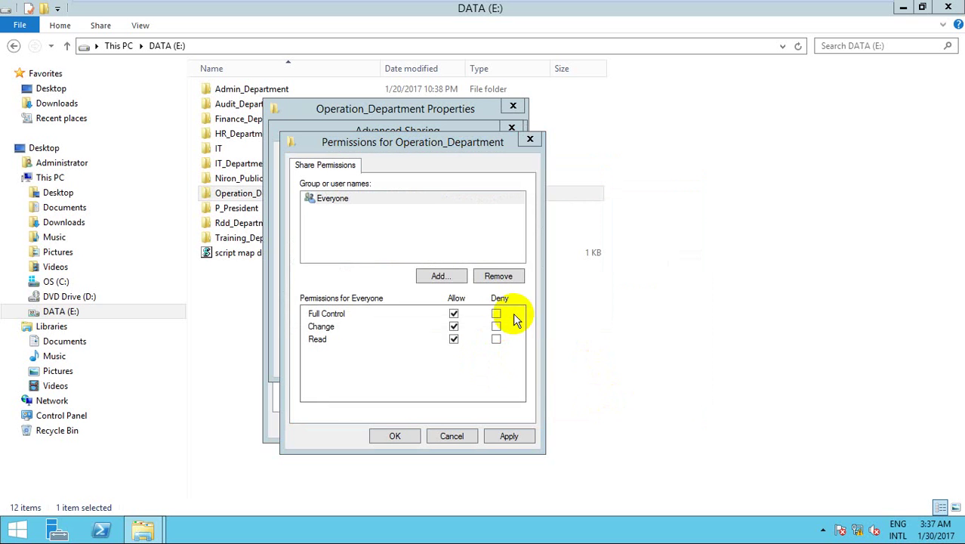
pyautogui.click(454, 314)
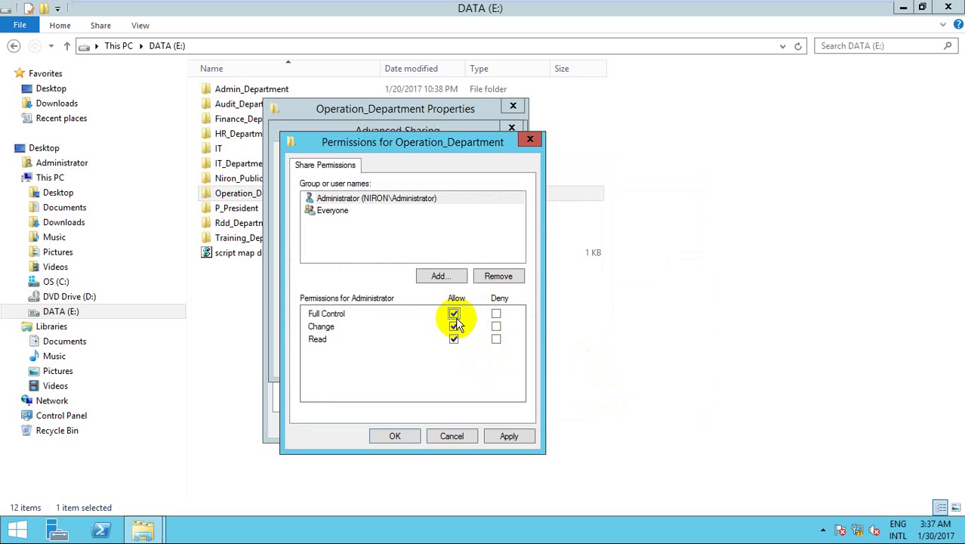
# List all domain users and groups for adding to the Operation_Department share permissions, find the G_ groups and widen the Name column.
pyautogui.click(444, 277)
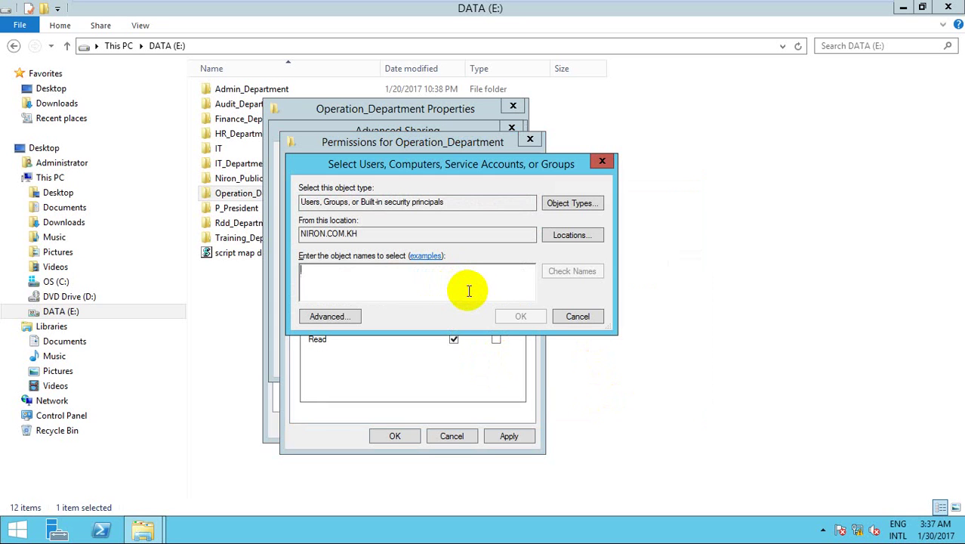
pyautogui.write('G_')
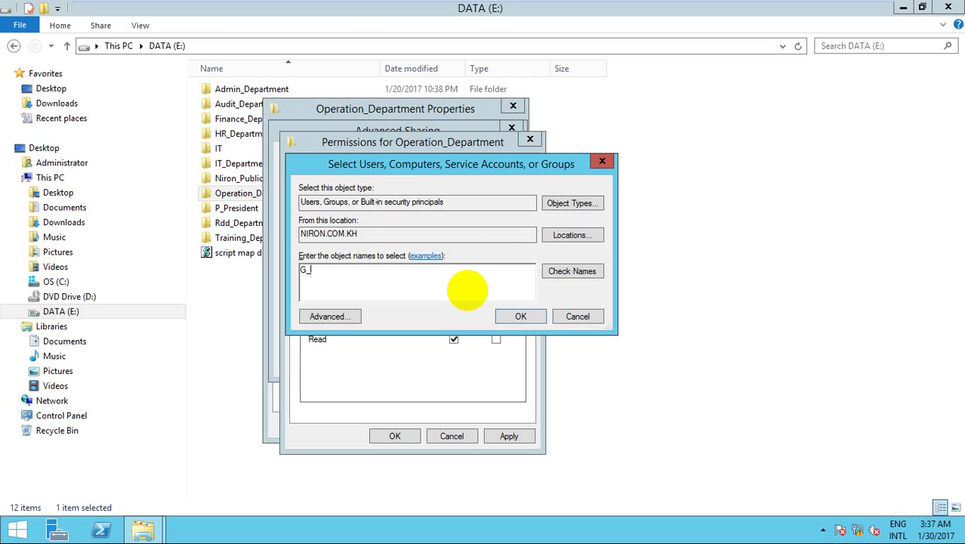
pyautogui.press('BackSpace')
pyautogui.press('BackSpace')
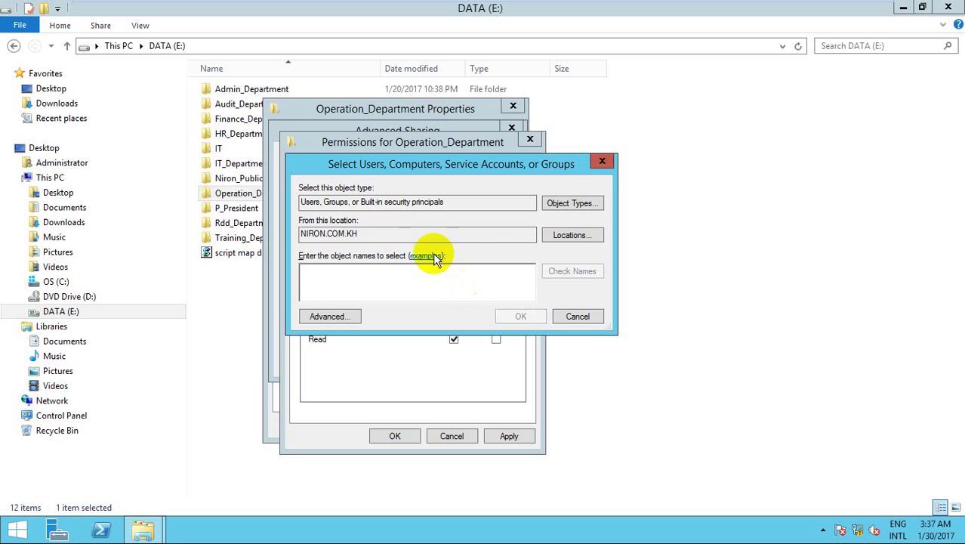
pyautogui.click(329, 315)
pyautogui.click(627, 246)
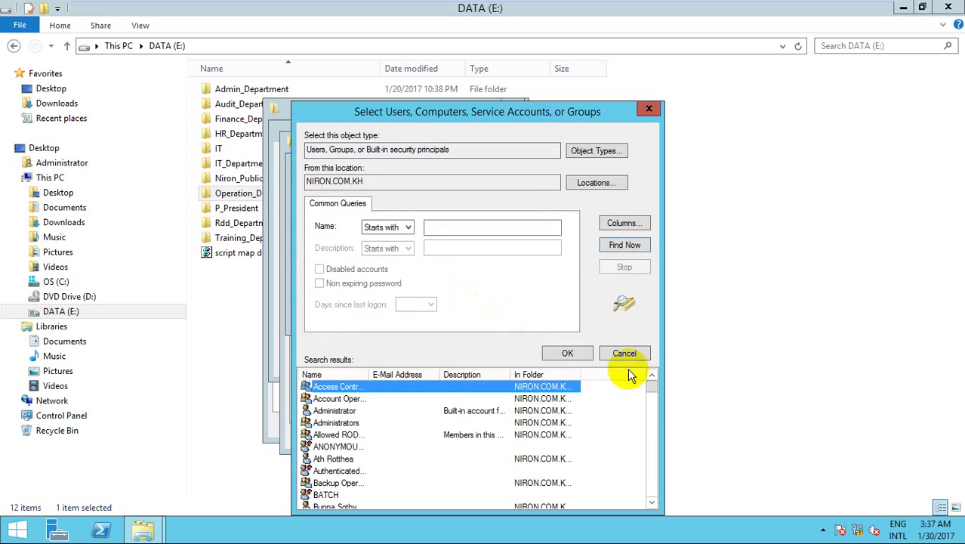
pyautogui.click(556, 399)
pyautogui.press('g')
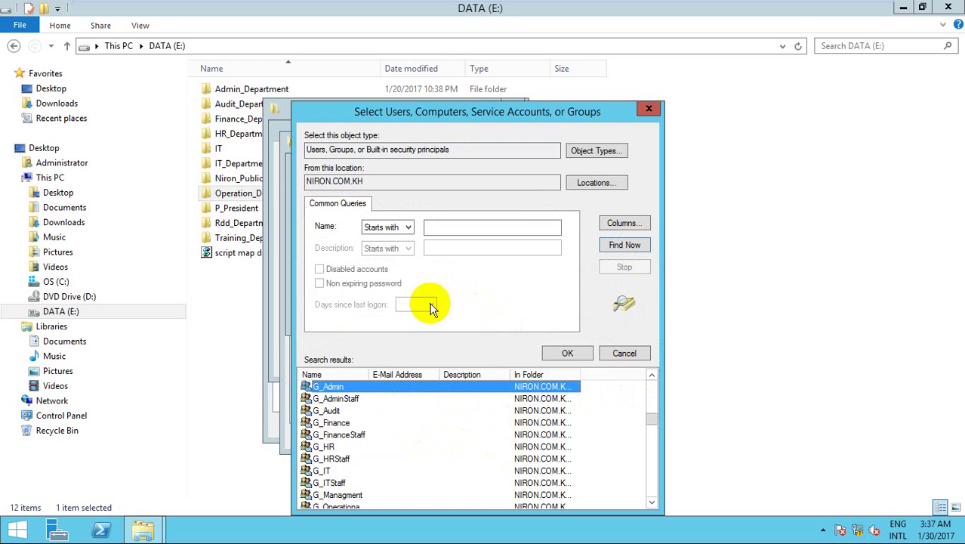
pyautogui.moveTo(421, 117); pyautogui.dragTo(442, 76)
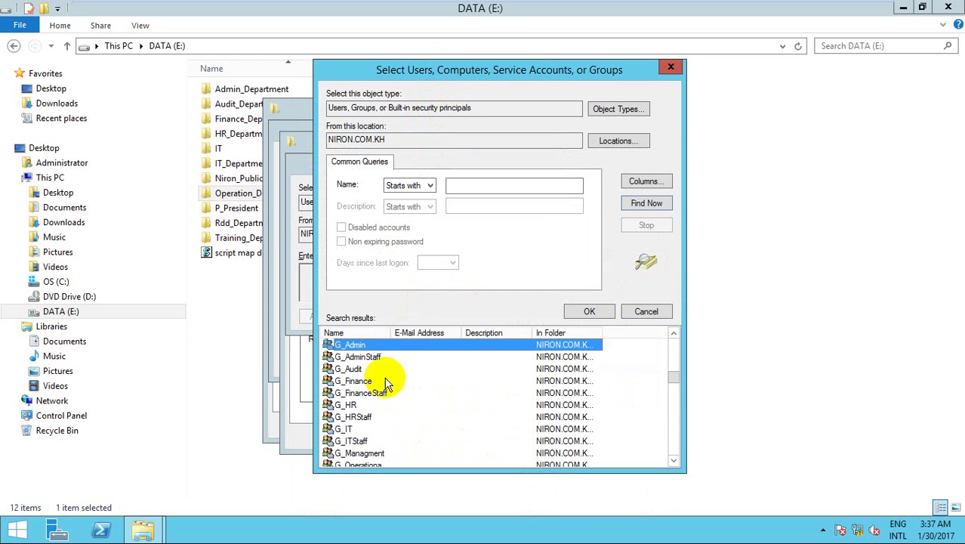
pyautogui.scroll(-2, 387, 383)
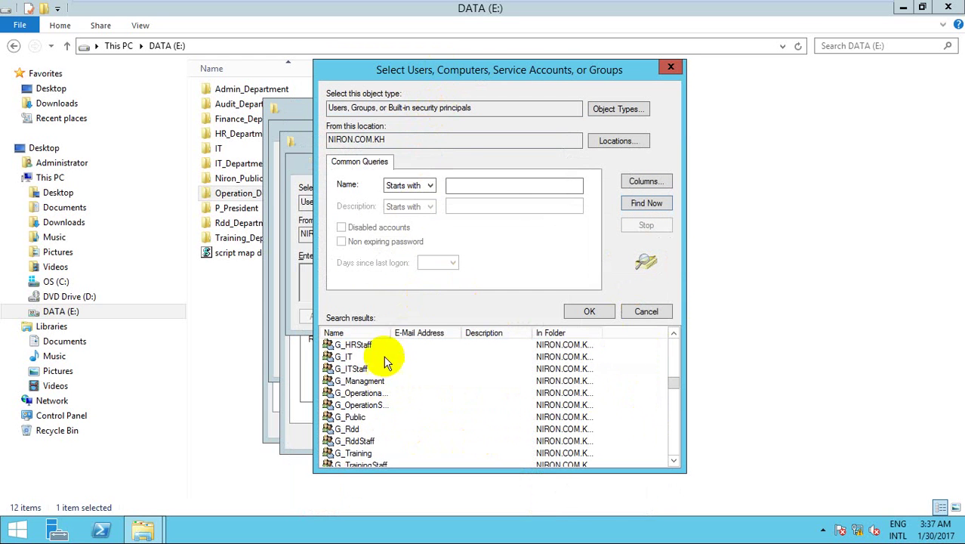
pyautogui.doubleClick(392, 332)
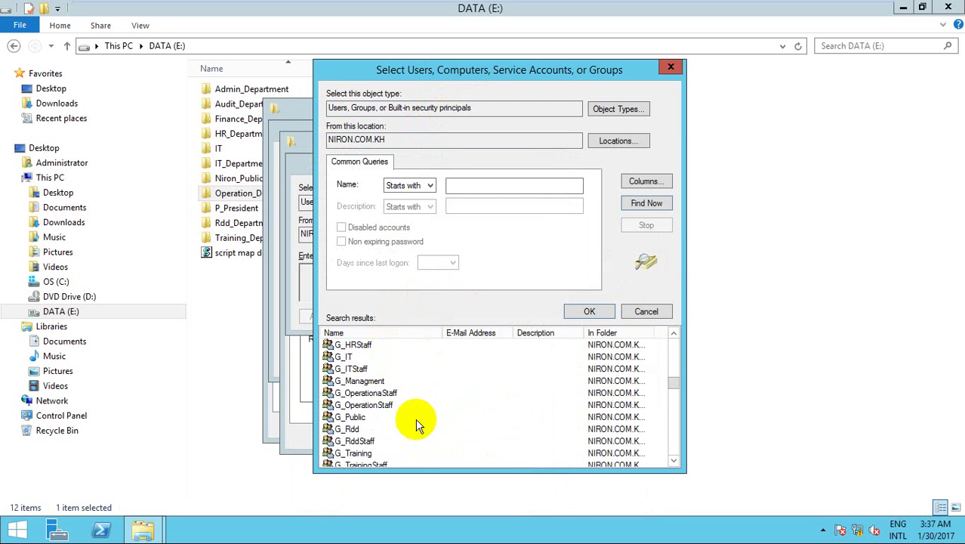
# Look through the G_ groups in the search results for the operation and management department groups.
pyautogui.scroll(-1, 418, 423)
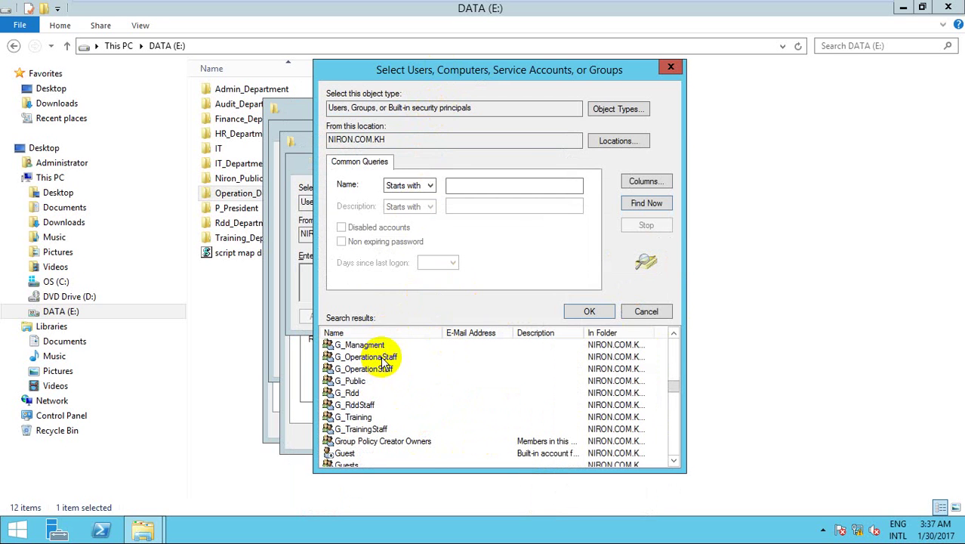
pyautogui.click(381, 346)
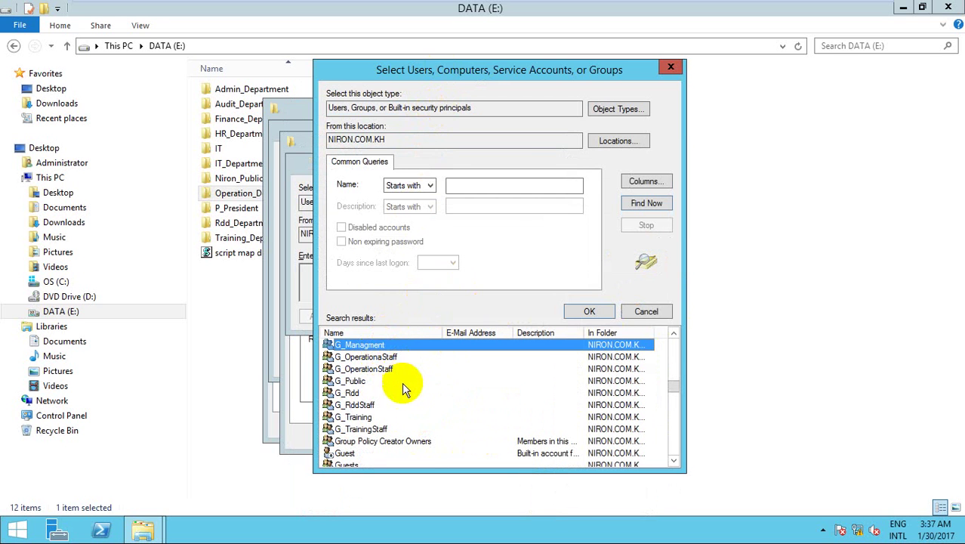
pyautogui.scroll(3, 380, 404)
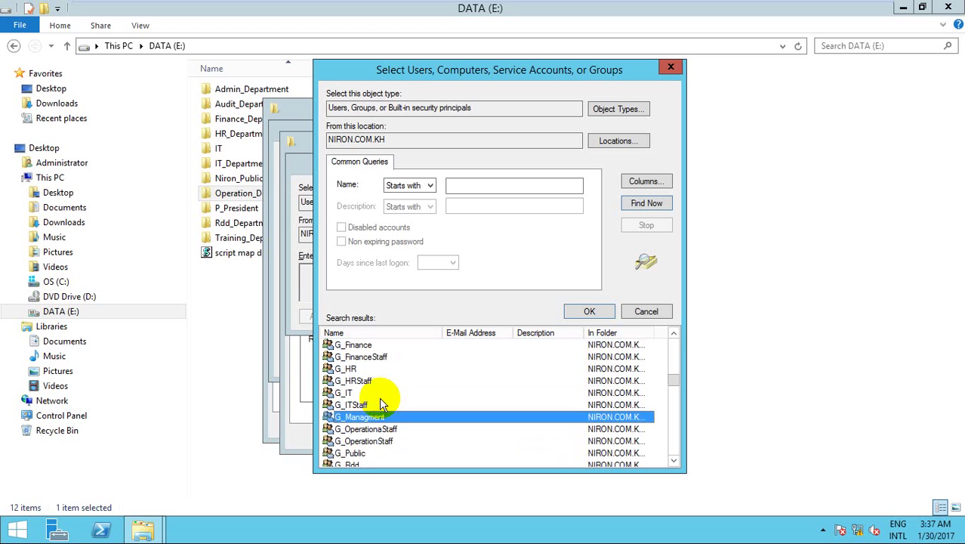
pyautogui.scroll(4, 383, 404)
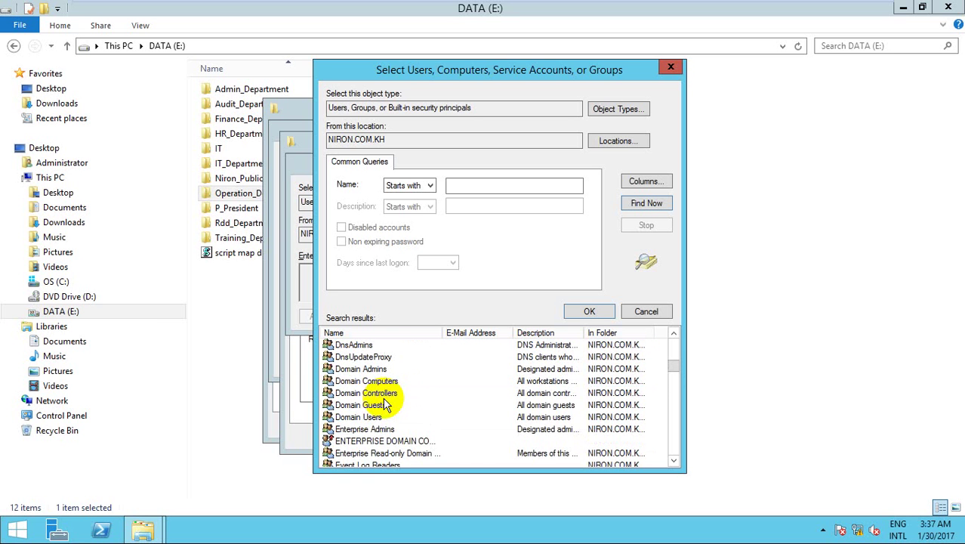
pyautogui.scroll(-3, 385, 405)
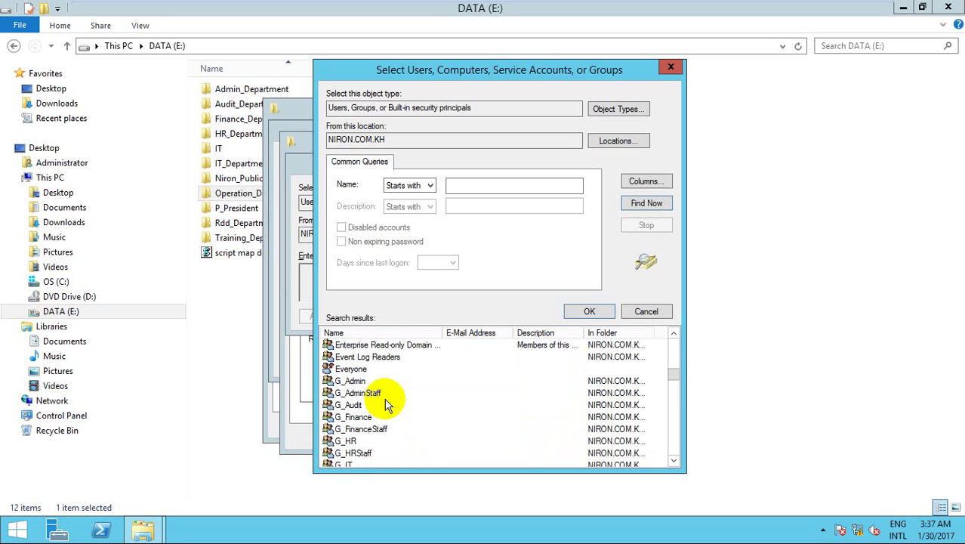
pyautogui.scroll(-1, 385, 405)
pyautogui.scroll(-1, 387, 405)
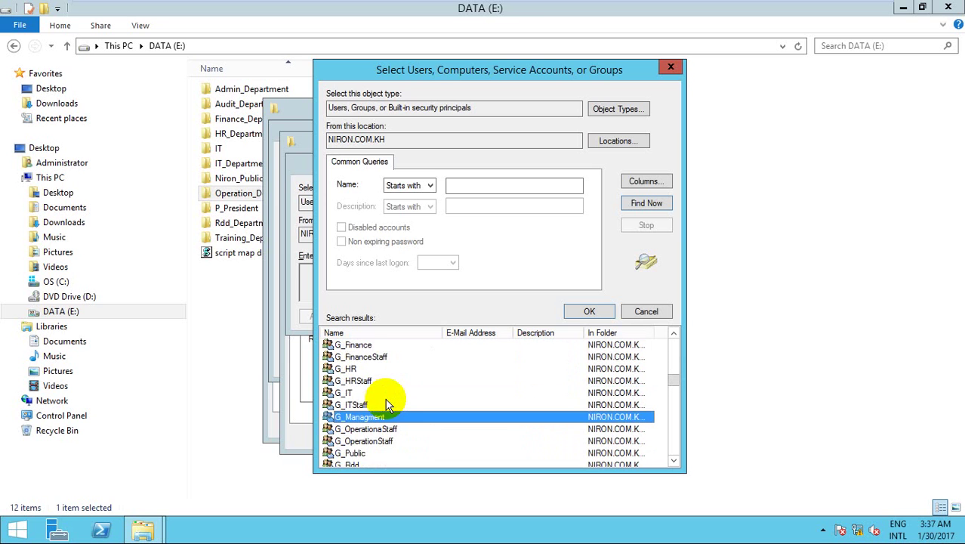
pyautogui.scroll(-1, 387, 406)
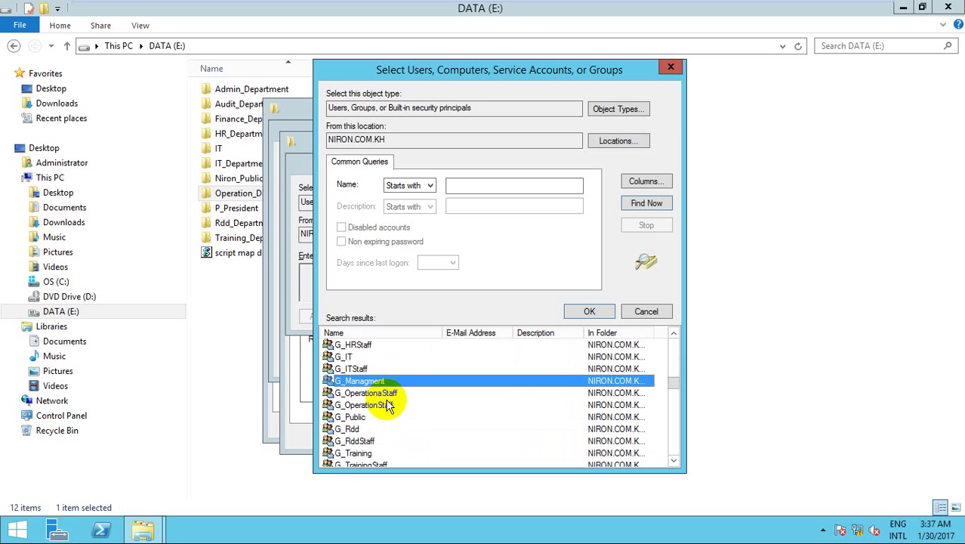
pyautogui.click(391, 408)
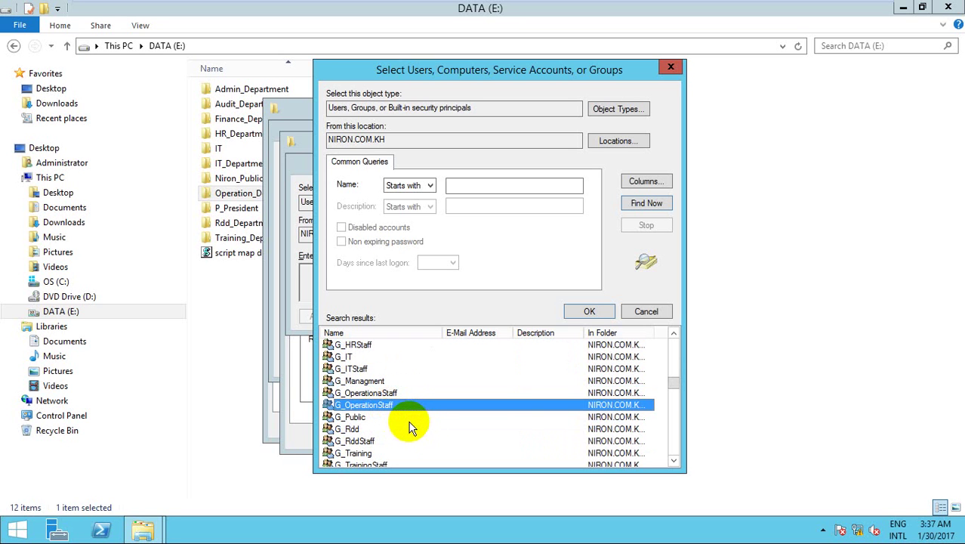
pyautogui.click(408, 393)
pyautogui.scroll(-1, 414, 398)
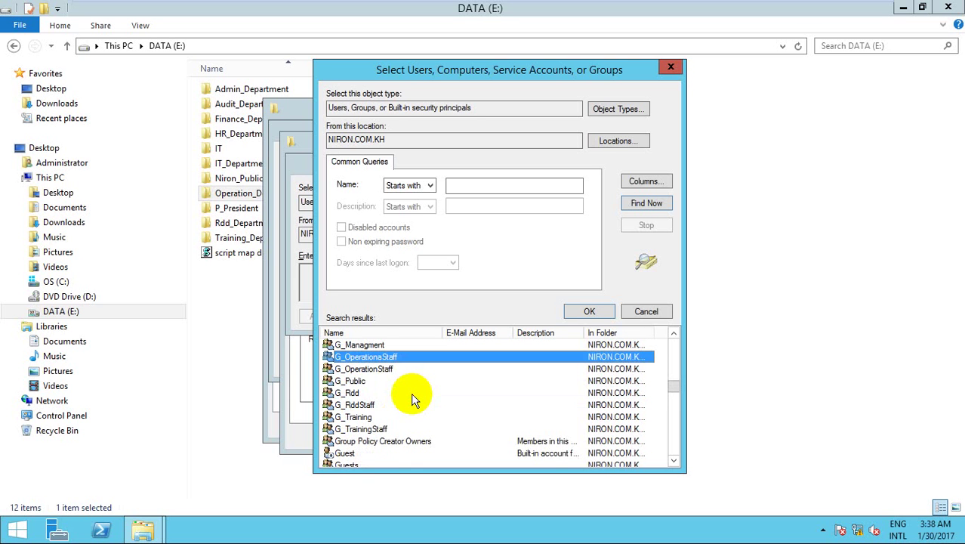
pyautogui.scroll(-5, 414, 398)
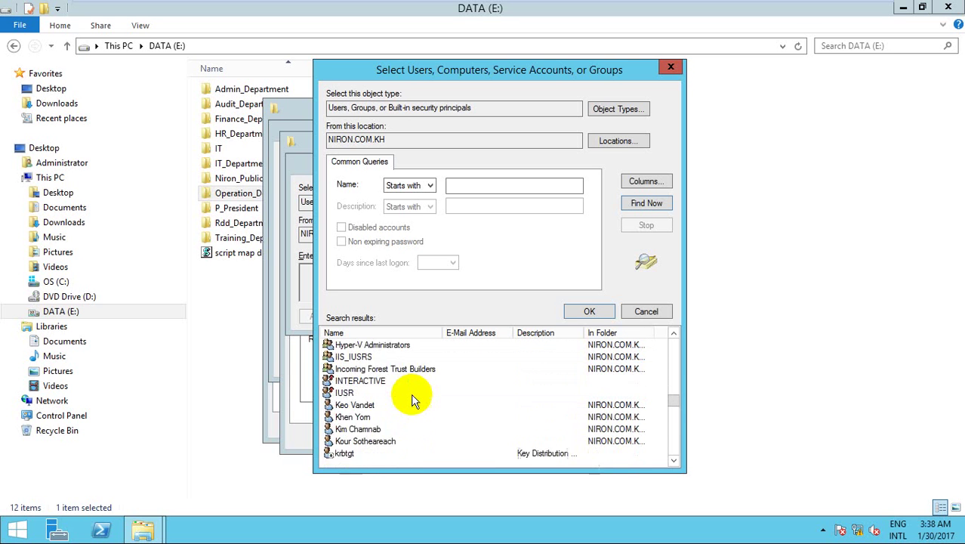
pyautogui.scroll(-6, 414, 398)
pyautogui.scroll(12, 414, 401)
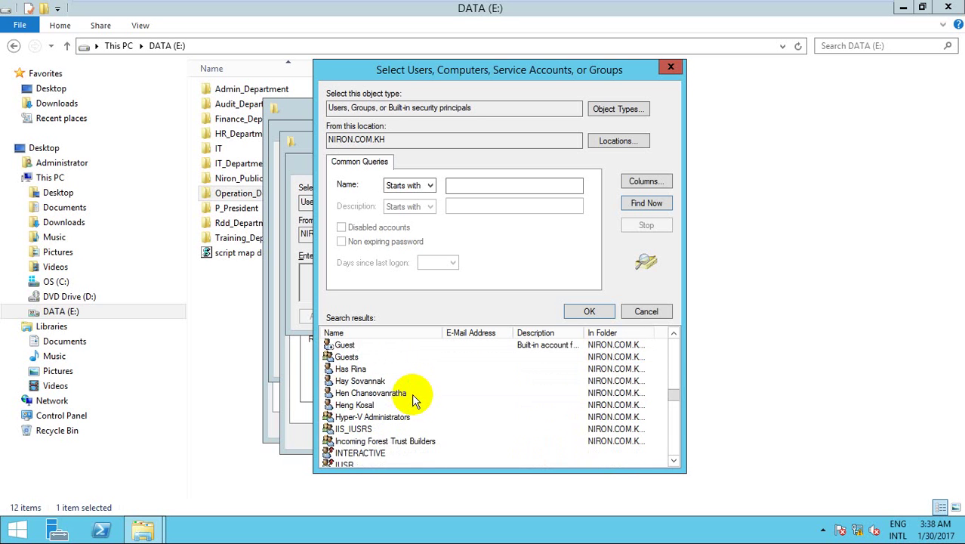
pyautogui.scroll(3, 414, 400)
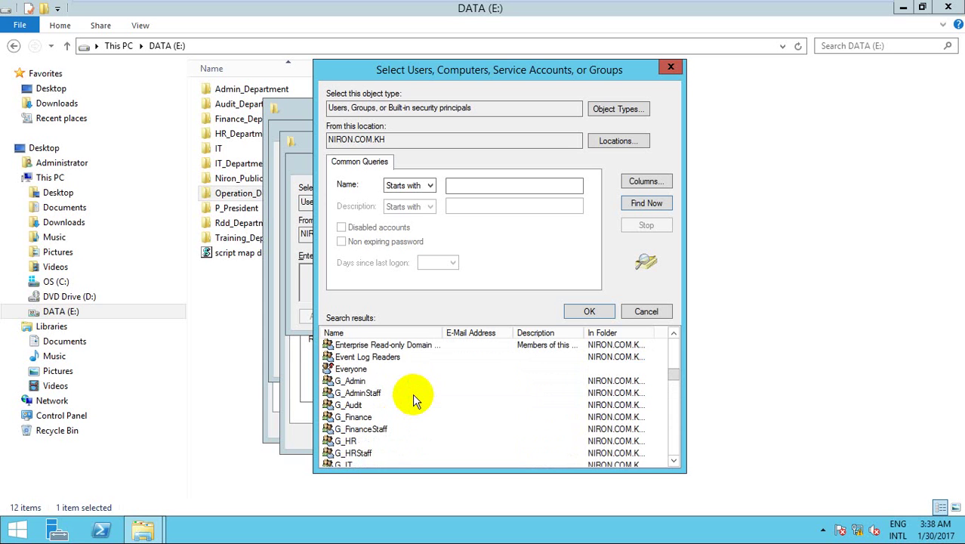
pyautogui.scroll(-2, 414, 400)
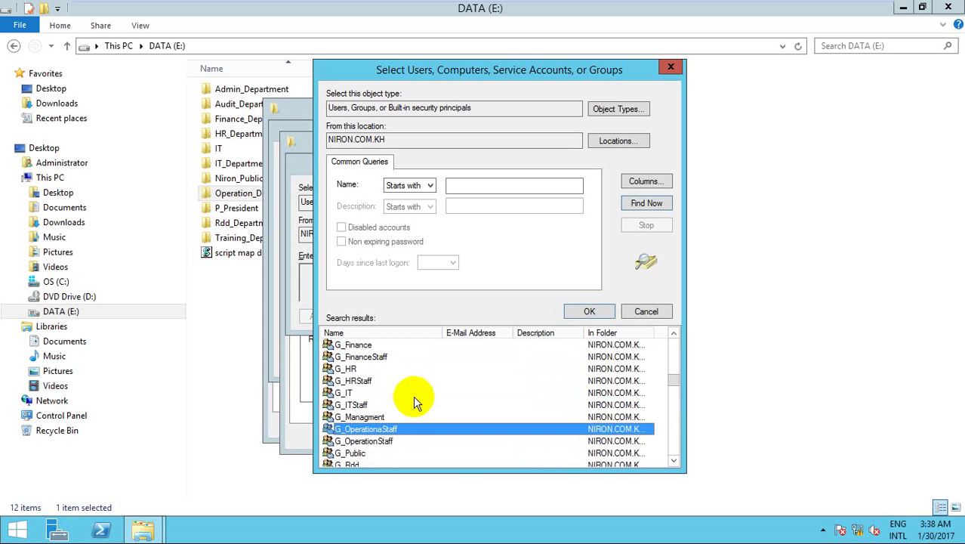
# Add the G_Managment group to the Operation_Department share permissions and allow it Full Control.
pyautogui.click(363, 417)
pyautogui.click(612, 313)
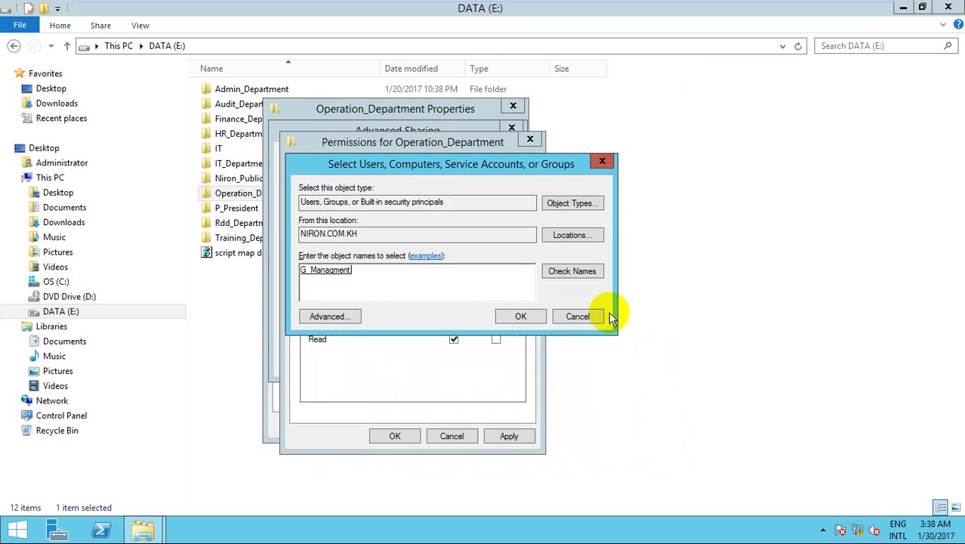
pyautogui.click(518, 318)
pyautogui.click(453, 313)
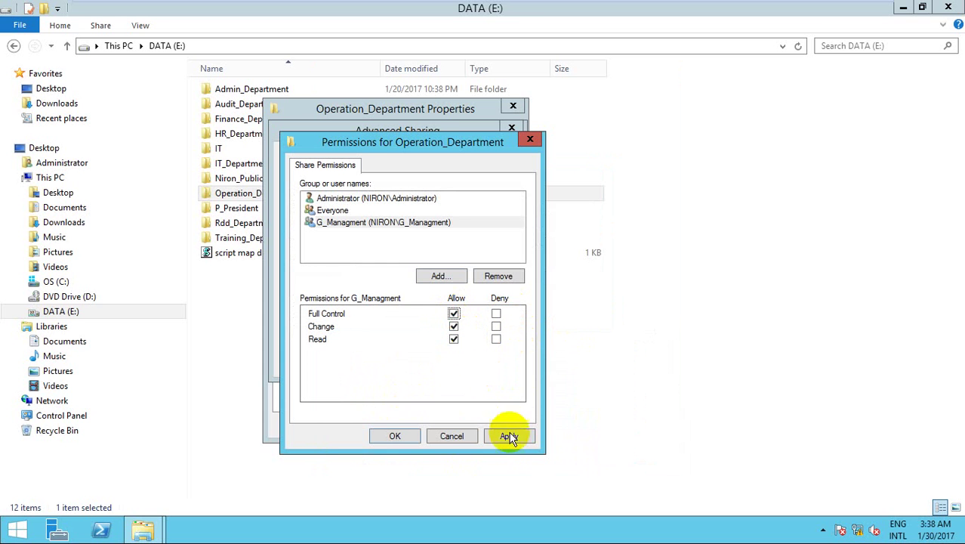
# Remove Everyone from the Operation_Department share permissions and check the Administrator and G_Managment entries.
pyautogui.click(341, 210)
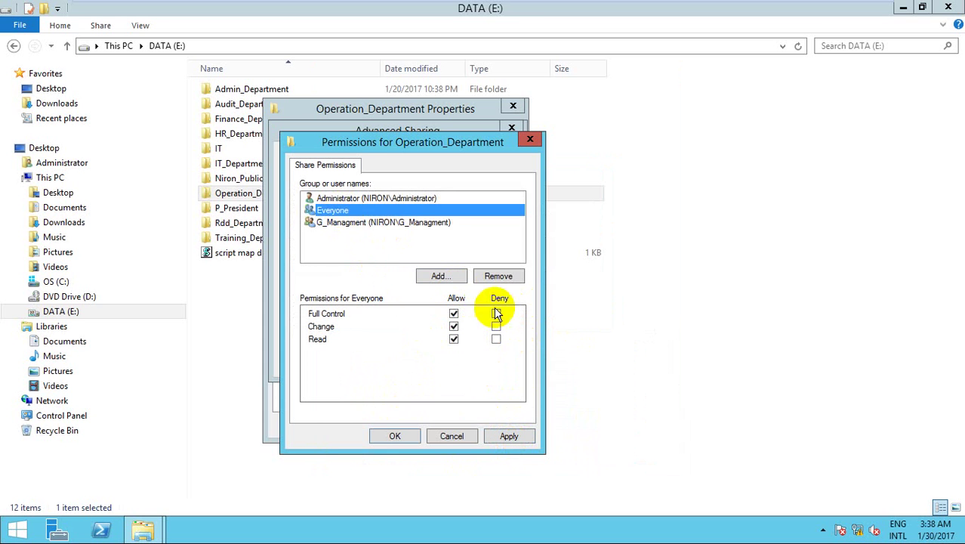
pyautogui.click(507, 276)
pyautogui.click(396, 227)
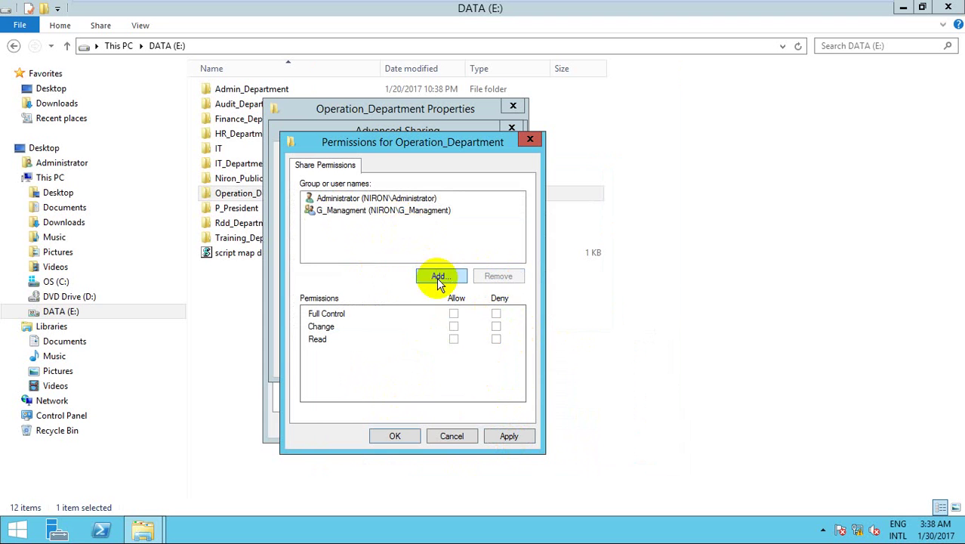
pyautogui.click(445, 210)
pyautogui.click(408, 198)
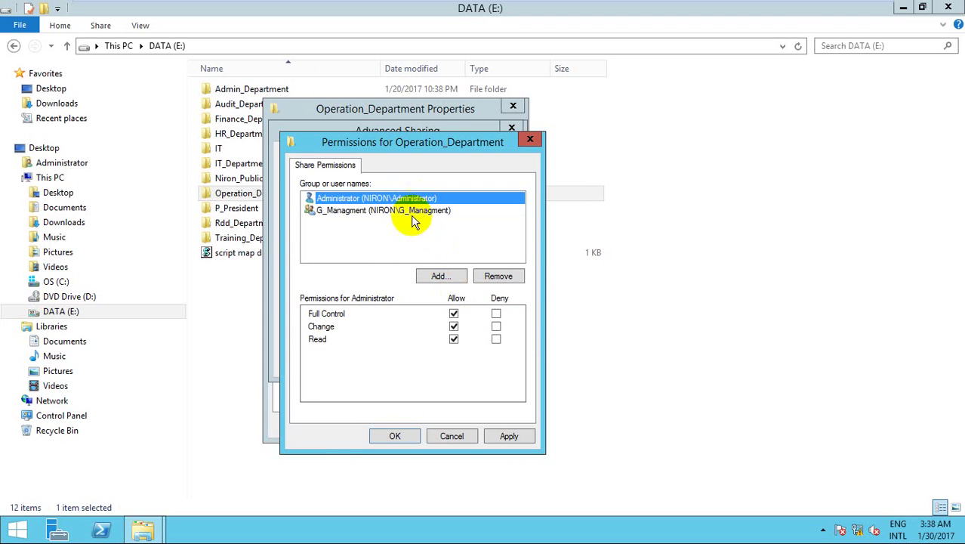
pyautogui.click(419, 245)
# Add the G_IT group, not G_ITStaff, to the Operation_Department share permissions and allow it Full Control.
pyautogui.click(438, 276)
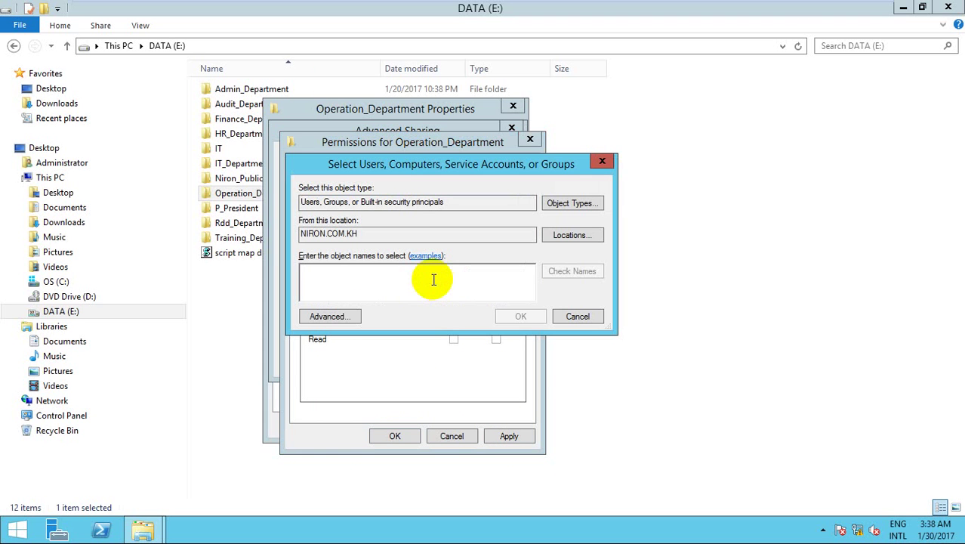
pyautogui.write('G')
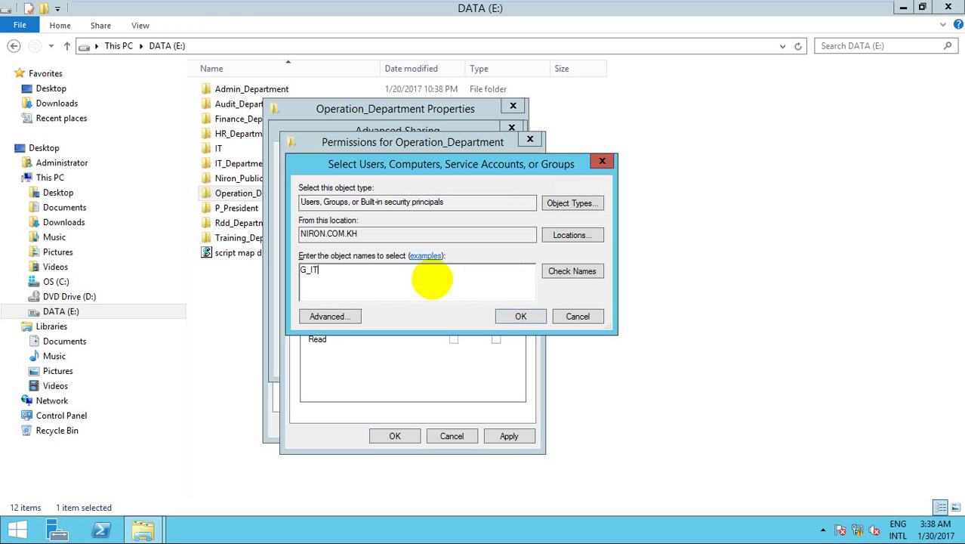
pyautogui.write('_IT')
pyautogui.click(520, 316)
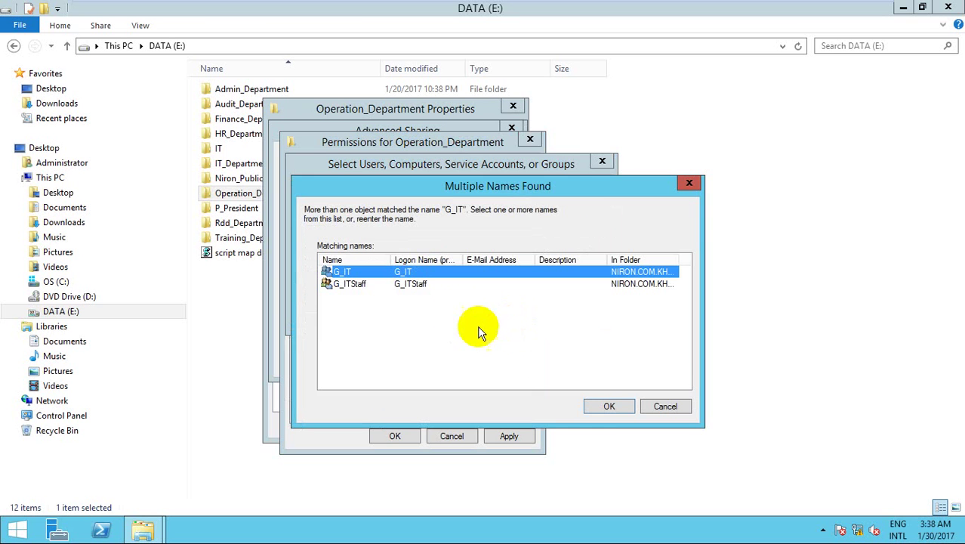
pyautogui.click(610, 406)
pyautogui.click(453, 313)
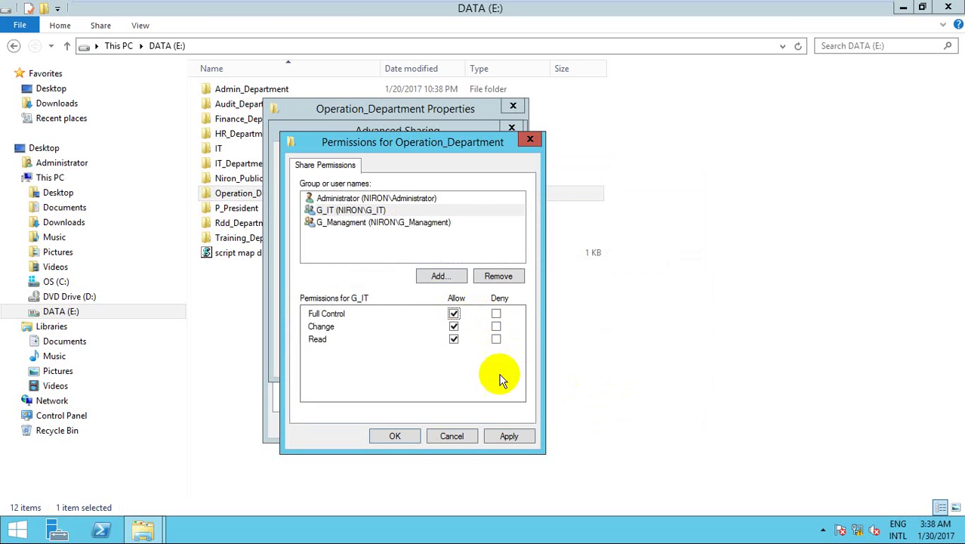
# Apply the share permissions and close the advanced sharing settings and properties of Operation_Department.
pyautogui.click(508, 436)
pyautogui.click(414, 444)
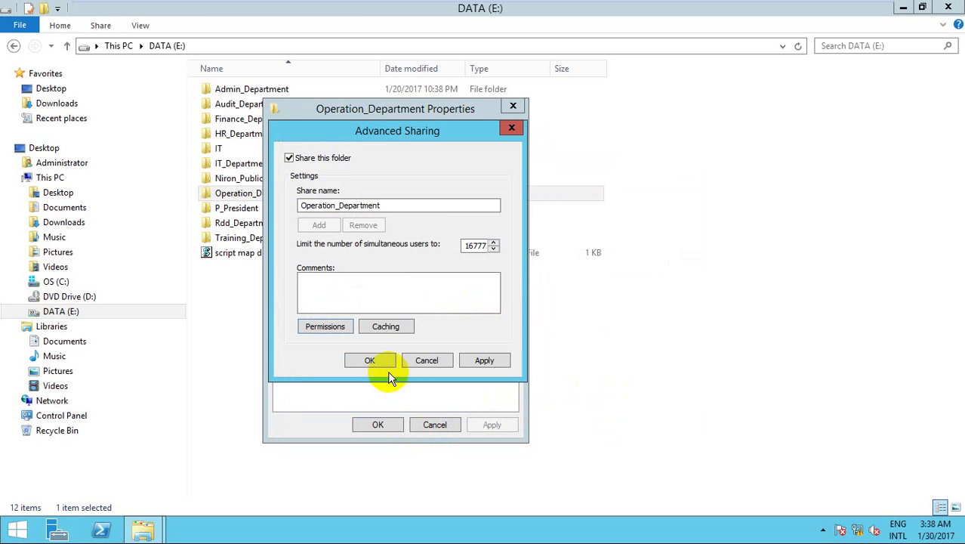
pyautogui.click(381, 357)
pyautogui.click(380, 424)
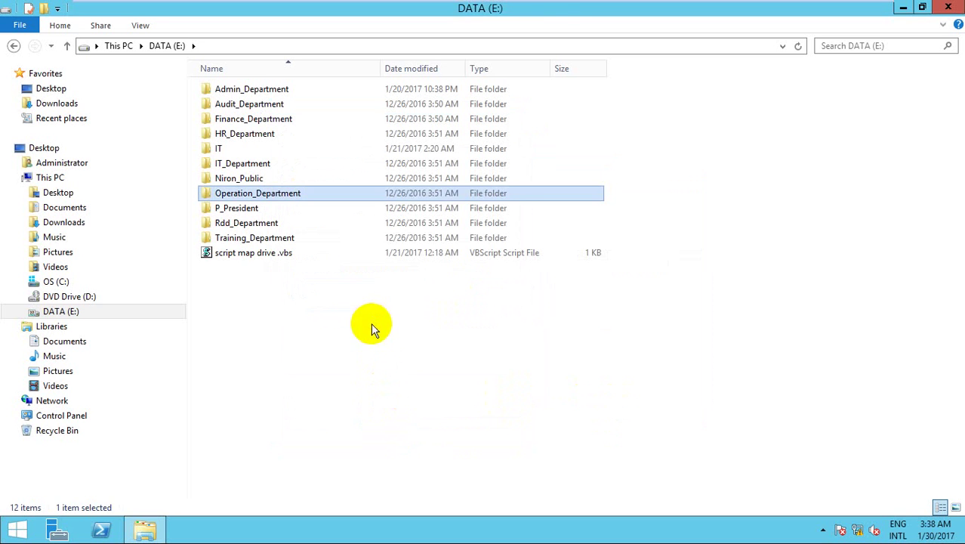
# Disable inheritance on the Operation_Department folder by converting its inherited NTFS permissions into explicit ones, and apply the change.
pyautogui.rightClick(243, 198)
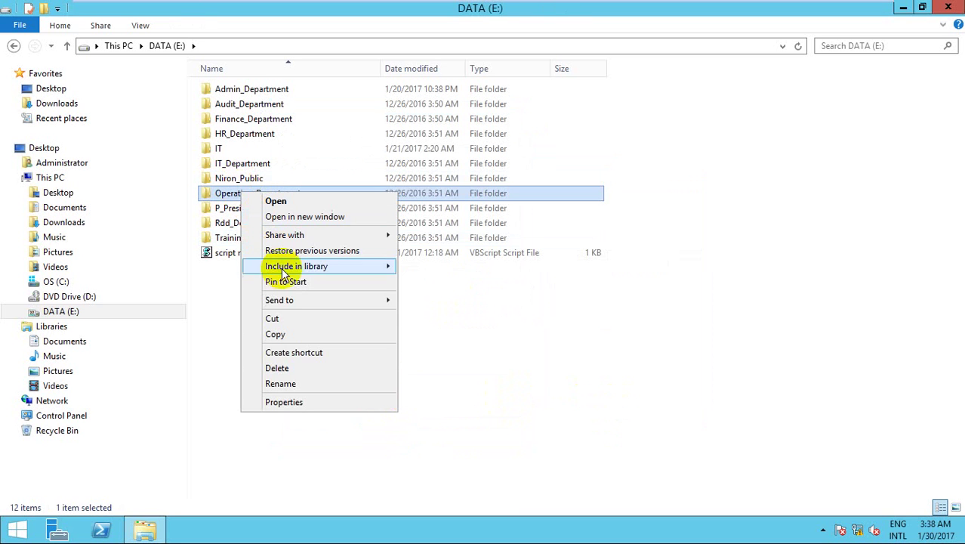
pyautogui.click(293, 403)
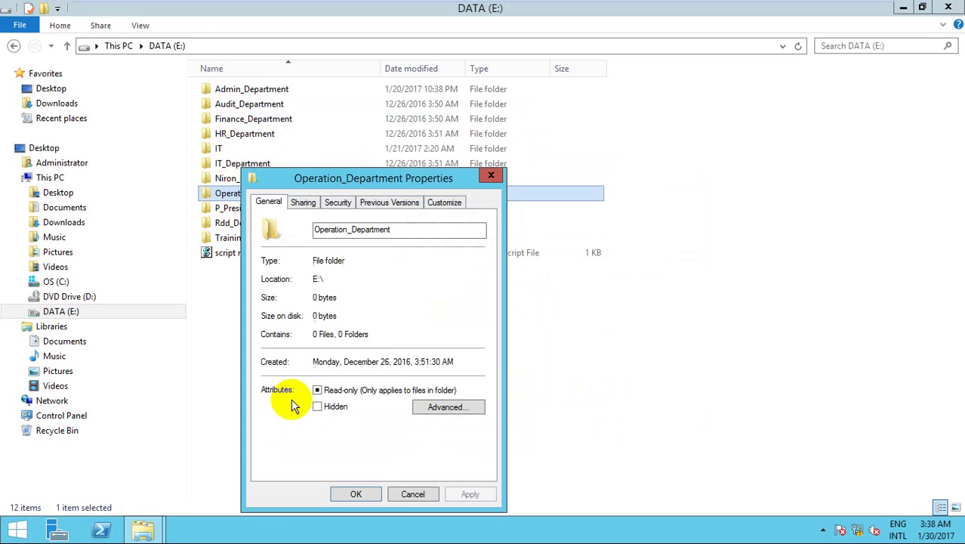
pyautogui.click(337, 200)
pyautogui.moveTo(338, 178); pyautogui.dragTo(390, 60)
pyautogui.click(516, 325)
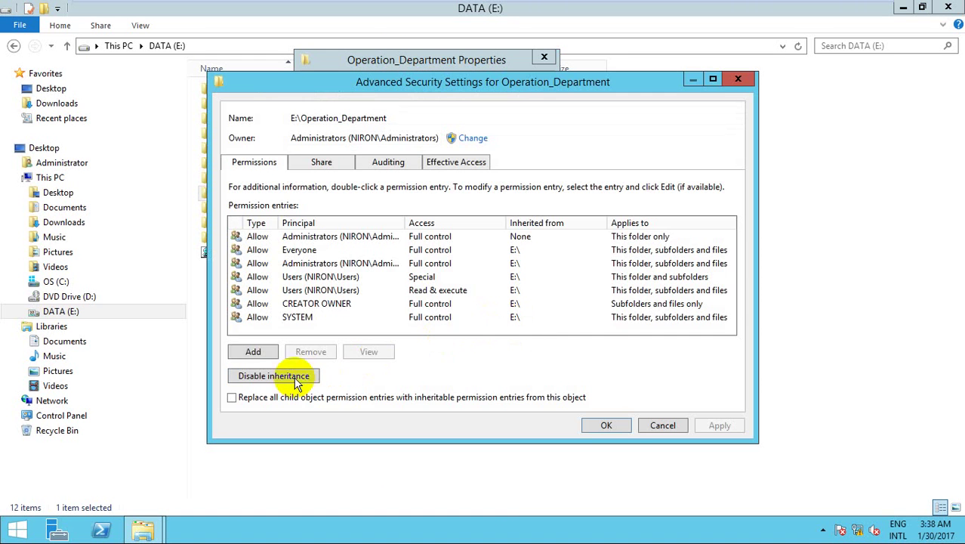
pyautogui.click(249, 377)
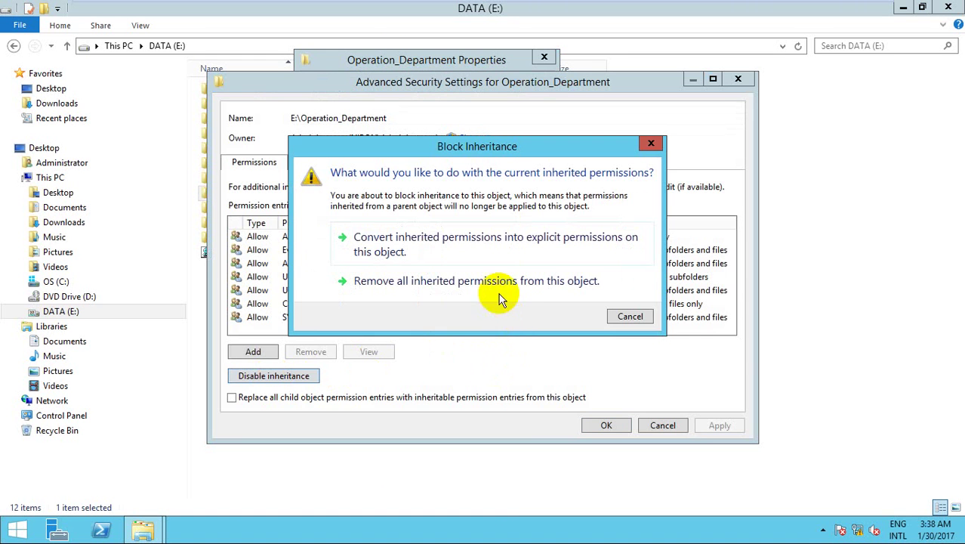
pyautogui.click(483, 237)
pyautogui.click(717, 426)
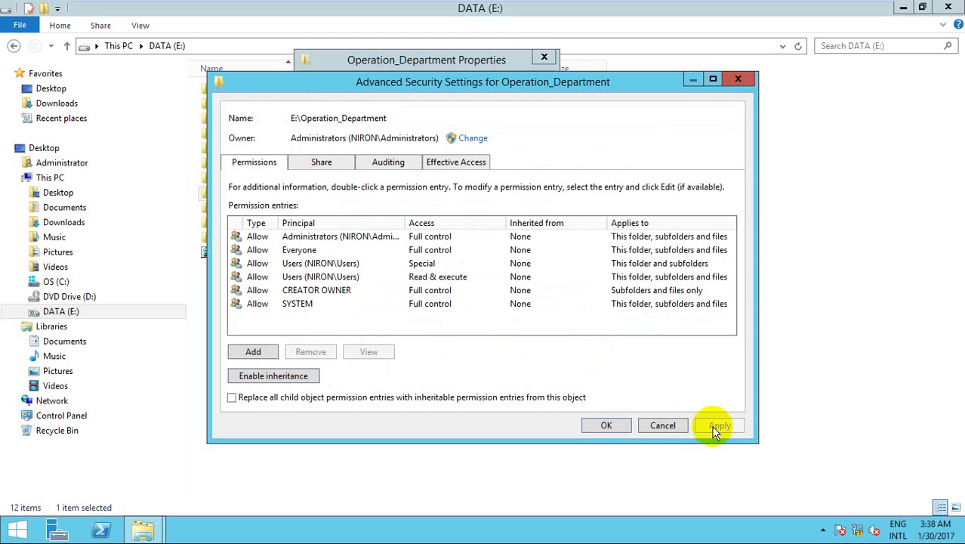
pyautogui.click(606, 425)
pyautogui.click(509, 325)
pyautogui.click(736, 80)
# Remove Everyone, CREATOR OWNER, SYSTEM and Users from the Operation_Department NTFS permissions, keeping only Administrators.
pyautogui.click(507, 200)
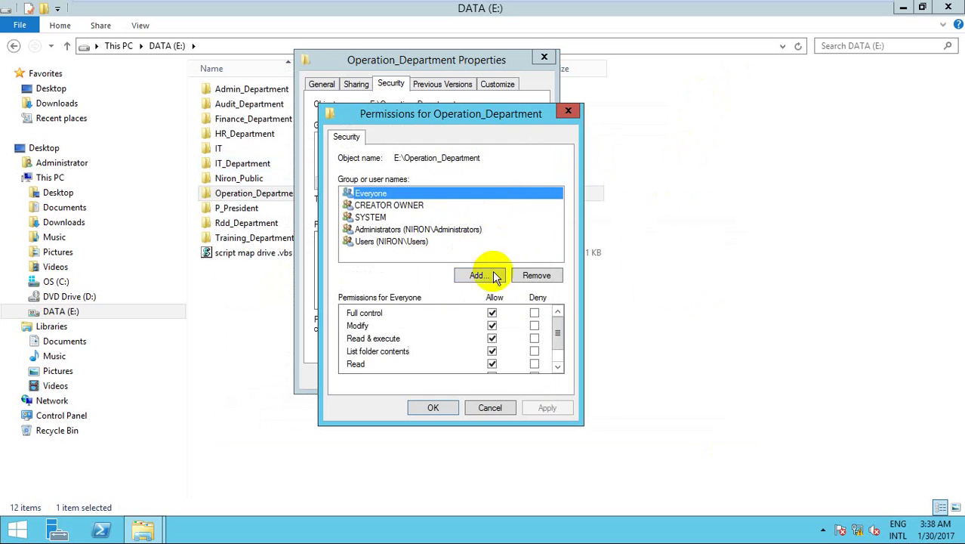
pyautogui.click(536, 275)
pyautogui.click(536, 276)
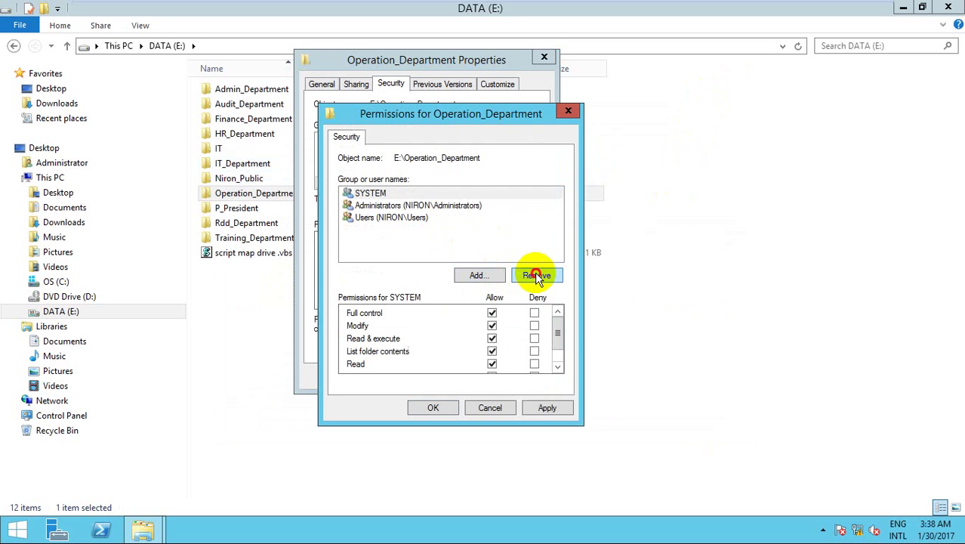
pyautogui.click(538, 275)
pyautogui.click(451, 207)
pyautogui.click(526, 277)
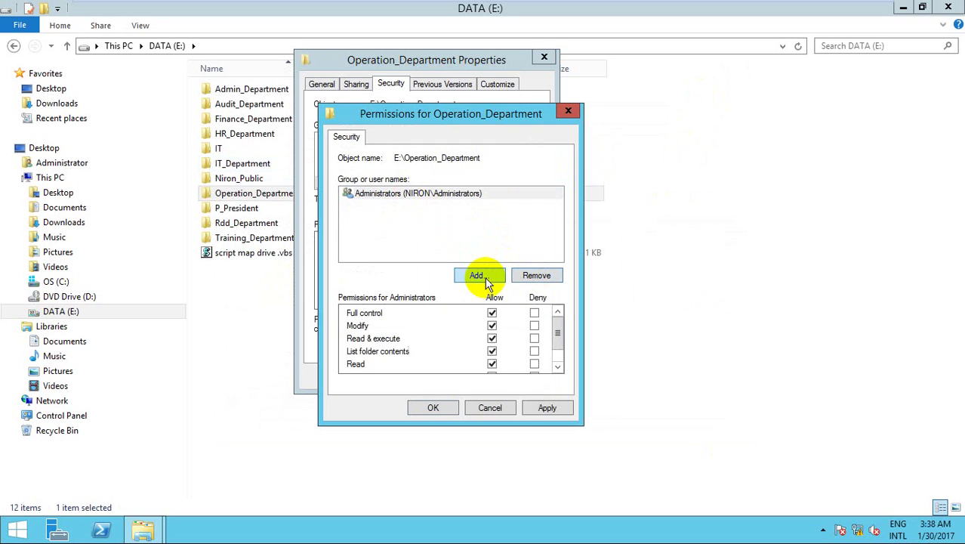
# Add the G_IT group, not G_ITStaff, to the Operation_Department NTFS permissions and allow it Full control.
pyautogui.click(479, 274)
pyautogui.write('G')
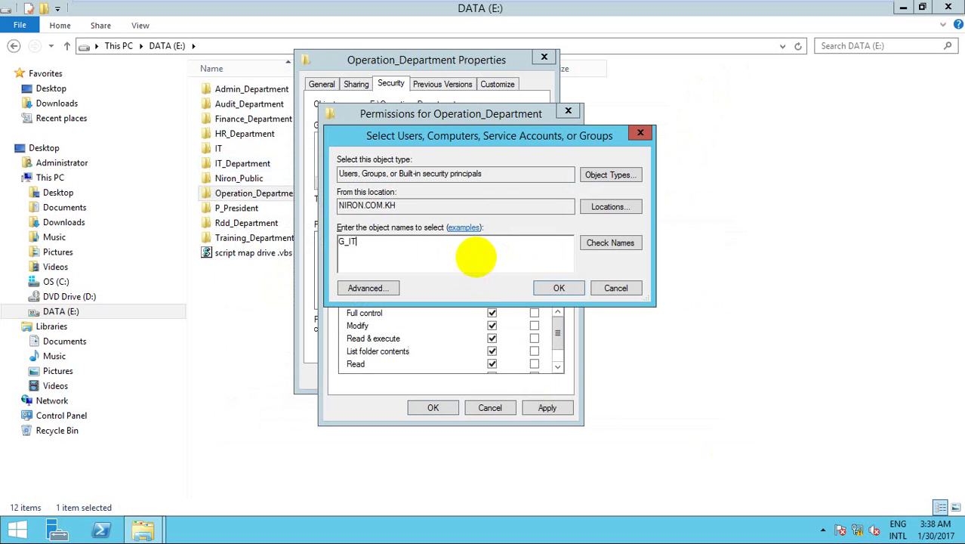
pyautogui.write('_IT')
pyautogui.click(623, 243)
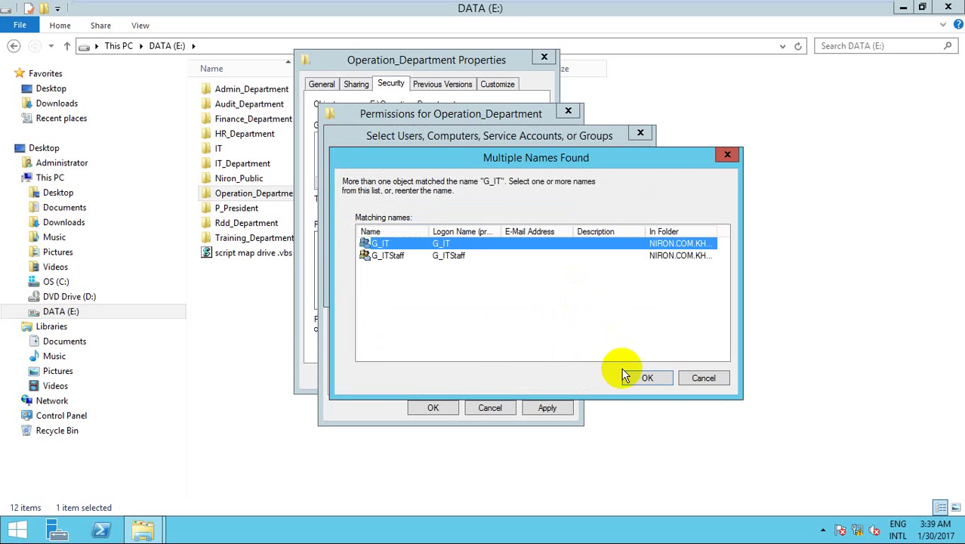
pyautogui.click(638, 376)
pyautogui.click(557, 286)
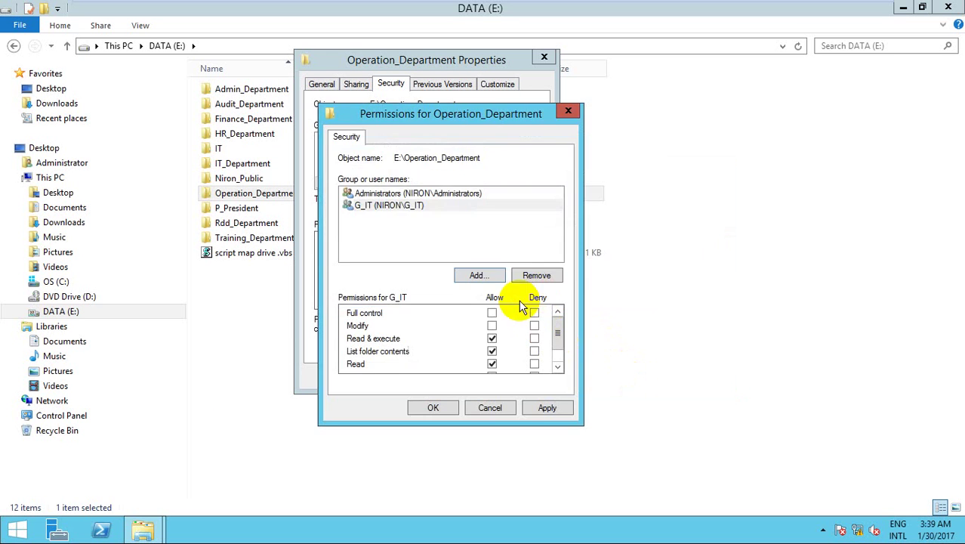
pyautogui.click(492, 313)
pyautogui.click(548, 407)
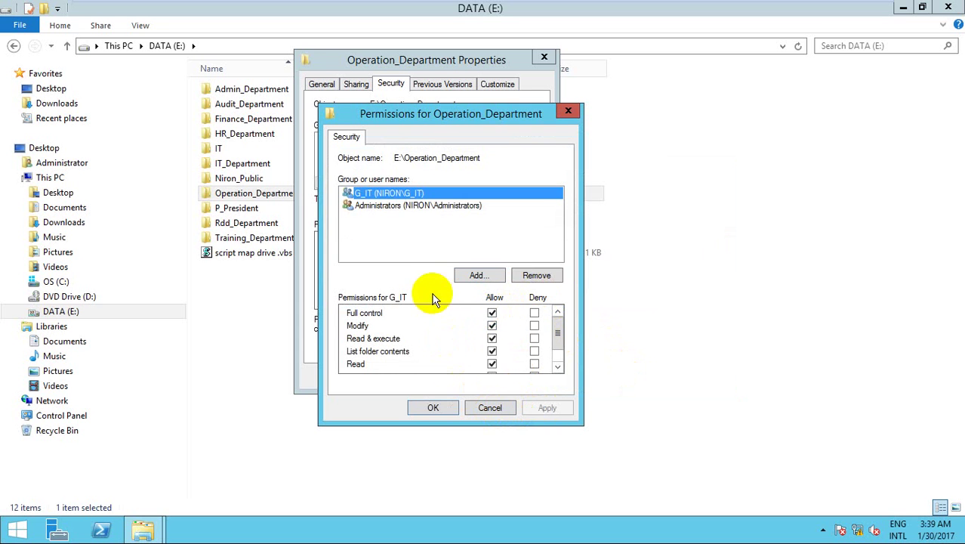
# Add the Administrator account to the Operation_Department NTFS permissions and allow it Full control.
pyautogui.click(416, 219)
pyautogui.click(478, 275)
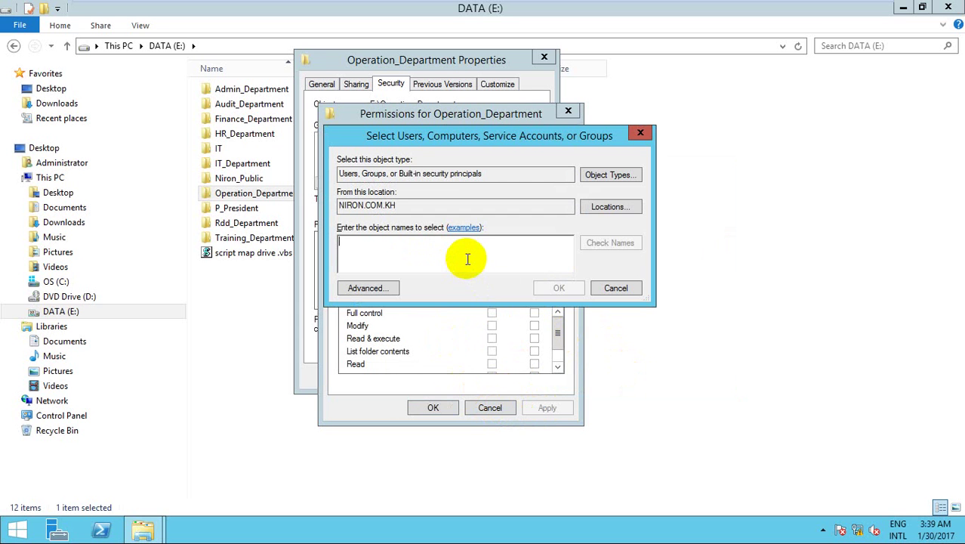
pyautogui.write('administrator')
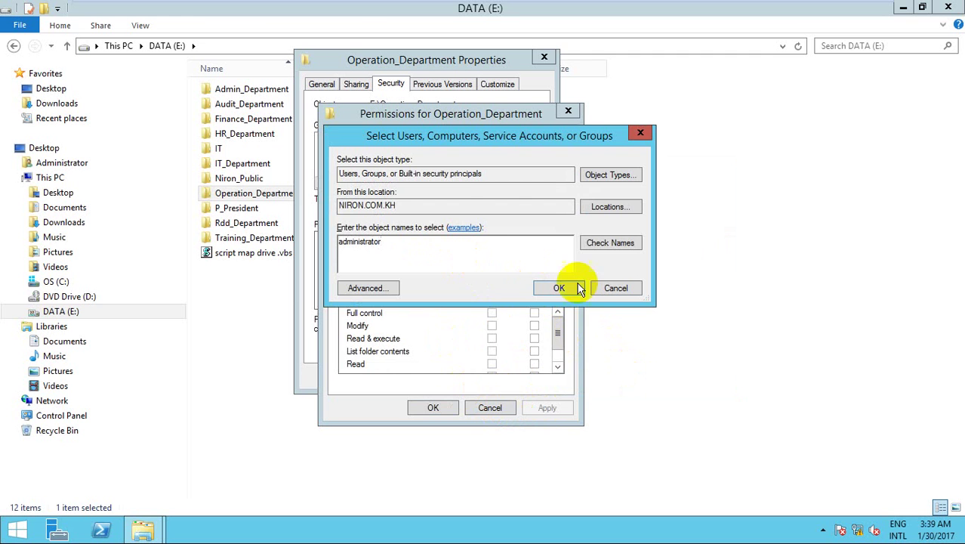
pyautogui.click(612, 243)
pyautogui.click(642, 378)
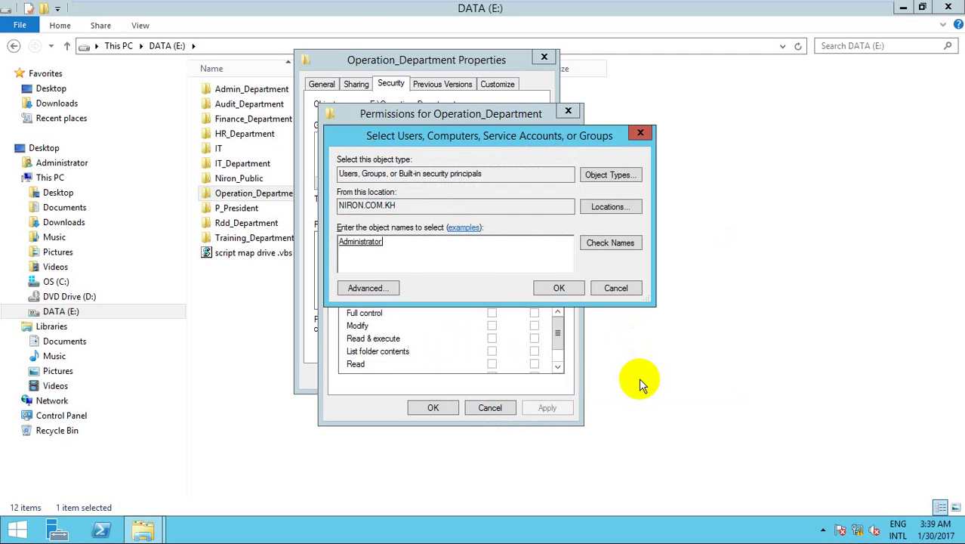
pyautogui.click(545, 293)
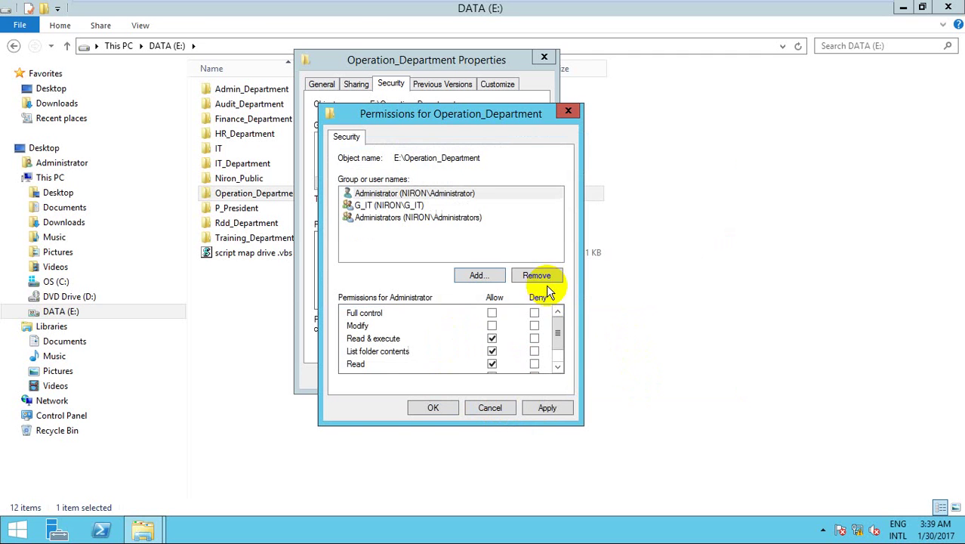
pyautogui.click(491, 313)
pyautogui.click(547, 408)
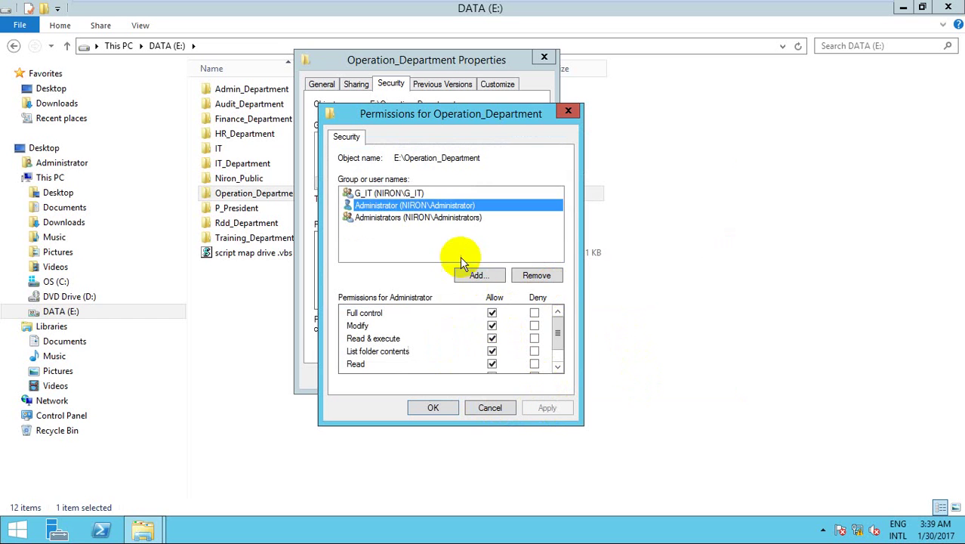
# Try to add the management group to the Operation_Department NTFS permissions under the names G_Management and G_Manage.
pyautogui.click(473, 273)
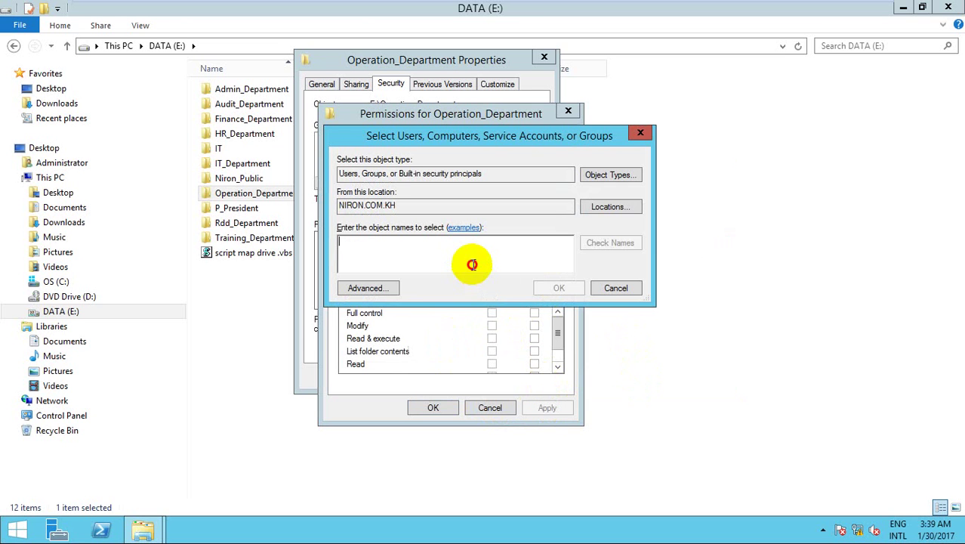
pyautogui.write('G_Management')
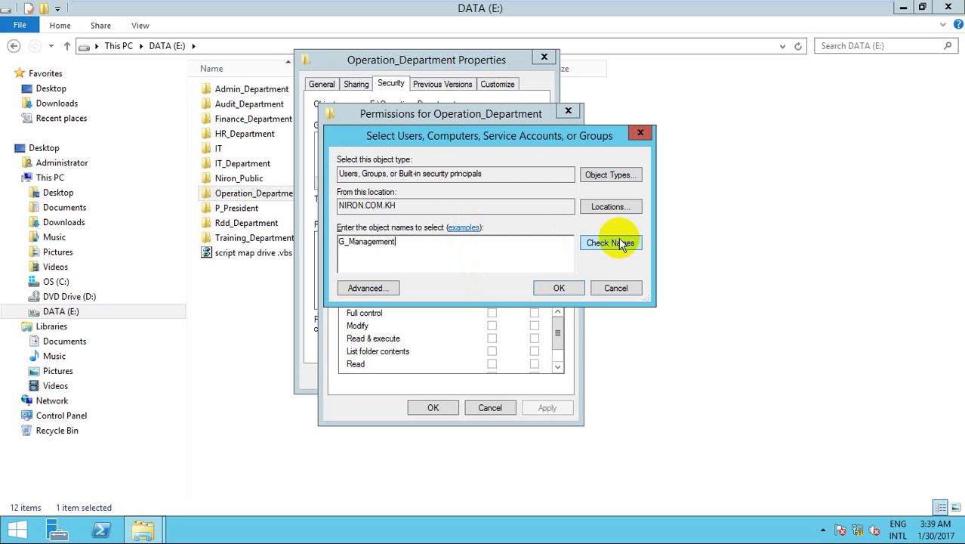
pyautogui.click(619, 240)
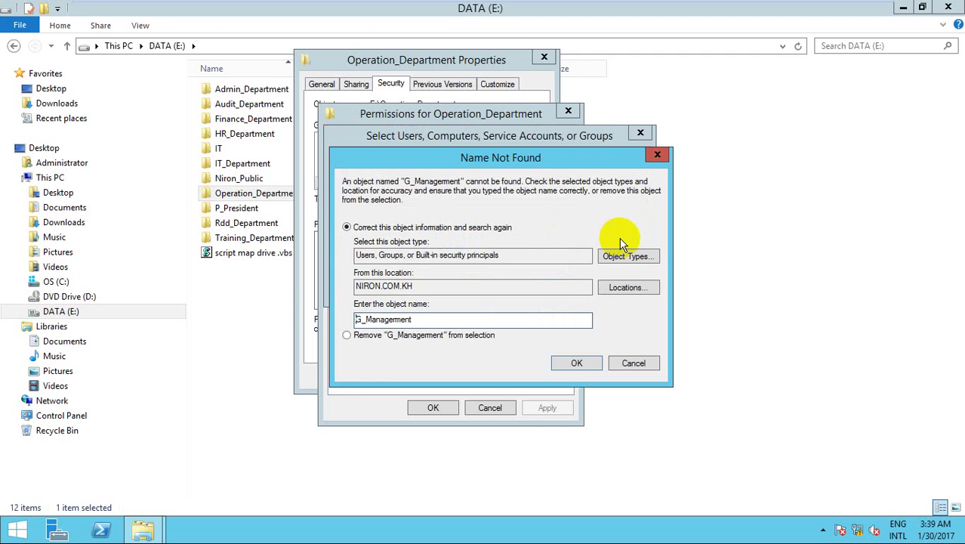
pyautogui.click(633, 363)
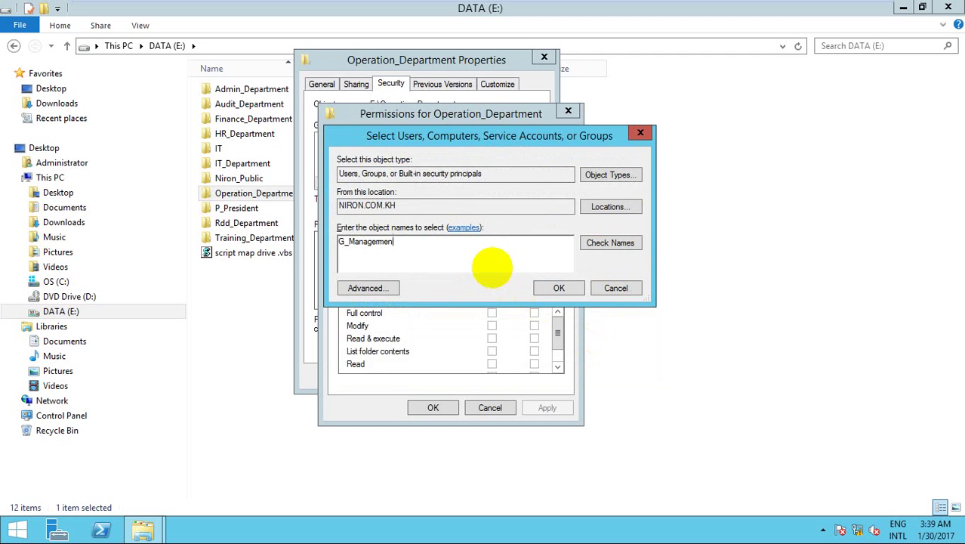
pyautogui.write('e')
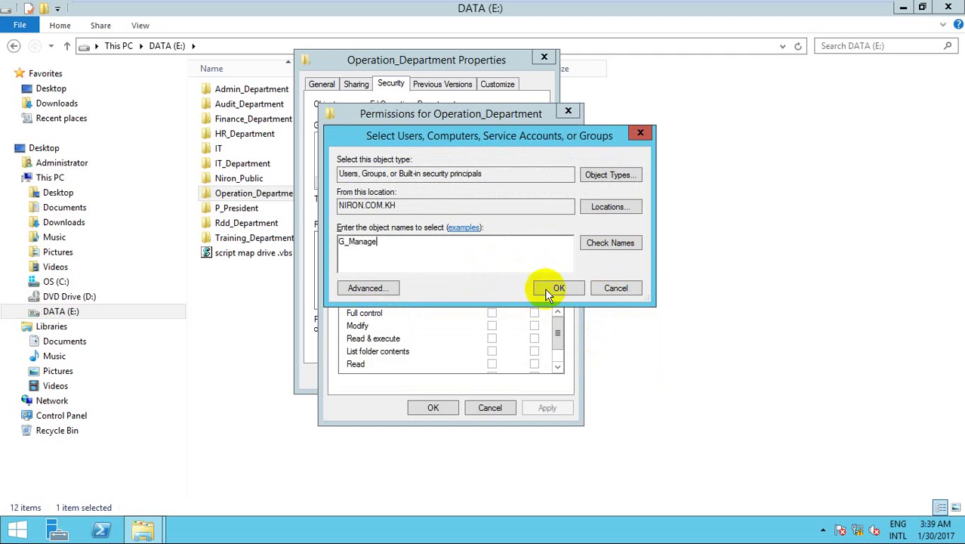
pyautogui.click(619, 241)
pyautogui.click(626, 363)
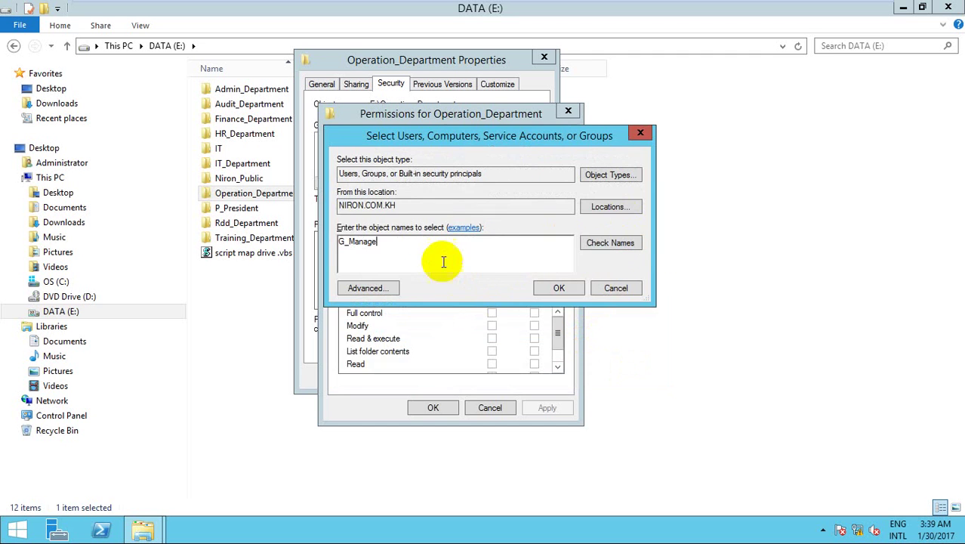
pyautogui.moveTo(436, 243); pyautogui.dragTo(307, 258)
pyautogui.press('BackSpace')
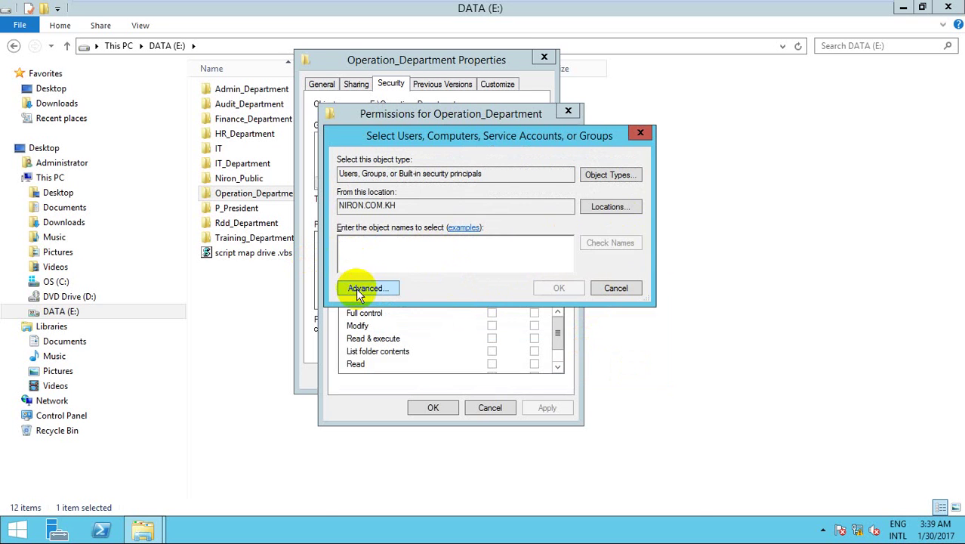
# Find the G_OperationaStaff group in the directory, add it to the Operation_Department NTFS permissions with the default read rights, and apply.
pyautogui.click(364, 288)
pyautogui.click(663, 244)
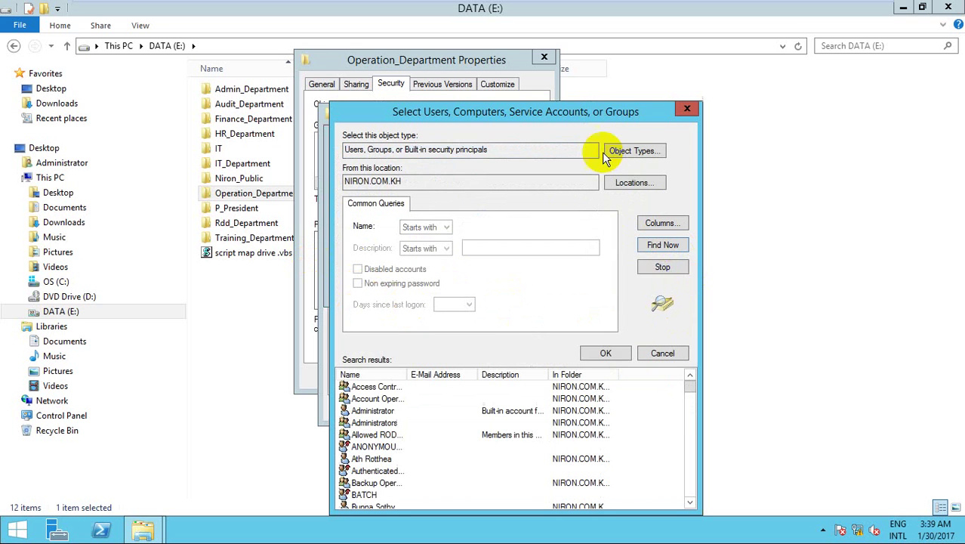
pyautogui.moveTo(586, 111); pyautogui.dragTo(617, 40)
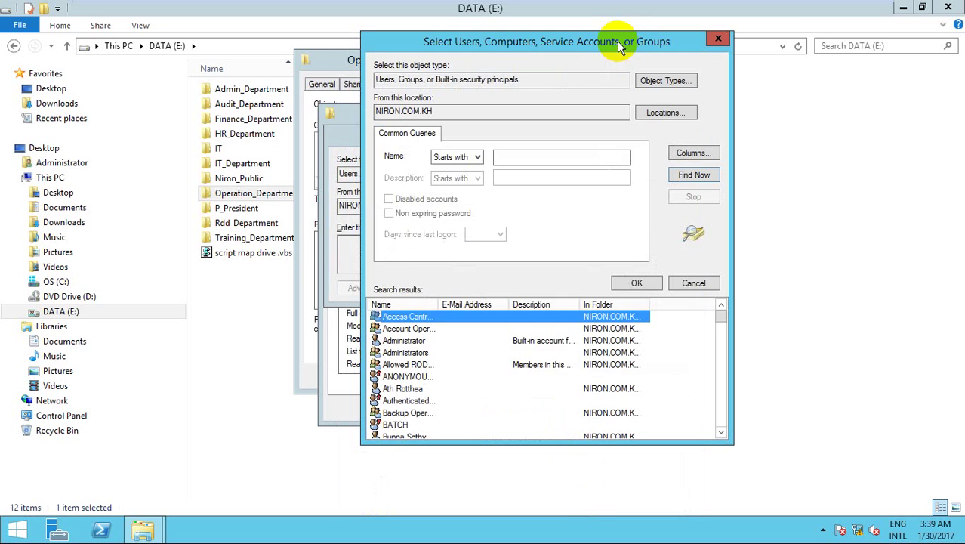
pyautogui.press('g')
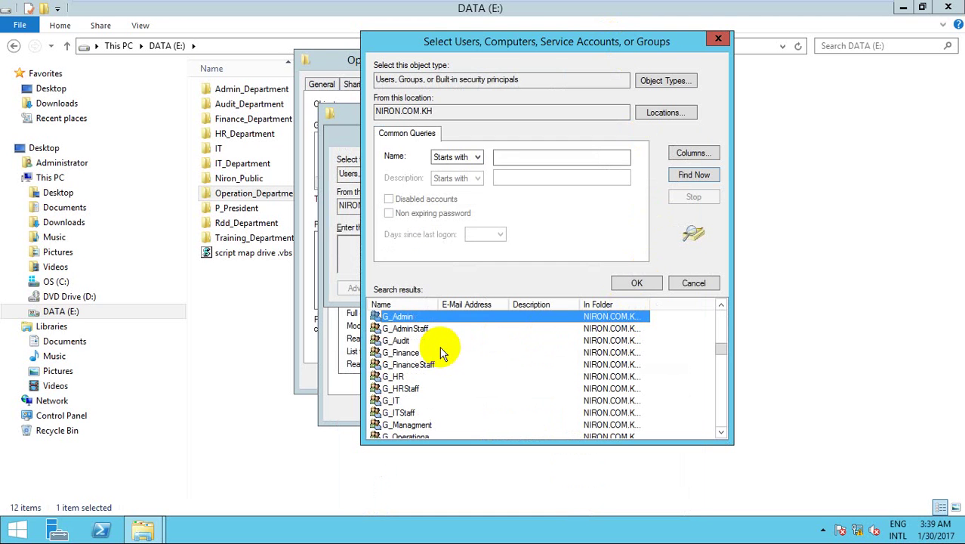
pyautogui.scroll(-2, 434, 370)
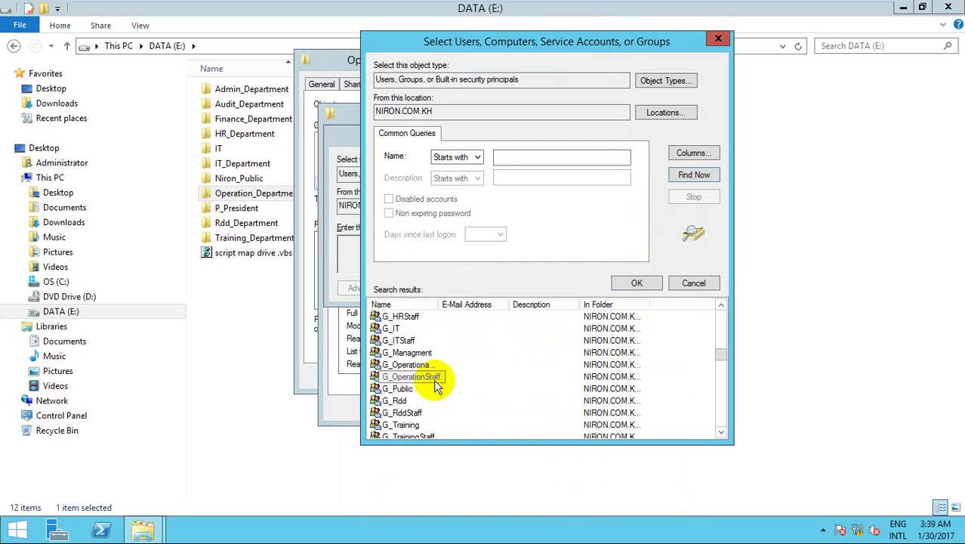
pyautogui.click(427, 352)
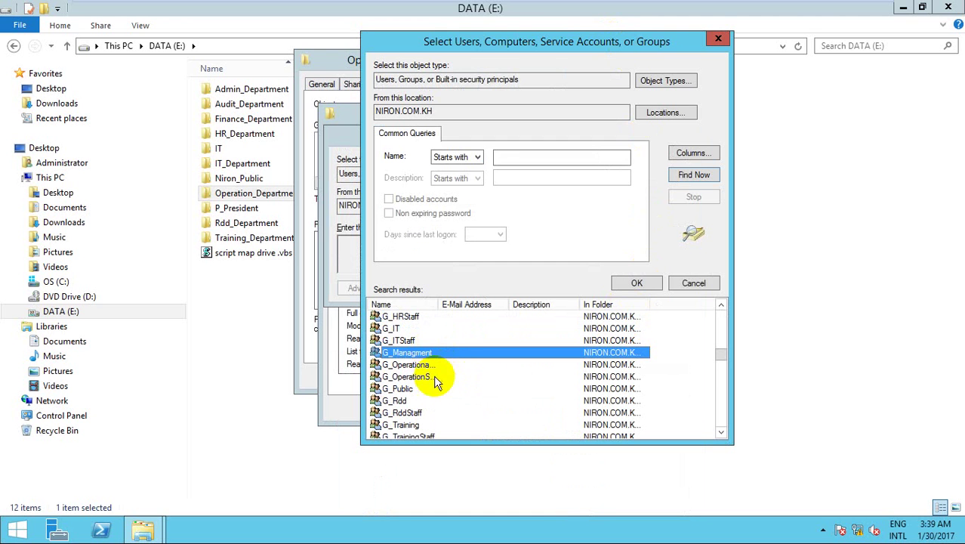
pyautogui.click(442, 365)
pyautogui.moveTo(439, 304); pyautogui.dragTo(498, 304)
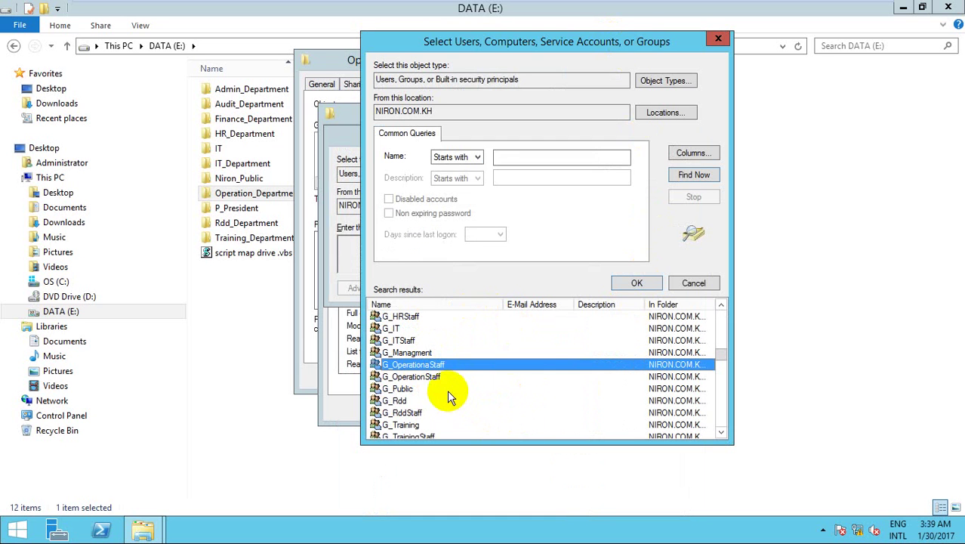
pyautogui.click(614, 282)
pyautogui.click(561, 281)
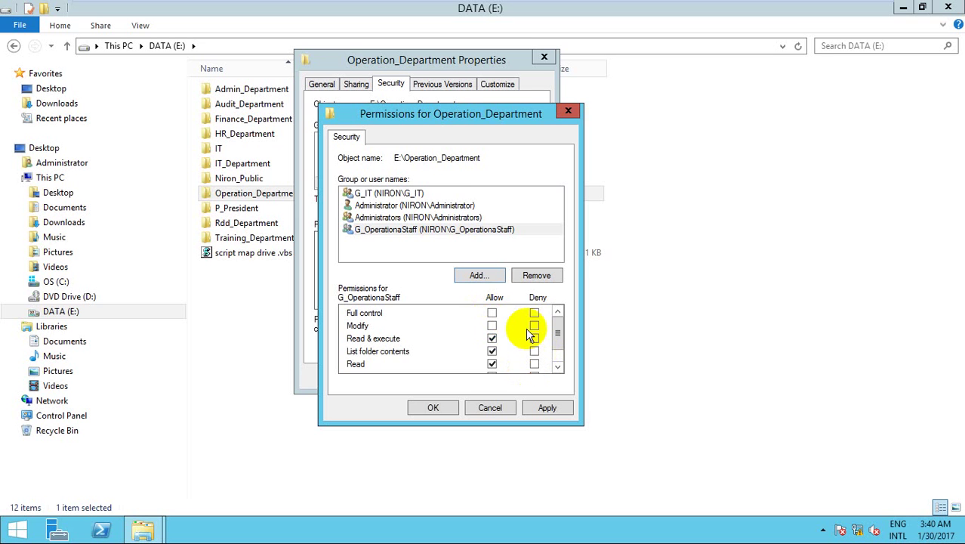
pyautogui.click(546, 408)
pyautogui.click(433, 409)
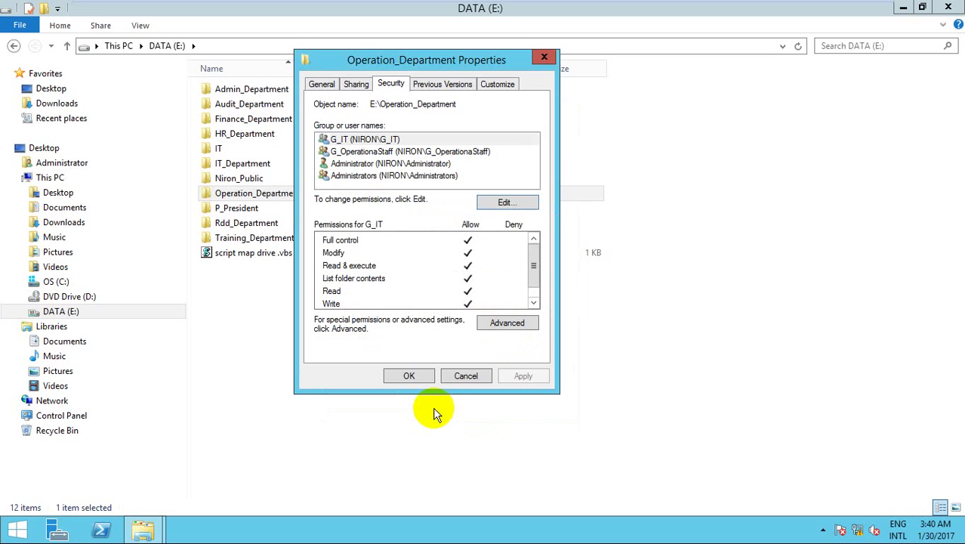
# Add the advanced Delete permission to G_OperationaStaff's NTFS entry on Operation_Department and apply it.
pyautogui.click(499, 322)
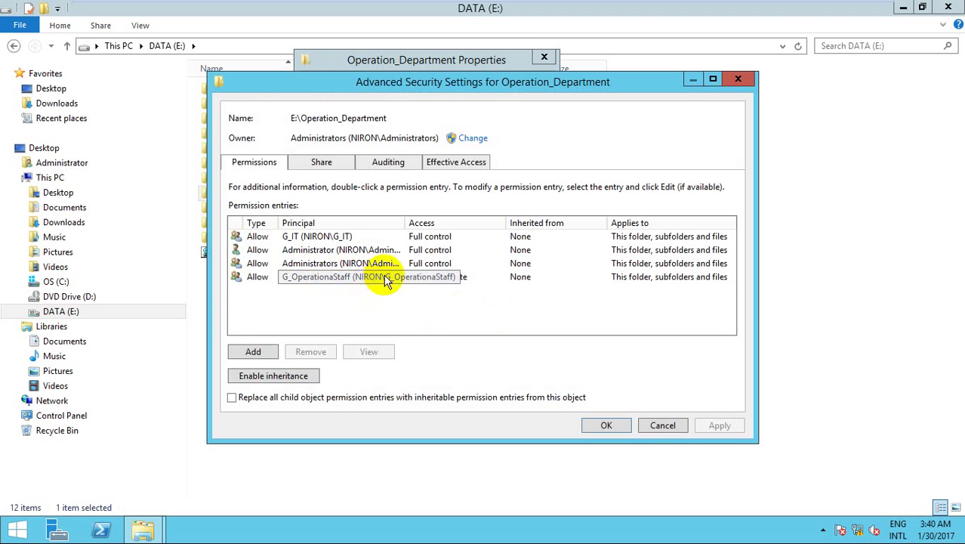
pyautogui.moveTo(404, 223); pyautogui.dragTo(559, 240)
pyautogui.click(420, 281)
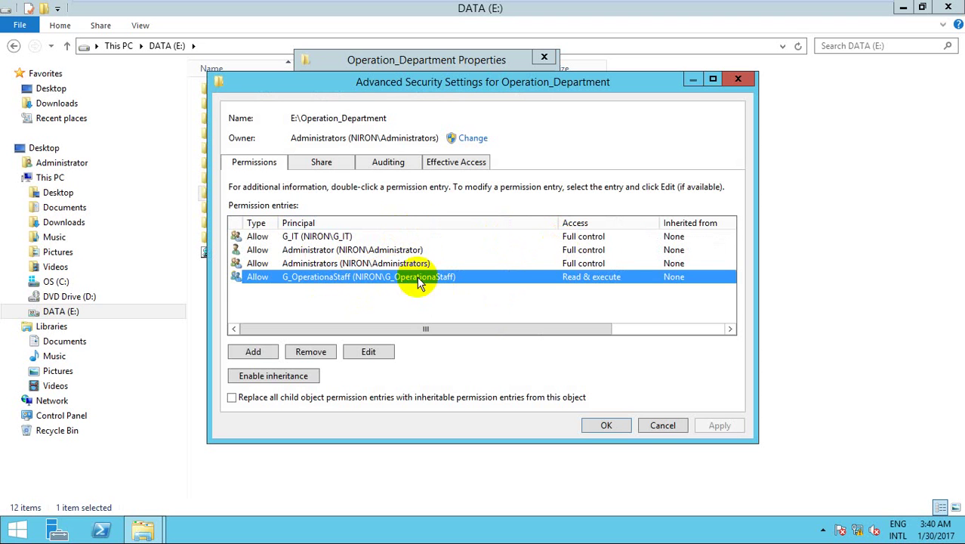
pyautogui.click(368, 352)
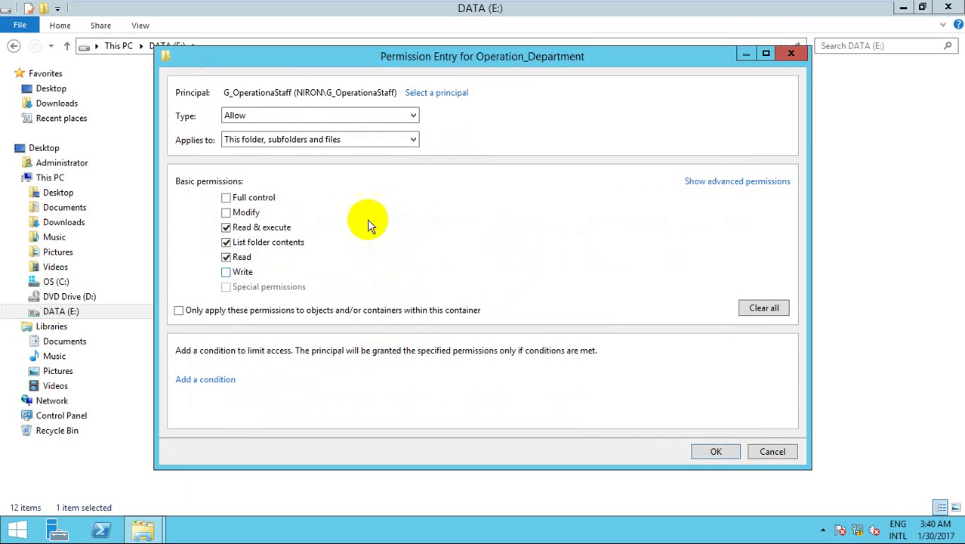
pyautogui.click(737, 181)
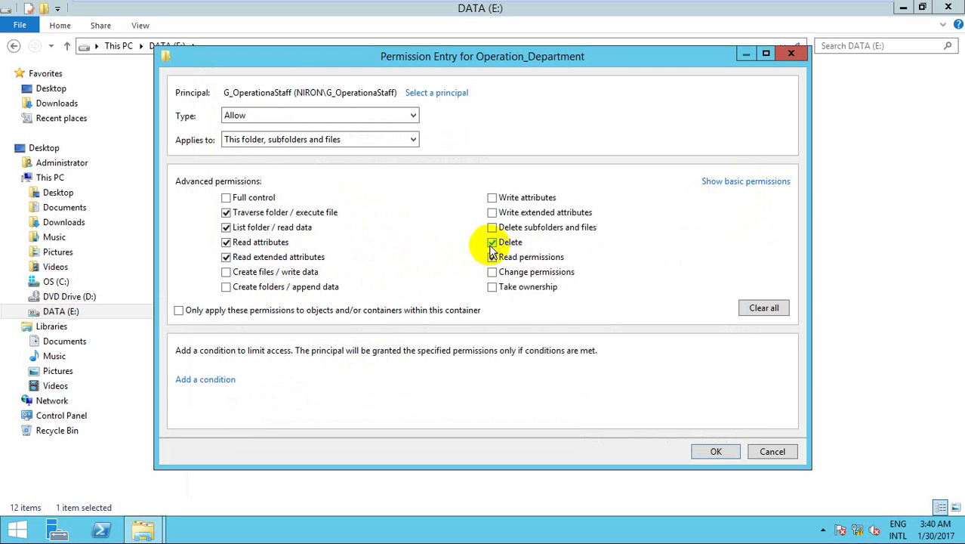
pyautogui.click(712, 451)
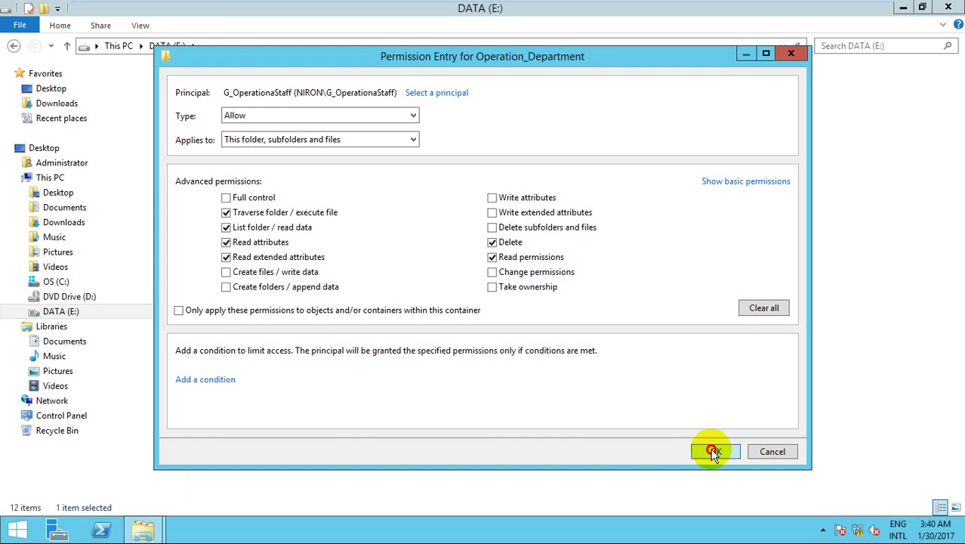
pyautogui.click(718, 425)
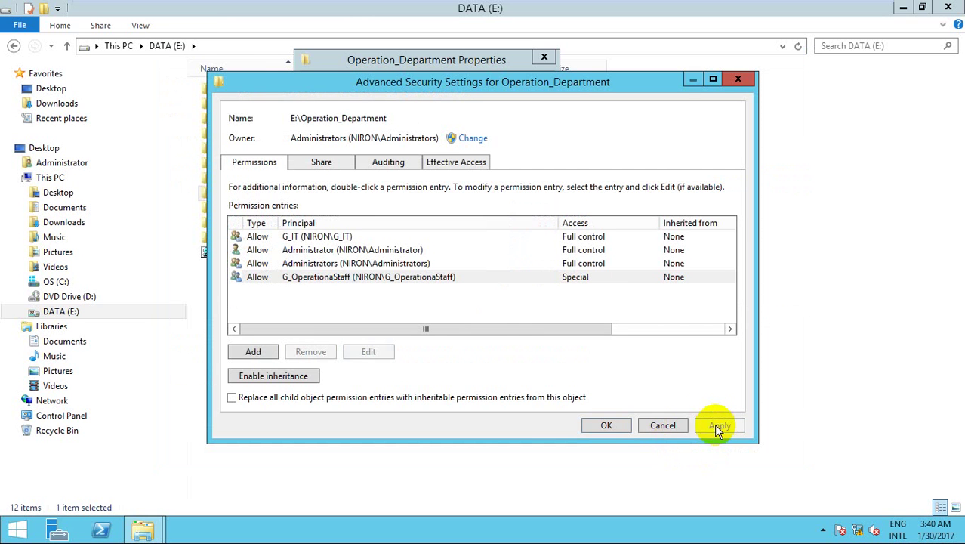
pyautogui.click(608, 426)
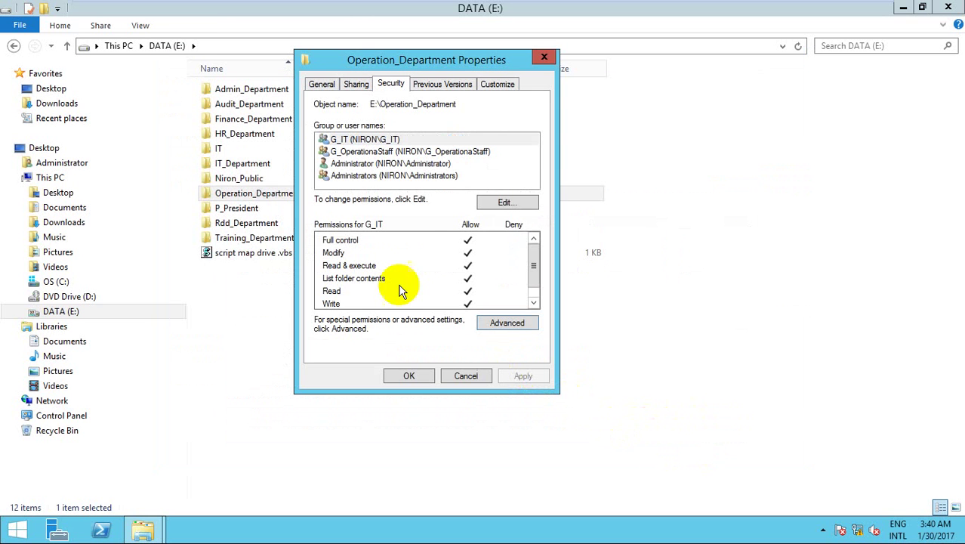
# Review the NTFS permissions of each group and account on Operation_Department, close its properties and refresh the folder list.
pyautogui.click(417, 163)
pyautogui.click(421, 178)
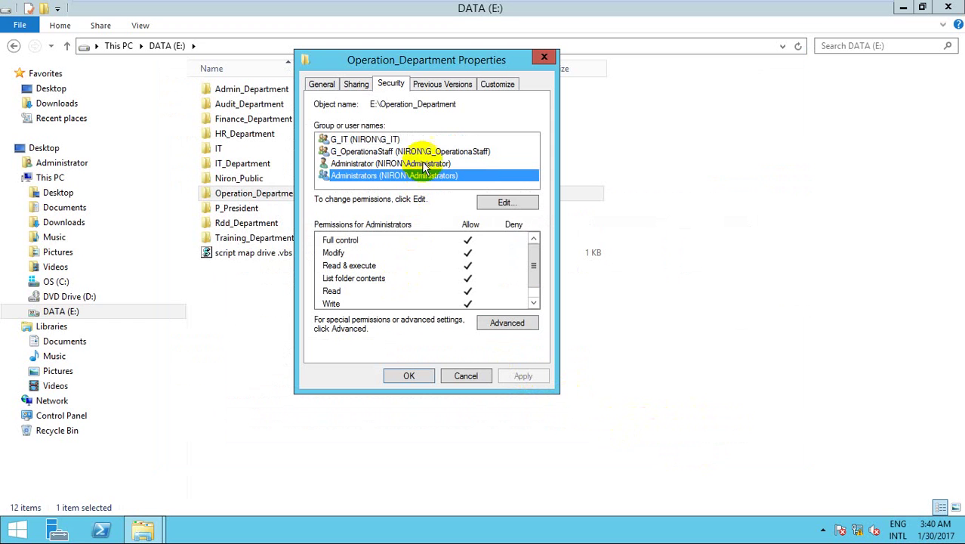
pyautogui.click(423, 162)
pyautogui.click(425, 153)
pyautogui.click(414, 140)
pyautogui.click(417, 151)
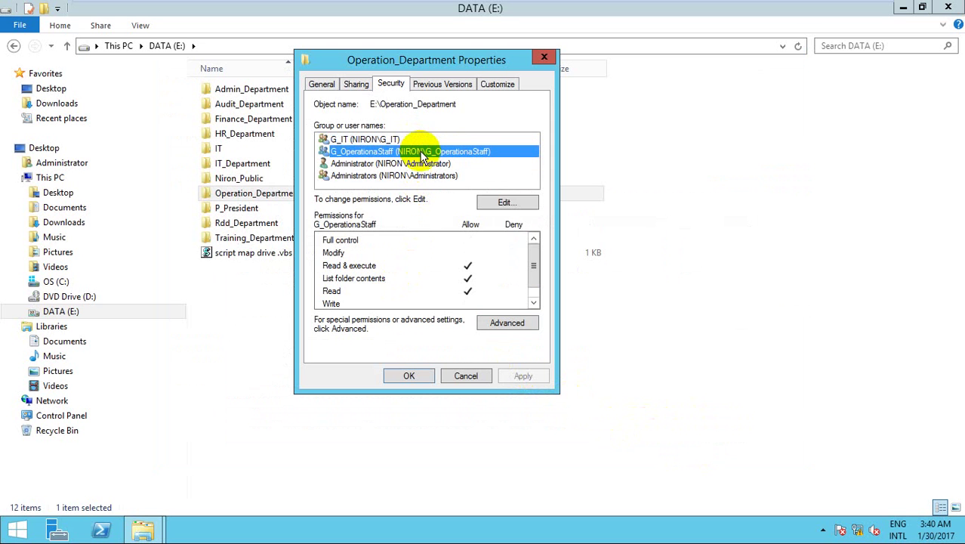
pyautogui.click(423, 164)
pyautogui.click(423, 176)
pyautogui.click(411, 376)
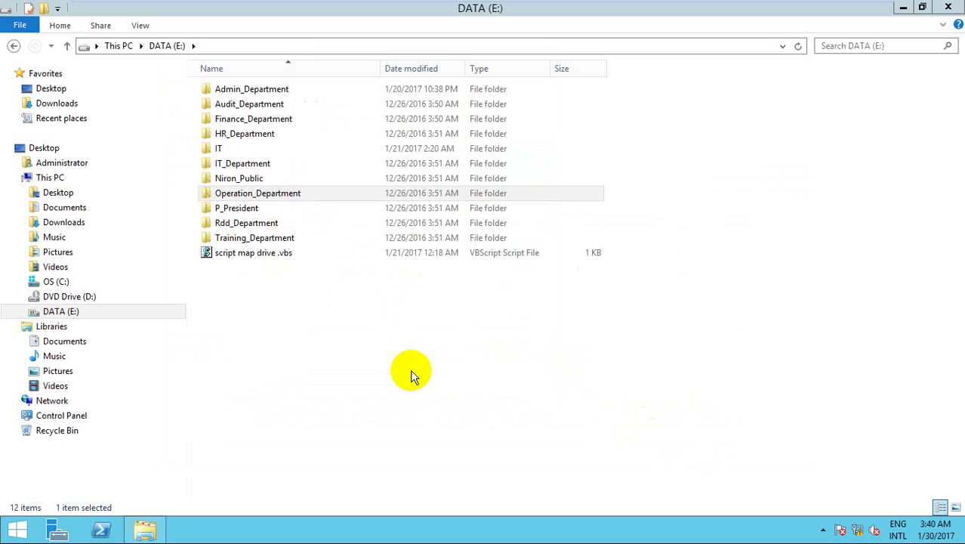
pyautogui.rightClick(369, 297)
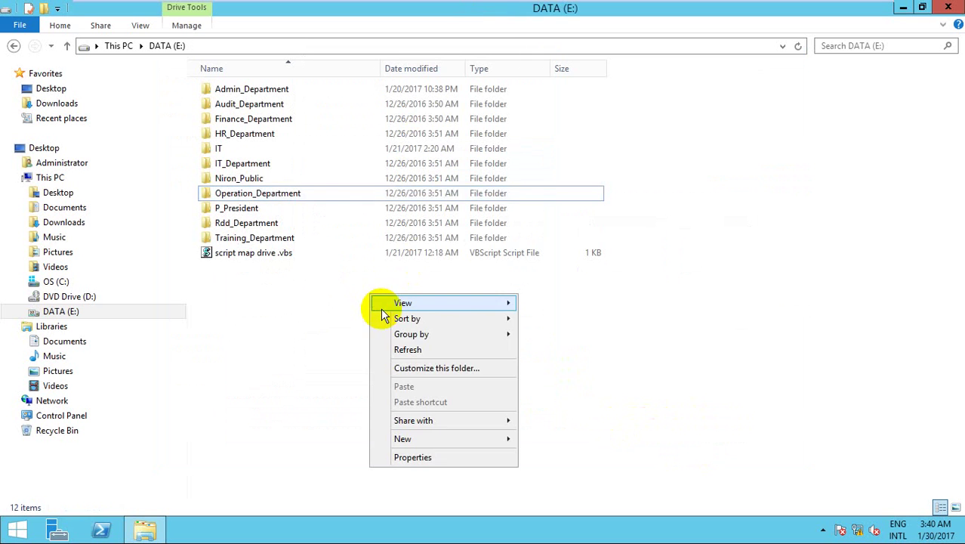
pyautogui.click(401, 350)
# Disable inheritance on the Training_Department folder, converting the inherited permissions into explicit entries, and apply.
pyautogui.click(265, 225)
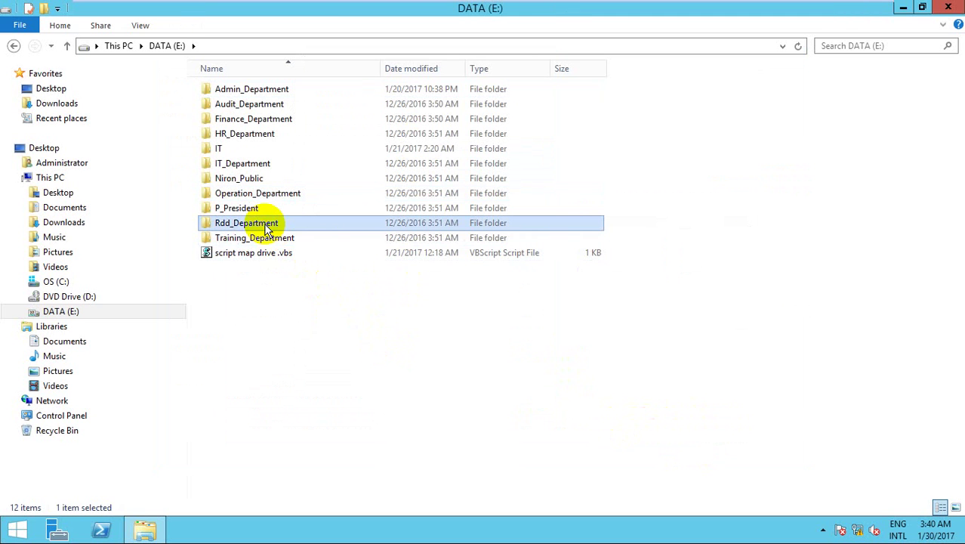
pyautogui.click(265, 241)
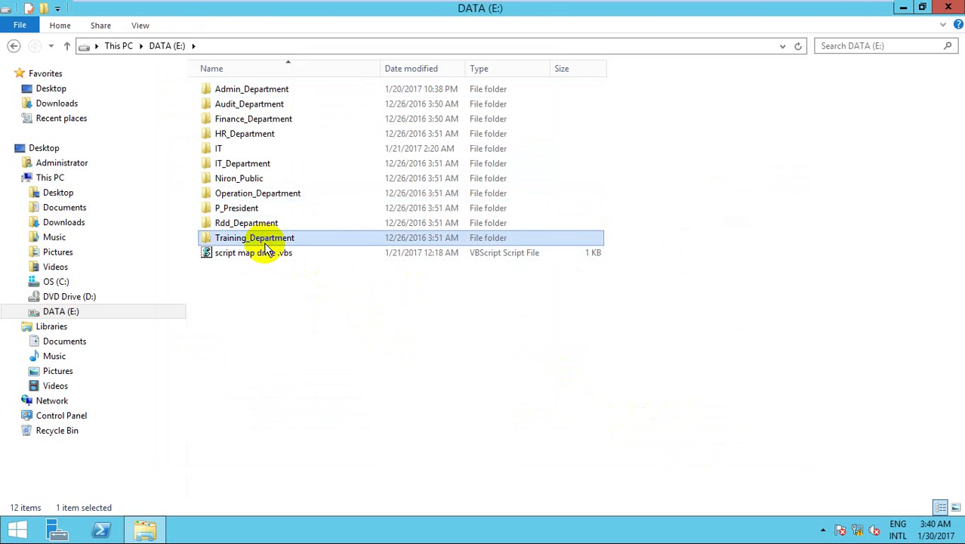
pyautogui.rightClick(264, 243)
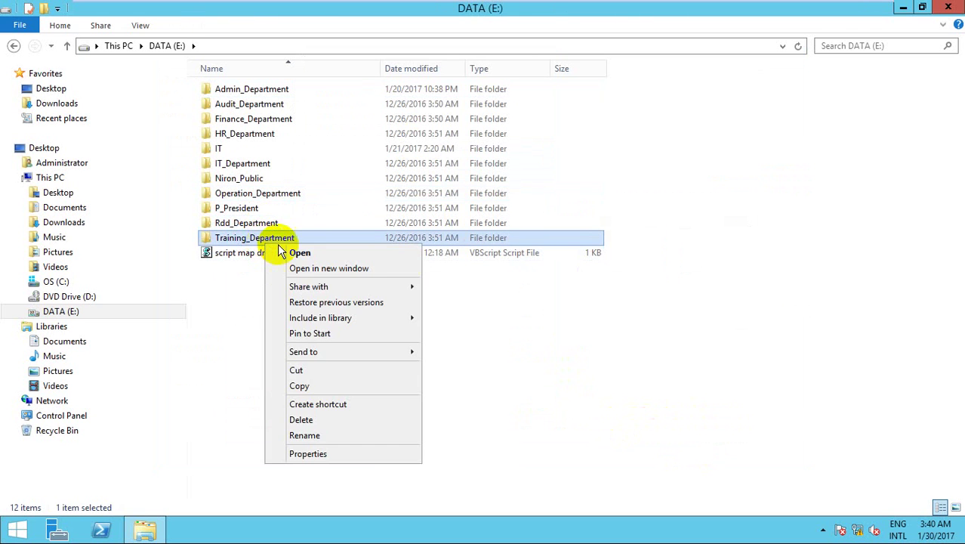
pyautogui.click(313, 453)
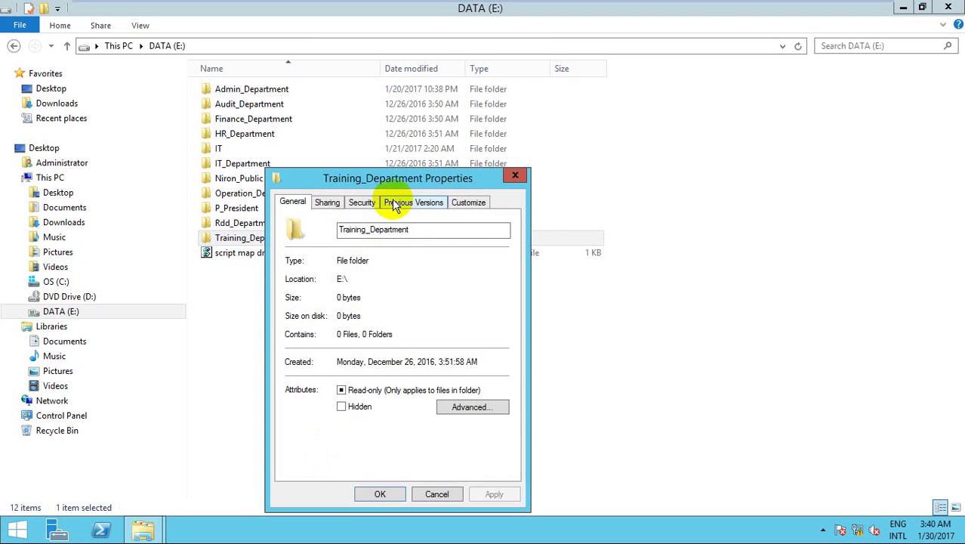
pyautogui.moveTo(394, 181); pyautogui.dragTo(541, 93)
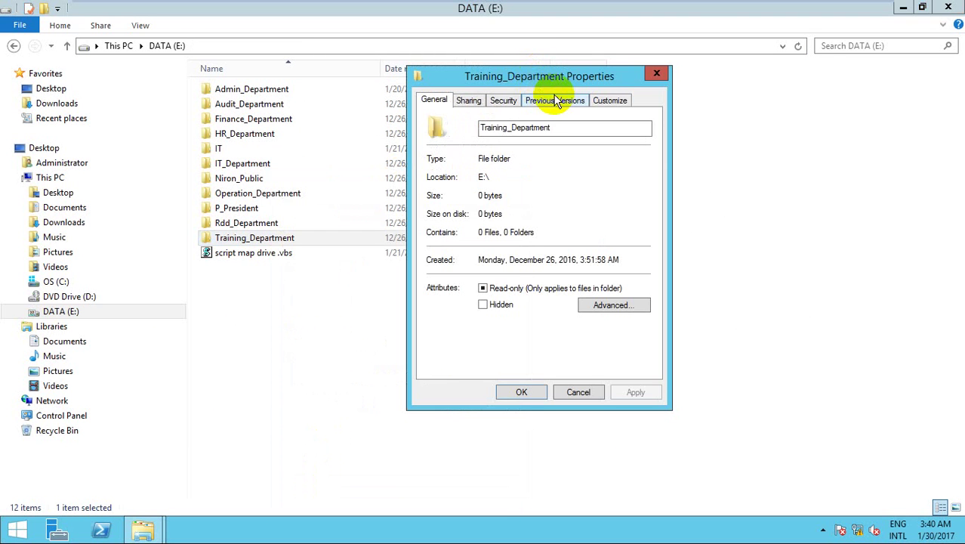
pyautogui.click(506, 100)
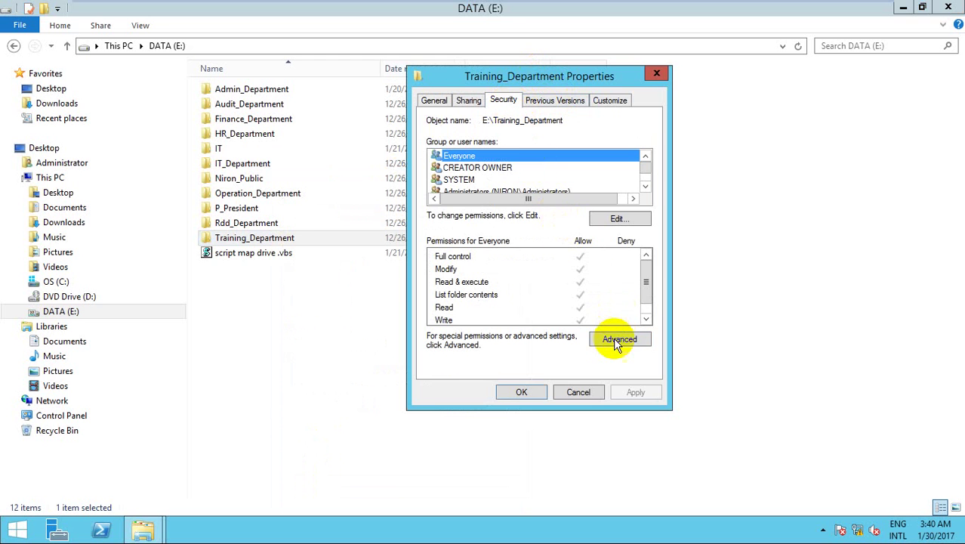
pyautogui.click(617, 341)
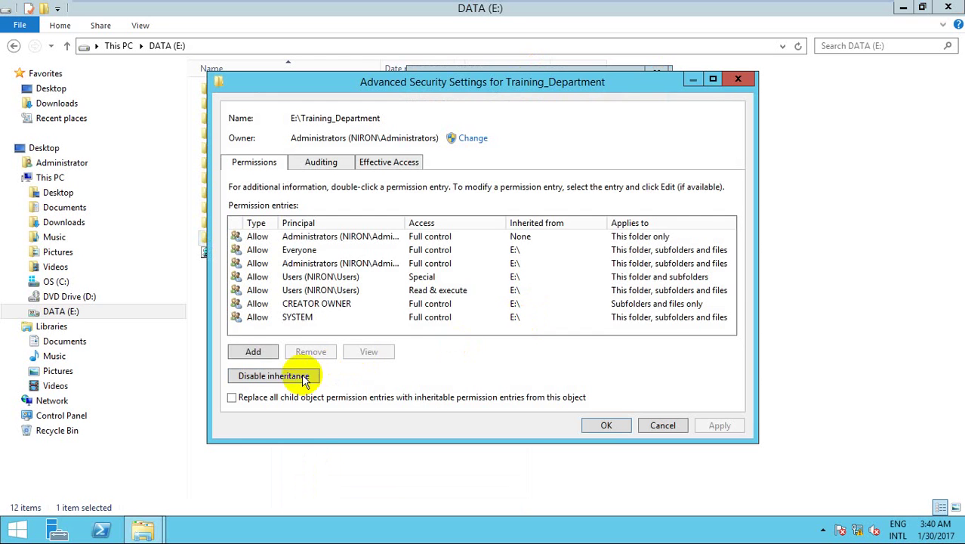
pyautogui.click(304, 376)
pyautogui.click(460, 238)
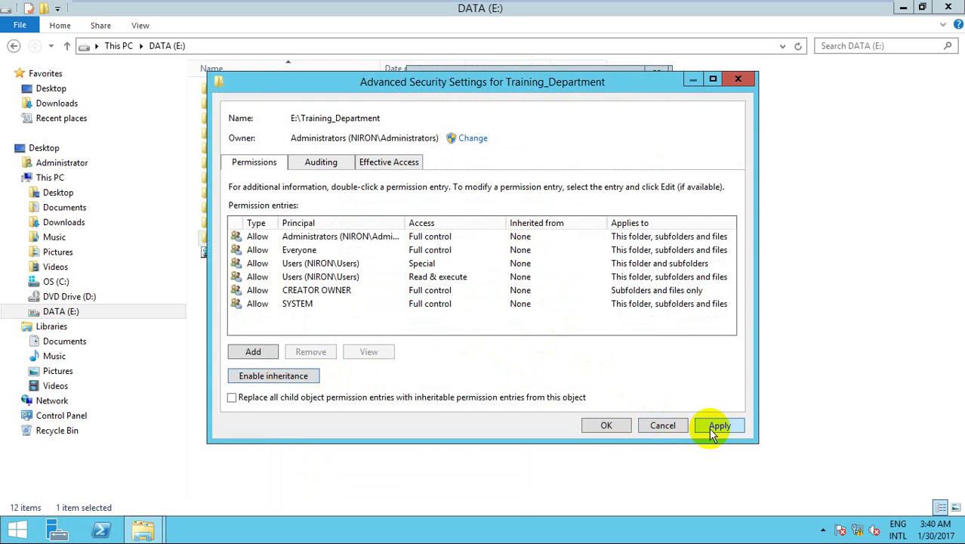
pyautogui.click(616, 427)
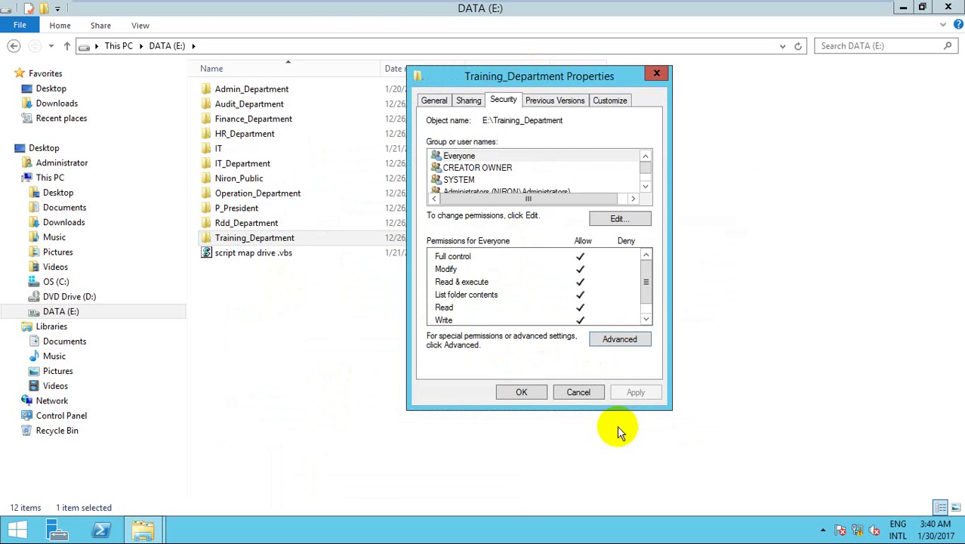
# Remove Everyone, CREATOR OWNER, SYSTEM and Users from the Training_Department NTFS permissions.
pyautogui.click(616, 219)
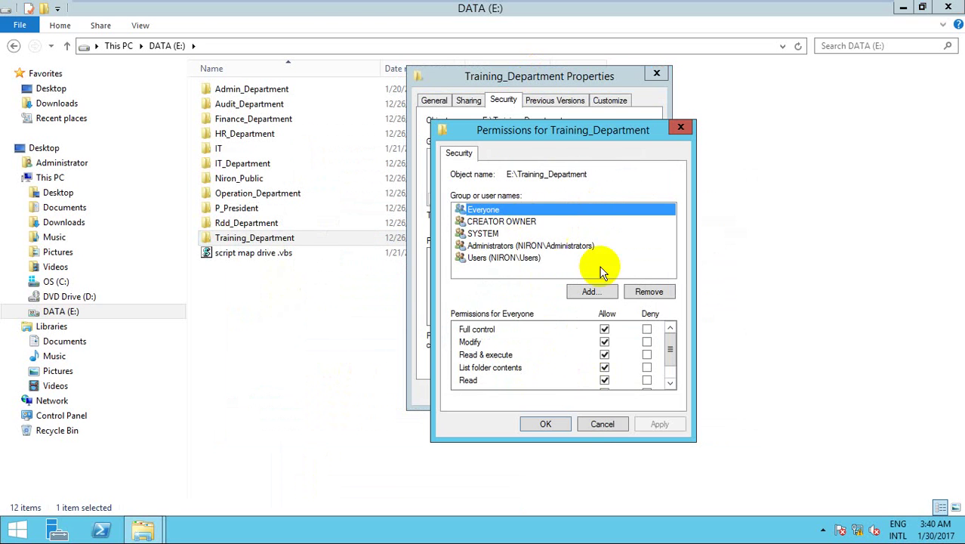
pyautogui.click(649, 293)
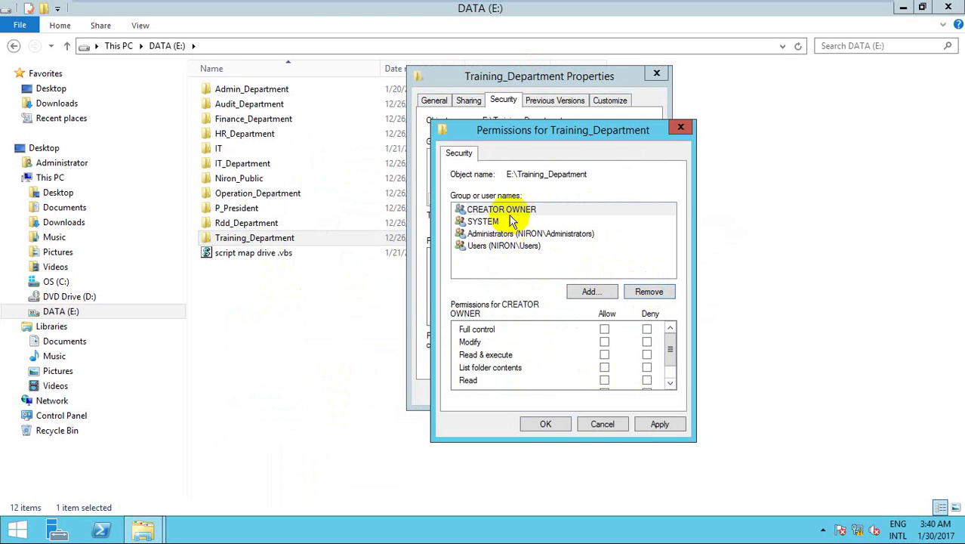
pyautogui.click(638, 293)
pyautogui.click(664, 292)
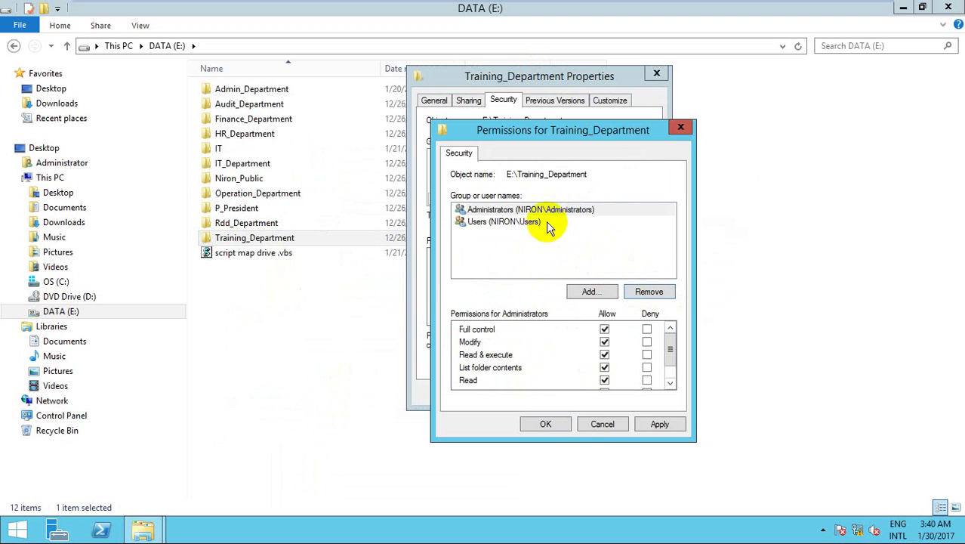
pyautogui.click(548, 222)
pyautogui.click(649, 292)
# Add the Administrator account to the Training_Department NTFS permissions, allow it Full control and apply.
pyautogui.click(590, 292)
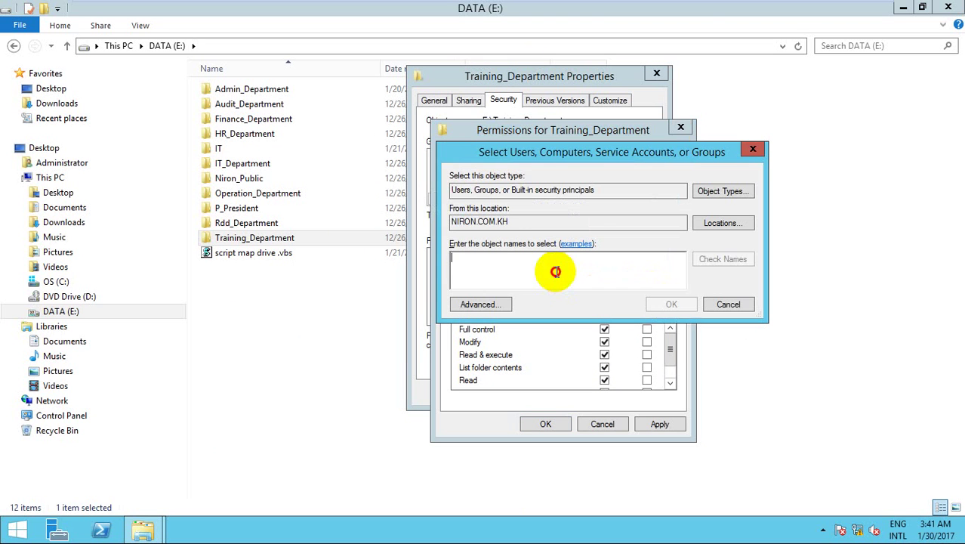
pyautogui.write('a')
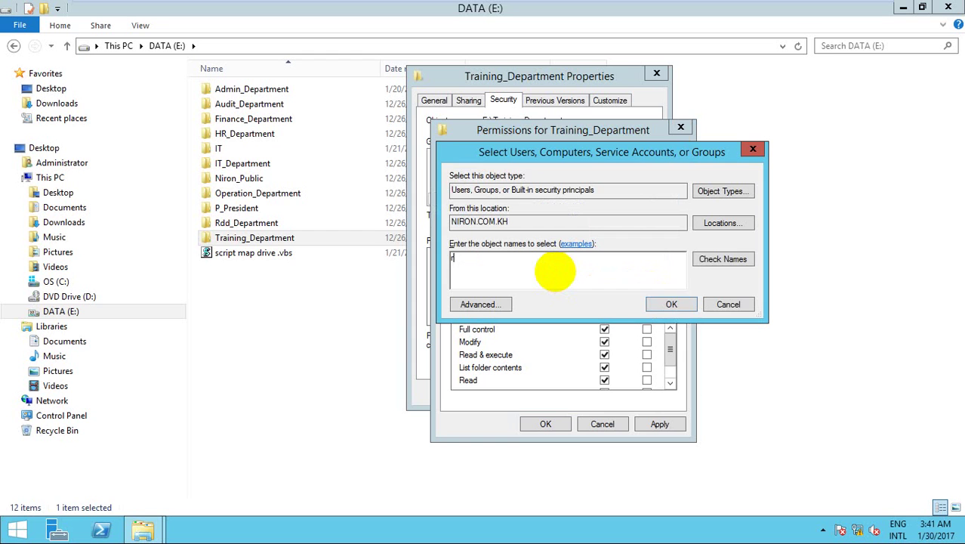
pyautogui.press('BackSpace')
pyautogui.write('administrator')
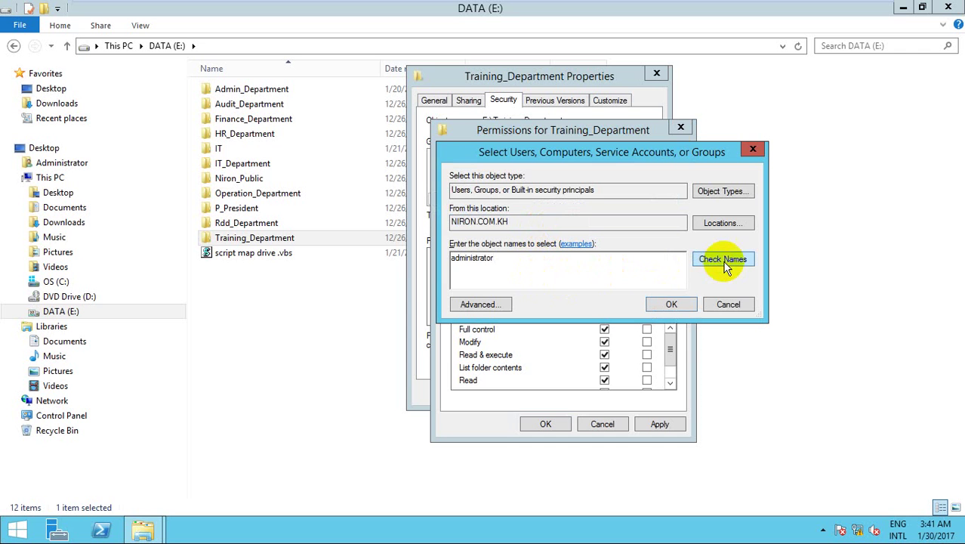
pyautogui.click(723, 260)
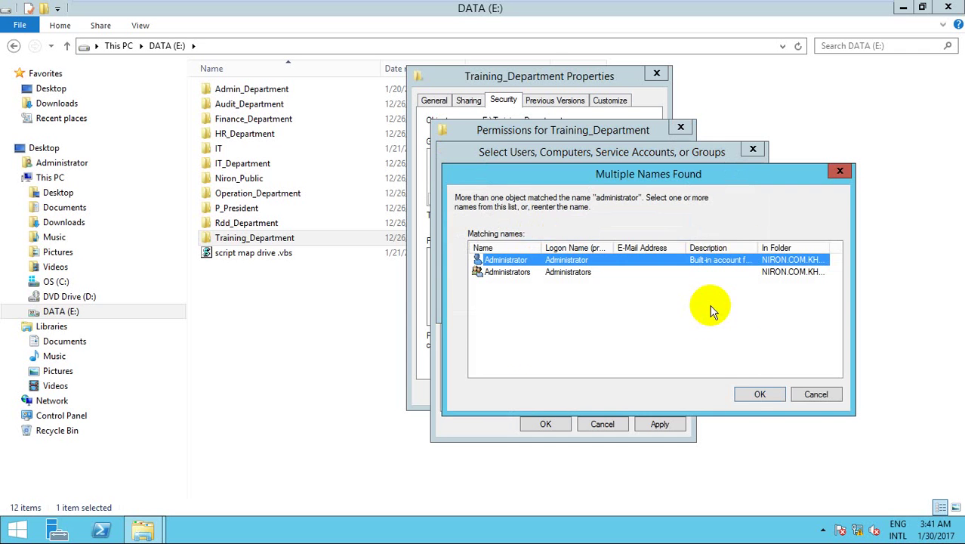
pyautogui.click(757, 391)
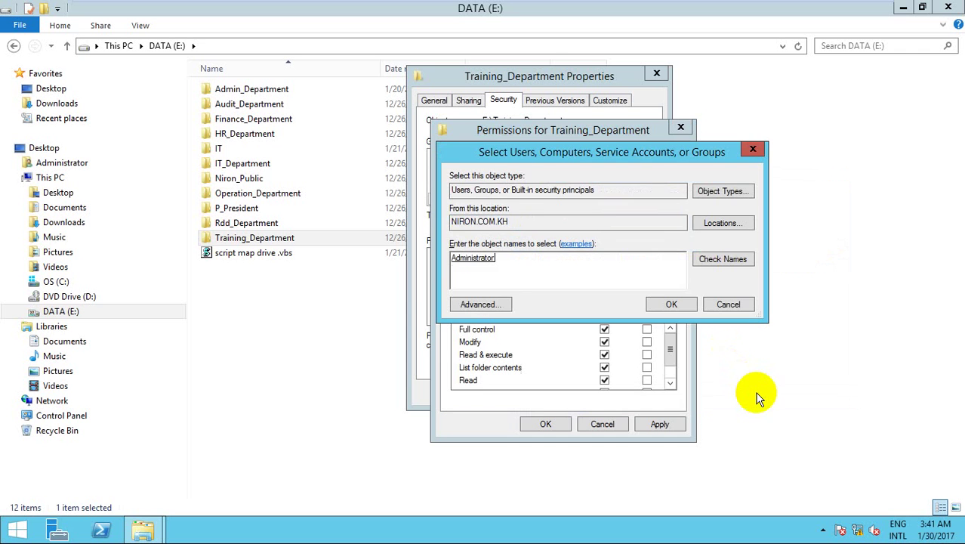
pyautogui.click(661, 303)
pyautogui.click(604, 330)
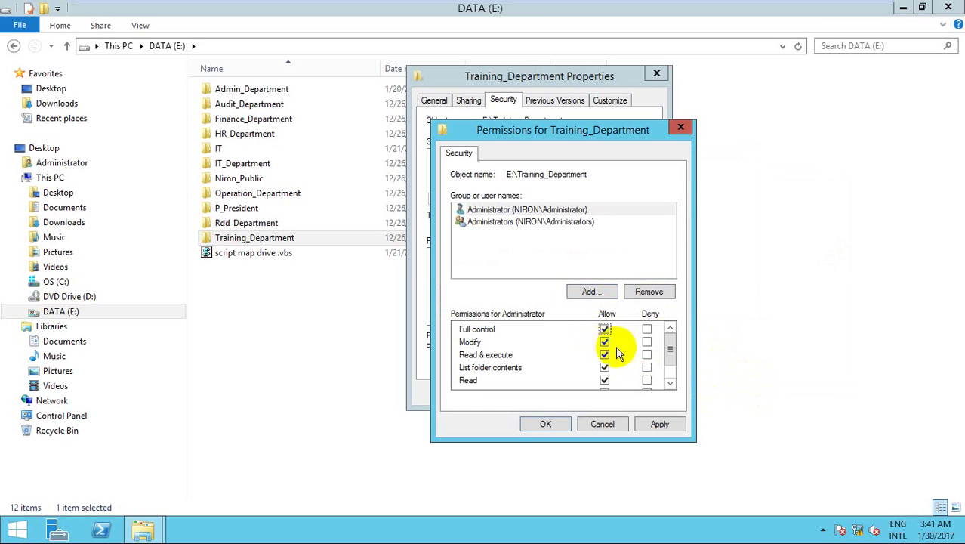
pyautogui.click(657, 423)
# Add the G_IT group to the Training_Department NTFS permissions, allow it Full control and apply.
pyautogui.click(584, 292)
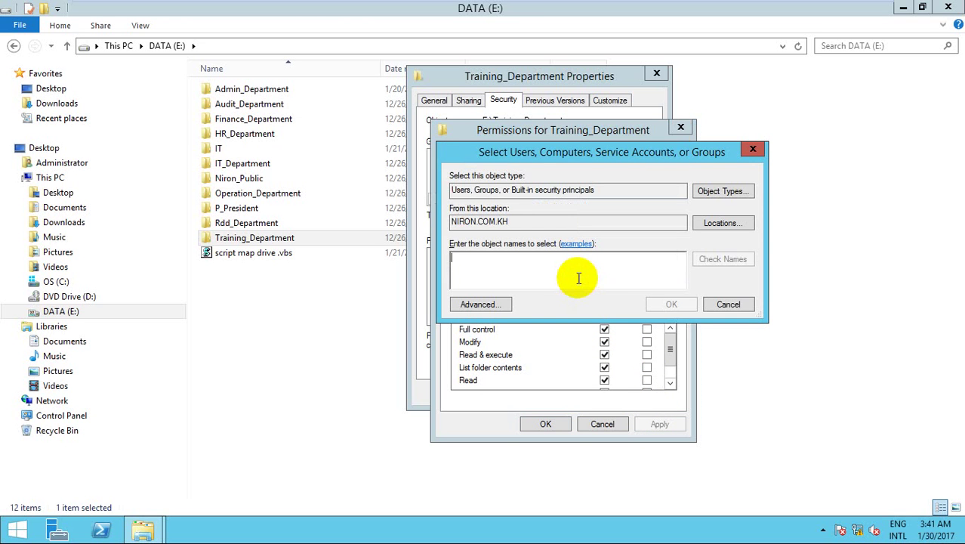
pyautogui.write('asdf')
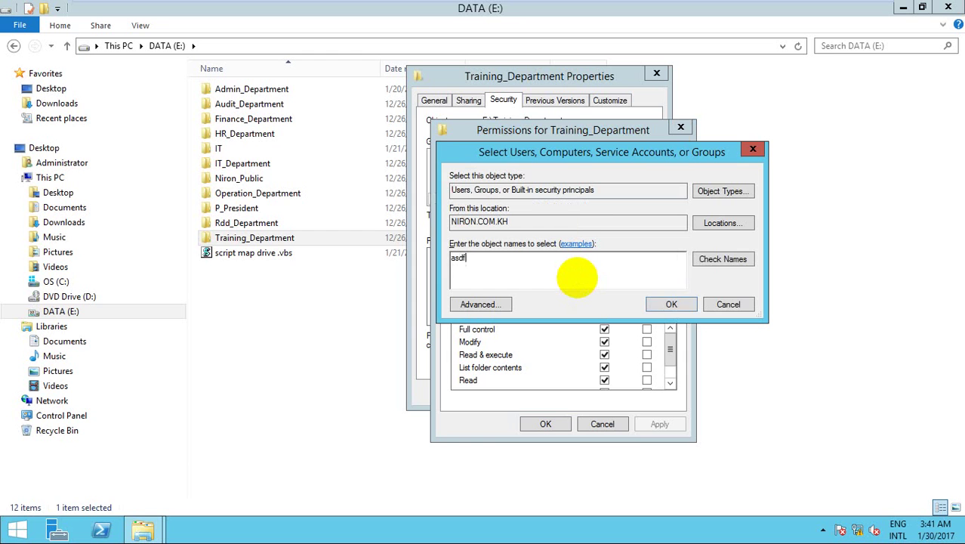
pyautogui.press('BackSpace')
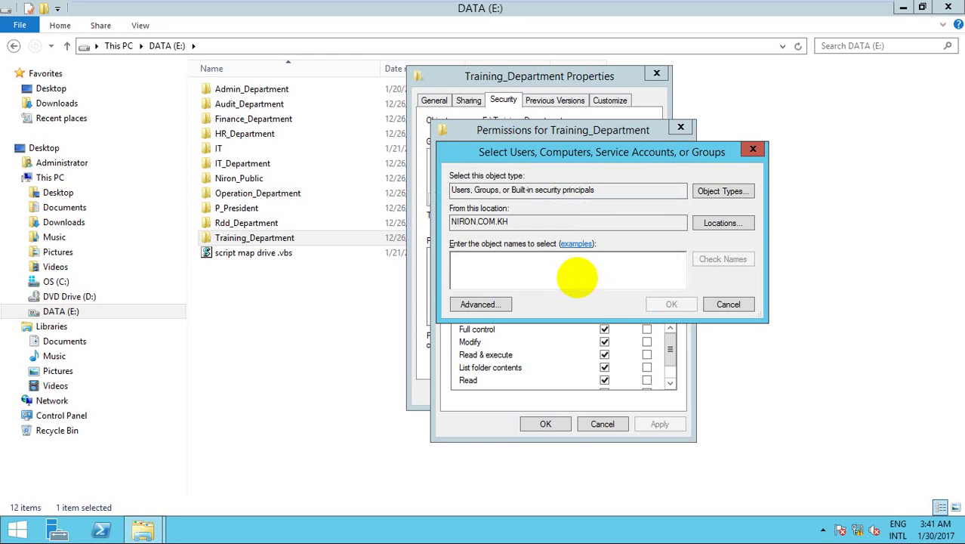
pyautogui.write('d')
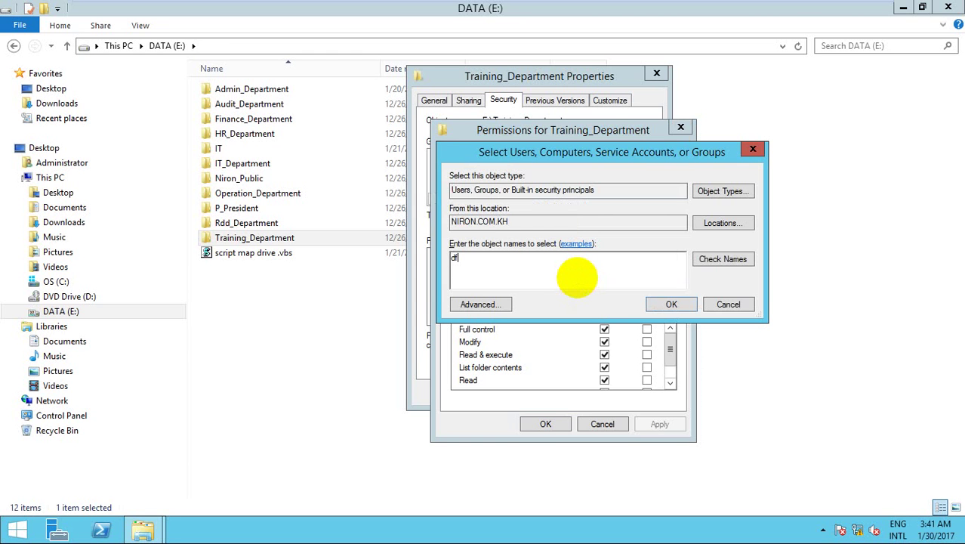
pyautogui.press('BackSpace')
pyautogui.write('o')
pyautogui.press('BackSpace')
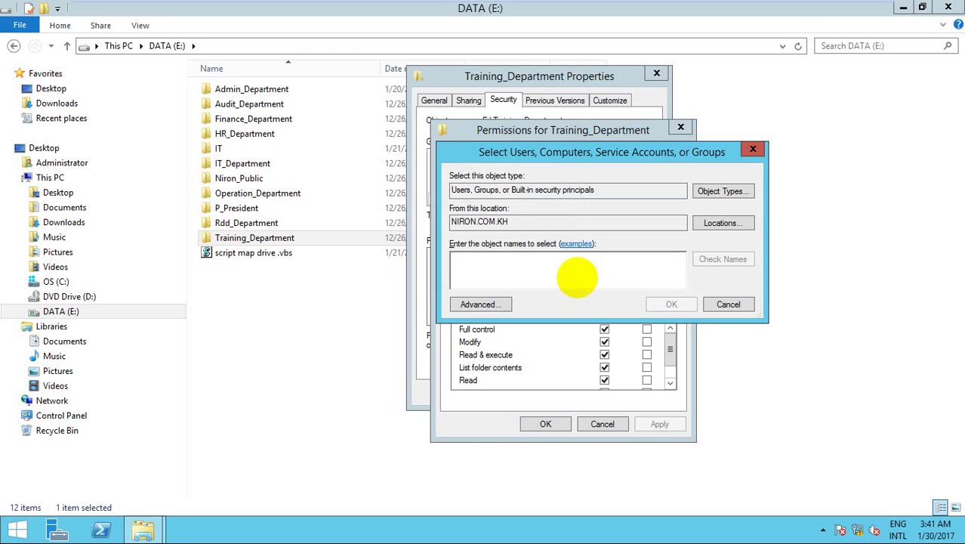
pyautogui.write('G_IT')
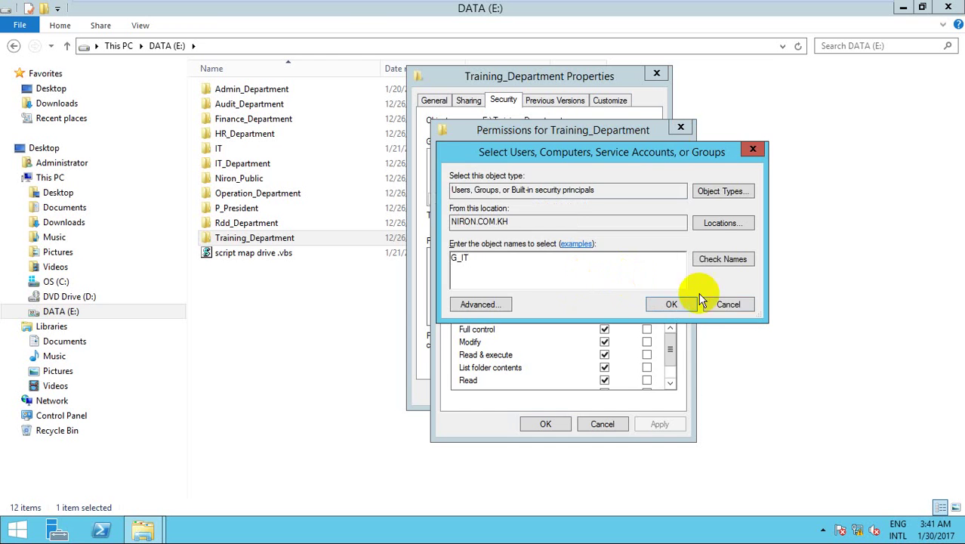
pyautogui.click(721, 259)
pyautogui.click(749, 395)
pyautogui.click(672, 305)
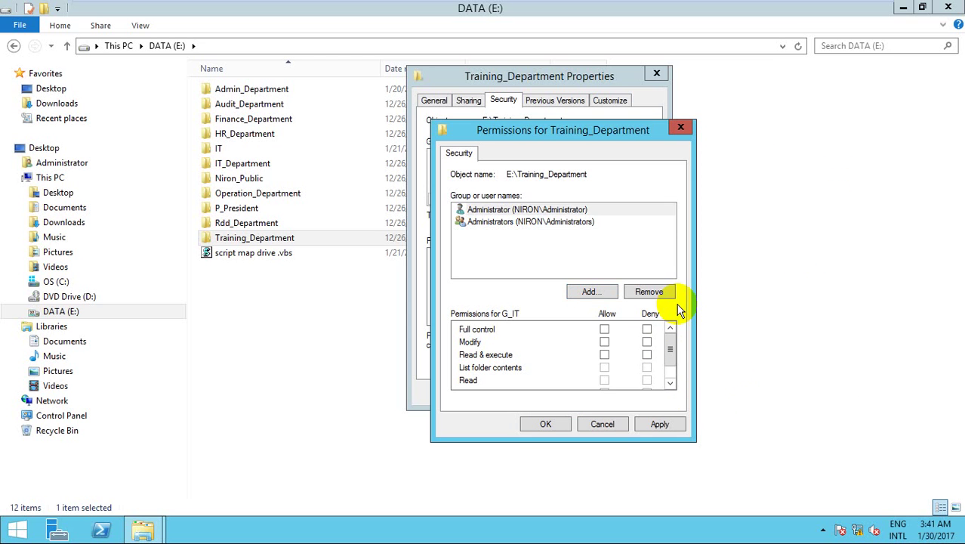
pyautogui.click(604, 330)
pyautogui.click(660, 425)
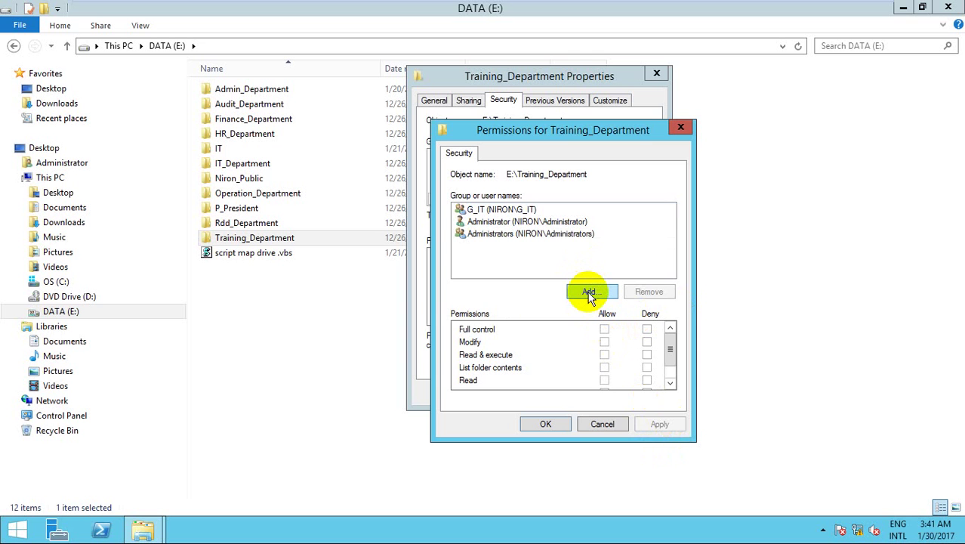
# Find the G_Rdd group in the directory, add it to the Training_Department NTFS permissions with the default rights and apply.
pyautogui.click(588, 293)
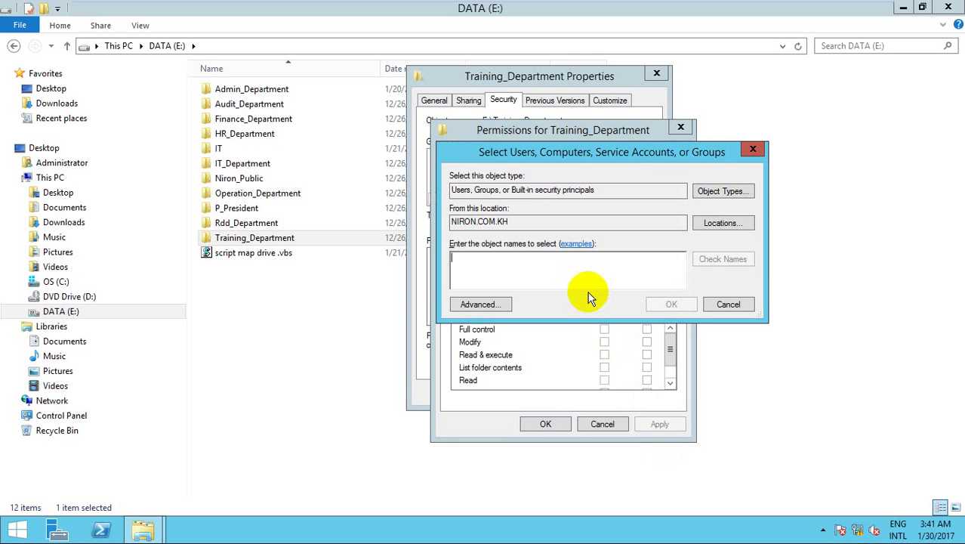
pyautogui.click(505, 302)
pyautogui.click(775, 245)
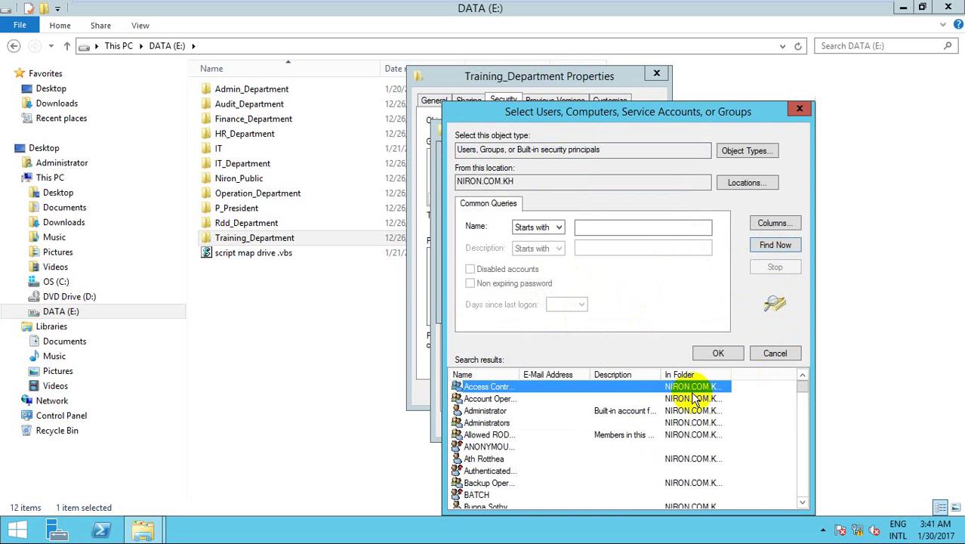
pyautogui.press('g')
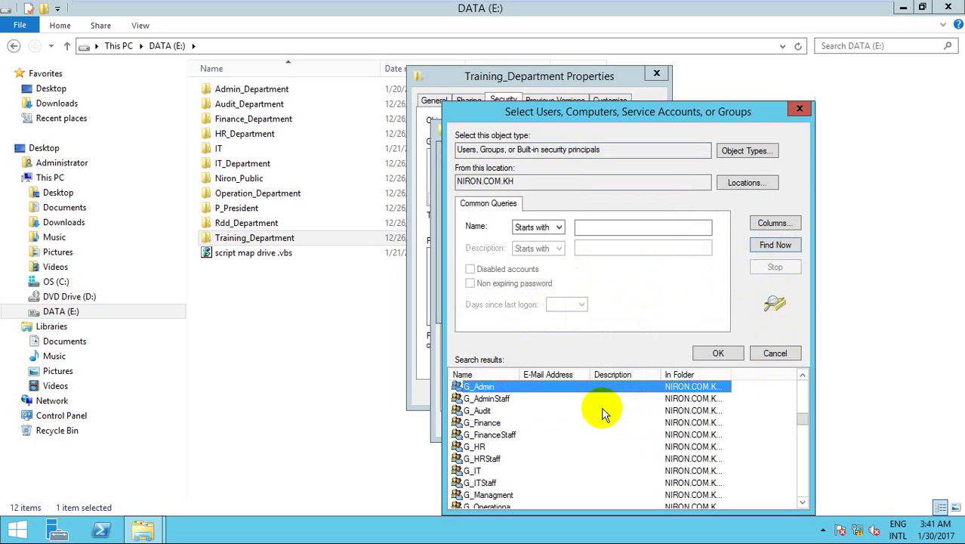
pyautogui.scroll(-1, 602, 421)
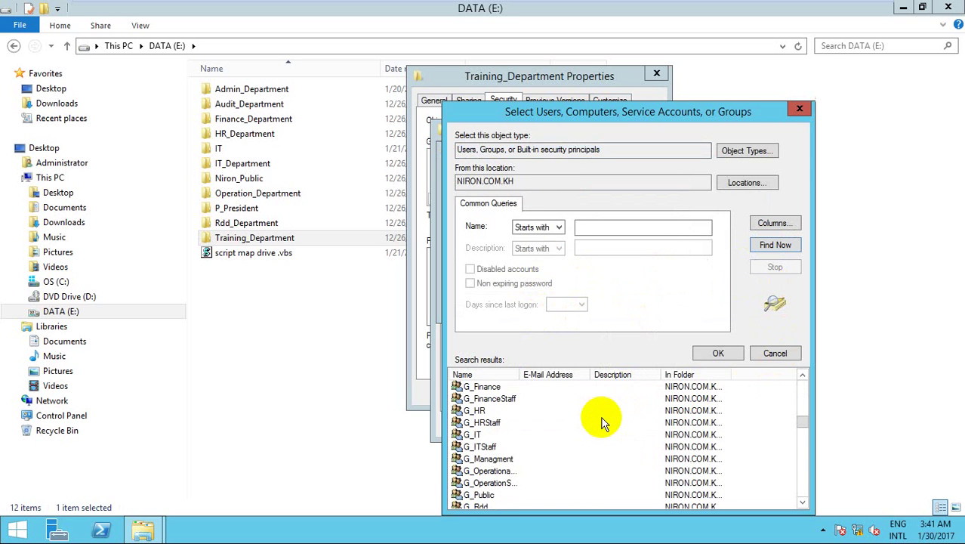
pyautogui.scroll(-1, 602, 421)
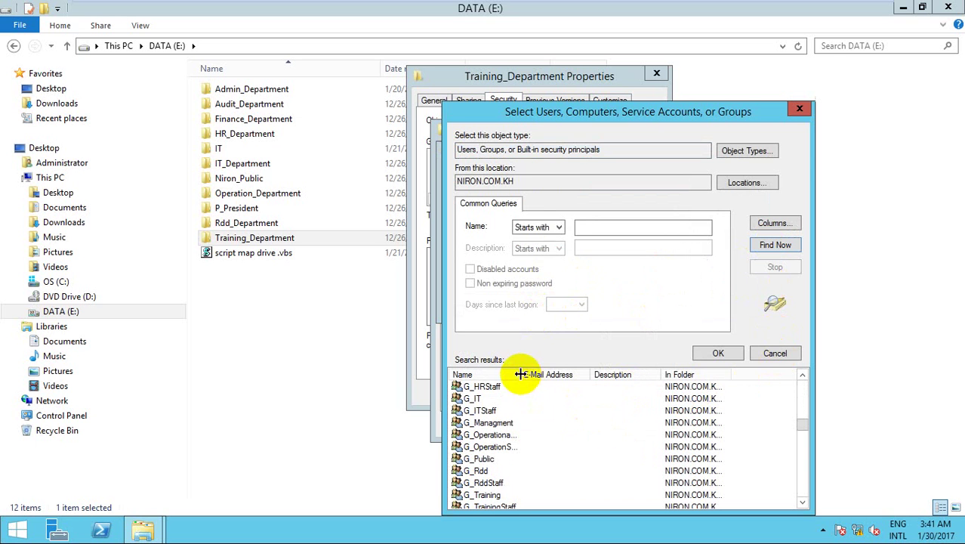
pyautogui.moveTo(523, 374); pyautogui.dragTo(542, 376)
pyautogui.click(479, 472)
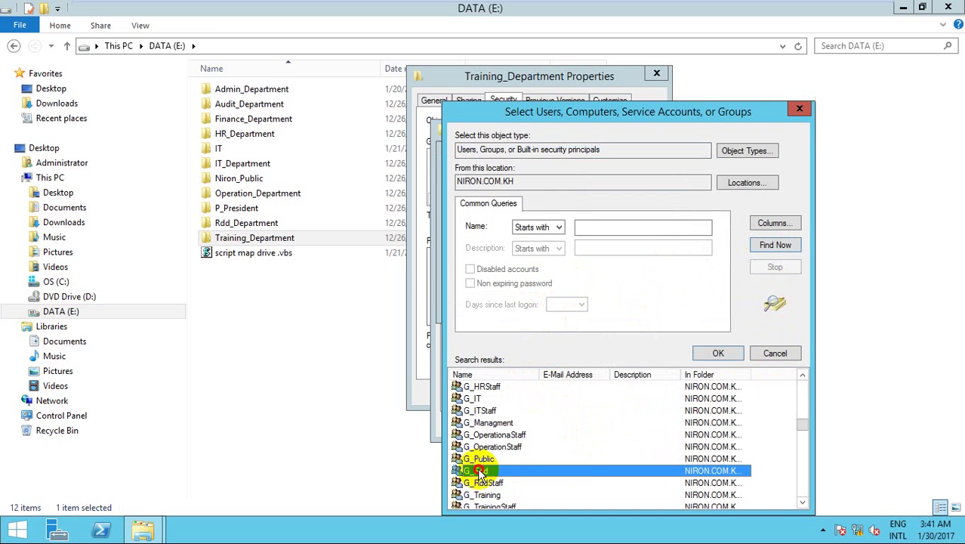
pyautogui.click(705, 354)
pyautogui.click(668, 305)
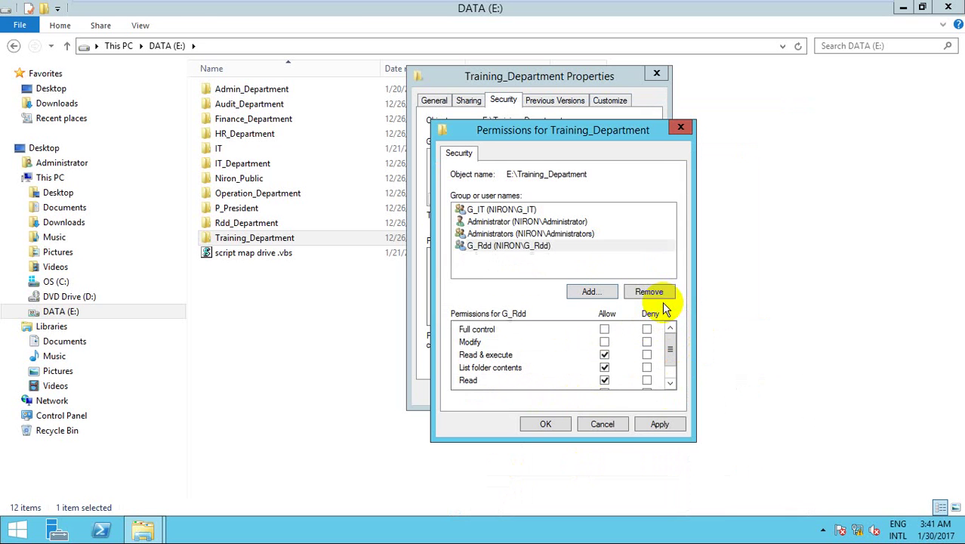
pyautogui.click(659, 424)
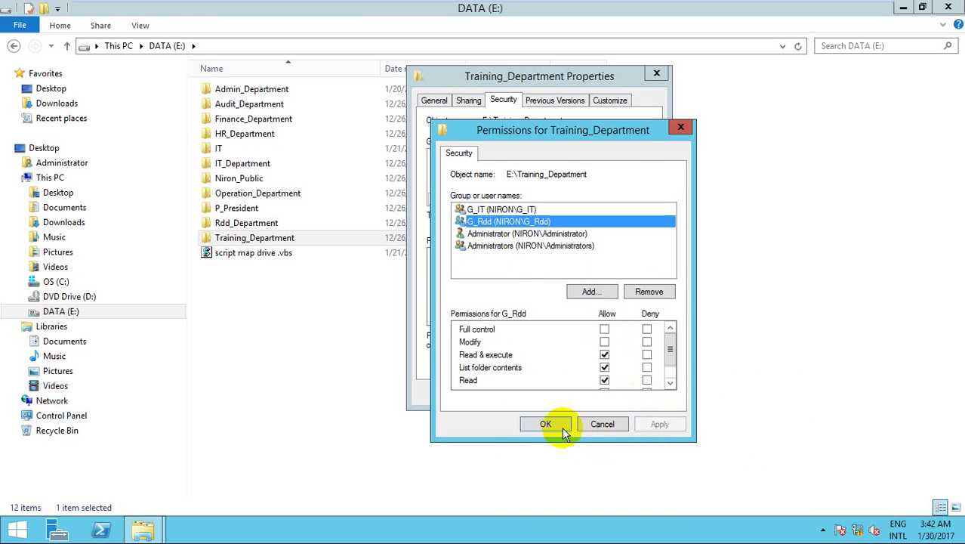
pyautogui.click(545, 424)
# Customize the advanced permissions in the G_Rdd entry of Training_Department and apply the advanced security settings.
pyautogui.click(610, 354)
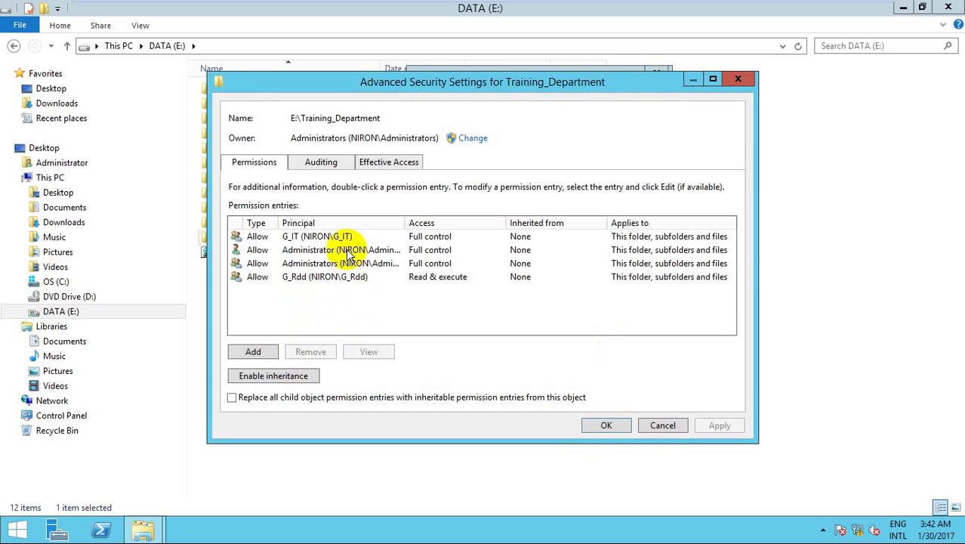
pyautogui.moveTo(401, 221); pyautogui.dragTo(519, 223)
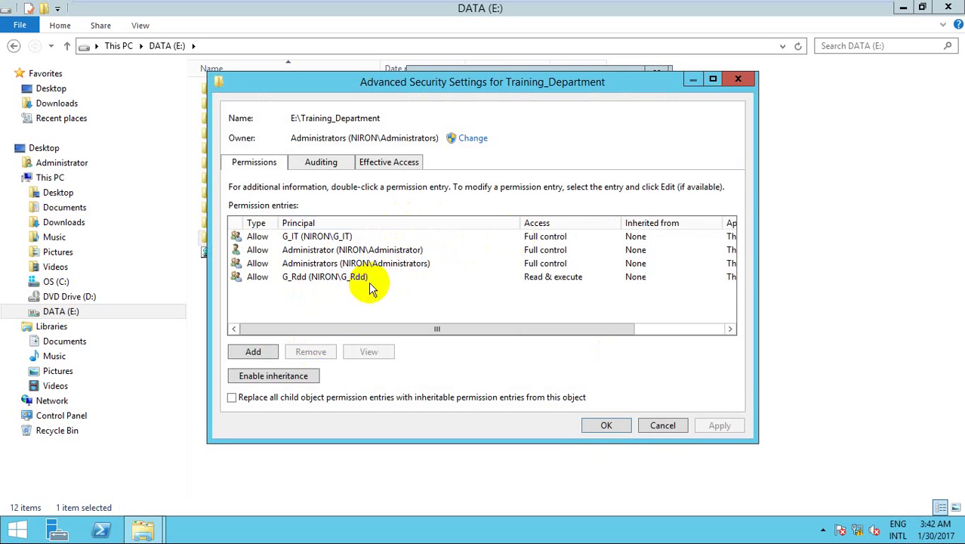
pyautogui.click(345, 277)
pyautogui.click(369, 351)
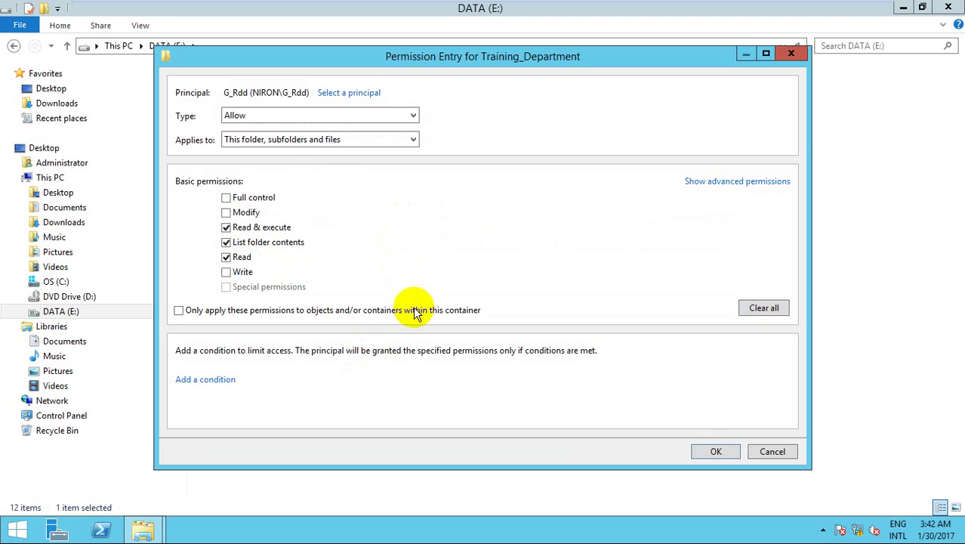
pyautogui.click(711, 182)
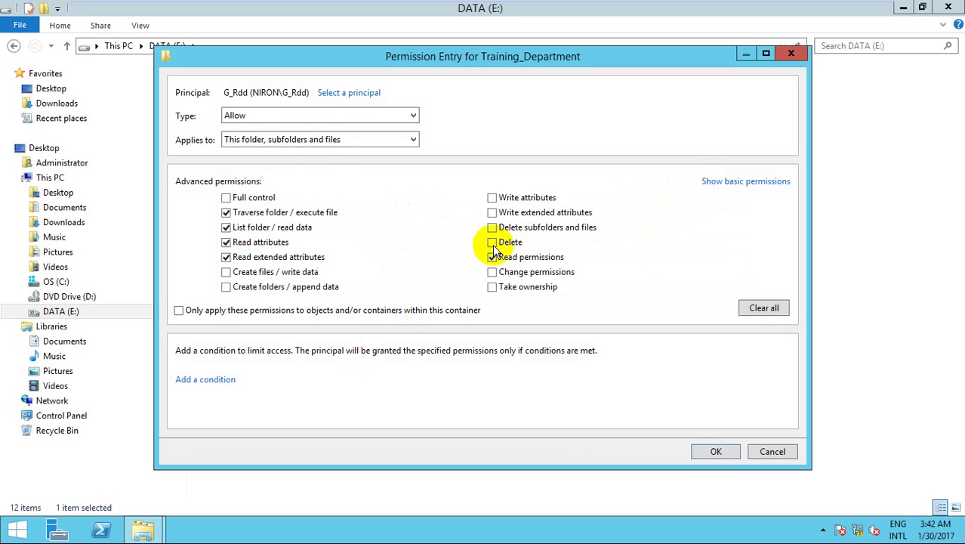
pyautogui.click(715, 452)
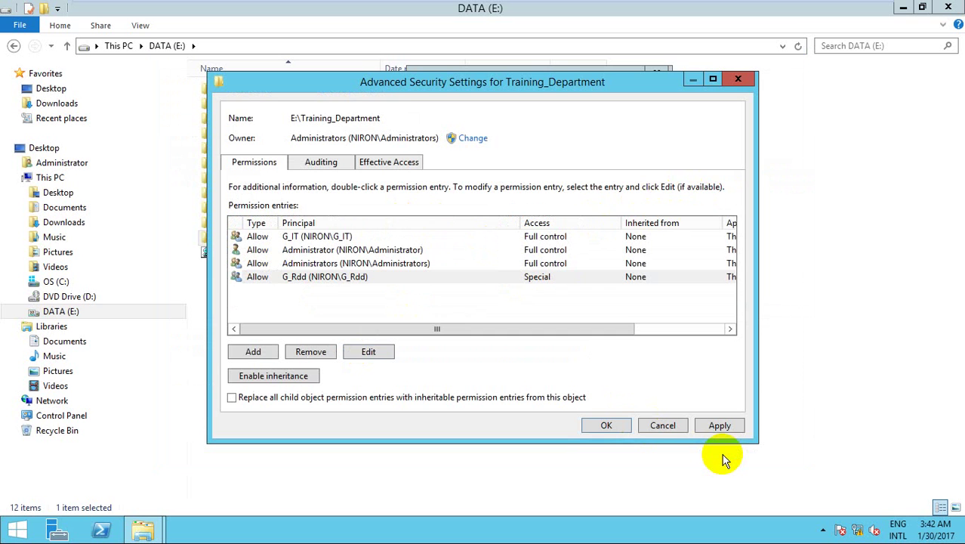
pyautogui.click(719, 426)
pyautogui.click(606, 425)
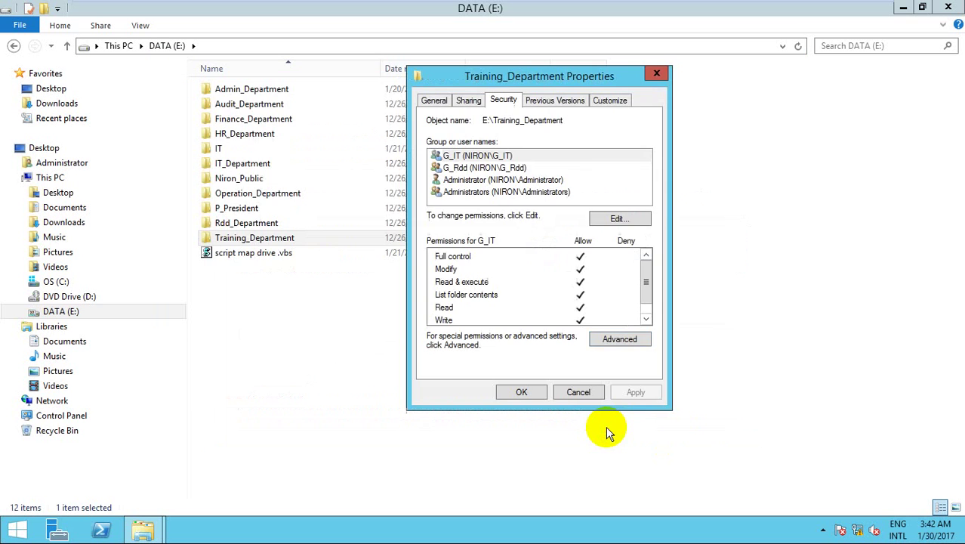
# Close the Training_Department properties and refresh the folder list.
pyautogui.click(511, 391)
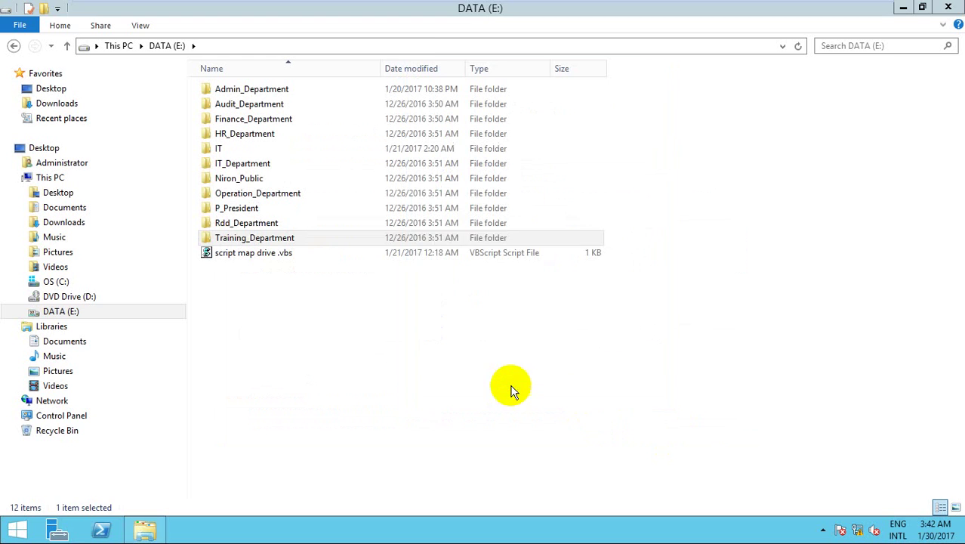
pyautogui.rightClick(315, 287)
pyautogui.click(356, 341)
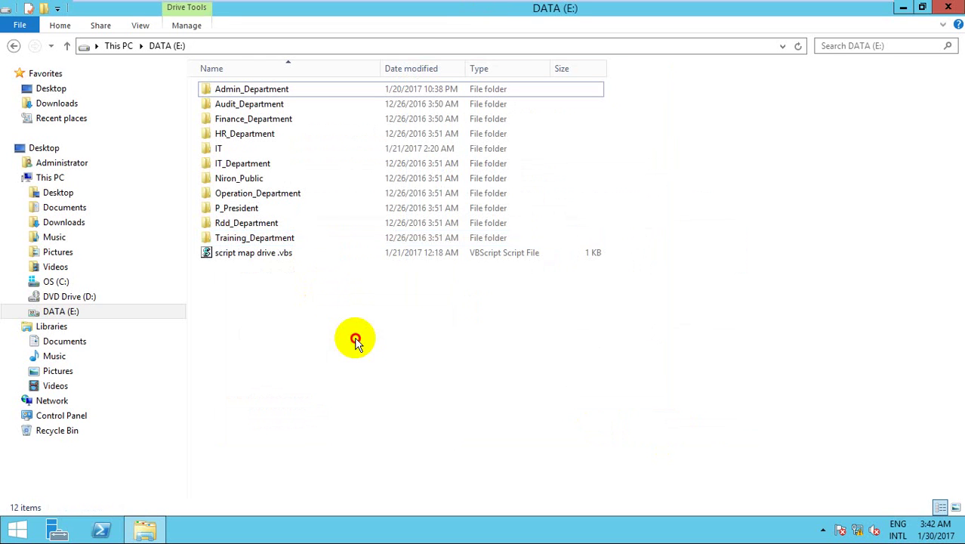
# Reopen the Training_Department security permissions for editing and remove the G_Rdd group.
pyautogui.click(277, 253)
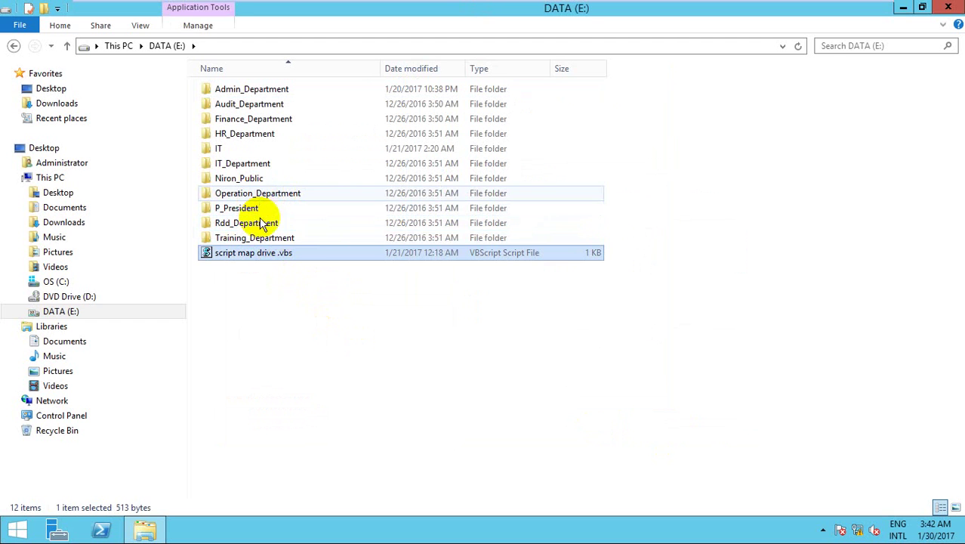
pyautogui.click(258, 238)
pyautogui.click(262, 224)
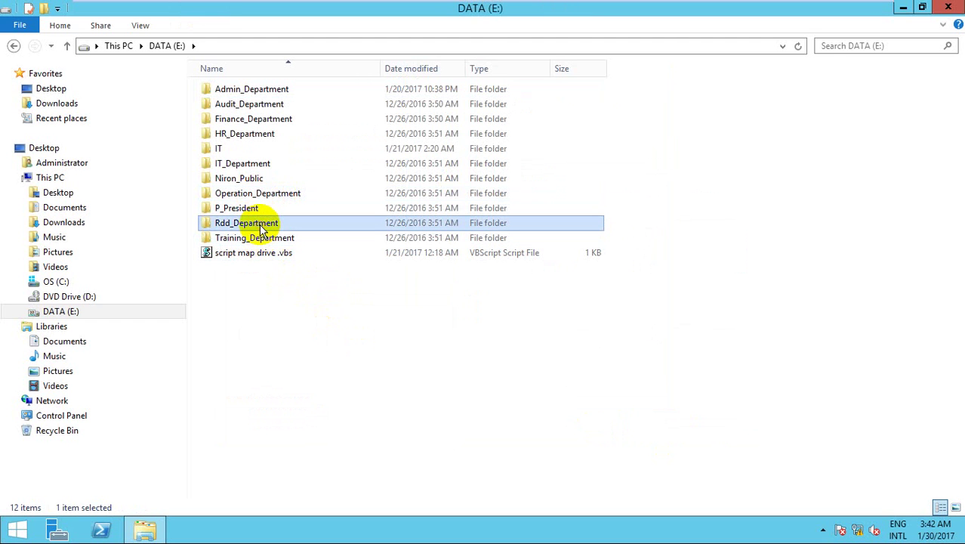
pyautogui.click(263, 240)
pyautogui.rightClick(262, 242)
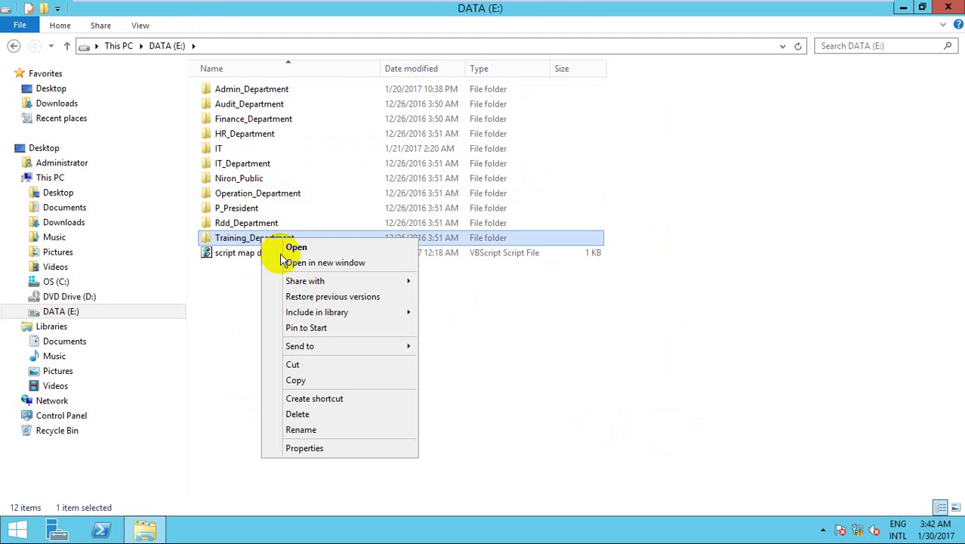
pyautogui.click(317, 447)
pyautogui.click(358, 201)
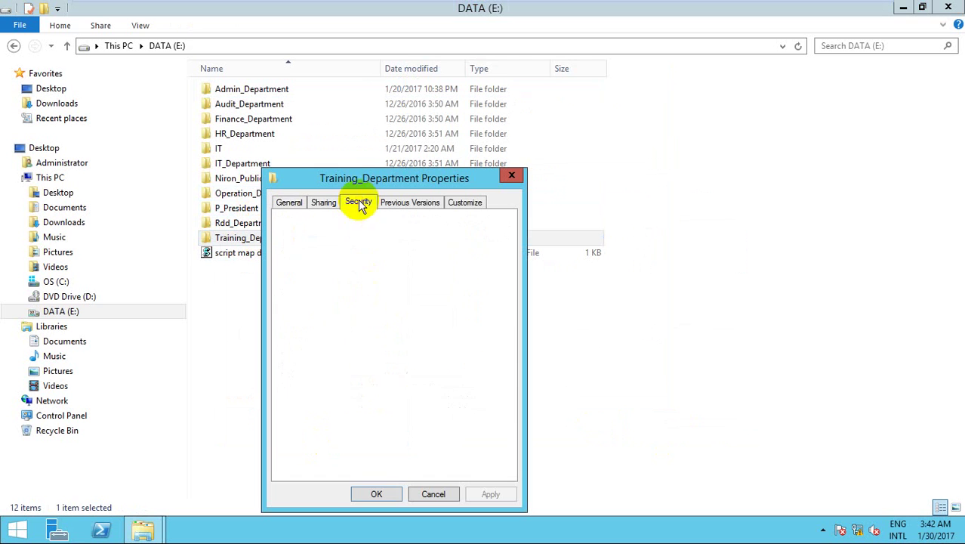
pyautogui.click(370, 271)
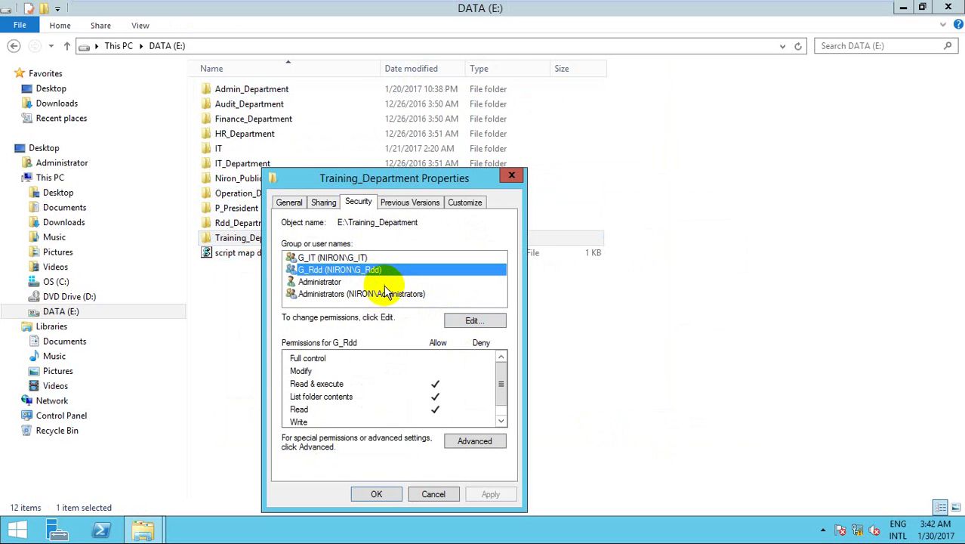
pyautogui.click(472, 321)
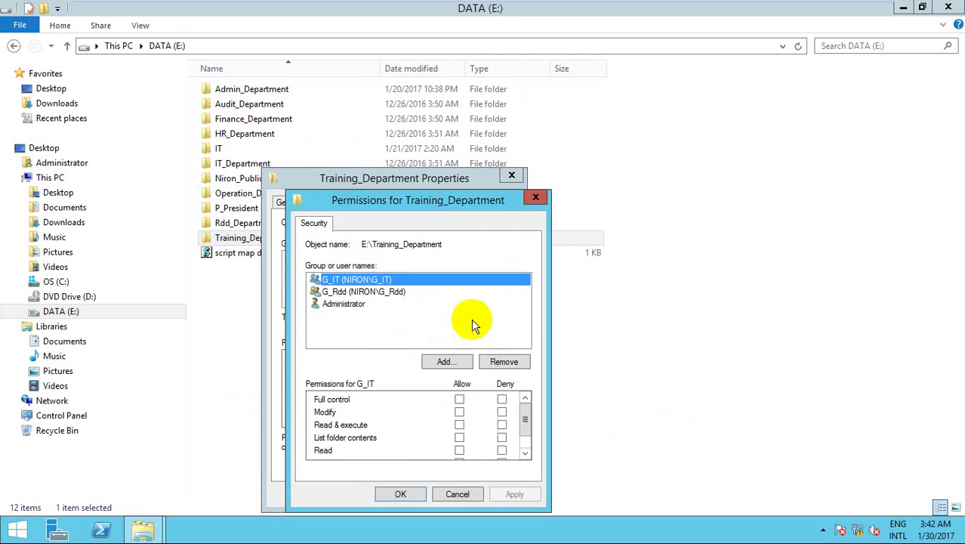
pyautogui.click(399, 292)
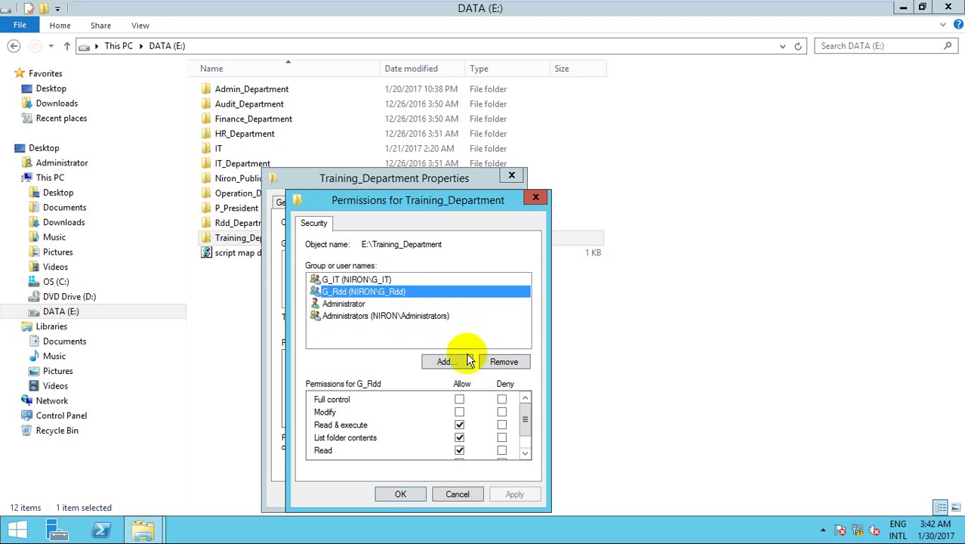
pyautogui.click(501, 362)
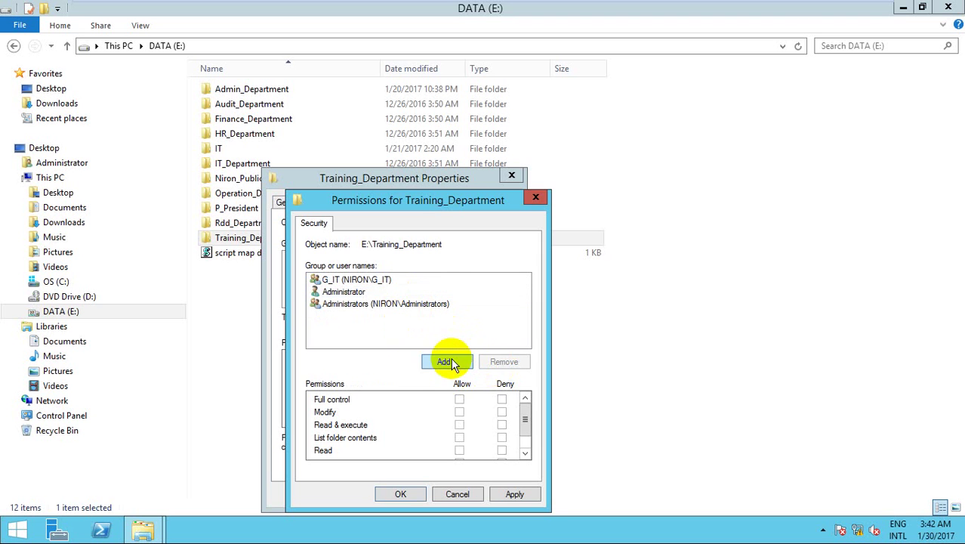
# Find the G_Training group in the directory, add it to the Training_Department NTFS permissions with the default rights and apply.
pyautogui.click(442, 362)
pyautogui.click(435, 332)
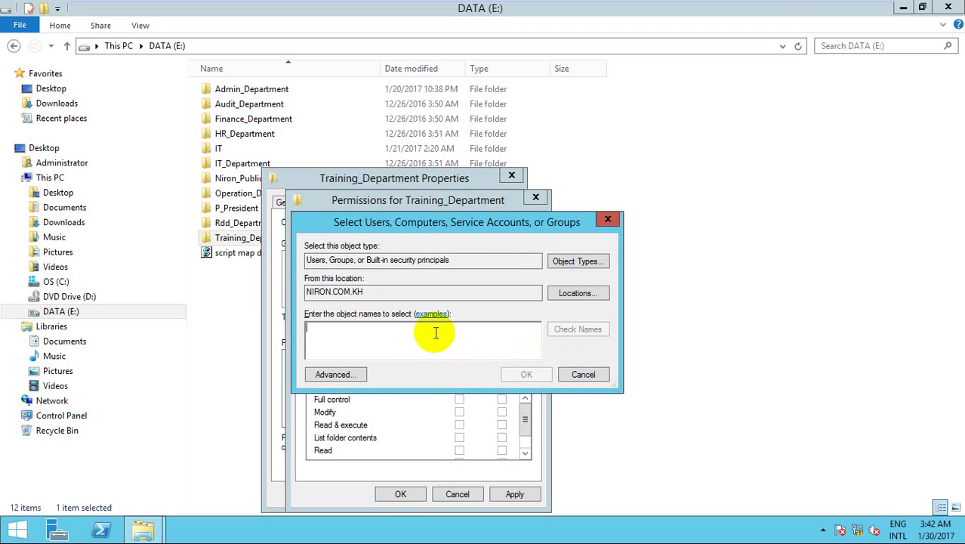
pyautogui.click(335, 373)
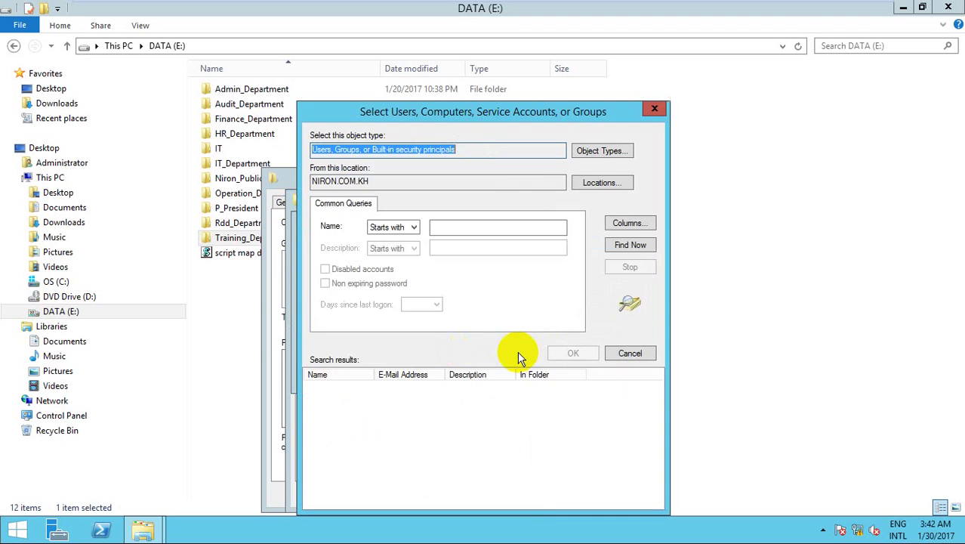
pyautogui.click(630, 245)
pyautogui.click(481, 492)
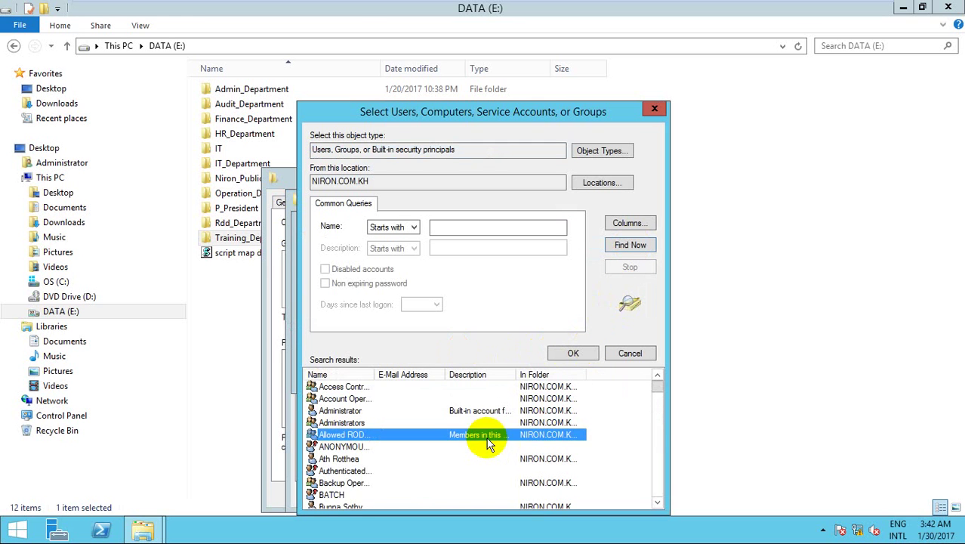
pyautogui.press('g')
pyautogui.scroll(-1, 466, 447)
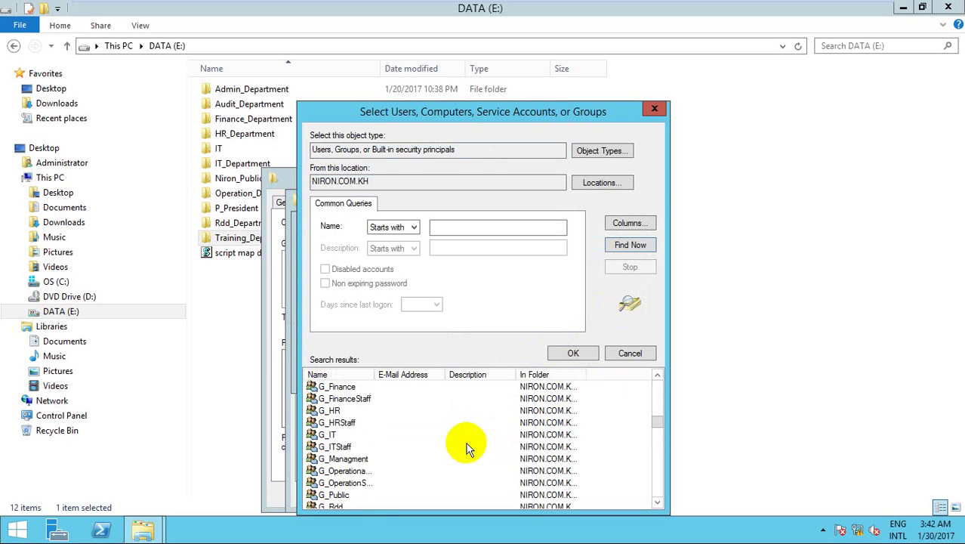
pyautogui.scroll(-3, 458, 445)
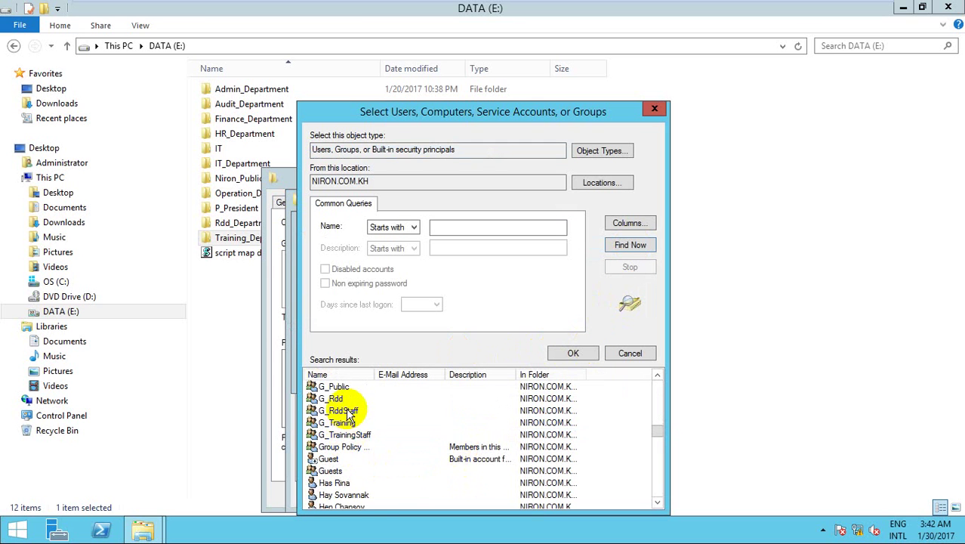
pyautogui.scroll(1, 354, 427)
pyautogui.click(344, 458)
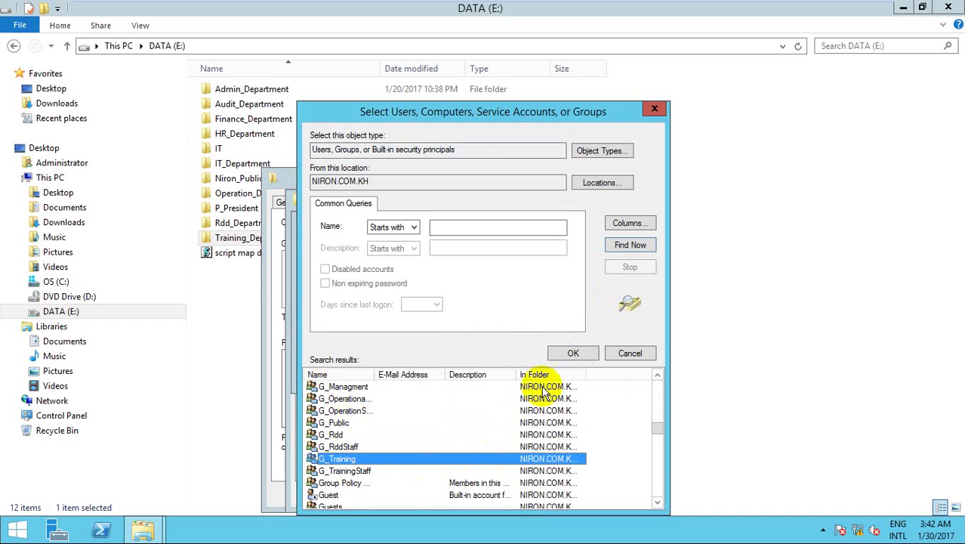
pyautogui.click(571, 355)
pyautogui.click(527, 374)
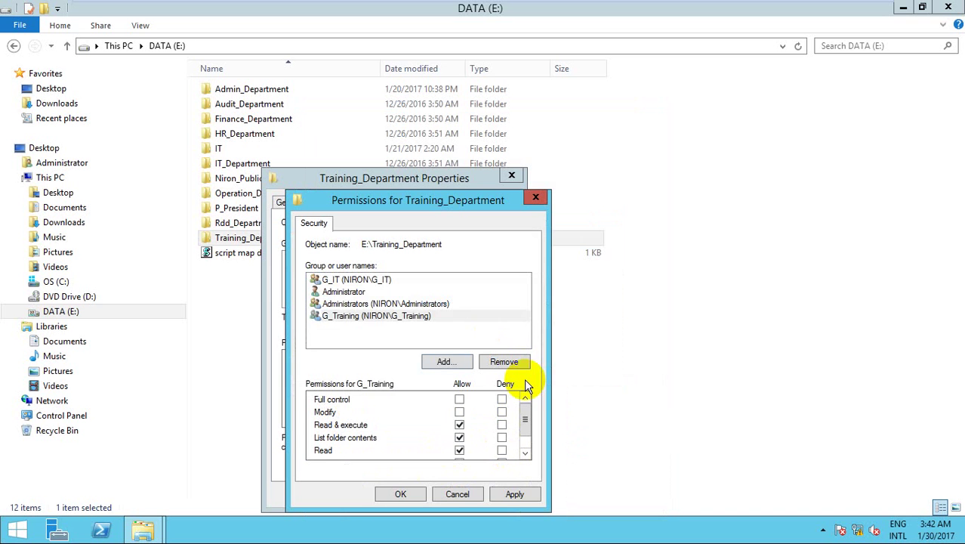
pyautogui.click(513, 494)
pyautogui.click(400, 494)
# Customize the advanced permissions in the G_Training entry of Training_Department, apply the advanced security settings and close the folder properties.
pyautogui.click(469, 438)
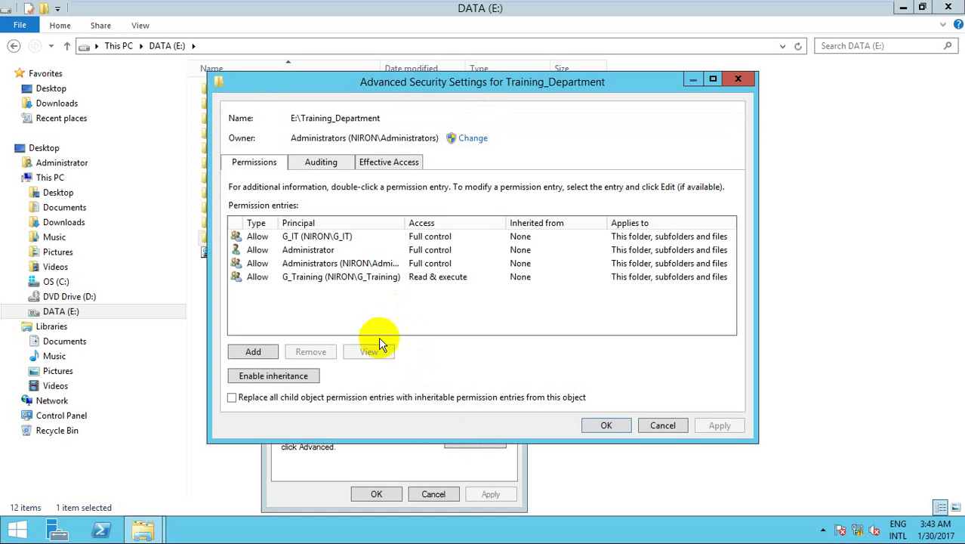
pyautogui.click(336, 236)
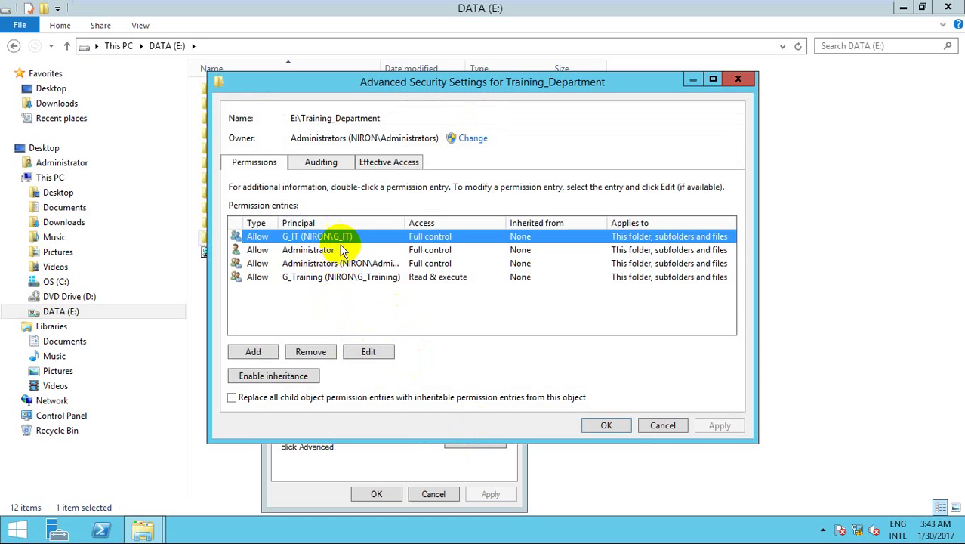
pyautogui.click(344, 277)
pyautogui.click(369, 352)
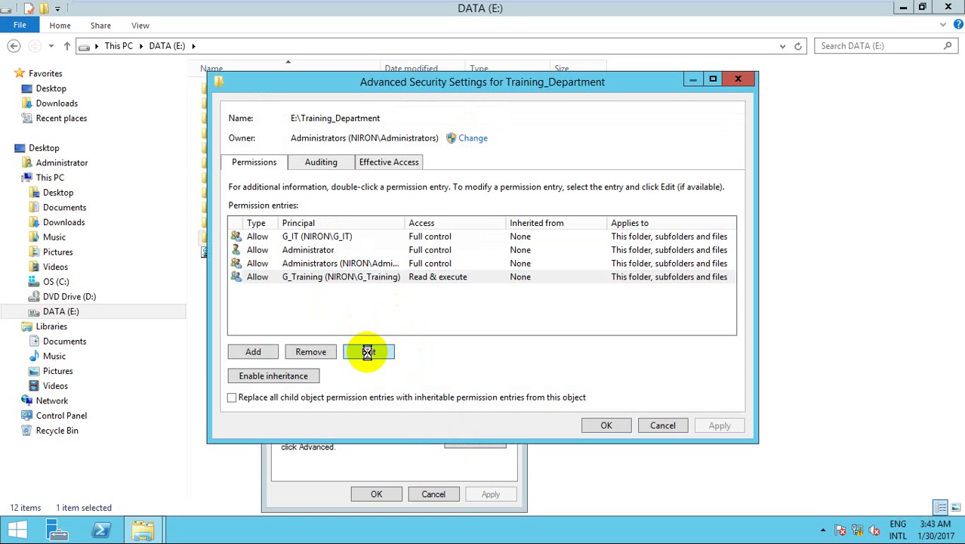
pyautogui.click(705, 182)
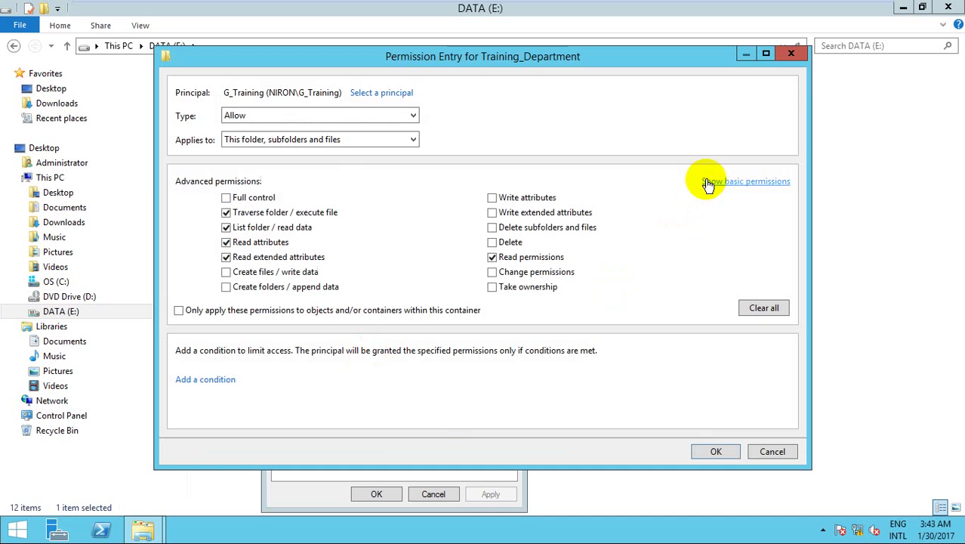
pyautogui.click(708, 449)
pyautogui.click(729, 423)
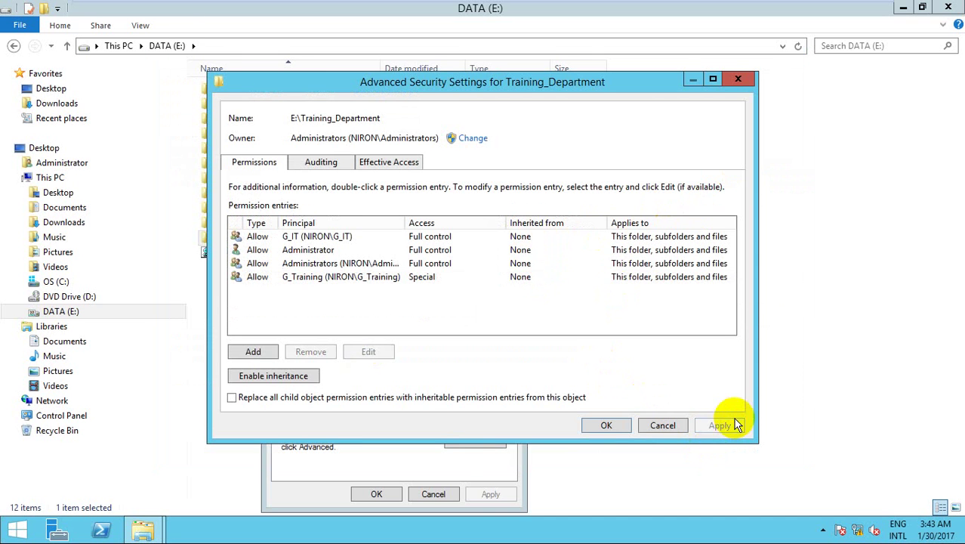
pyautogui.click(605, 424)
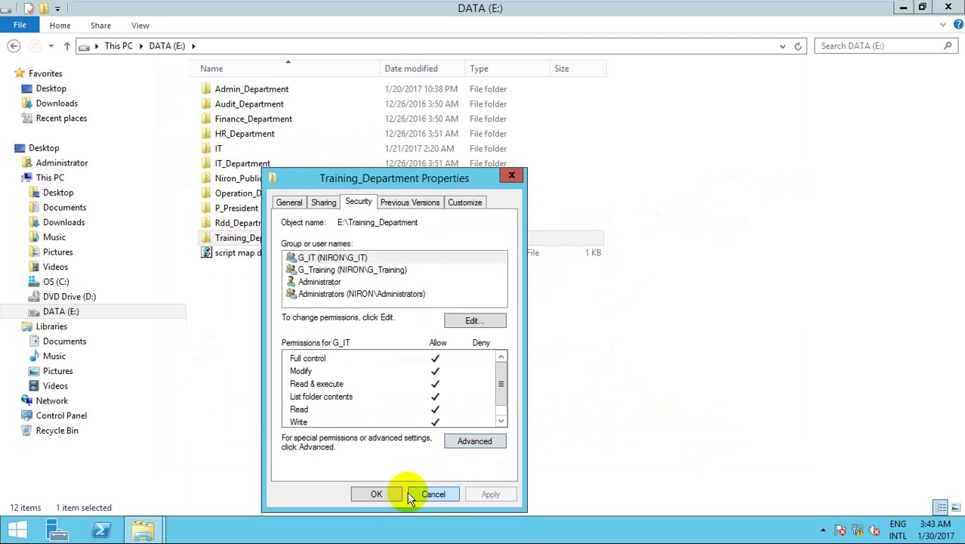
pyautogui.click(378, 493)
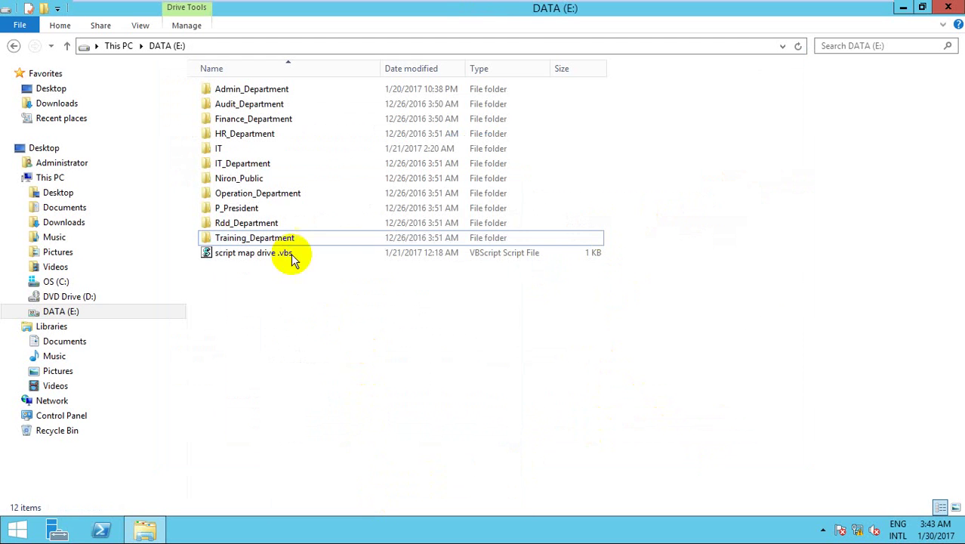
# Open the properties of the P_President folder and enable advanced sharing under the share name P_President.
pyautogui.click(247, 210)
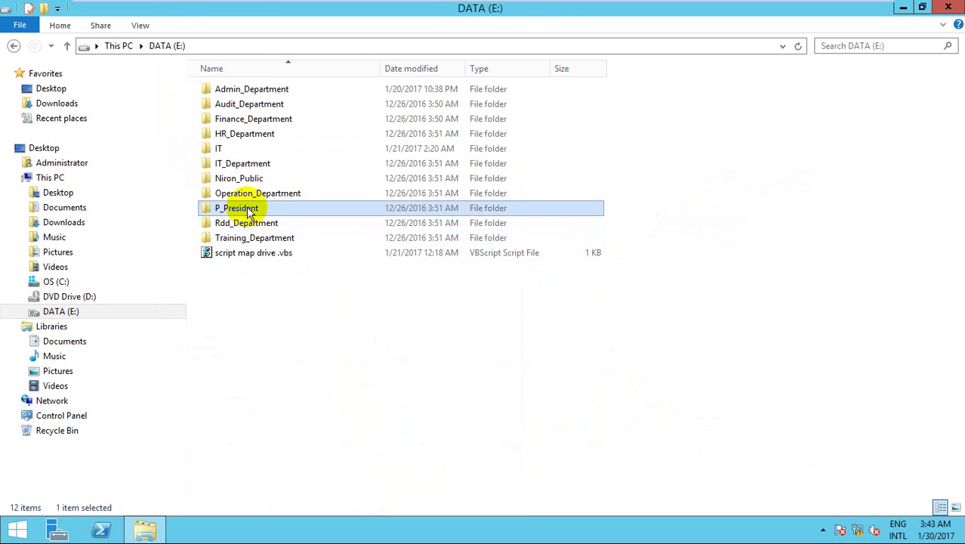
pyautogui.rightClick(249, 212)
pyautogui.click(232, 280)
pyautogui.click(237, 206)
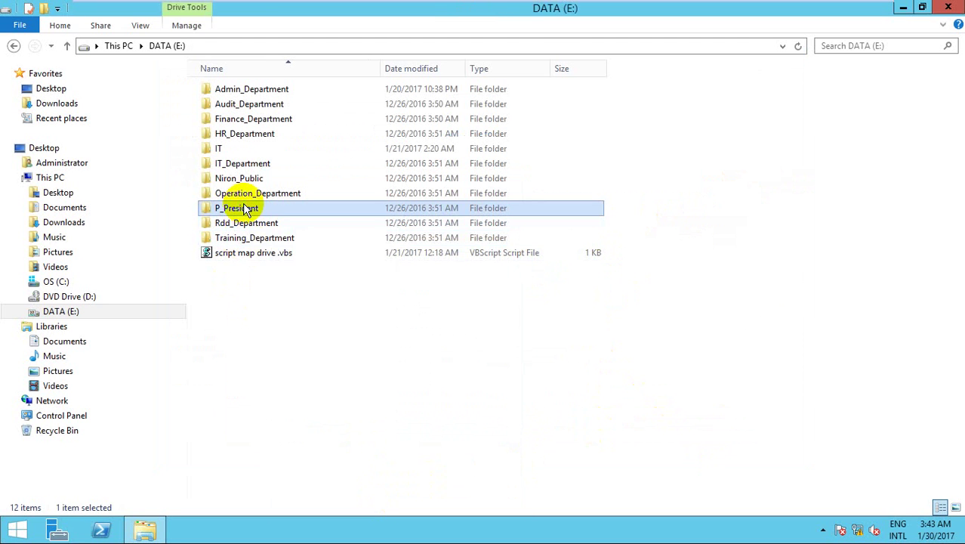
pyautogui.rightClick(244, 206)
pyautogui.click(283, 414)
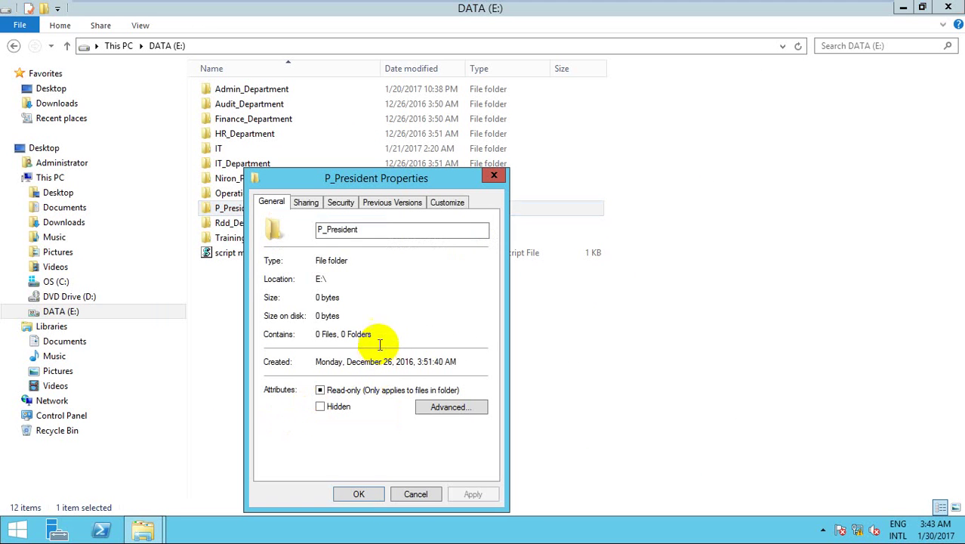
pyautogui.click(308, 203)
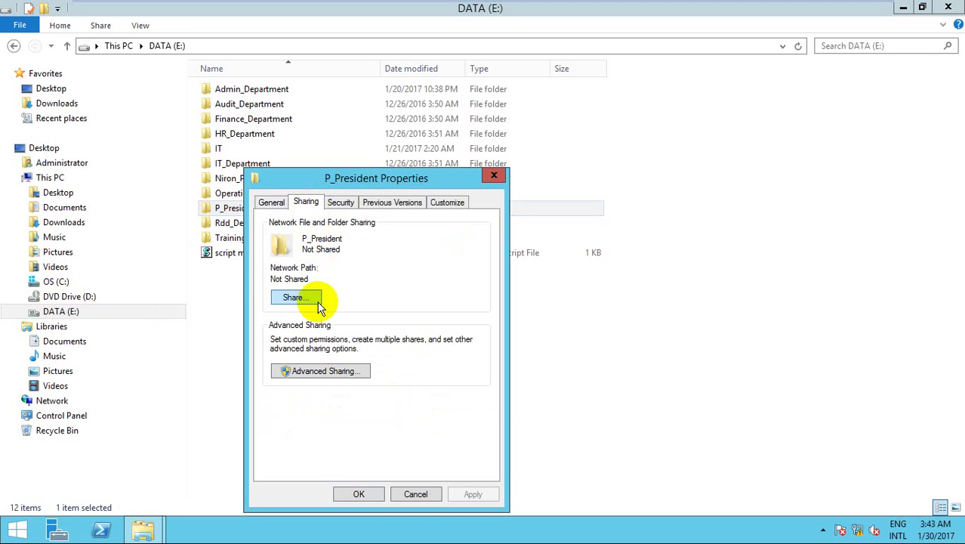
pyautogui.click(315, 370)
pyautogui.click(270, 227)
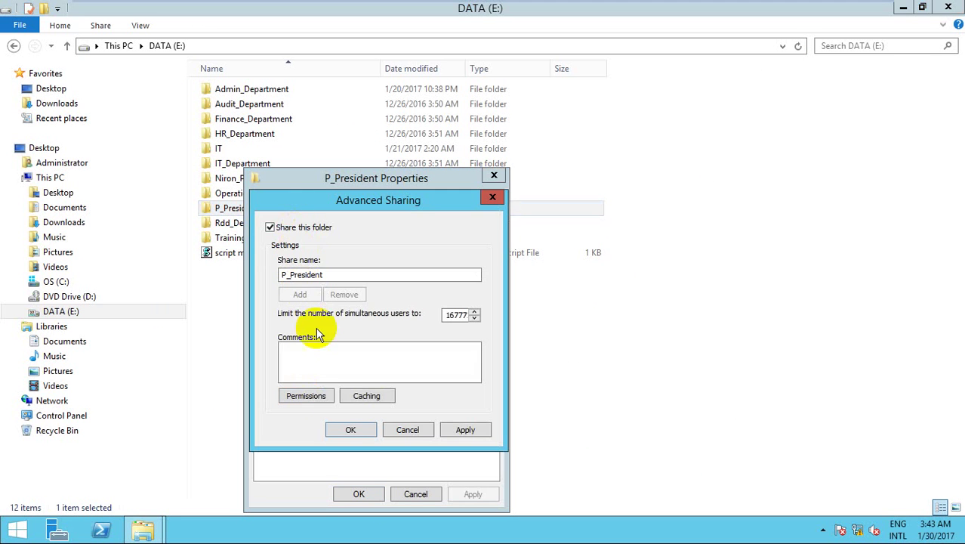
# Replace Everyone with the G_IT group in the P_President share permissions, allow it Full Control and apply.
pyautogui.click(308, 395)
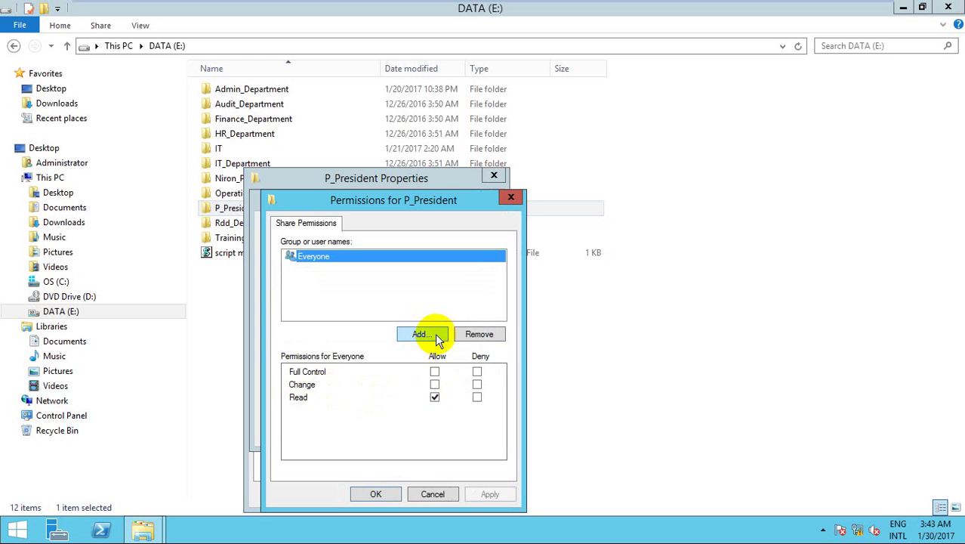
pyautogui.click(470, 332)
pyautogui.click(420, 334)
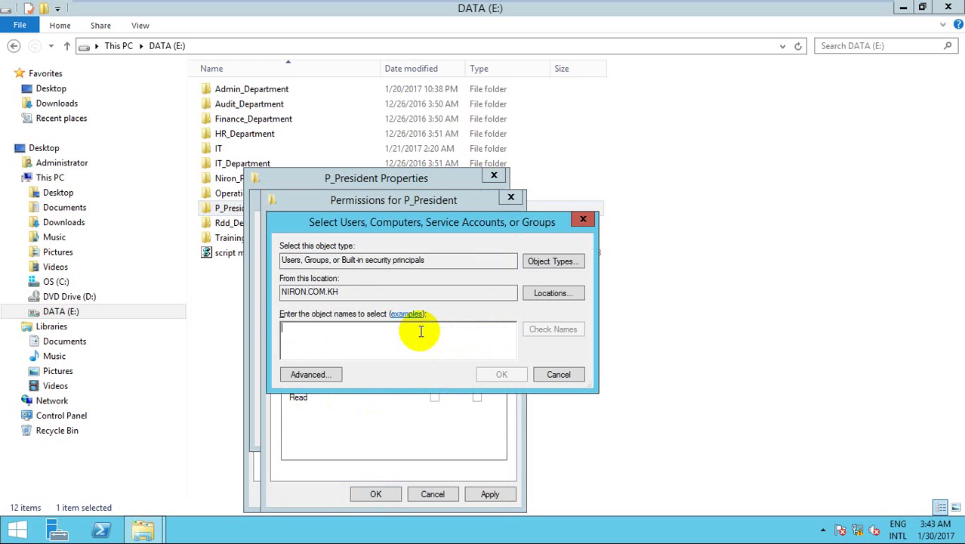
pyautogui.write('G')
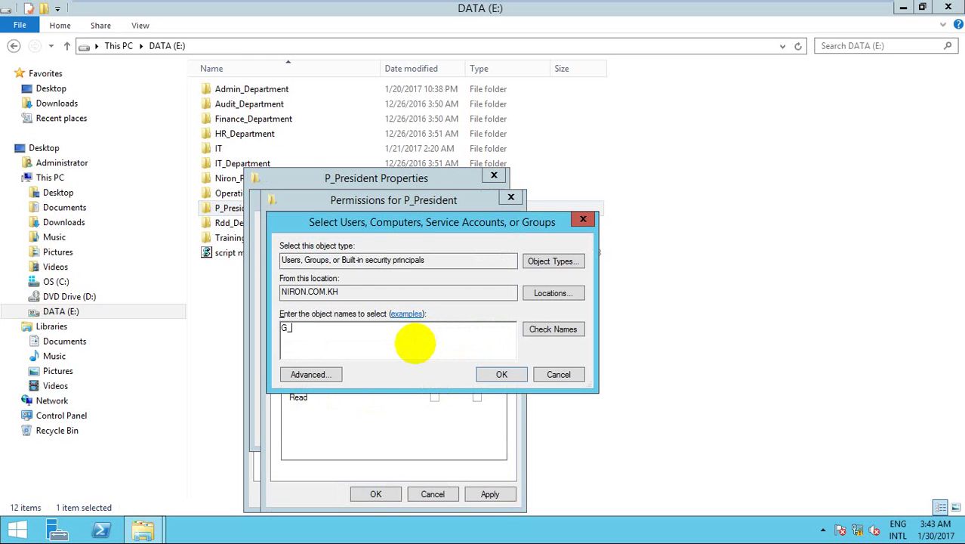
pyautogui.write('_IT')
pyautogui.click(547, 333)
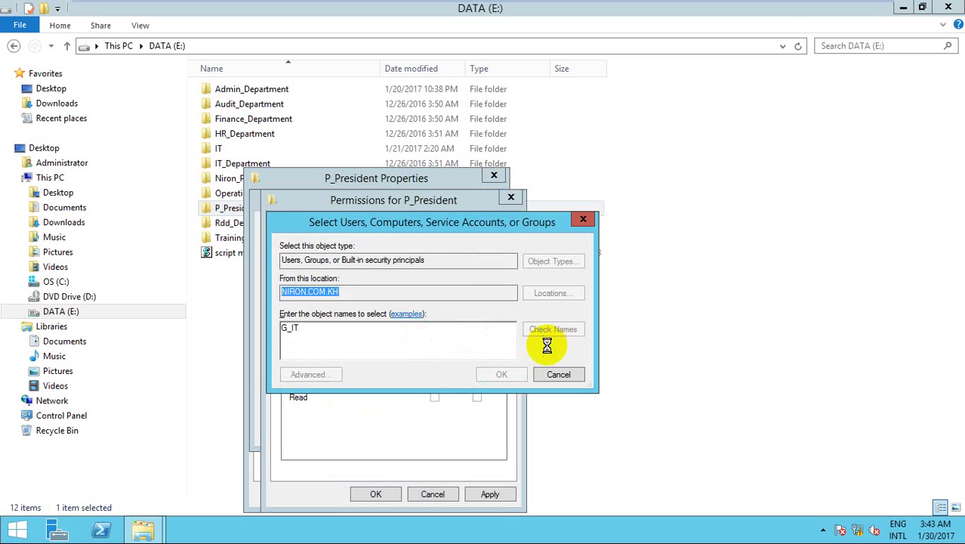
pyautogui.click(608, 462)
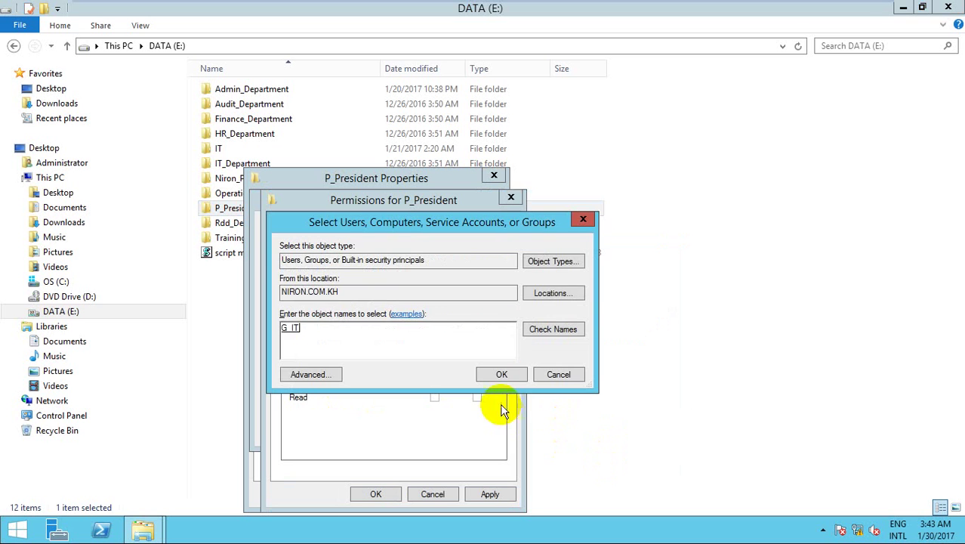
pyautogui.click(500, 372)
pyautogui.click(435, 372)
pyautogui.click(490, 494)
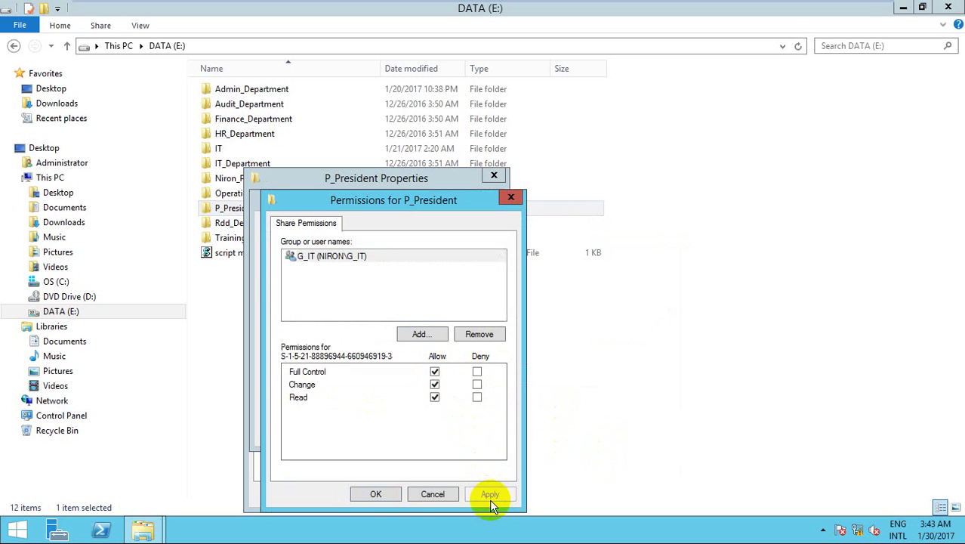
# Add the administrator account to the P_President share permissions, allow it Full Control and apply.
pyautogui.click(421, 333)
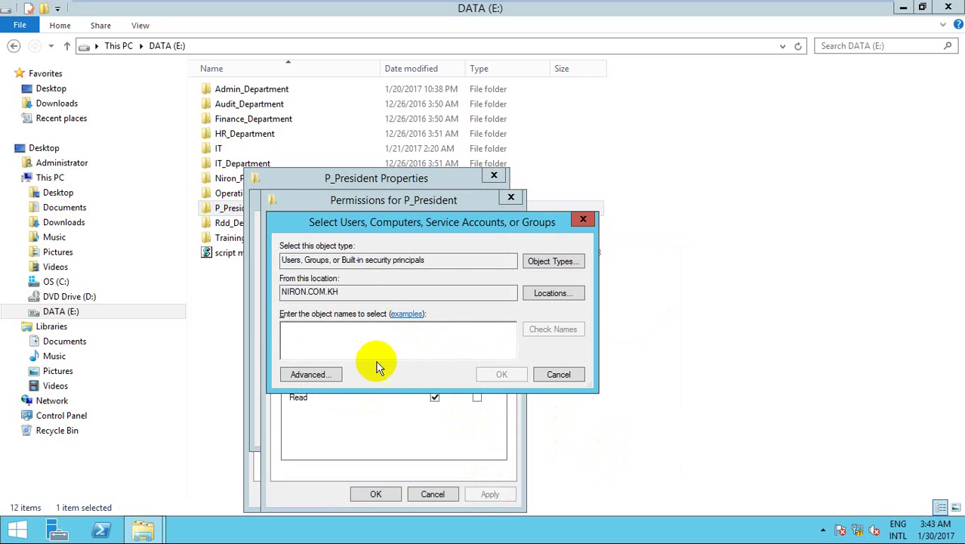
pyautogui.write('administrator')
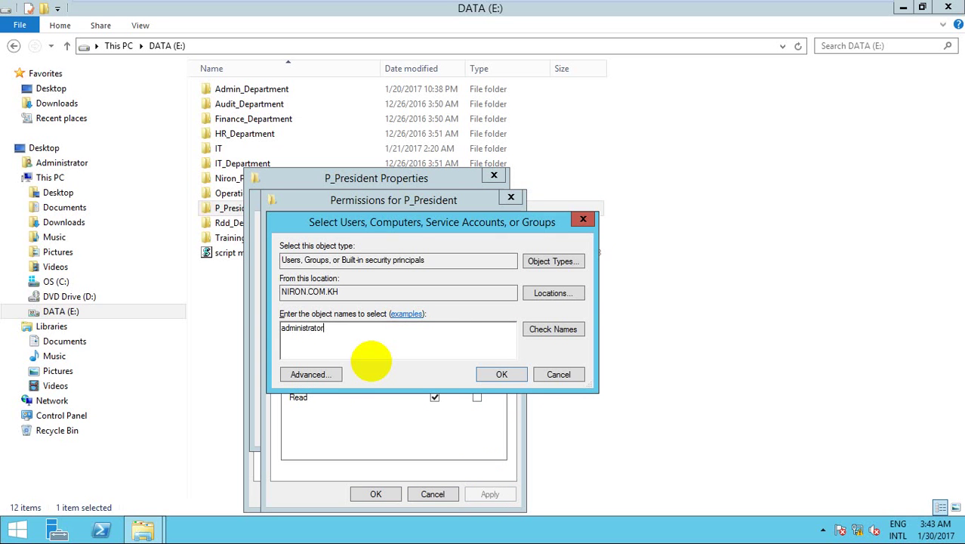
pyautogui.click(545, 332)
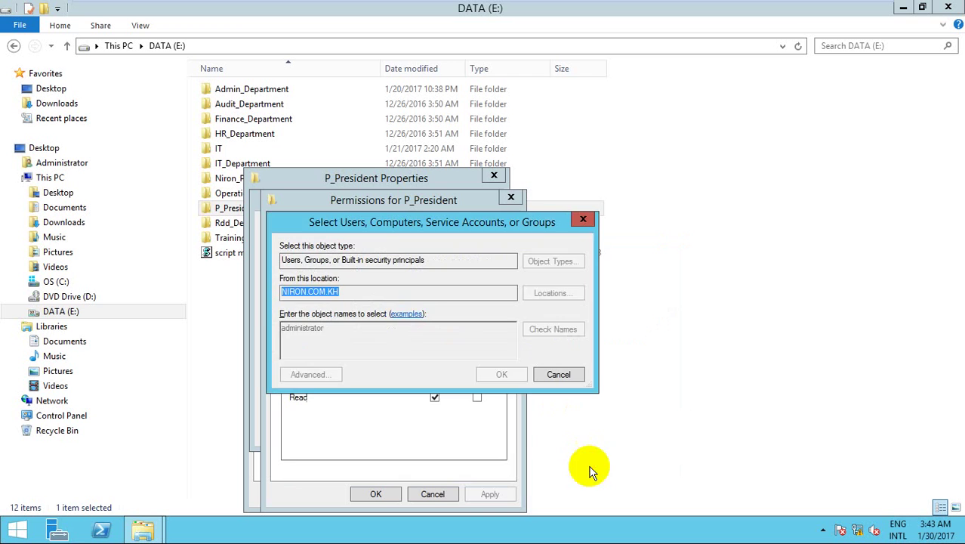
pyautogui.click(501, 374)
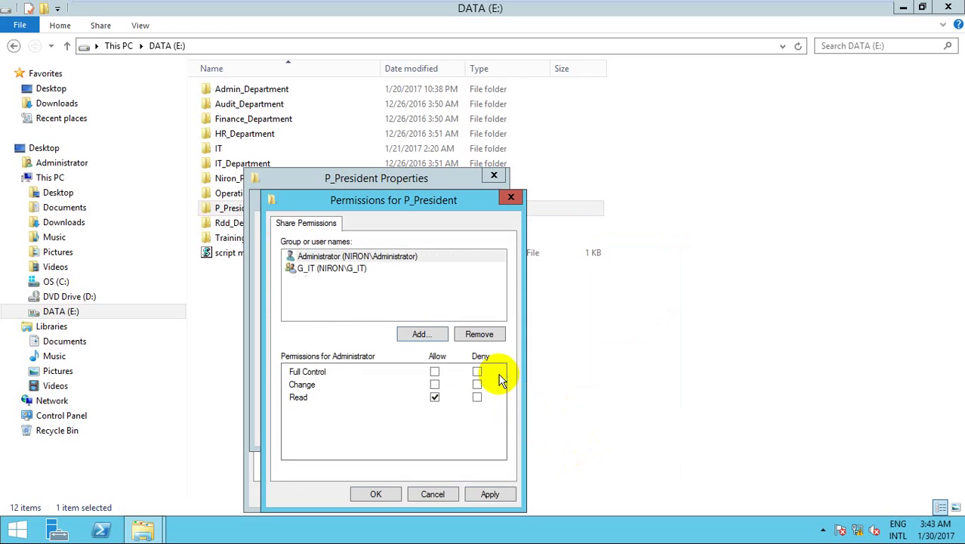
pyautogui.click(435, 372)
pyautogui.click(491, 495)
# List all directory accounts for the P_President share permissions and look through the entries starting with P.
pyautogui.click(421, 334)
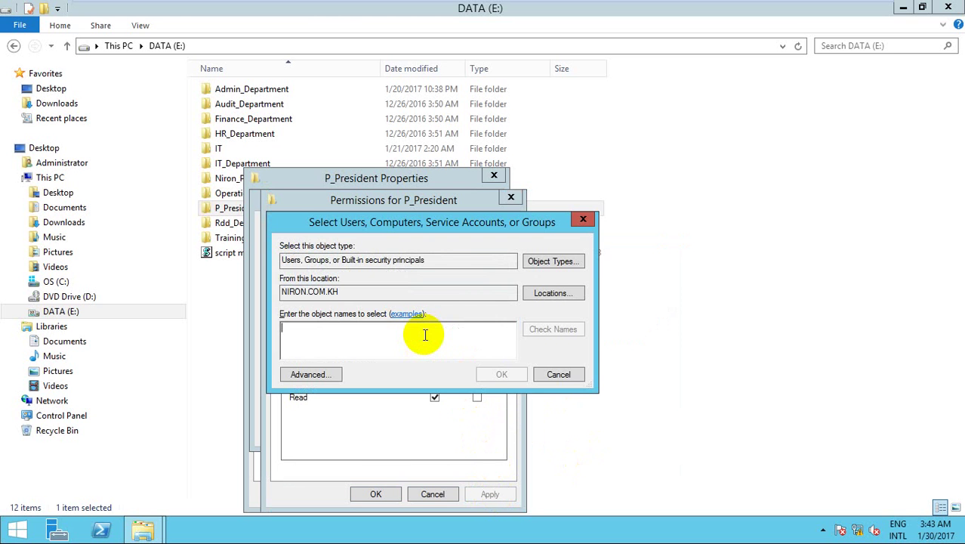
pyautogui.click(336, 374)
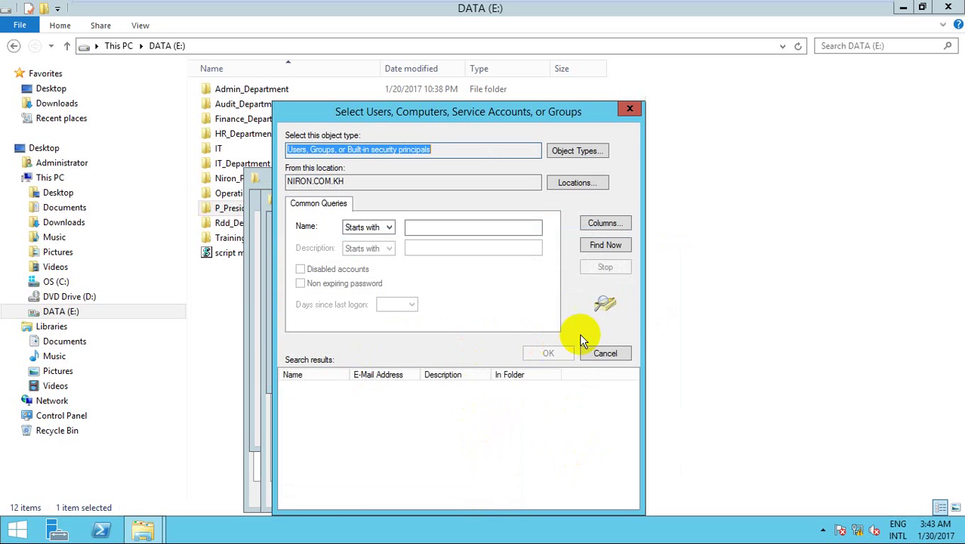
pyautogui.click(599, 246)
pyautogui.click(310, 399)
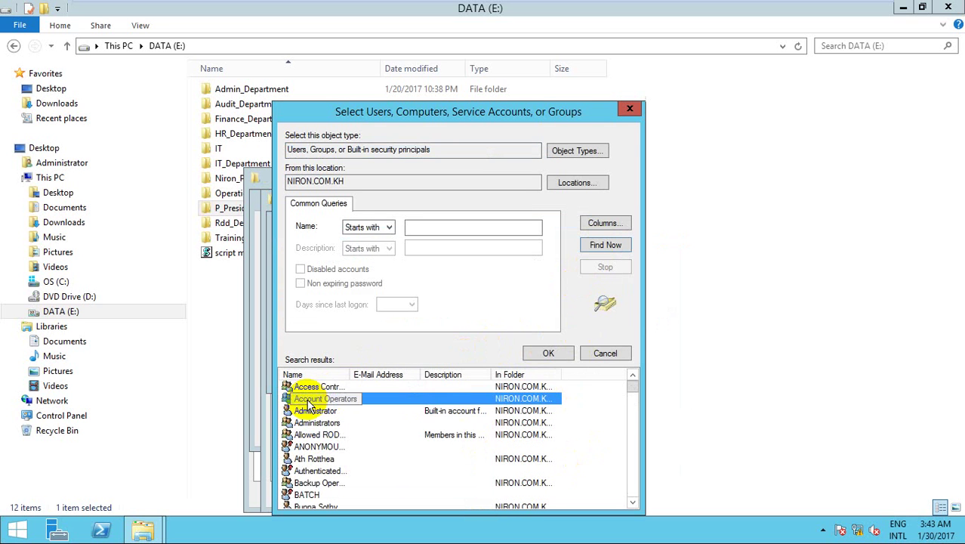
pyautogui.press('g')
pyautogui.press('p')
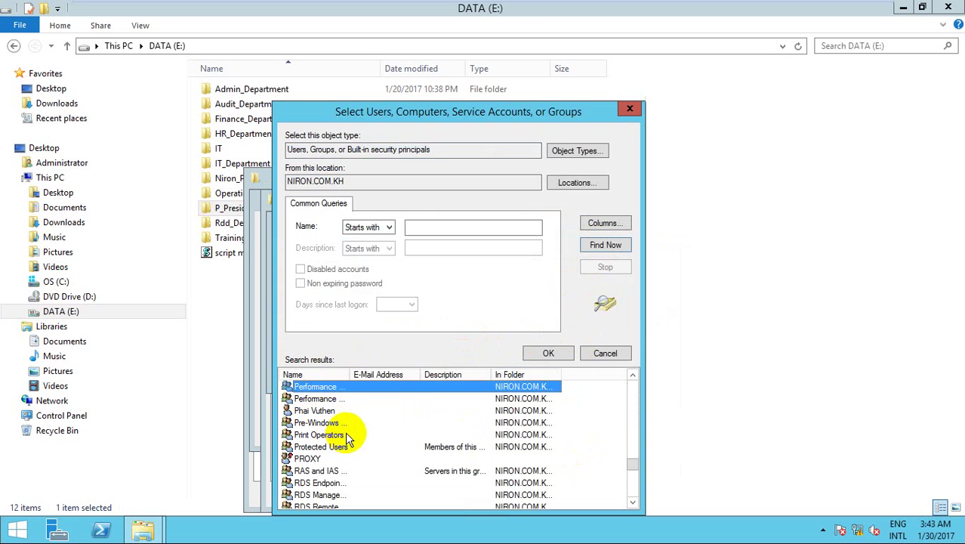
pyautogui.press('Down')
pyautogui.press('Down')
pyautogui.press('Down')
pyautogui.press('Down')
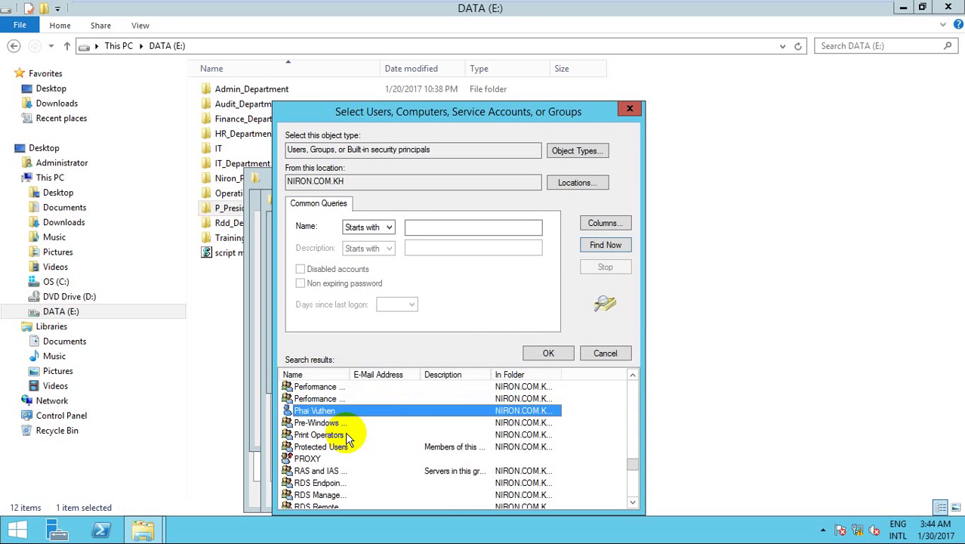
pyautogui.press('p')
pyautogui.press('p')
pyautogui.press('p')
pyautogui.press('p')
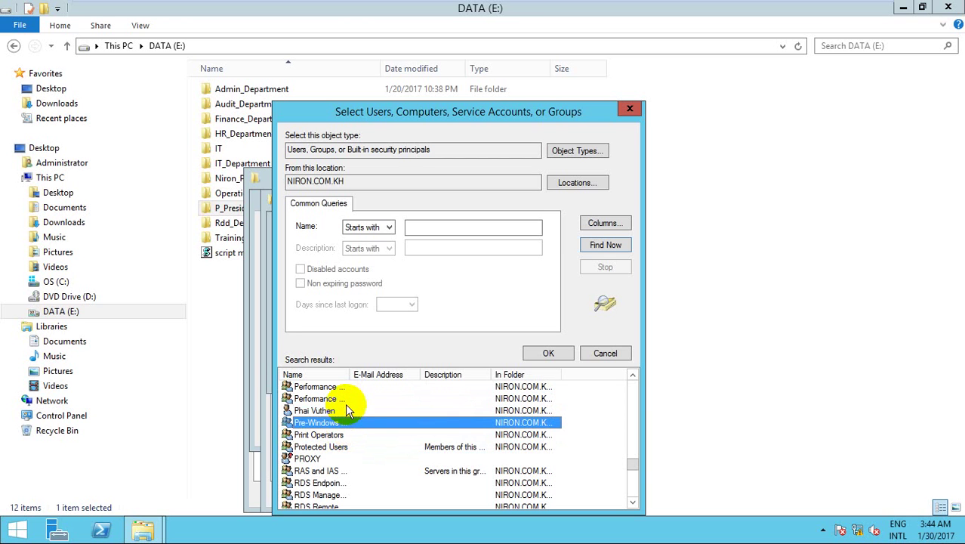
pyautogui.click(351, 446)
pyautogui.scroll(-3, 476, 430)
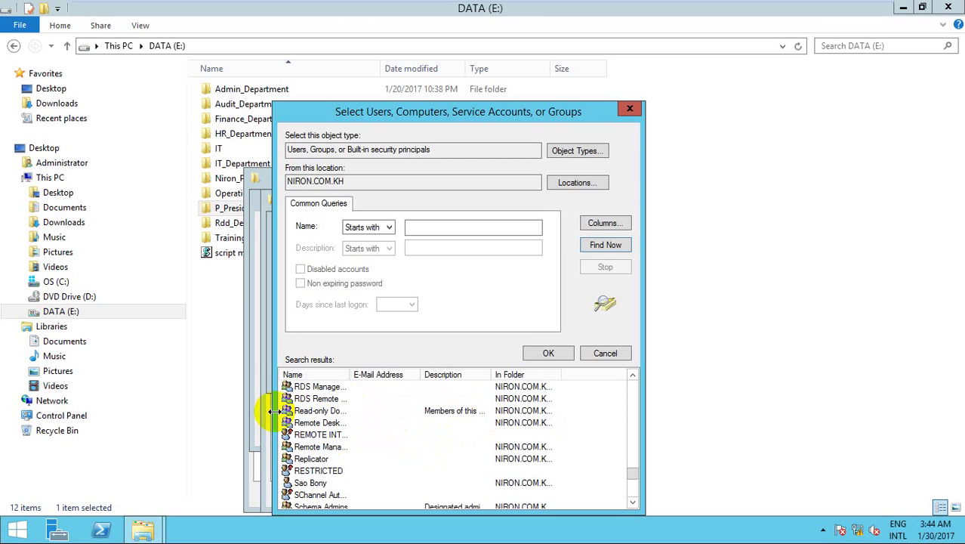
pyautogui.click(315, 422)
pyautogui.rightClick(605, 422)
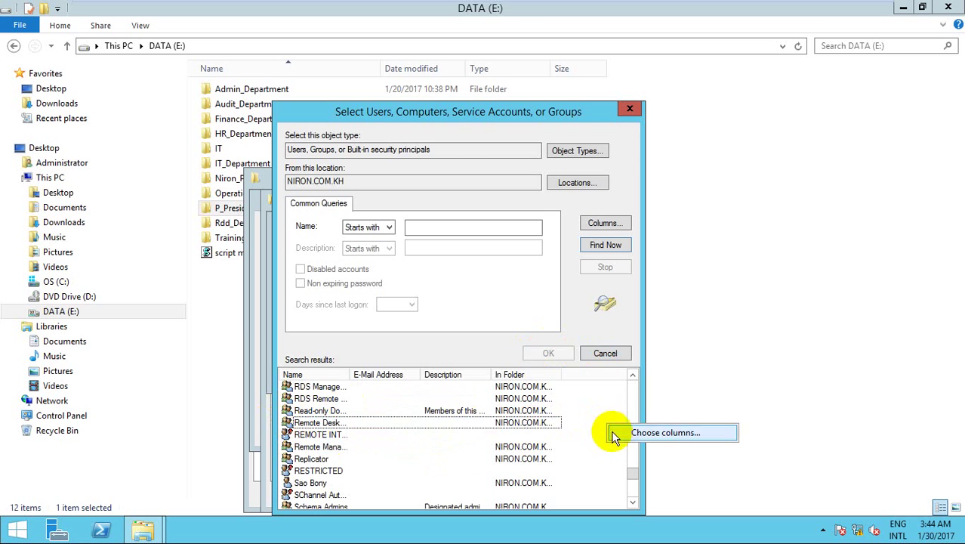
pyautogui.click(580, 408)
# Look through the G_ groups in the directory search results, widening the Name column to read the full names.
pyautogui.press('g')
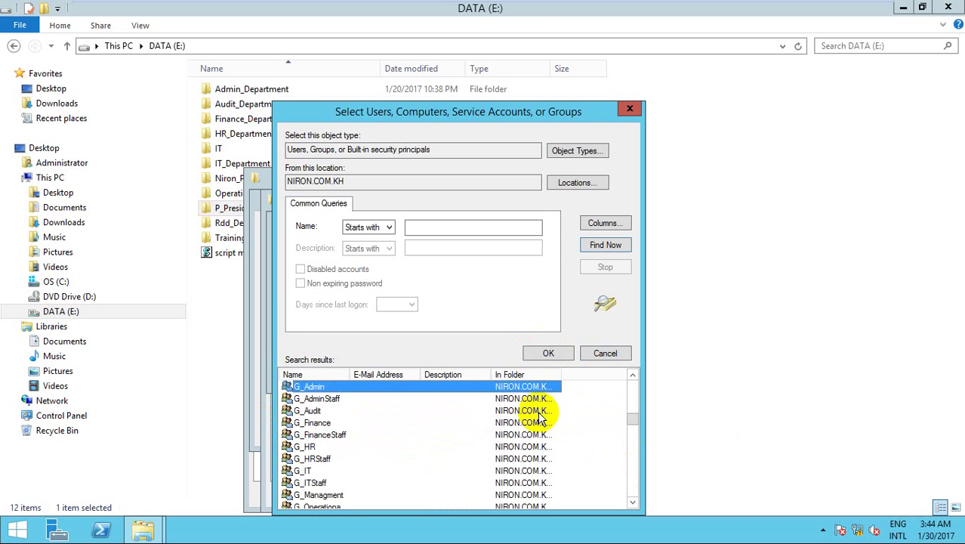
pyautogui.click(478, 422)
pyautogui.press('Down')
pyautogui.press('Down')
pyautogui.press('Down')
pyautogui.press('Down')
pyautogui.press('Down')
pyautogui.press('Down')
pyautogui.press('Down')
pyautogui.press('Down')
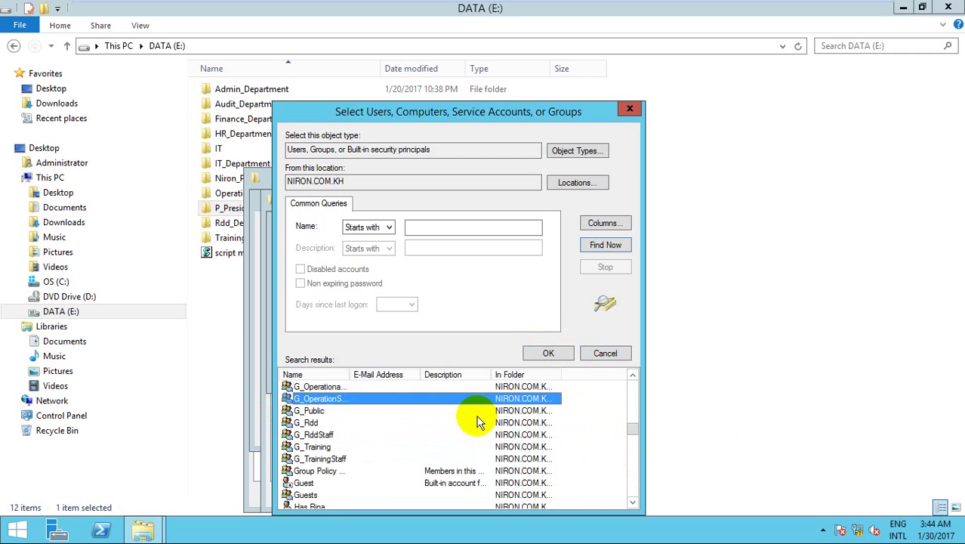
pyautogui.press('Down')
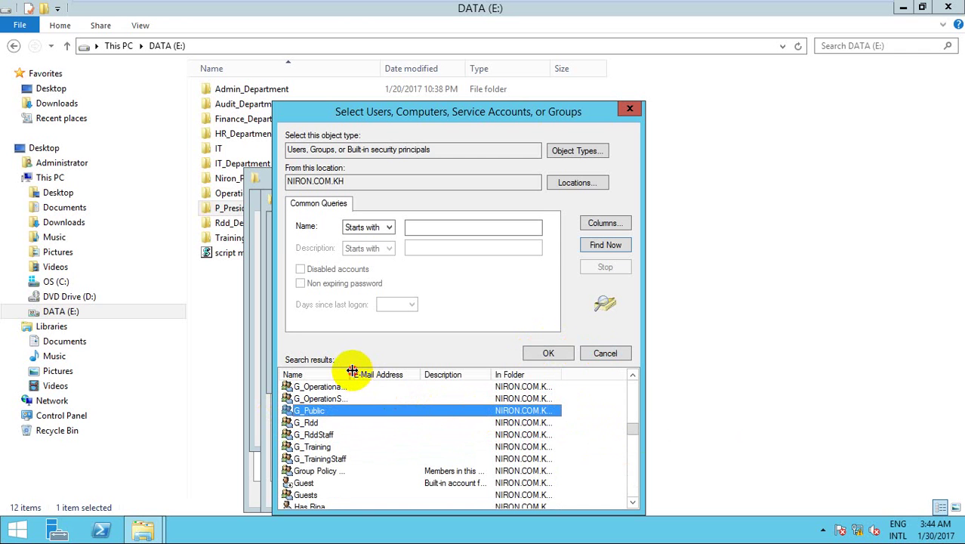
pyautogui.moveTo(352, 370); pyautogui.dragTo(434, 371)
pyautogui.press('Down')
pyautogui.press('Down')
pyautogui.press('Down')
pyautogui.press('Down')
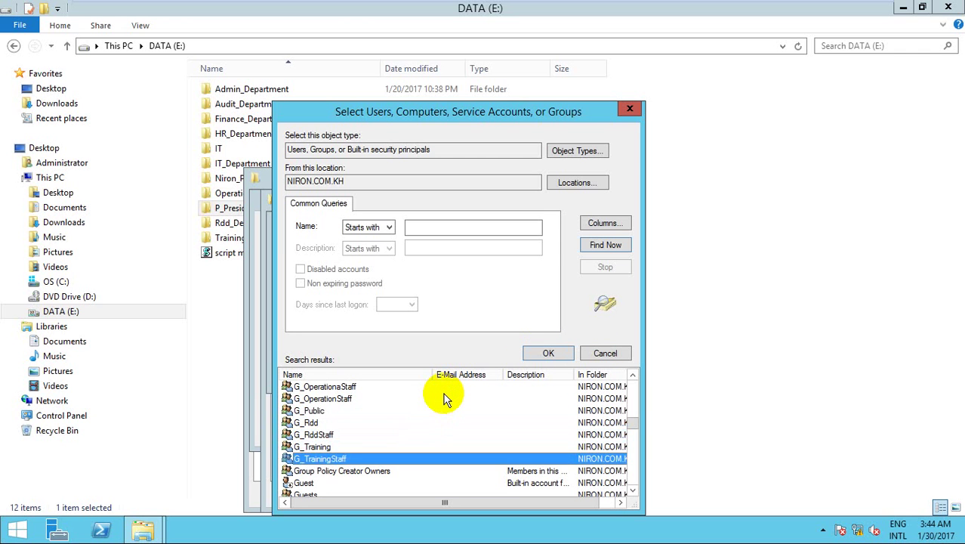
pyautogui.press('Down')
pyautogui.press('Down')
pyautogui.press('Down')
pyautogui.press('g')
pyautogui.hotkey('shift', '_')
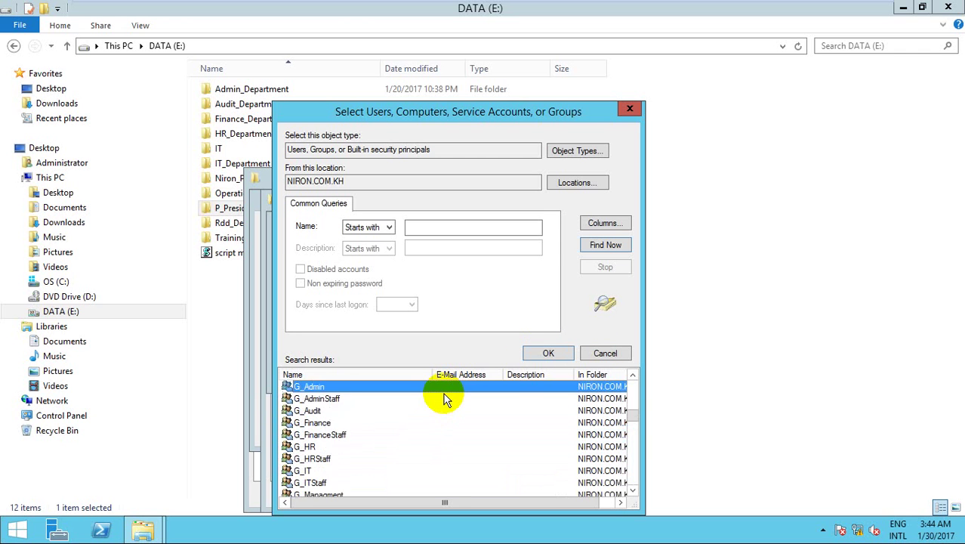
pyautogui.press('Down')
pyautogui.press('Down')
pyautogui.press('Down')
pyautogui.press('Down')
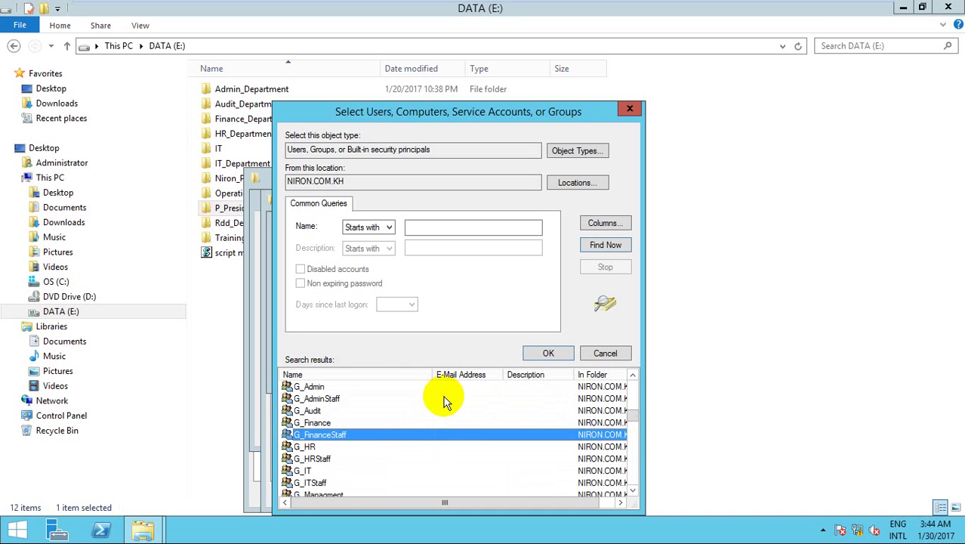
pyautogui.press('g')
pyautogui.press('r')
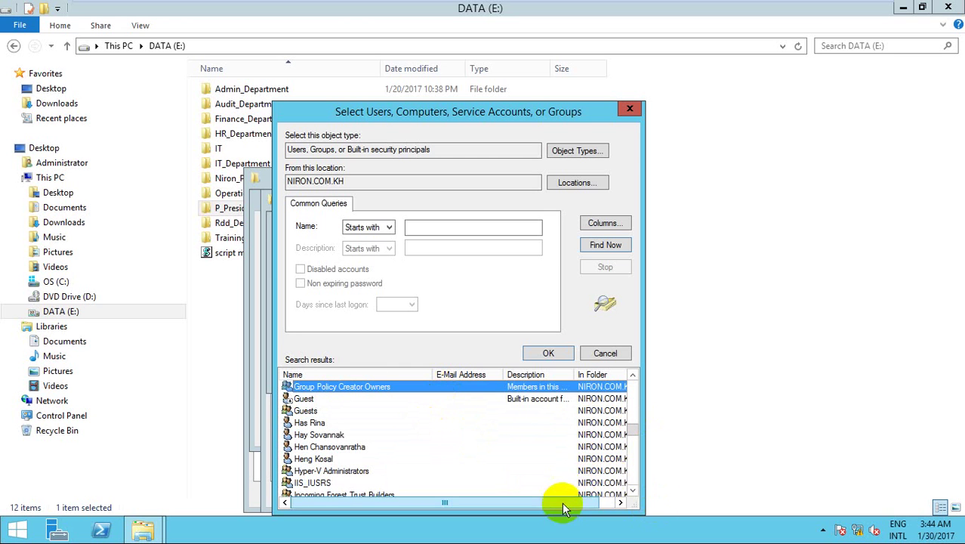
# Recheck the P entries in the directory search results for an account to add to the share.
pyautogui.click(620, 502)
pyautogui.click(586, 425)
pyautogui.press('p')
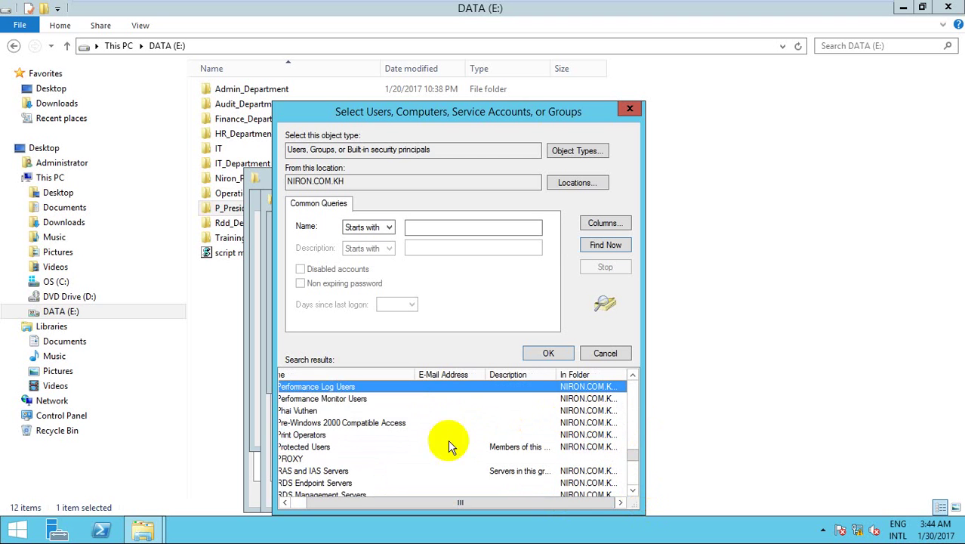
pyautogui.click(371, 502)
pyautogui.press('Down')
pyautogui.press('Down')
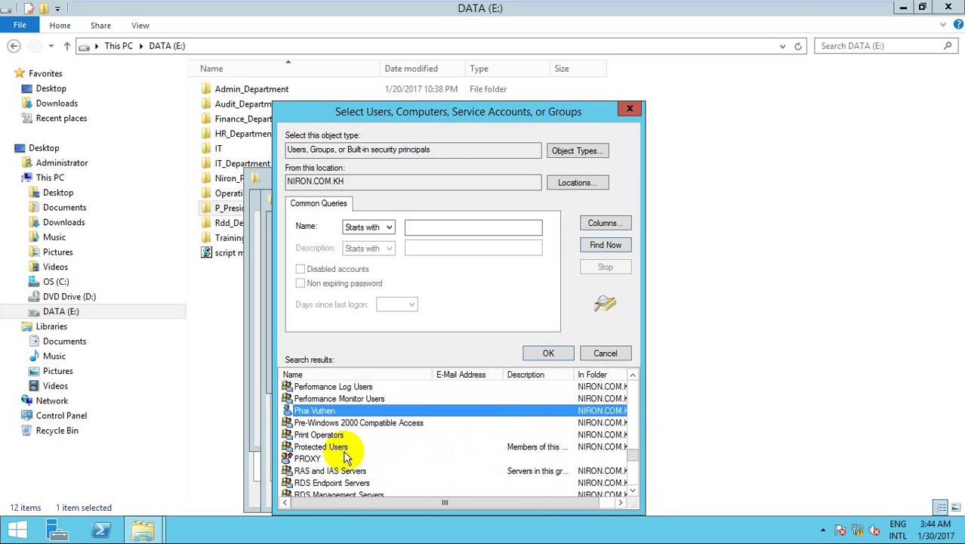
pyautogui.press('Down')
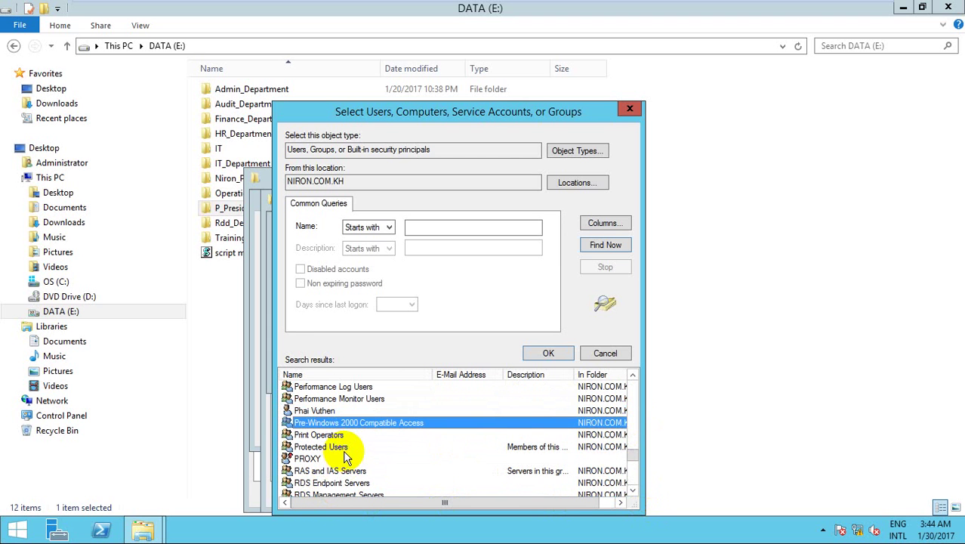
pyautogui.press('Down')
pyautogui.press('Down')
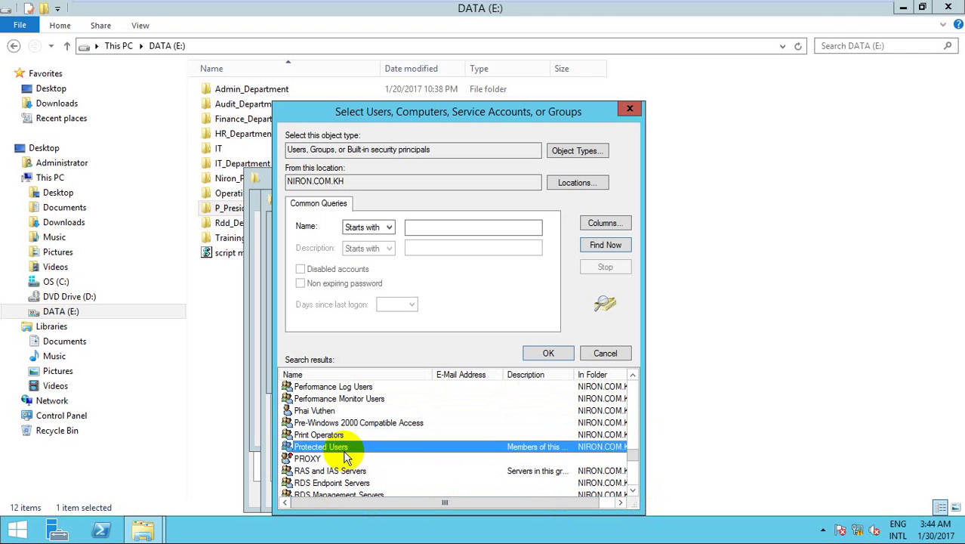
pyautogui.press('p')
pyautogui.press('p')
pyautogui.press('p')
pyautogui.press('p')
pyautogui.press('p')
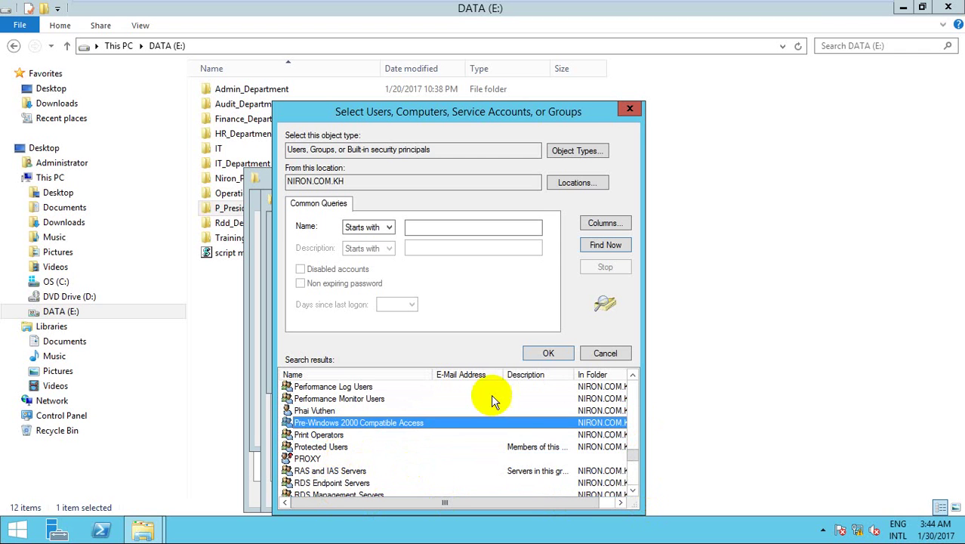
# Cancel the account selection and accept the P_President share permissions and advanced sharing settings.
pyautogui.click(629, 108)
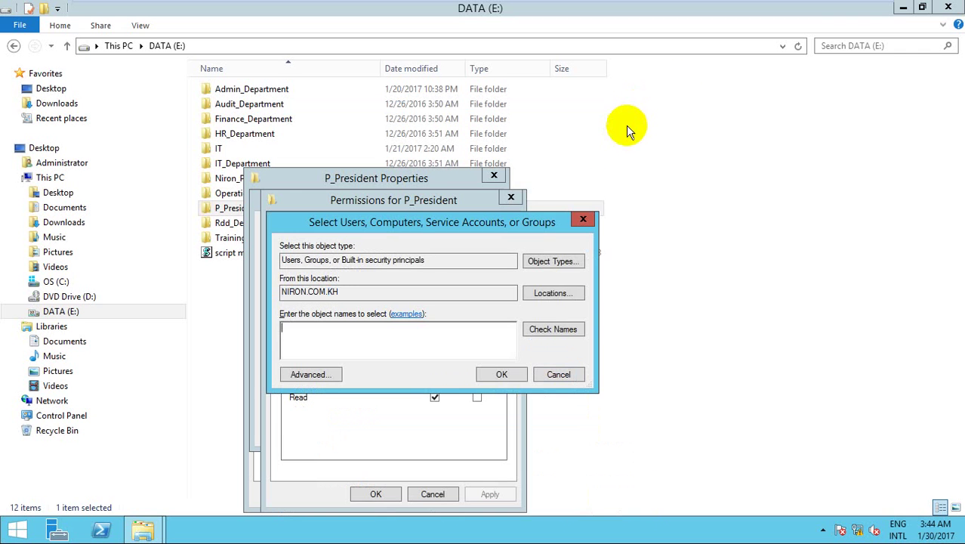
pyautogui.click(546, 372)
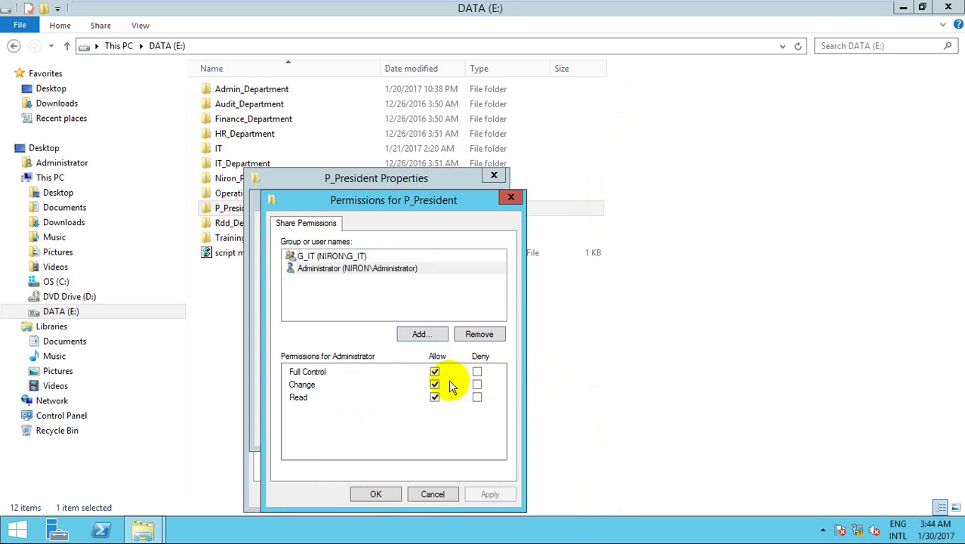
pyautogui.click(377, 494)
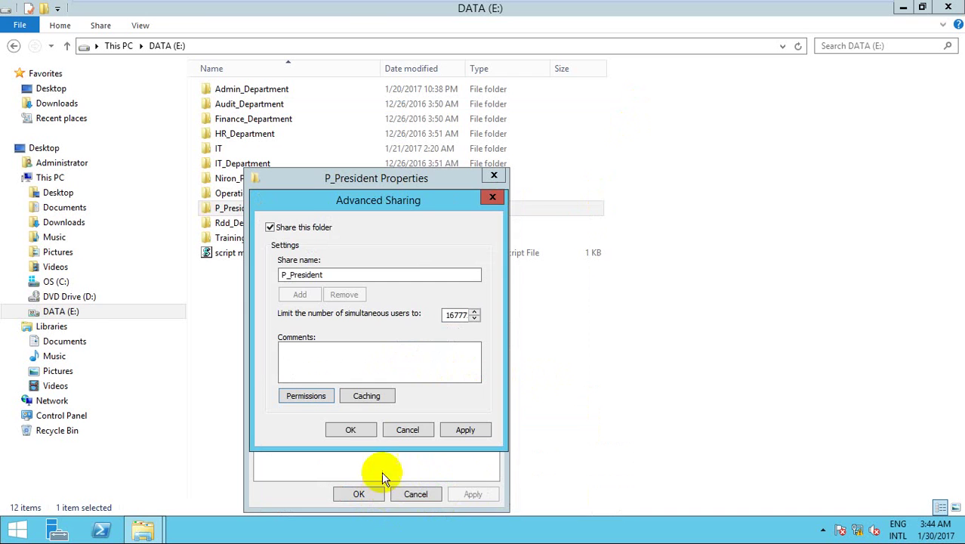
pyautogui.click(369, 435)
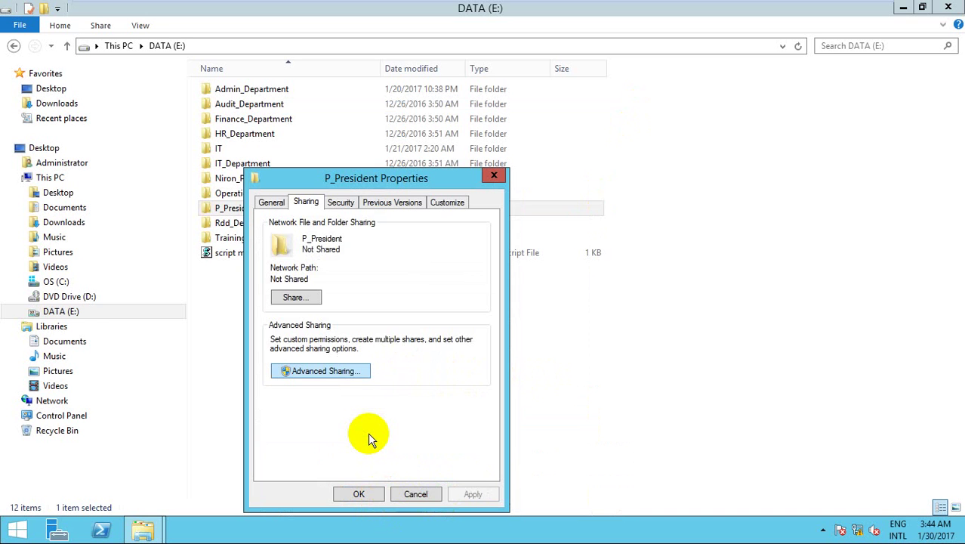
# Disable inheritance in the advanced security settings of P_President, converting the inherited permissions into explicit ones, and accept.
pyautogui.click(350, 202)
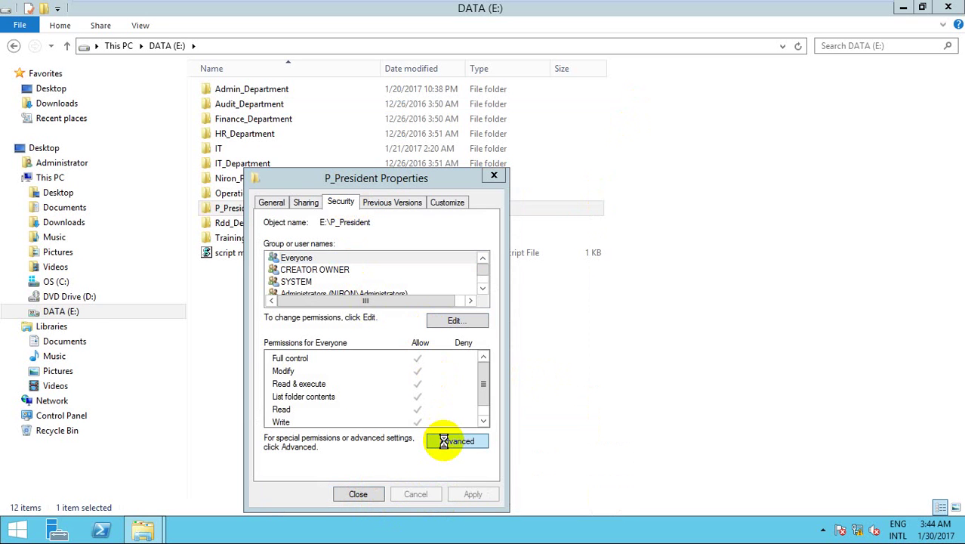
pyautogui.click(444, 438)
pyautogui.click(273, 376)
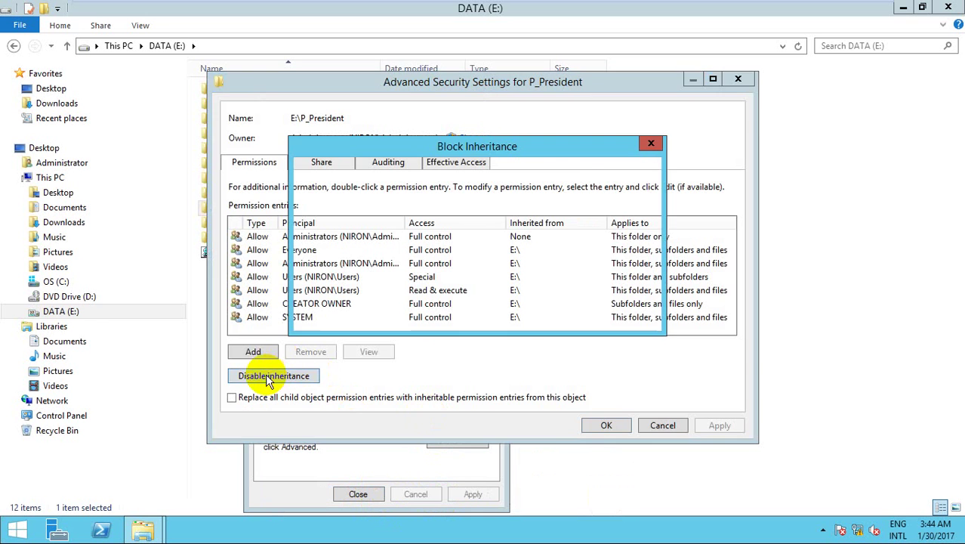
pyautogui.click(487, 236)
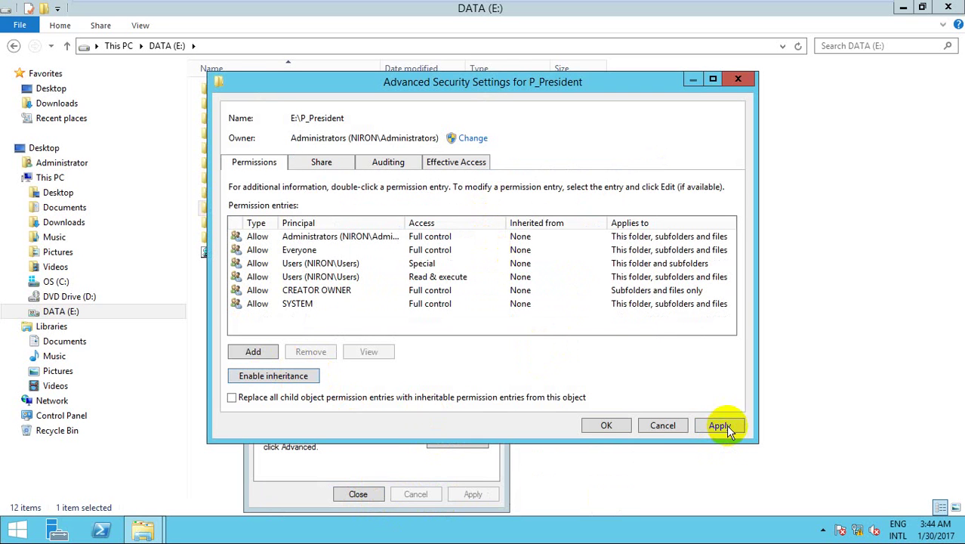
pyautogui.click(606, 425)
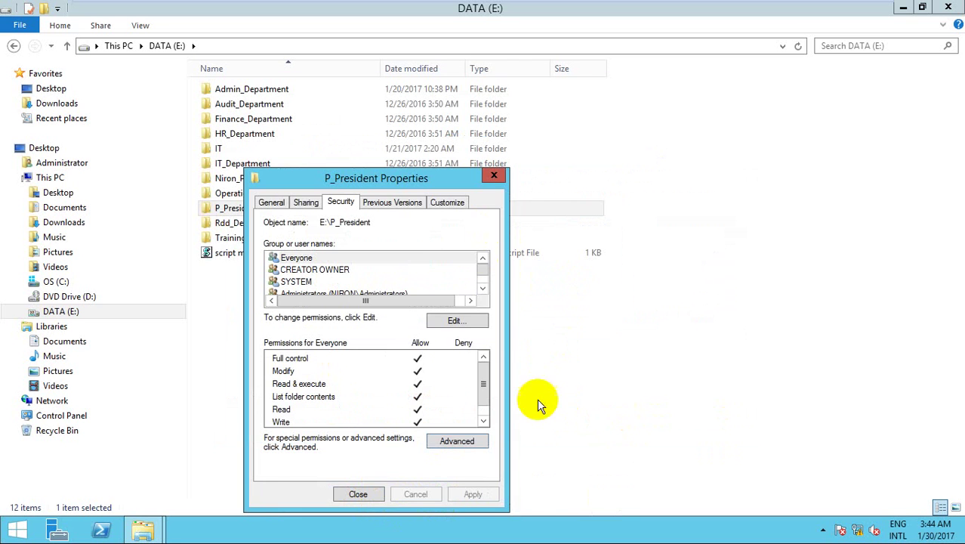
# Remove Everyone, CREATOR OWNER, SYSTEM and Users from the P_President security permissions, keeping the Administrators group.
pyautogui.click(456, 320)
pyautogui.click(476, 368)
pyautogui.click(476, 369)
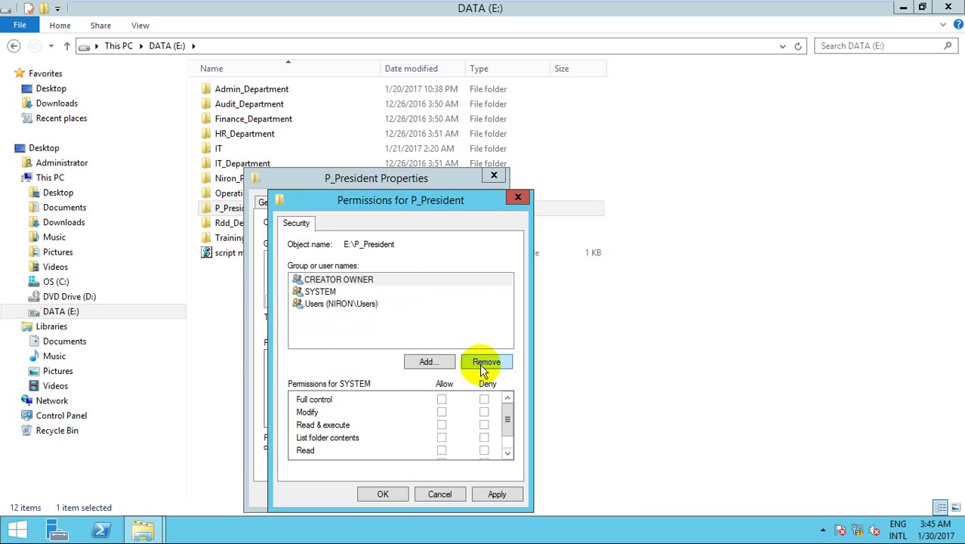
pyautogui.click(475, 369)
pyautogui.click(355, 292)
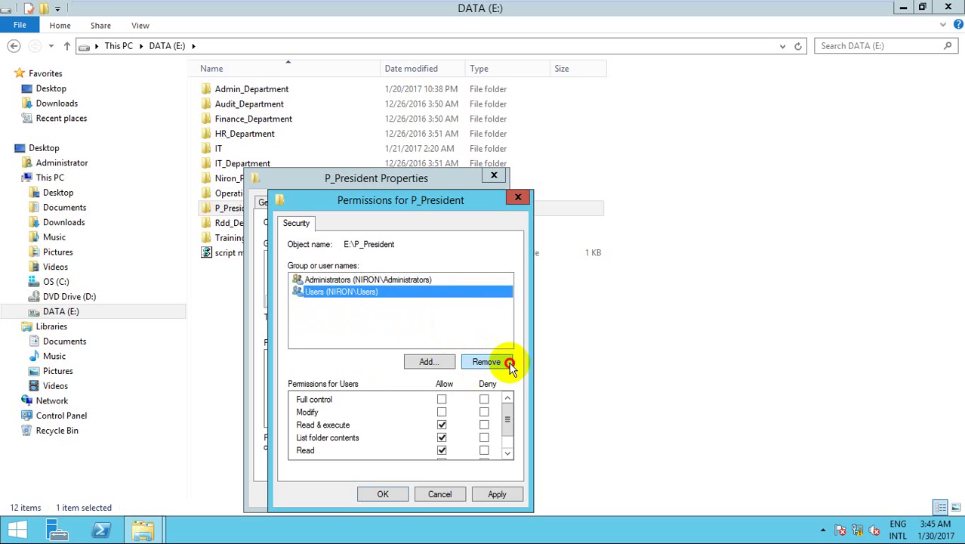
pyautogui.click(502, 362)
# Add the administrator account to the P_President security permissions and allow it Full control.
pyautogui.click(427, 362)
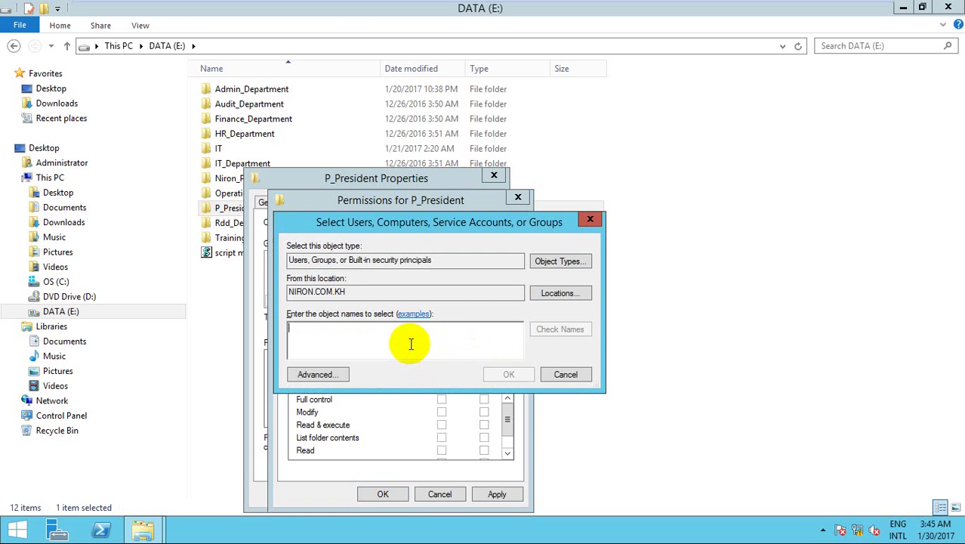
pyautogui.write('administrator')
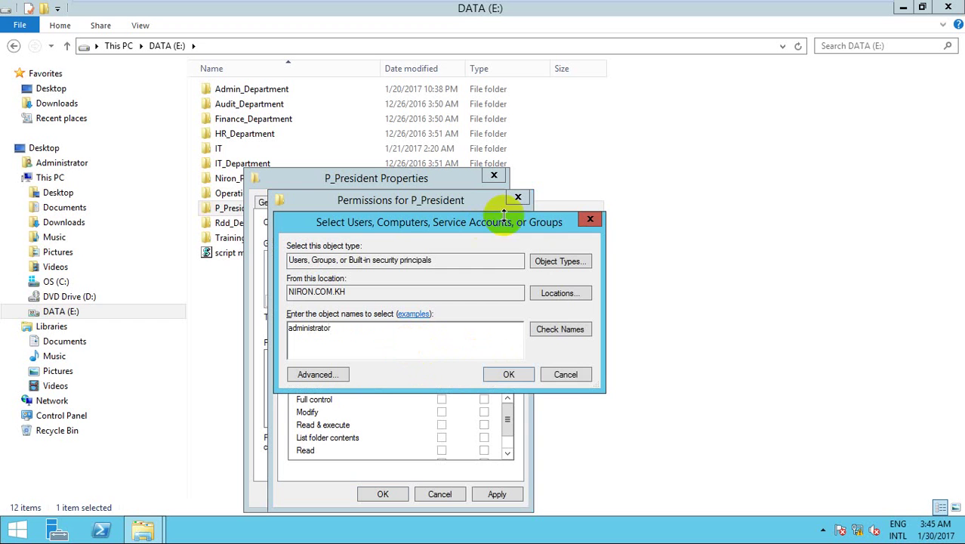
pyautogui.click(551, 323)
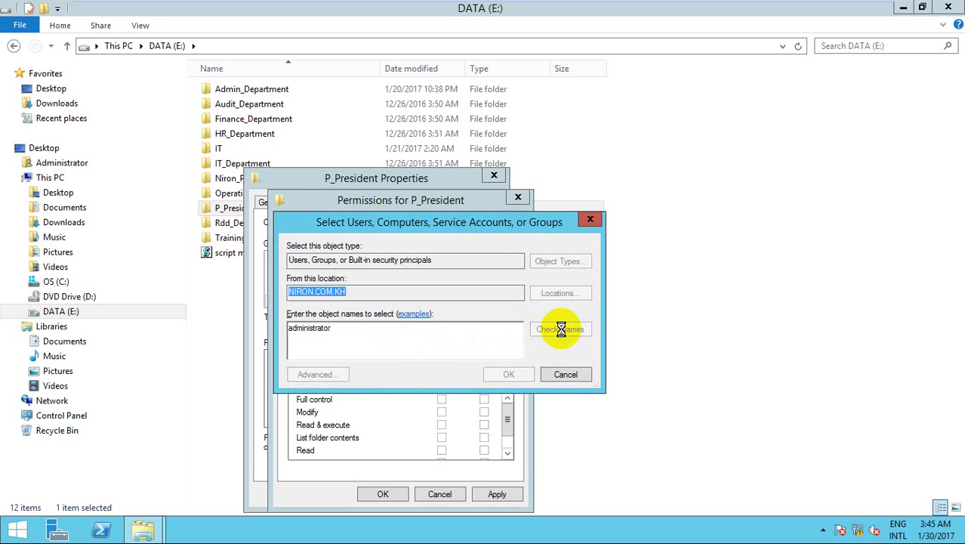
pyautogui.click(610, 461)
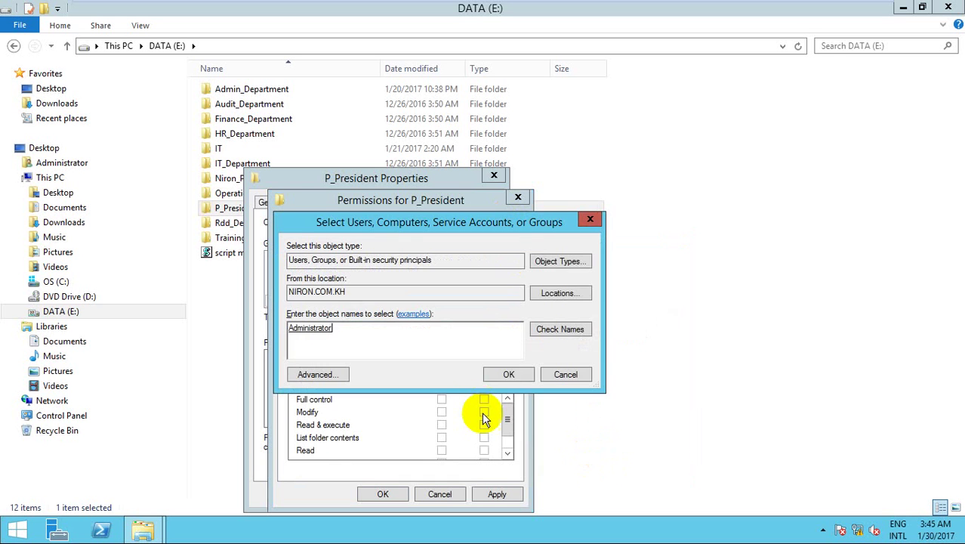
pyautogui.click(506, 374)
pyautogui.click(442, 399)
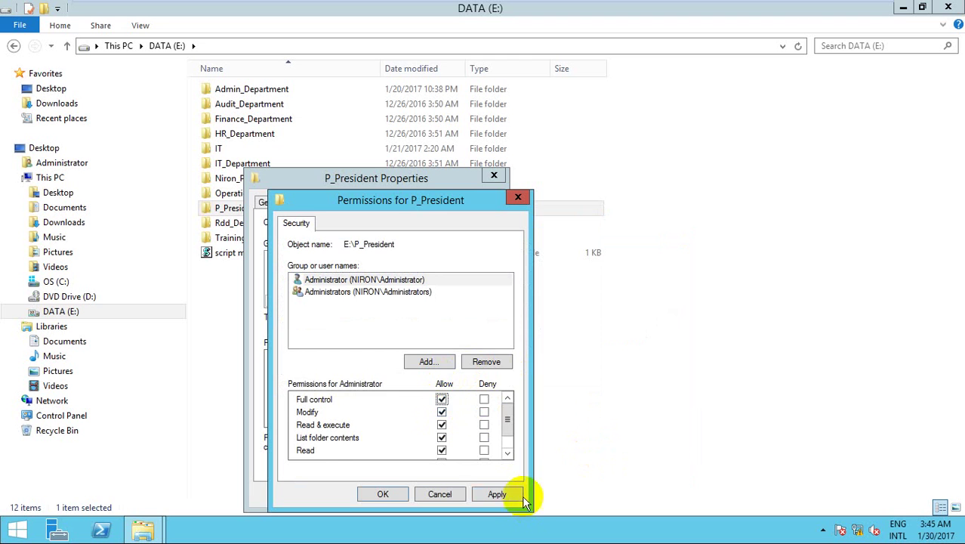
# Add the G_IT group to the P_President security permissions, allow it Full control, and apply and close the folder properties.
pyautogui.click(497, 494)
pyautogui.click(431, 363)
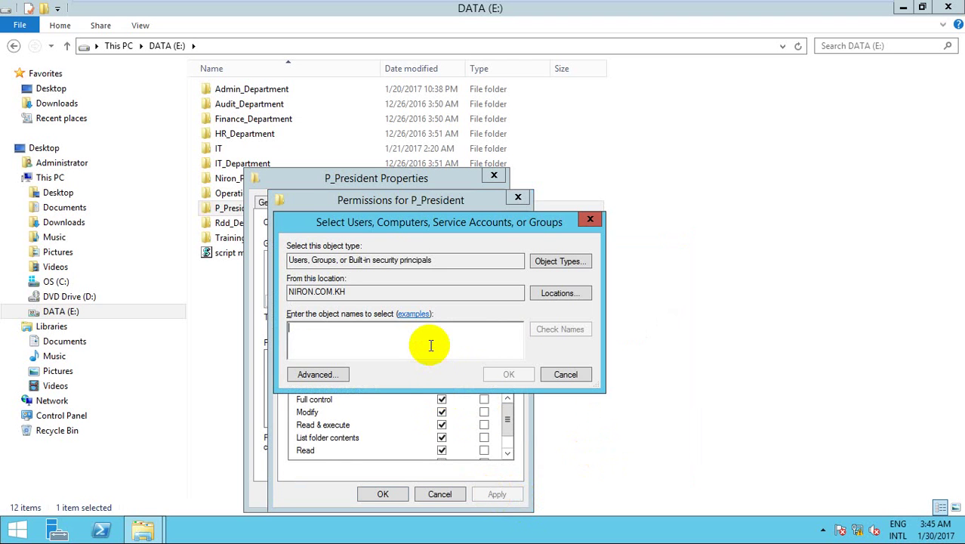
pyautogui.write('G_IT')
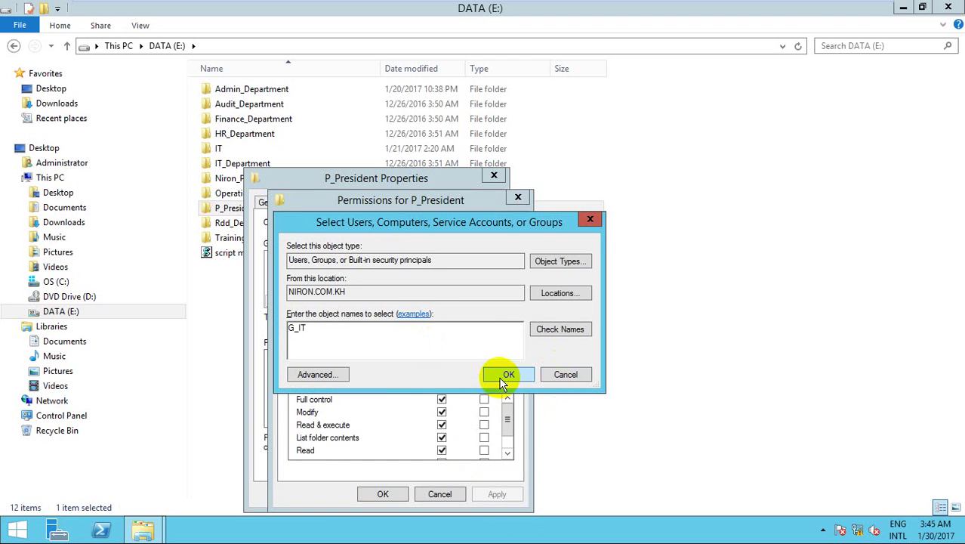
pyautogui.click(502, 375)
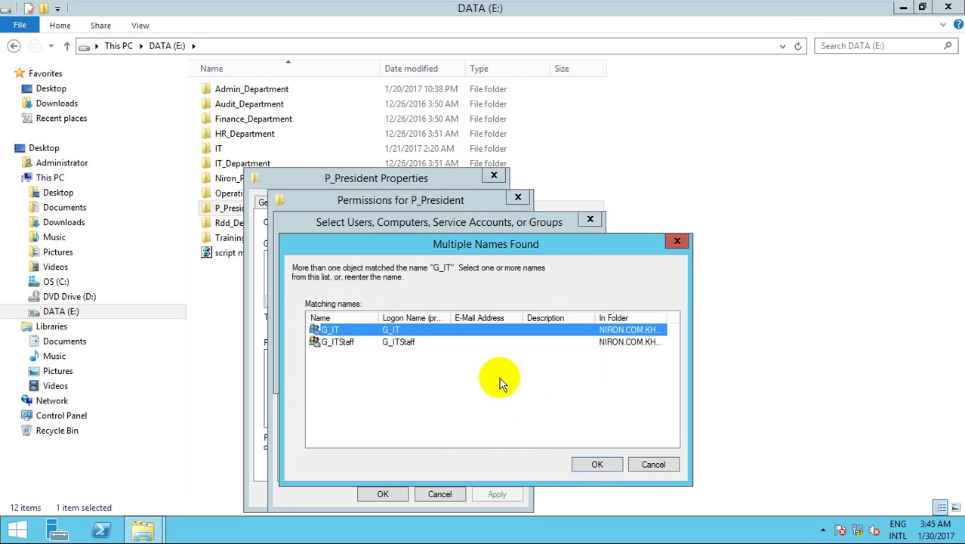
pyautogui.click(599, 464)
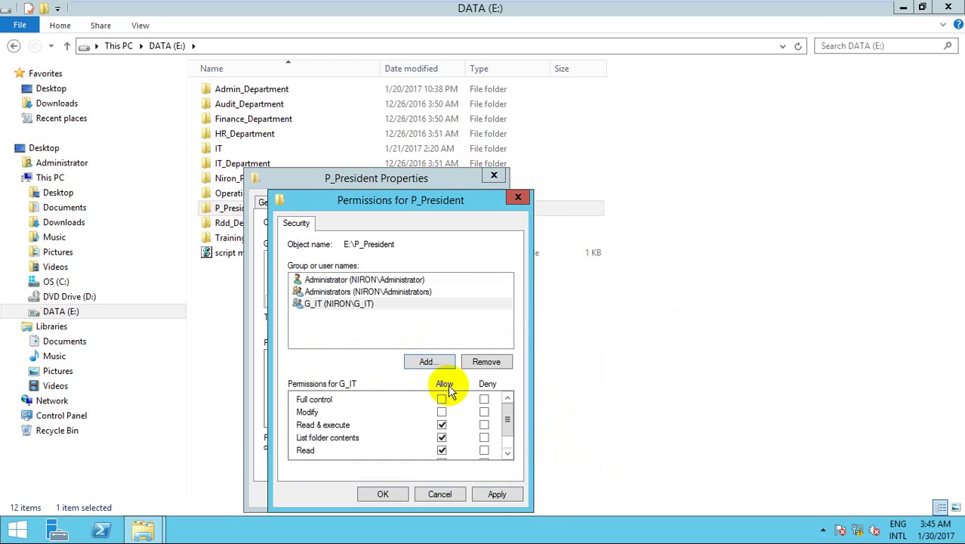
pyautogui.click(442, 400)
pyautogui.click(496, 494)
pyautogui.click(383, 494)
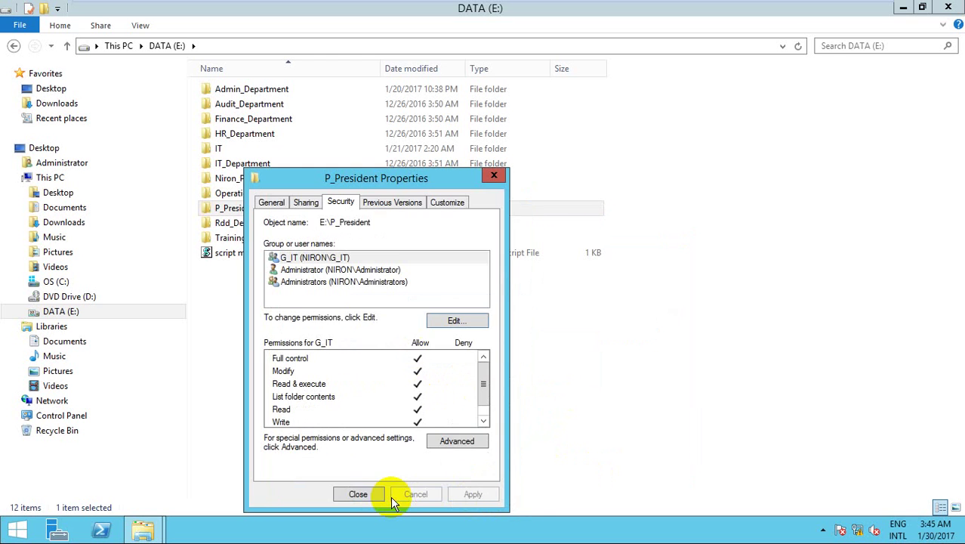
pyautogui.click(361, 494)
pyautogui.rightClick(334, 343)
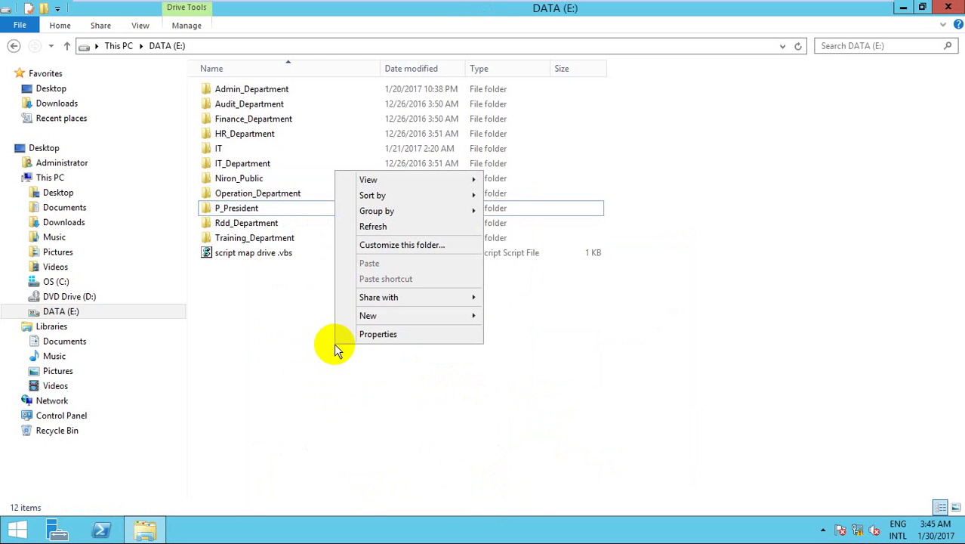
pyautogui.click(382, 228)
# Check the contents of Niron_Public and enable sharing of the folder under the share name Niron_Public in its advanced sharing settings.
pyautogui.click(243, 179)
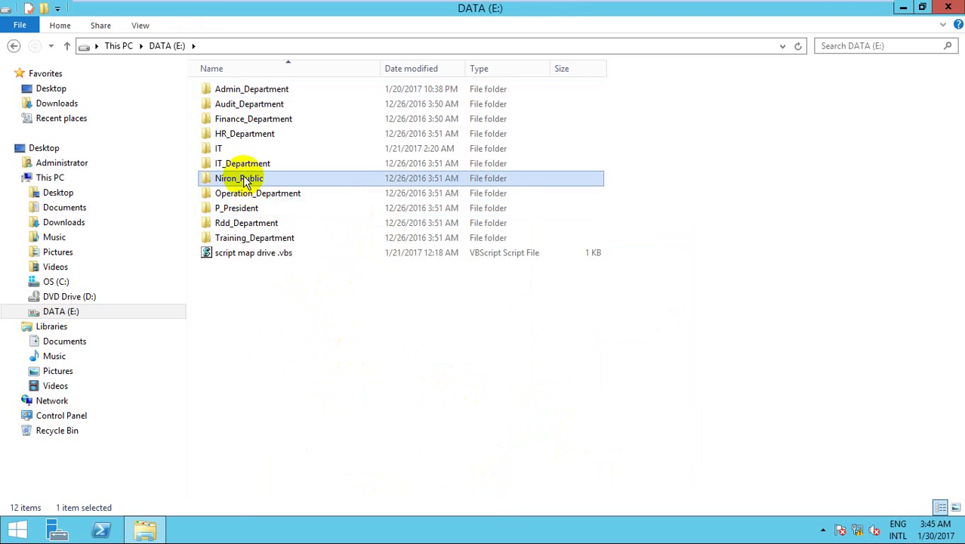
pyautogui.doubleClick(243, 180)
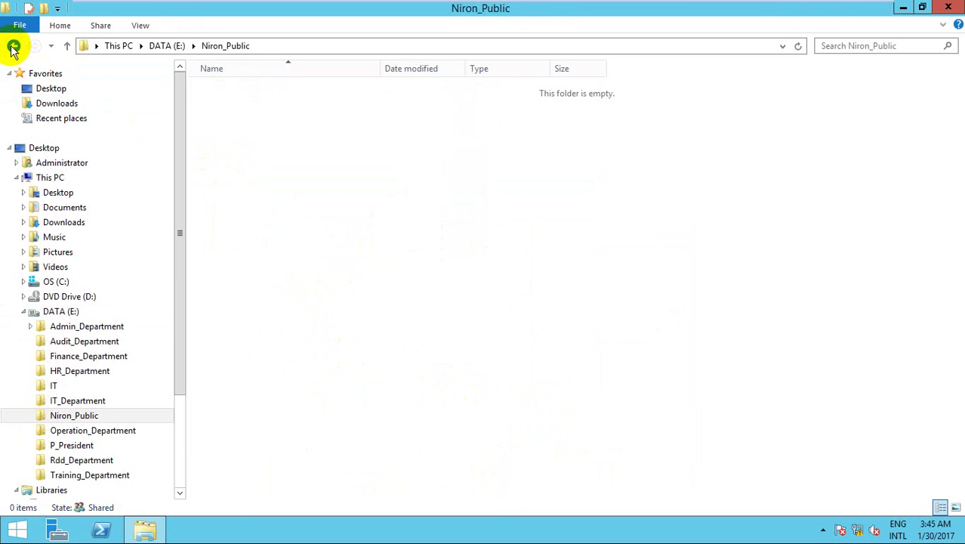
pyautogui.press('BackSpace')
pyautogui.rightClick(265, 183)
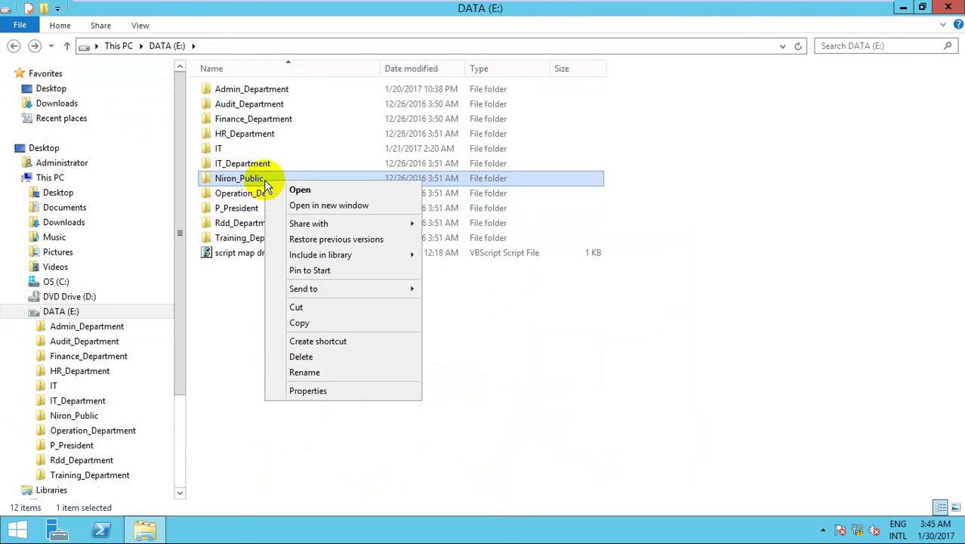
pyautogui.click(329, 391)
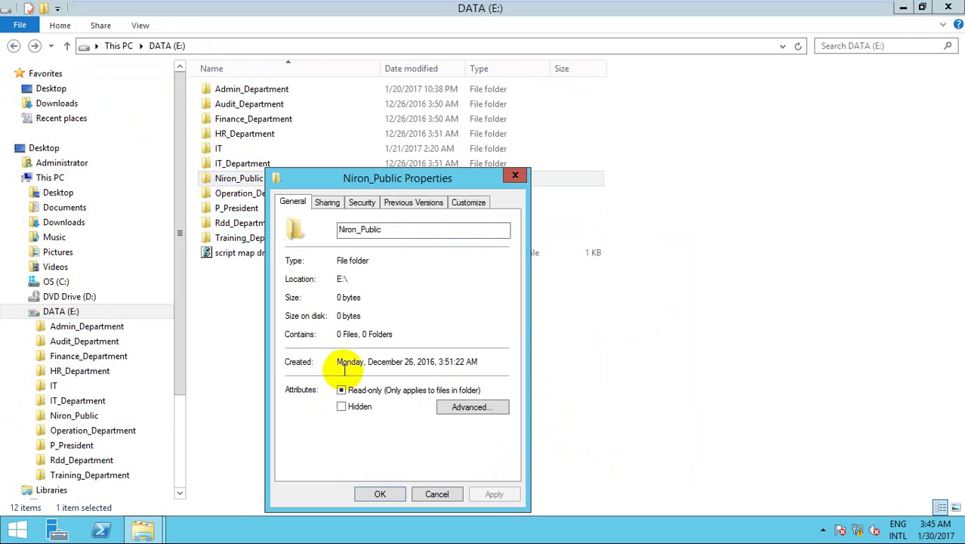
pyautogui.click(329, 203)
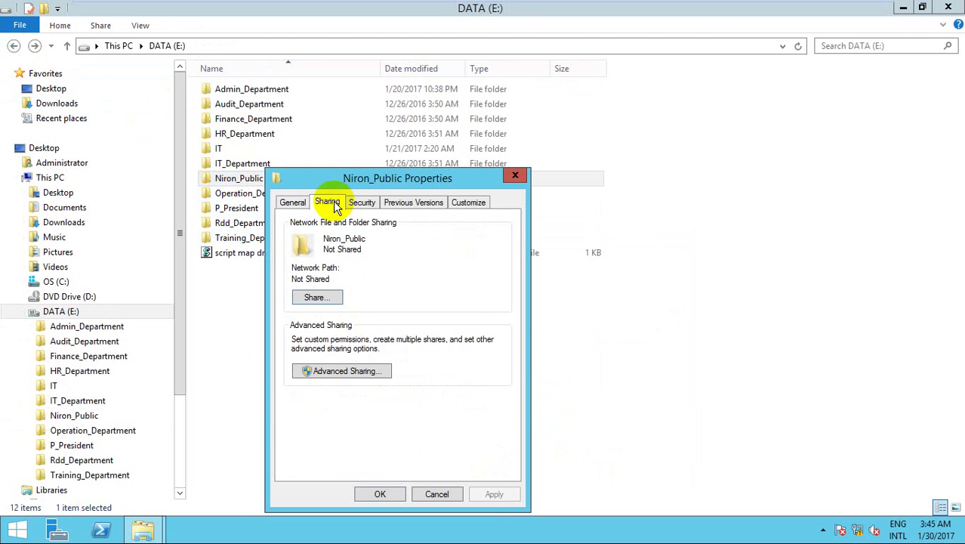
pyautogui.click(327, 372)
pyautogui.click(299, 227)
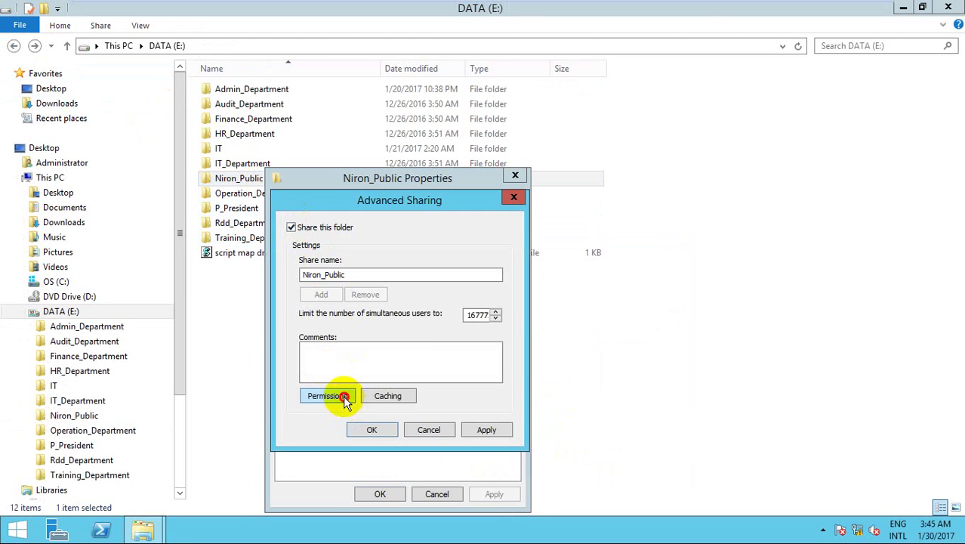
# Allow Everyone Full Control in the Niron_Public share permissions and accept the sharing settings.
pyautogui.click(341, 397)
pyautogui.click(460, 373)
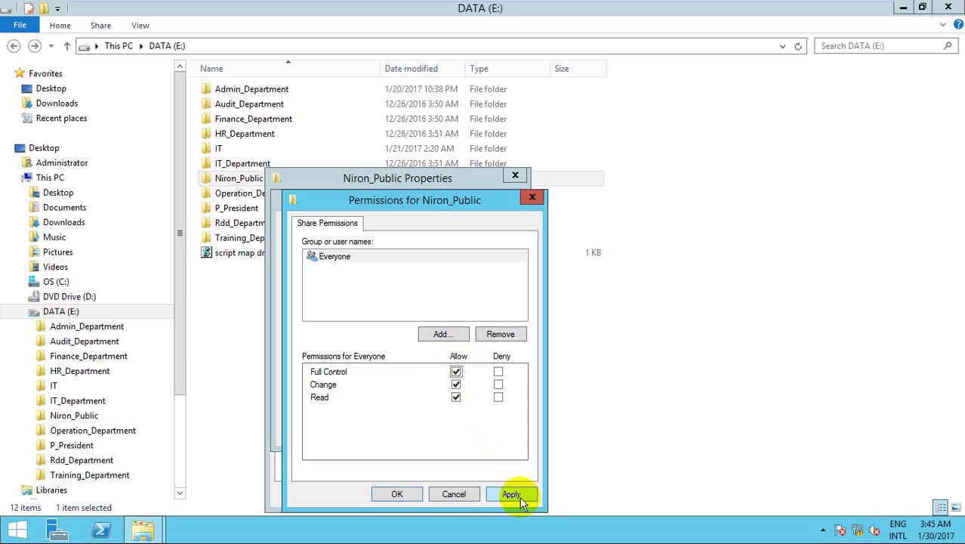
pyautogui.click(511, 494)
pyautogui.click(418, 494)
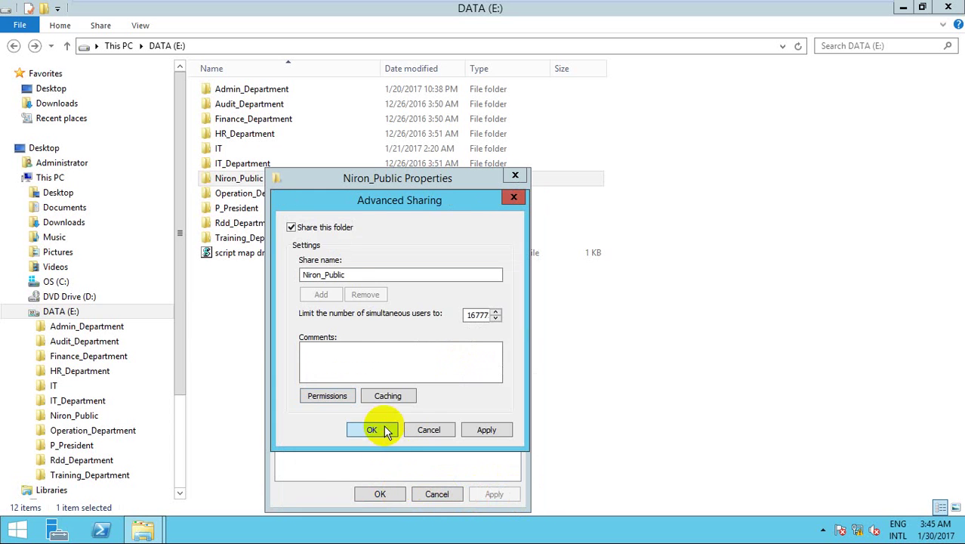
pyautogui.click(373, 430)
pyautogui.click(389, 494)
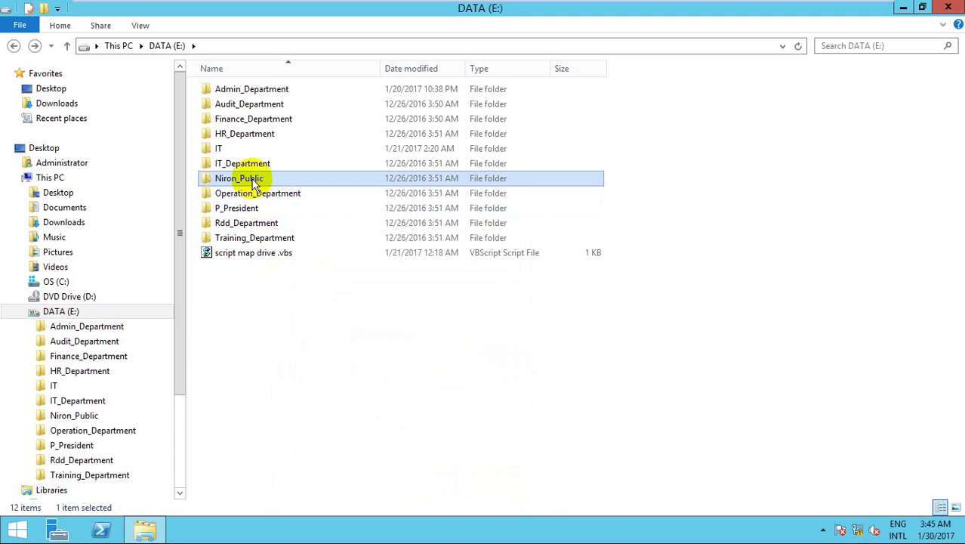
# Disable inheritance in the advanced security settings of Niron_Public, converting the inherited permissions into explicit ones, and accept.
pyautogui.rightClick(250, 179)
pyautogui.click(298, 389)
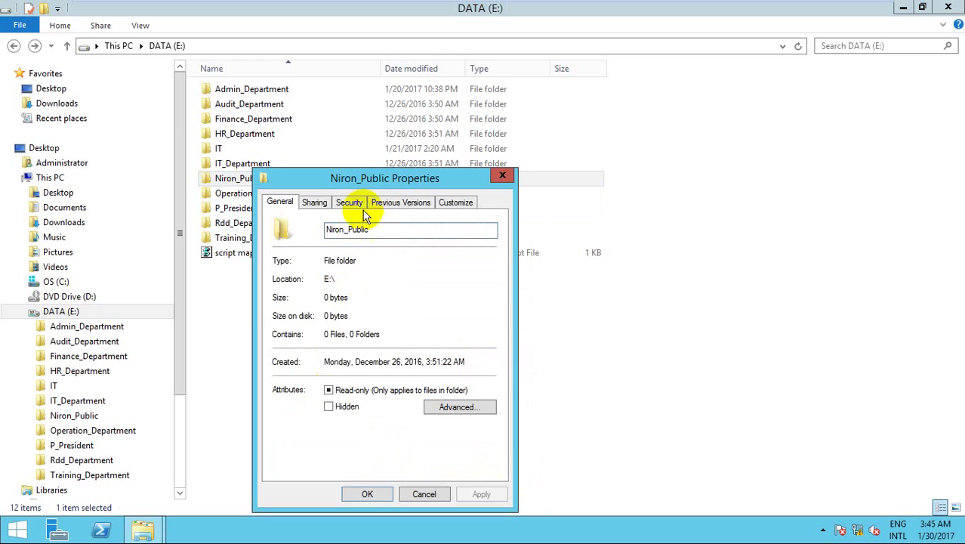
pyautogui.click(350, 204)
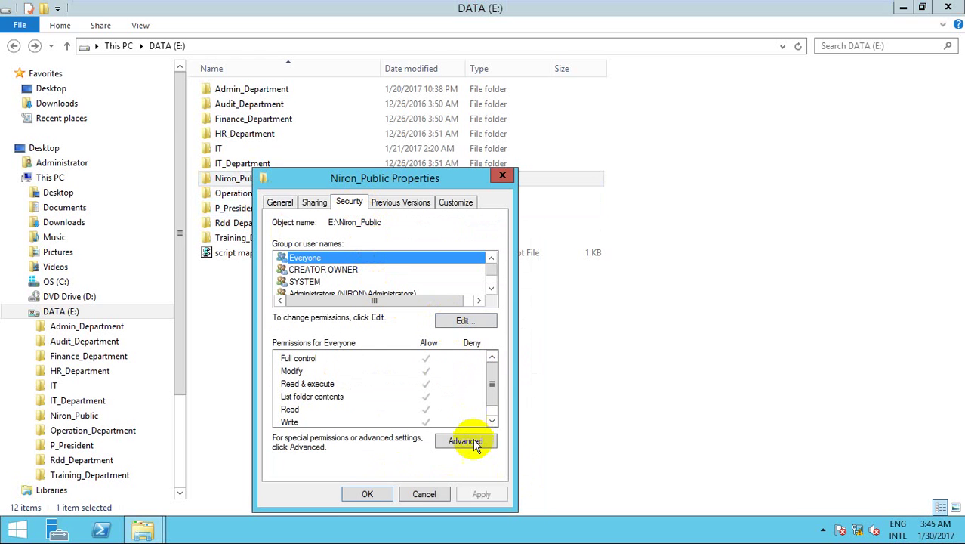
pyautogui.click(467, 442)
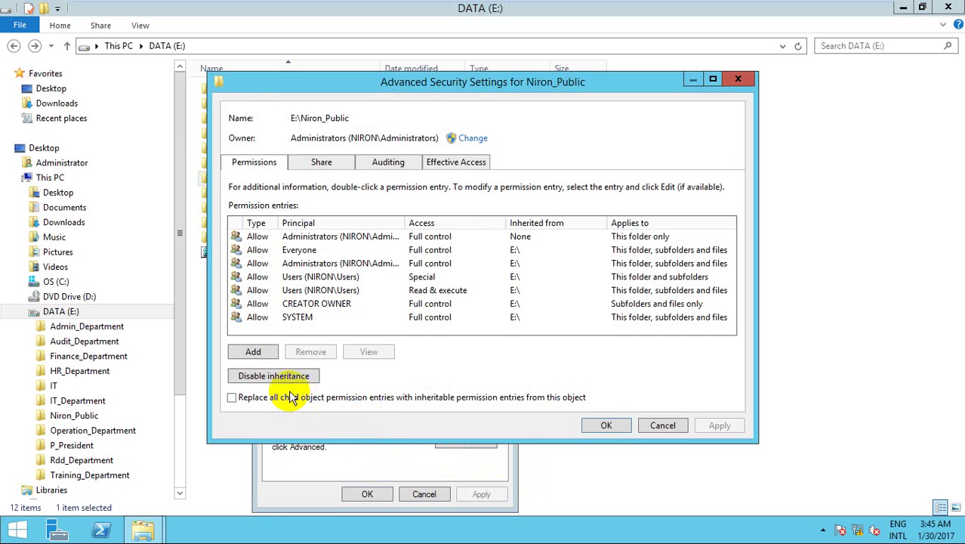
pyautogui.click(280, 376)
pyautogui.click(498, 255)
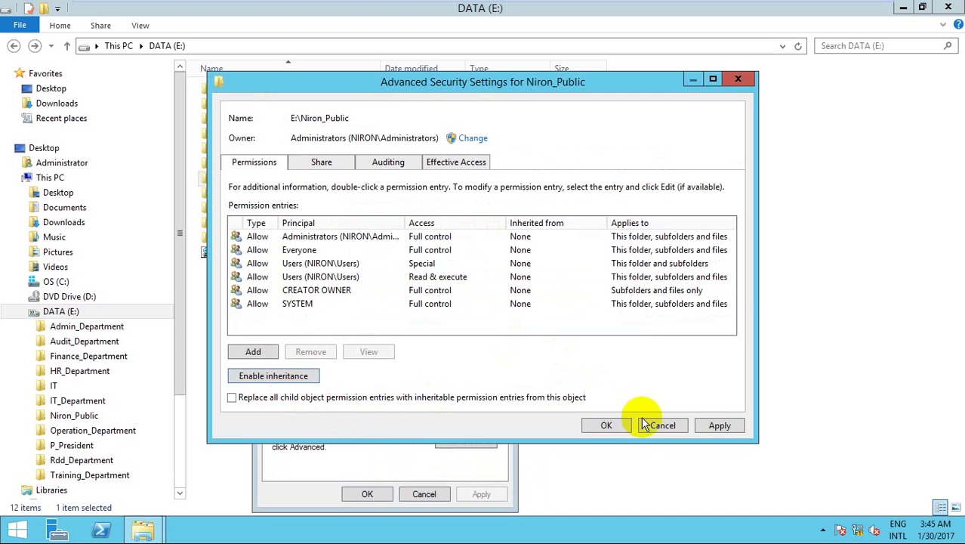
pyautogui.click(607, 425)
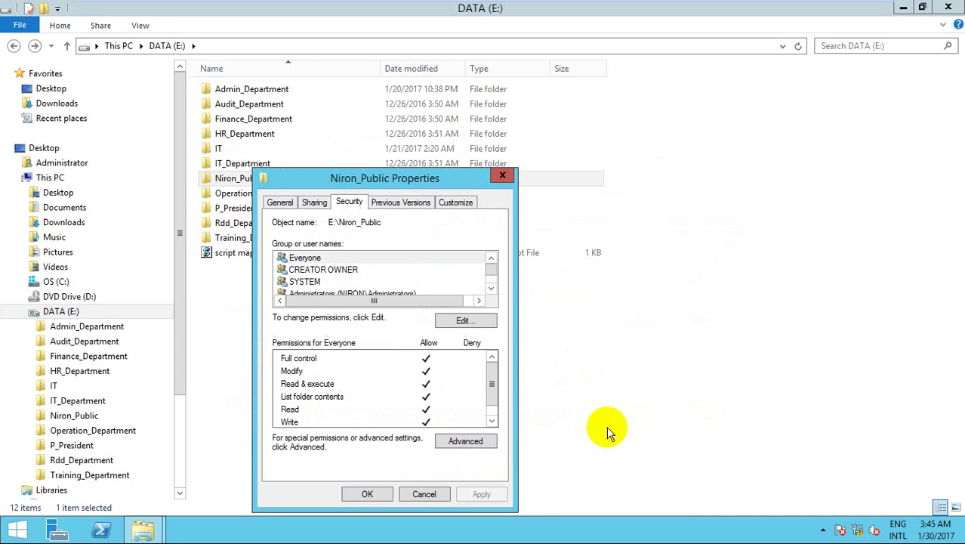
# Remove Everyone, CREATOR OWNER, SYSTEM and Users from the Niron_Public security permissions, keeping the Administrators group.
pyautogui.click(463, 319)
pyautogui.click(482, 362)
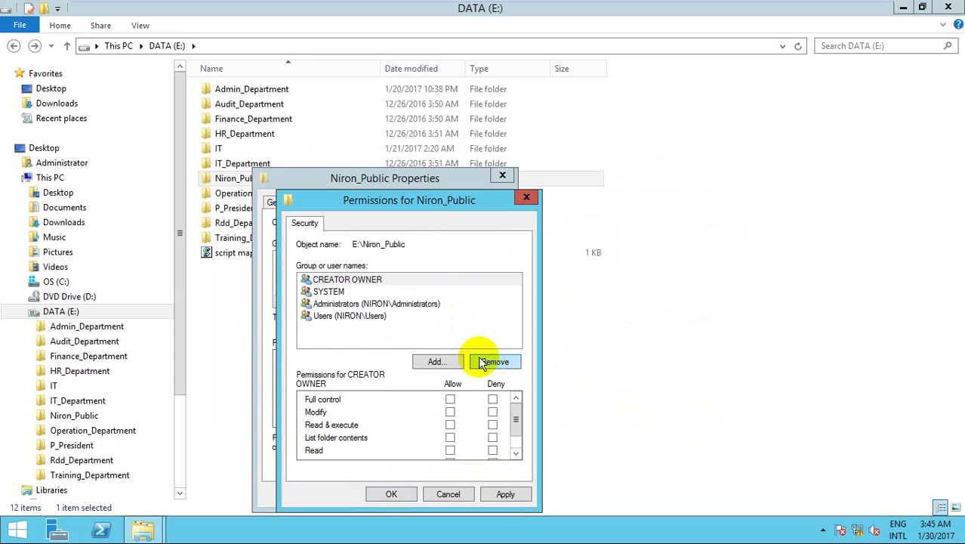
pyautogui.click(482, 362)
pyautogui.click(481, 361)
pyautogui.click(364, 292)
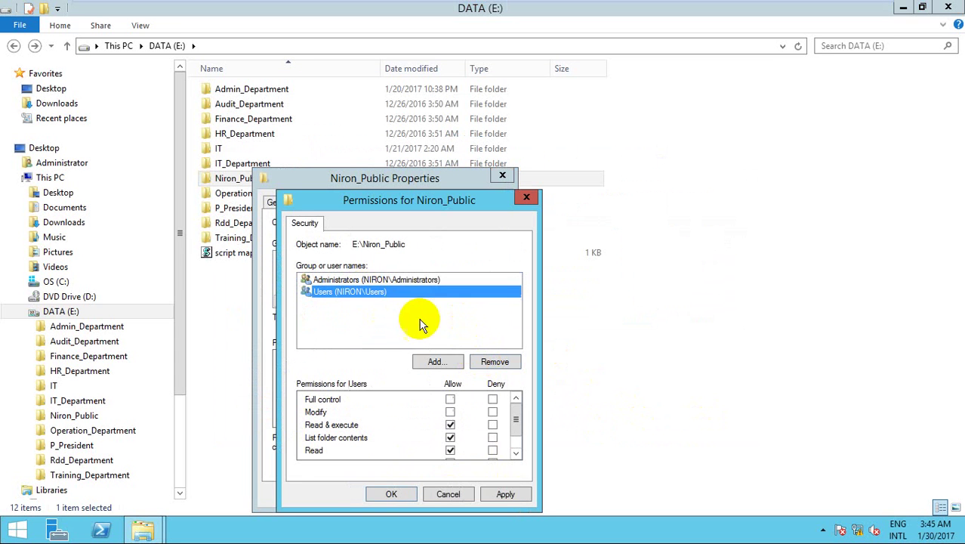
pyautogui.click(495, 363)
# Add Everyone back to the Niron_Public security permissions after checking the name, and apply.
pyautogui.click(437, 362)
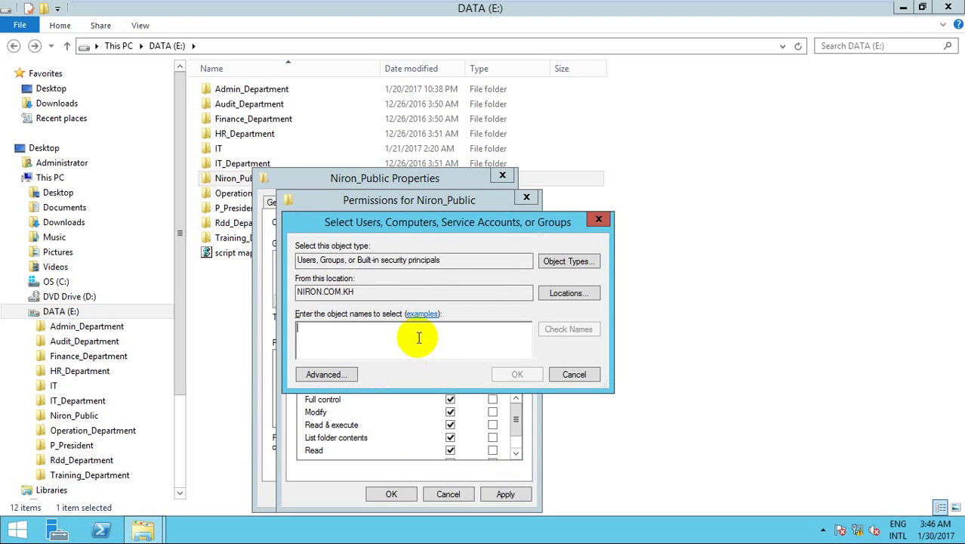
pyautogui.write('Everyo')
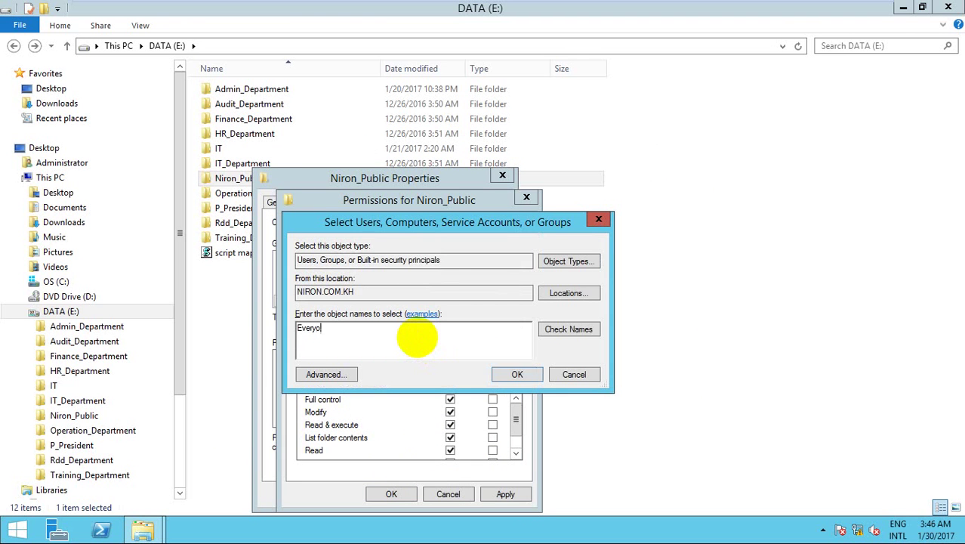
pyautogui.write('ne')
pyautogui.click(559, 329)
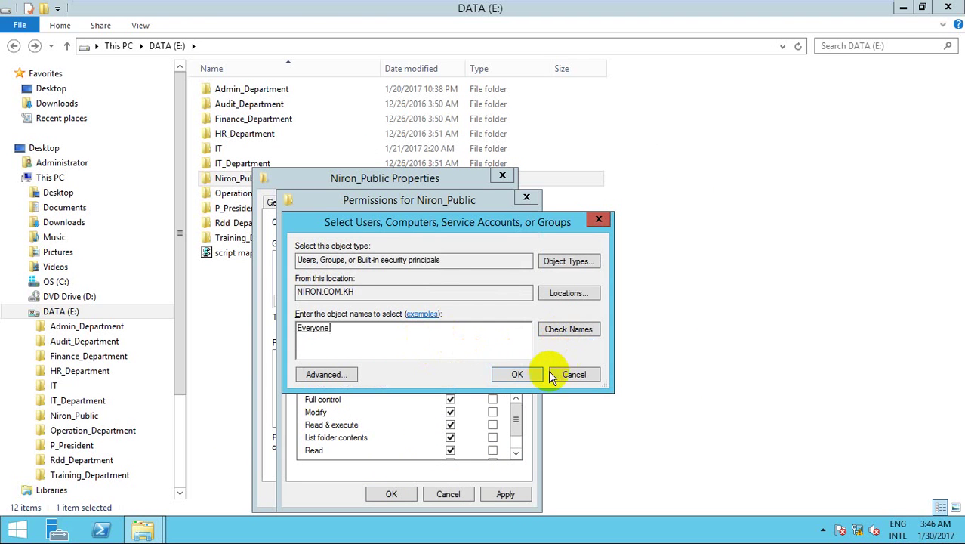
pyautogui.click(538, 375)
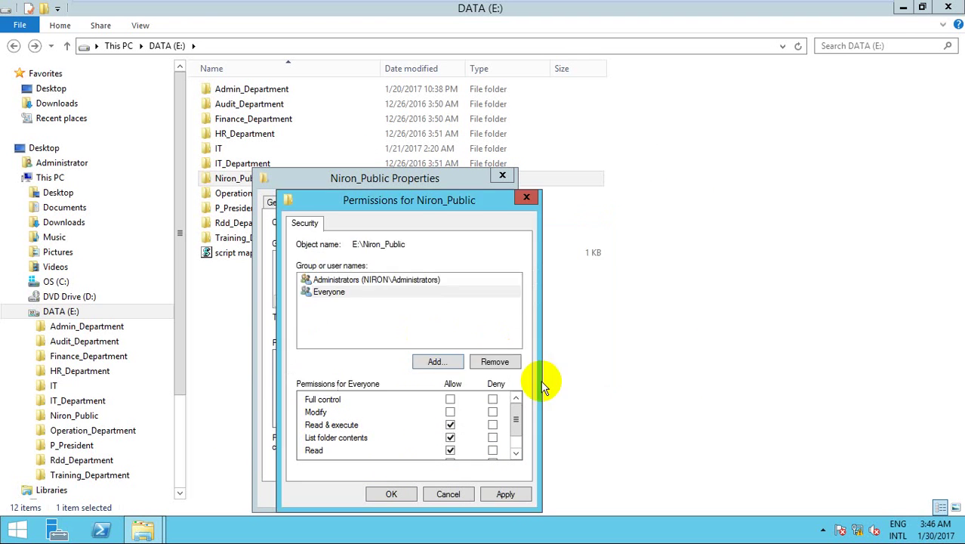
pyautogui.click(492, 492)
# Add the G_IT group to the Niron_Public security permissions with Full control, and accept and close the folder properties.
pyautogui.click(426, 361)
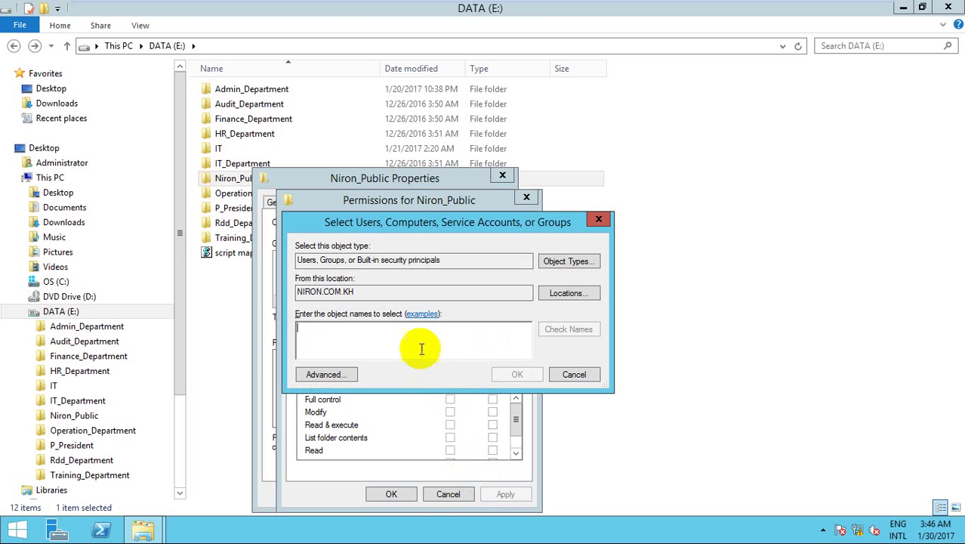
pyautogui.write('G_IT')
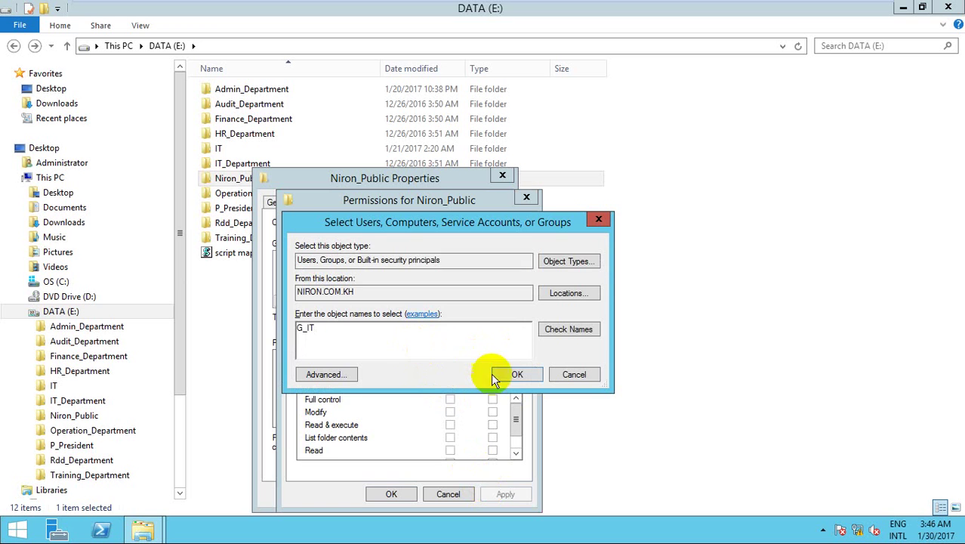
pyautogui.click(514, 374)
pyautogui.click(612, 464)
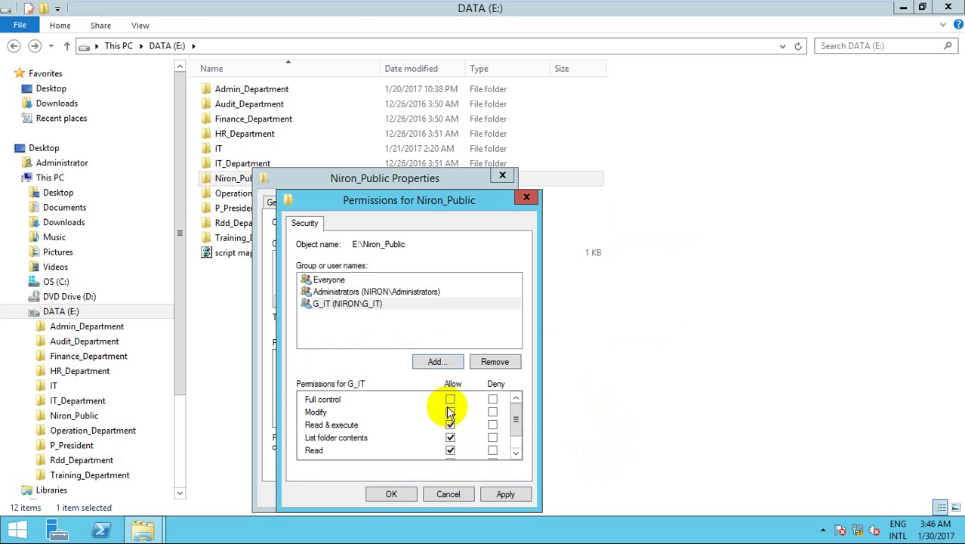
pyautogui.click(505, 494)
pyautogui.click(392, 494)
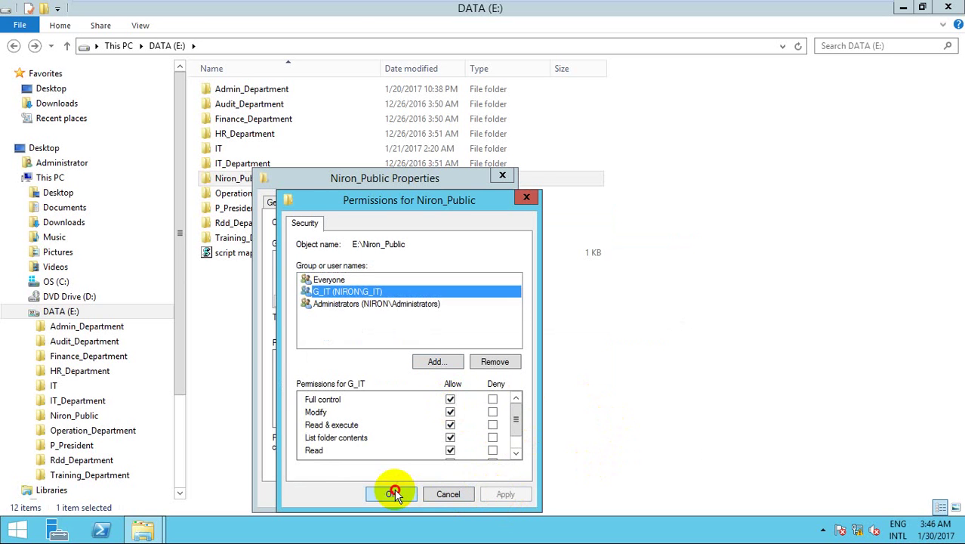
pyautogui.click(420, 497)
# Refresh the DATA (E:) folder list and look inside the IT folder.
pyautogui.rightClick(374, 373)
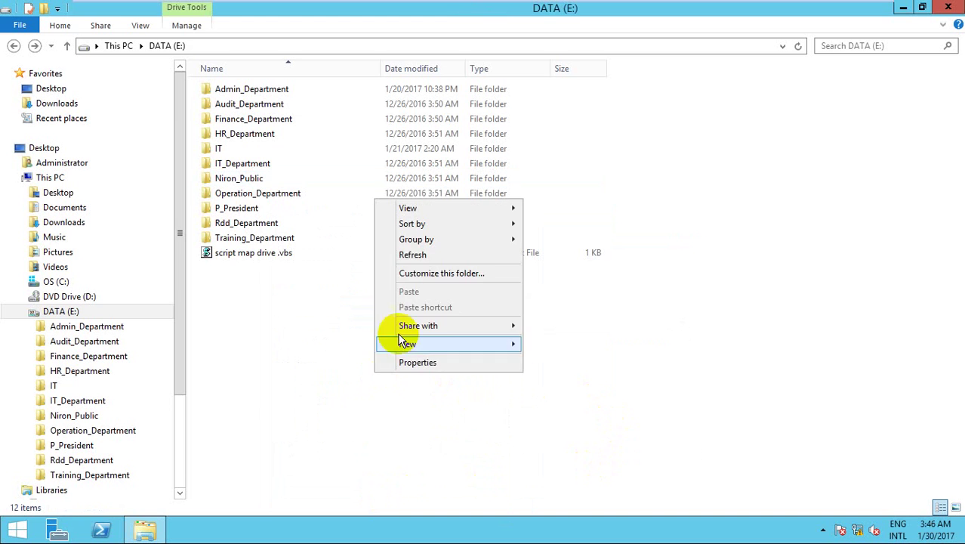
pyautogui.click(405, 260)
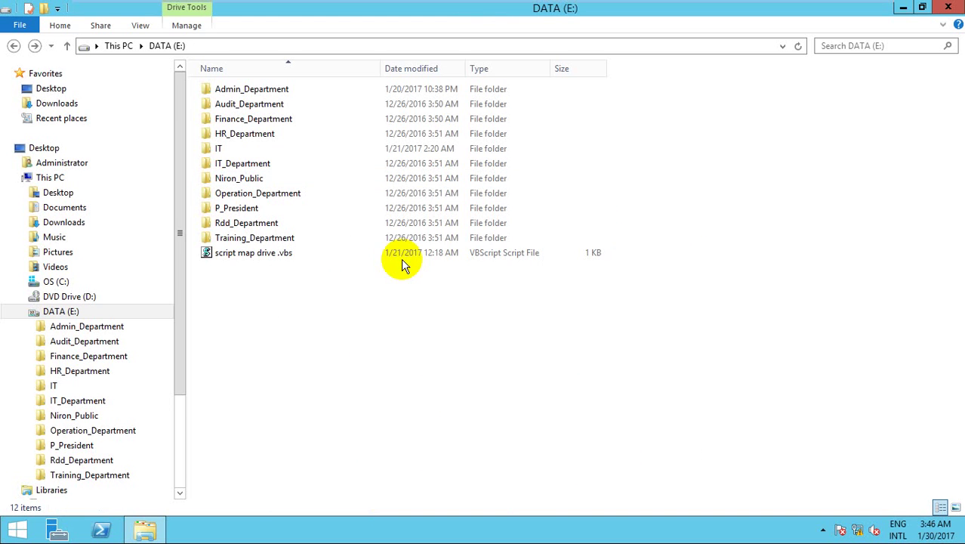
pyautogui.doubleClick(241, 148)
pyautogui.click(14, 45)
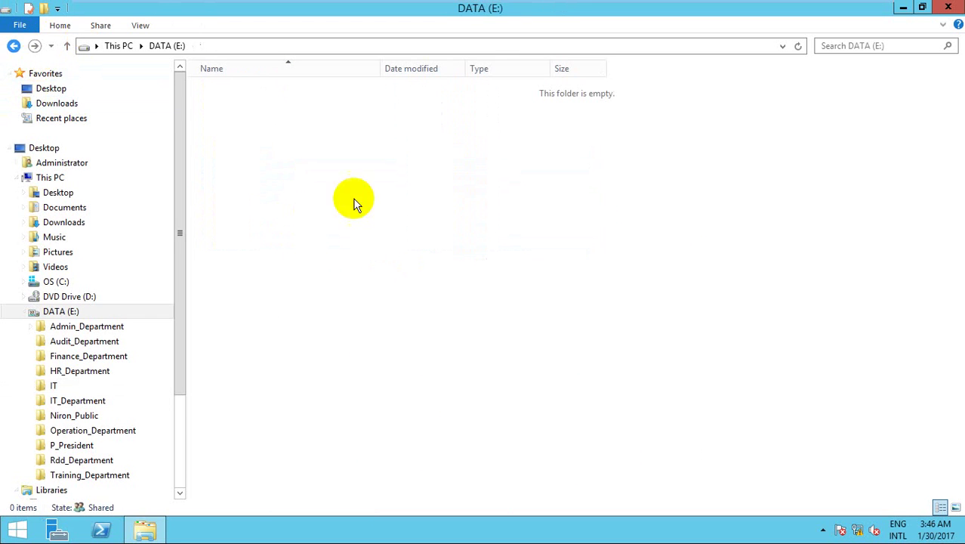
pyautogui.click(442, 311)
pyautogui.rightClick(442, 311)
pyautogui.click(469, 365)
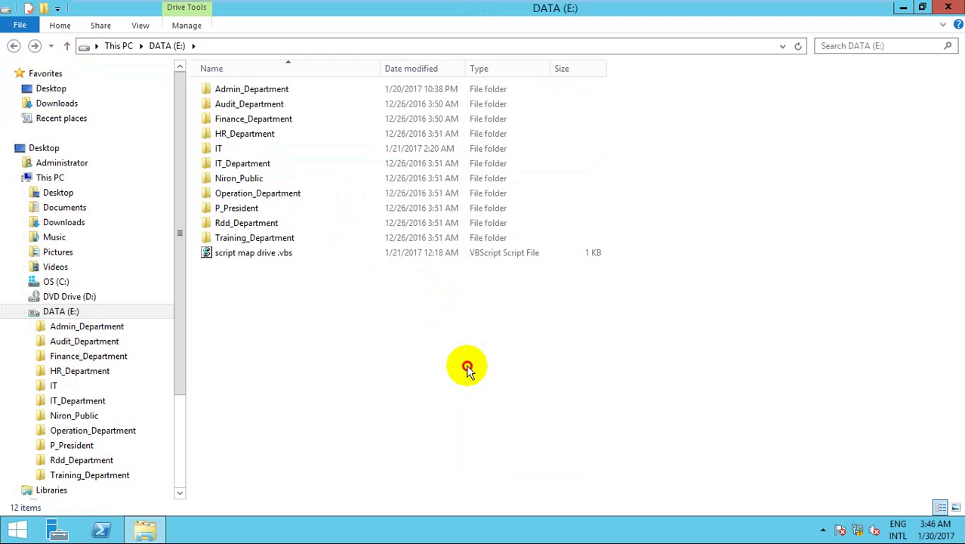
# Close the DATA (E:) window and take the virtual machine out of full-screen mode.
pyautogui.click(945, 8)
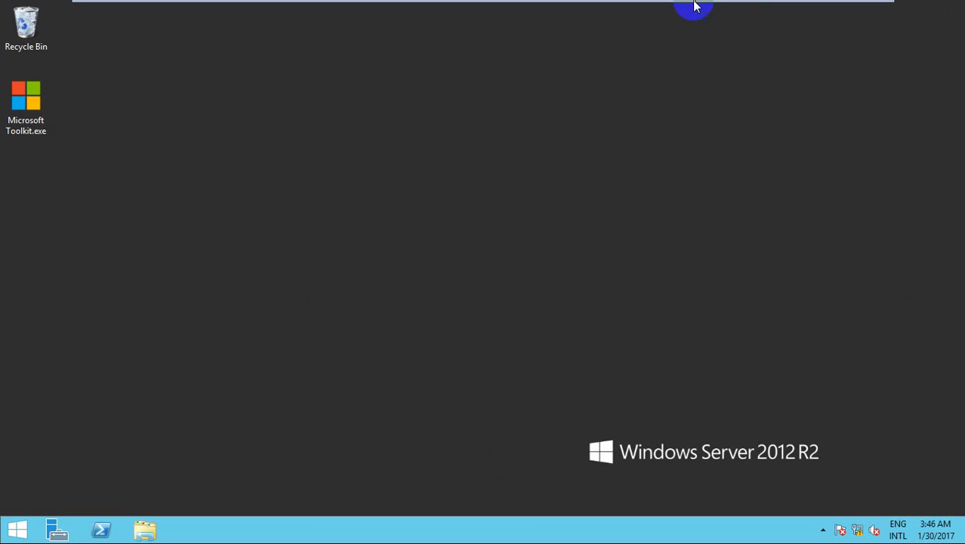
pyautogui.click(860, 9)
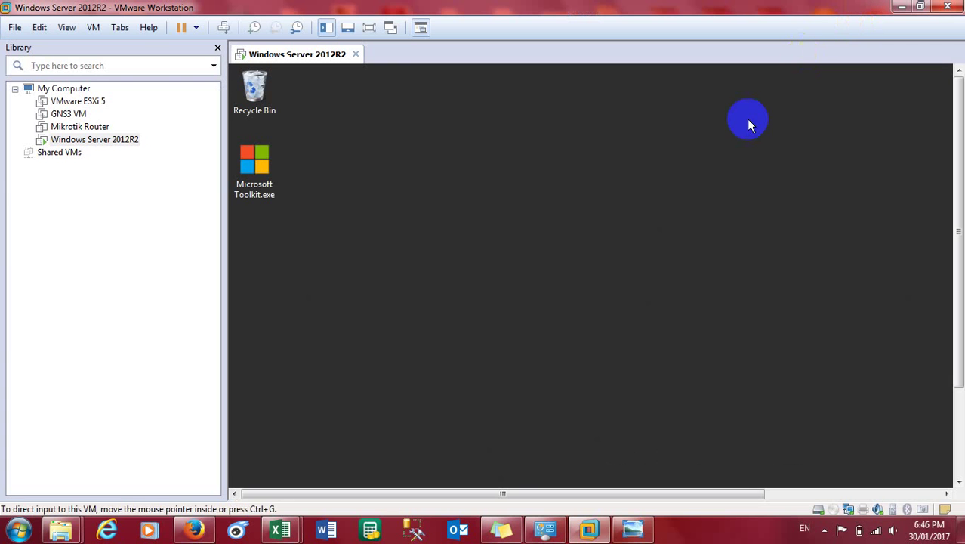